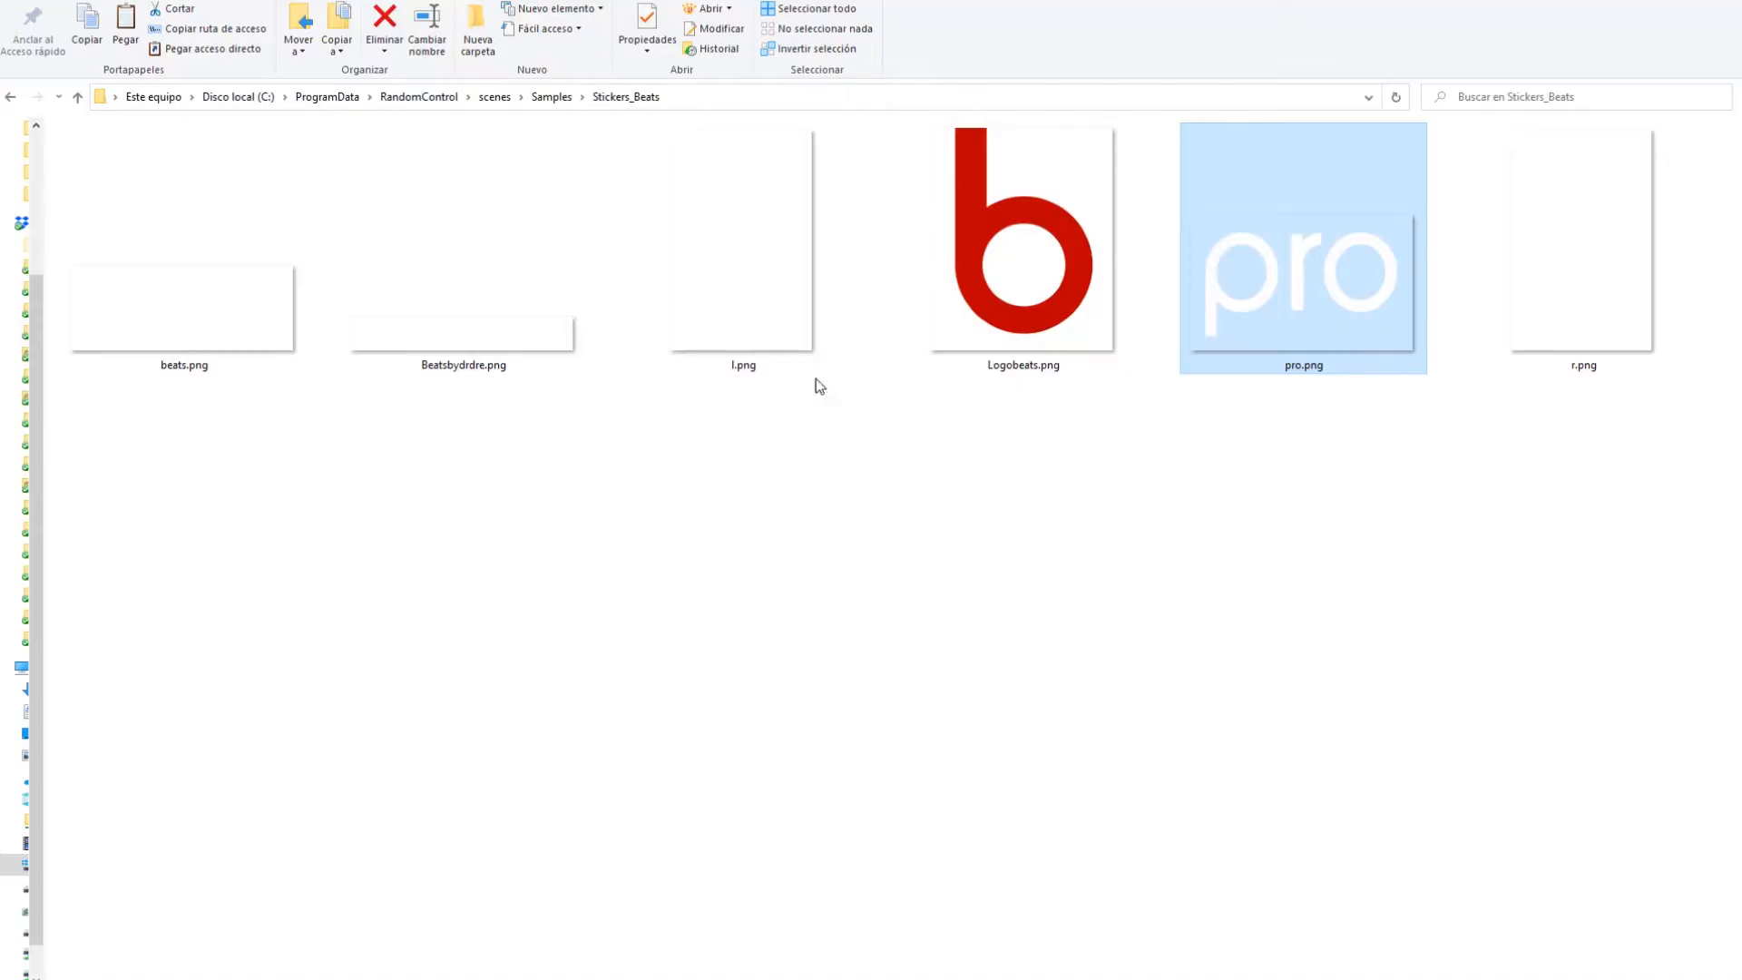
Preview the sticker images in the Stickers_Beats folder one after another, from beats.png to r.png
{"action": "left_click", "coordinate": [199, 326]}
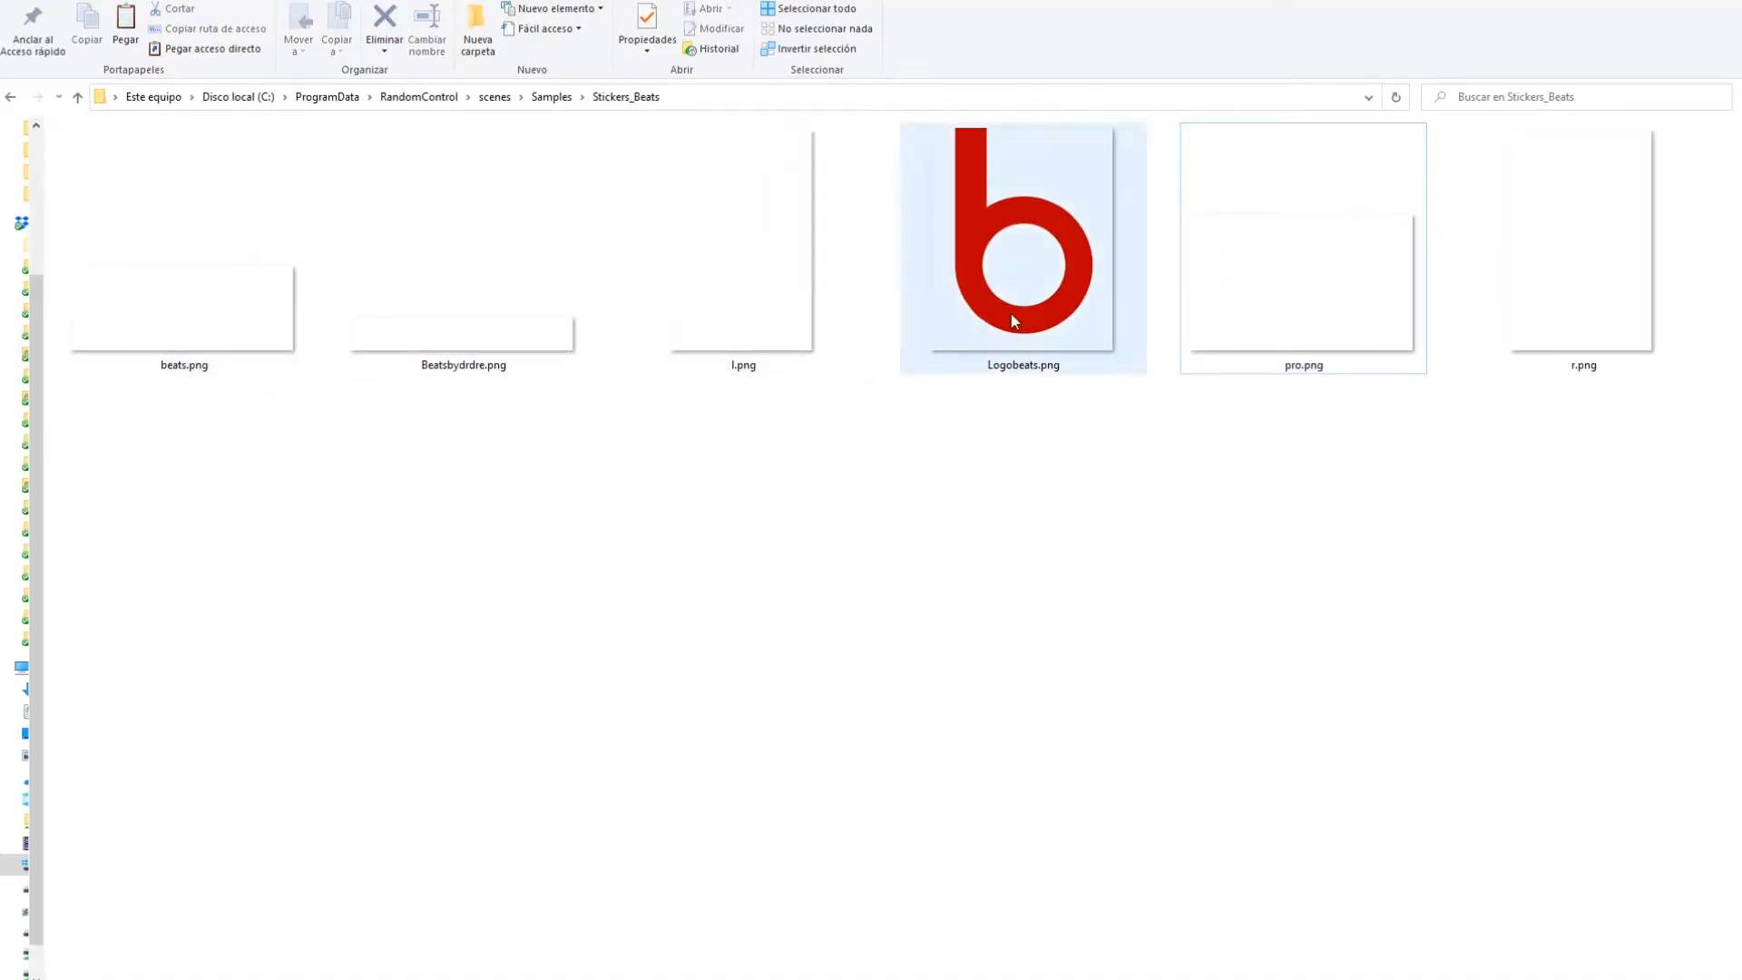
{"action": "key", "text": "Return"}
{"action": "scroll", "coordinate": [793, 594], "scroll_direction": "down", "scroll_amount": 1}
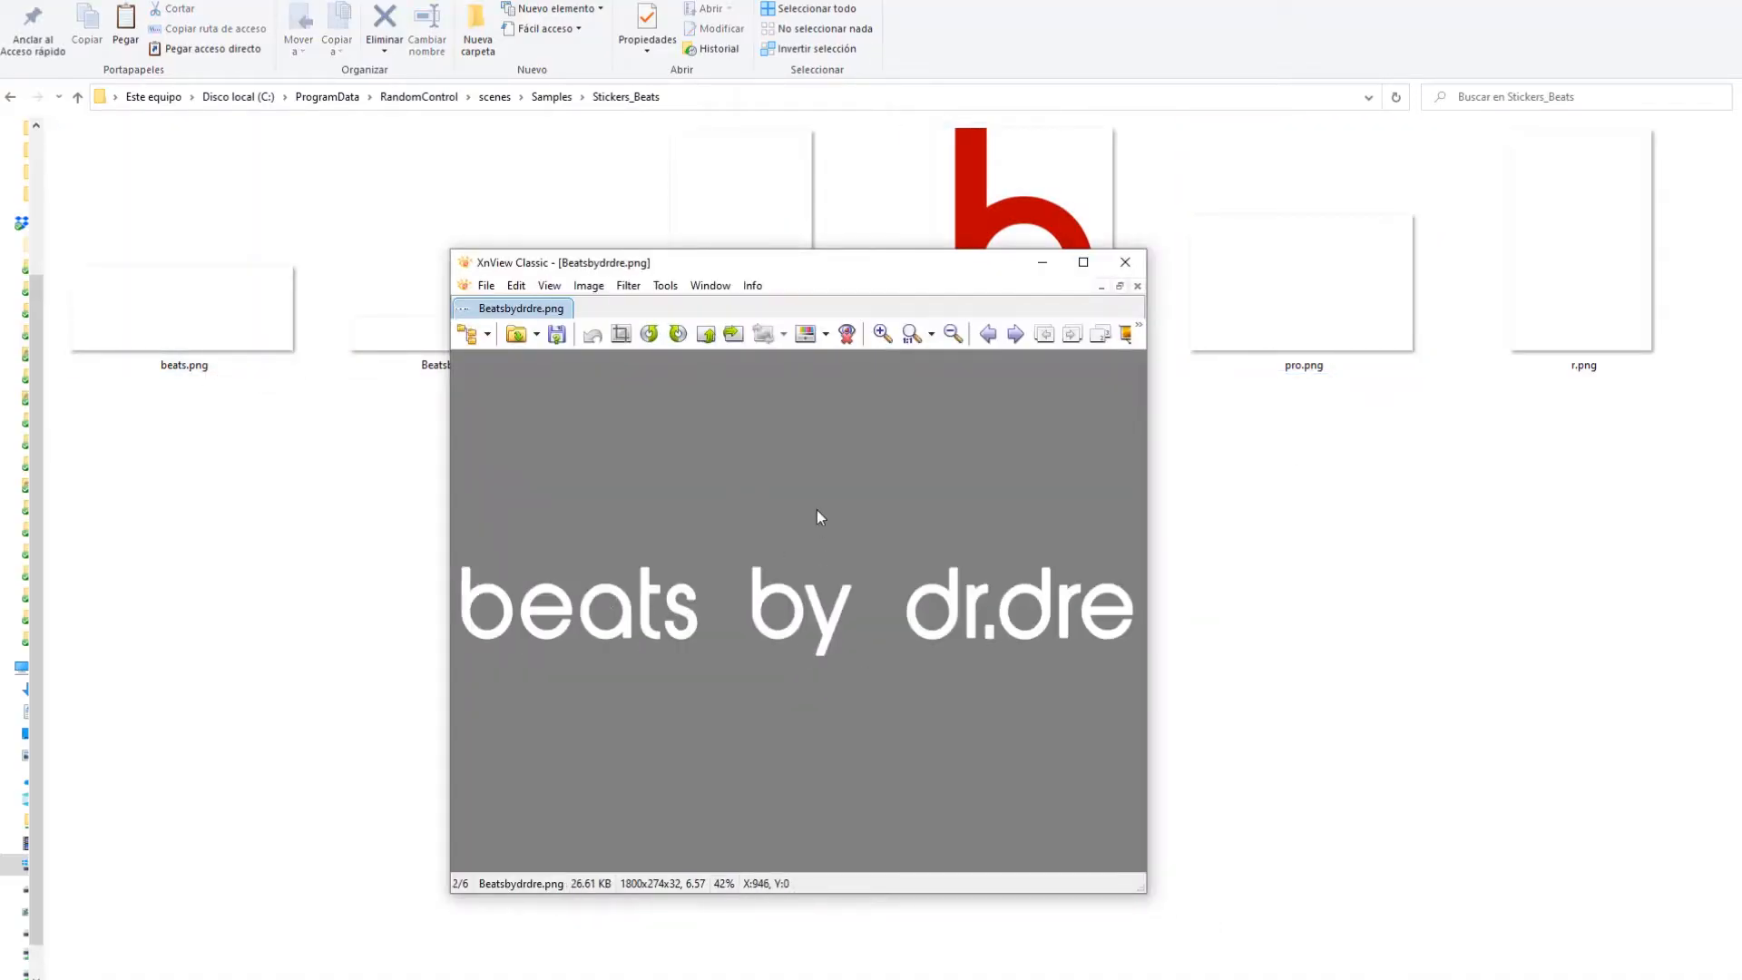
{"action": "scroll", "coordinate": [816, 511], "scroll_direction": "down", "scroll_amount": 4}
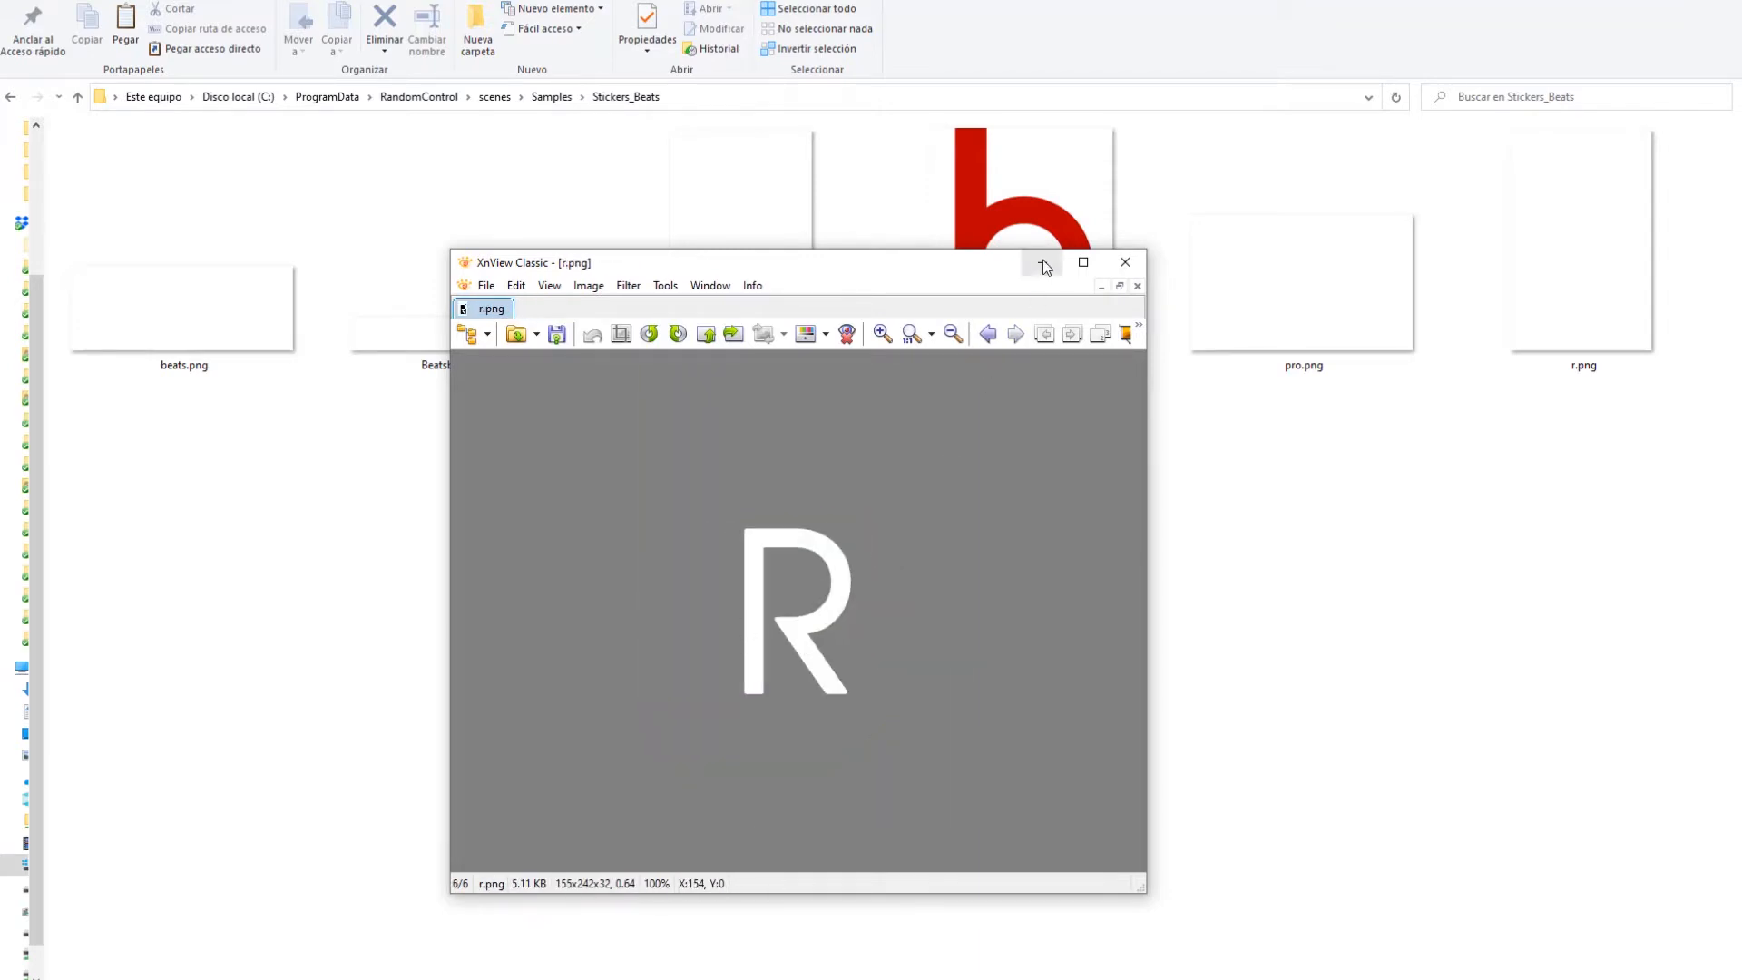
{"action": "key", "text": "Escape"}
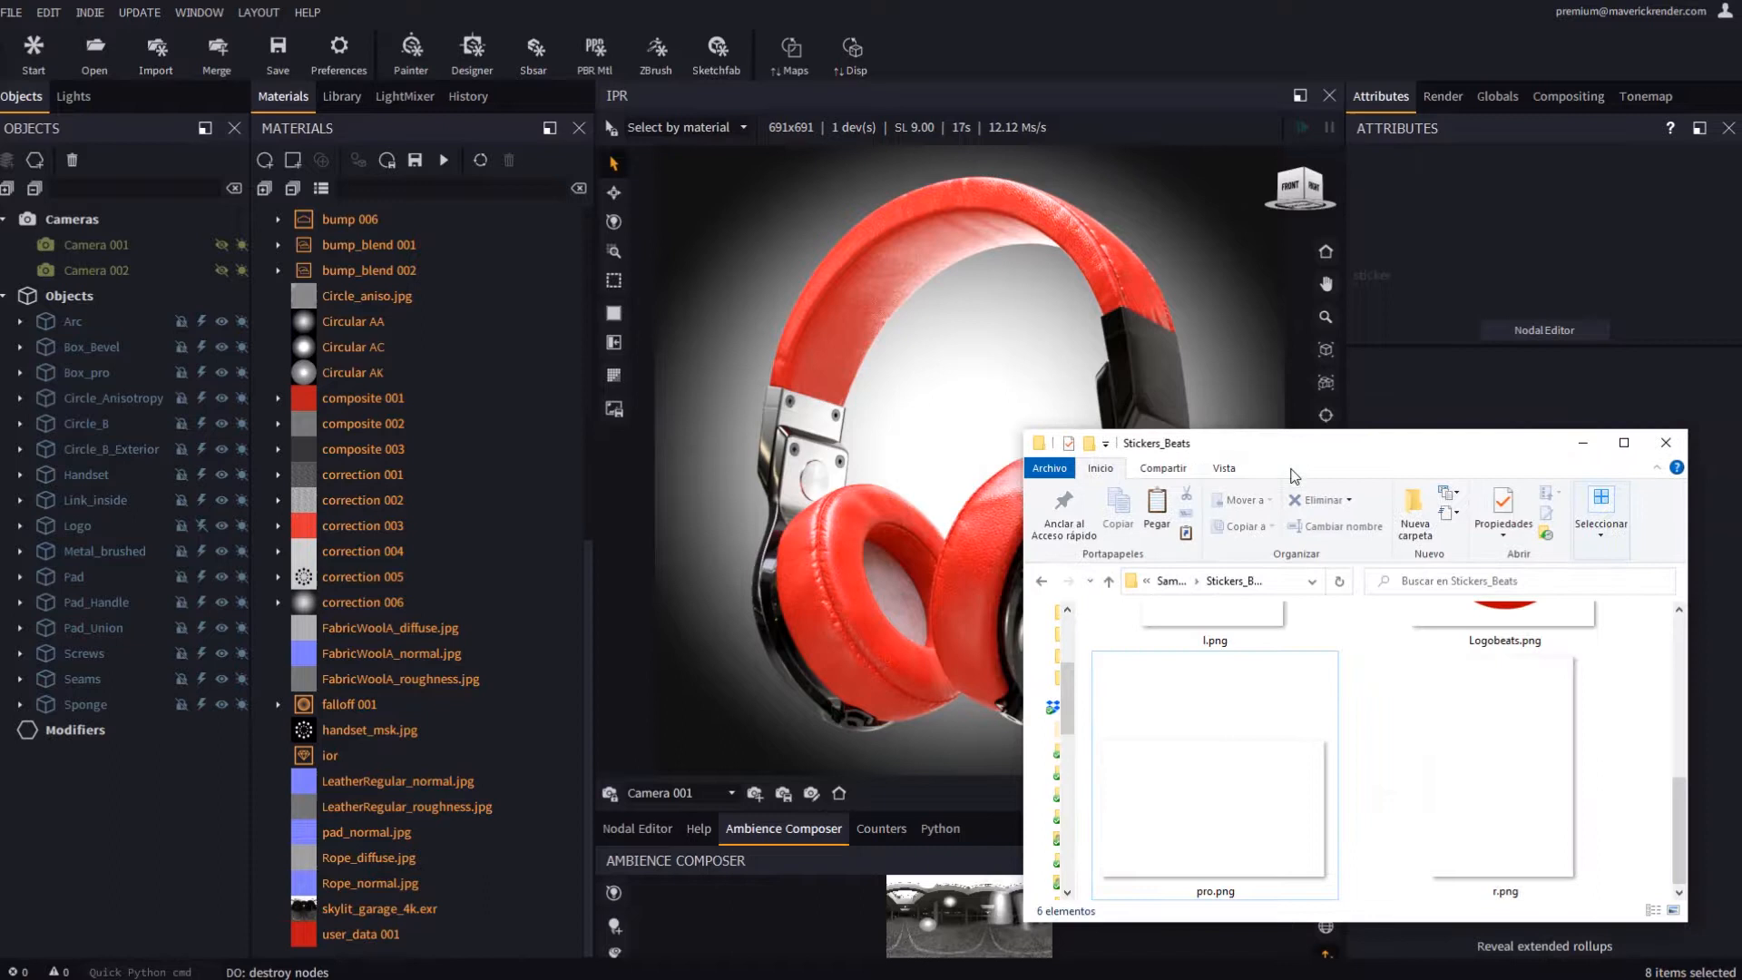
Drop pro.png from the Stickers_Beats folder onto the headphones' black headband block and apply it as a Sticker modifier
{"action": "scroll", "coordinate": [1270, 716], "scroll_direction": "up", "scroll_amount": 3}
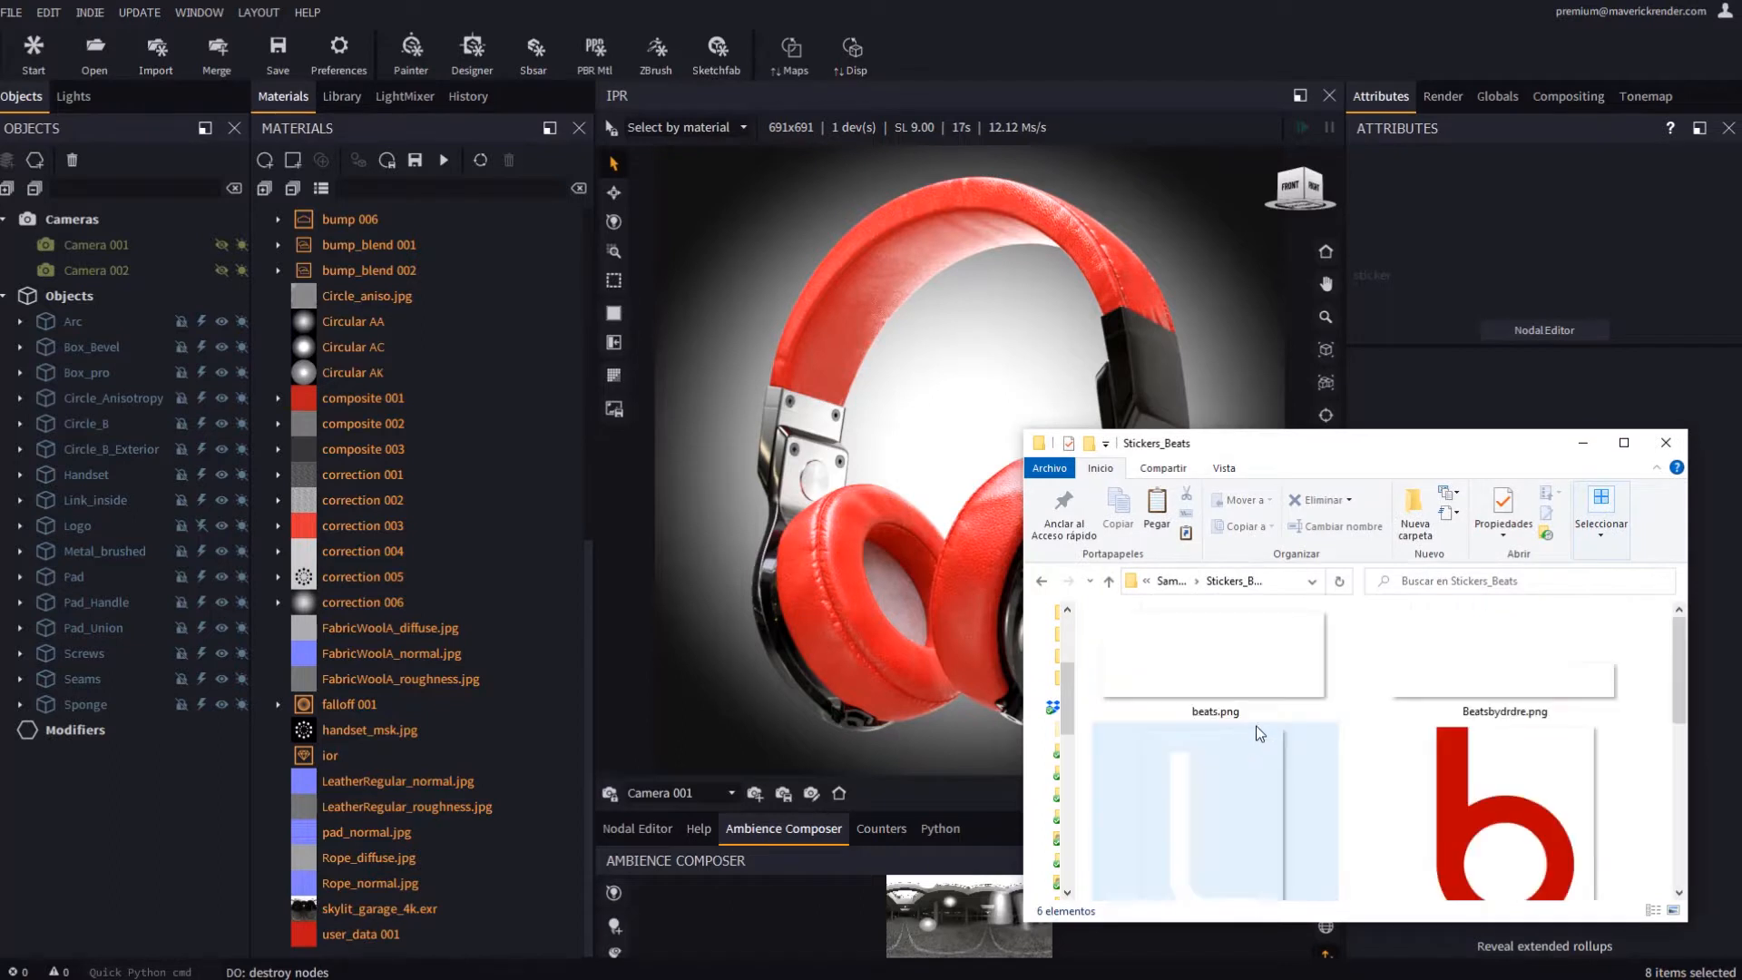
{"action": "scroll", "coordinate": [1270, 716], "scroll_direction": "down", "scroll_amount": 3}
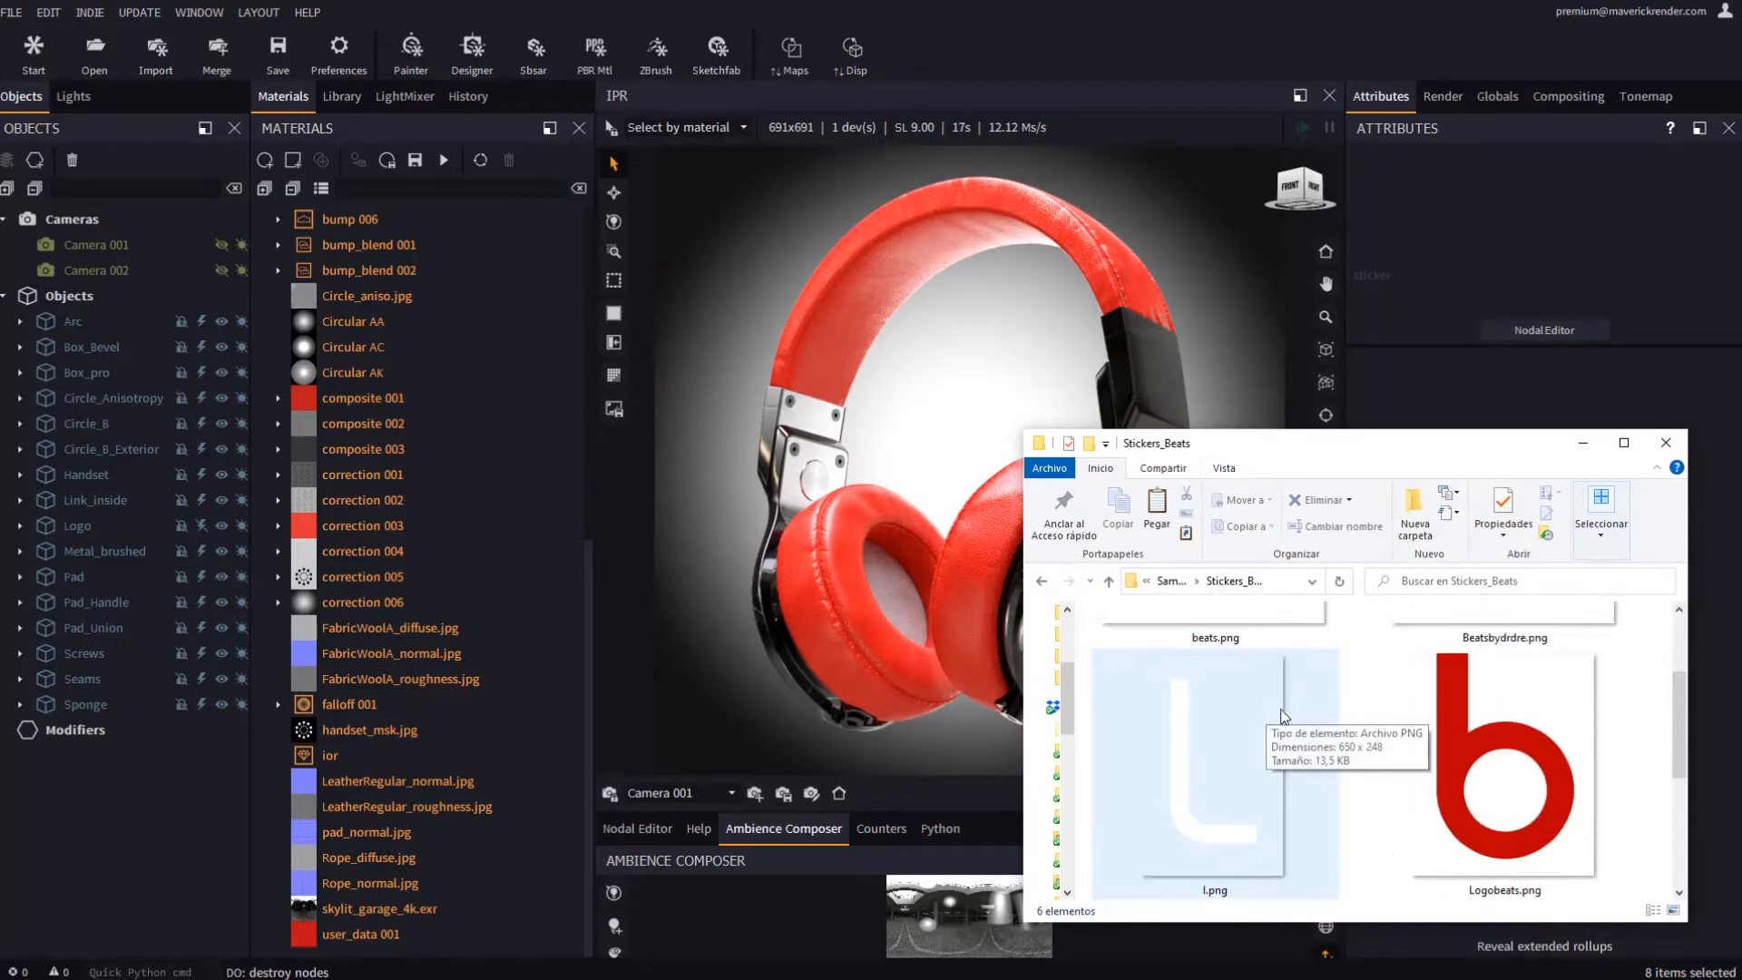
{"action": "left_click", "coordinate": [1270, 844]}
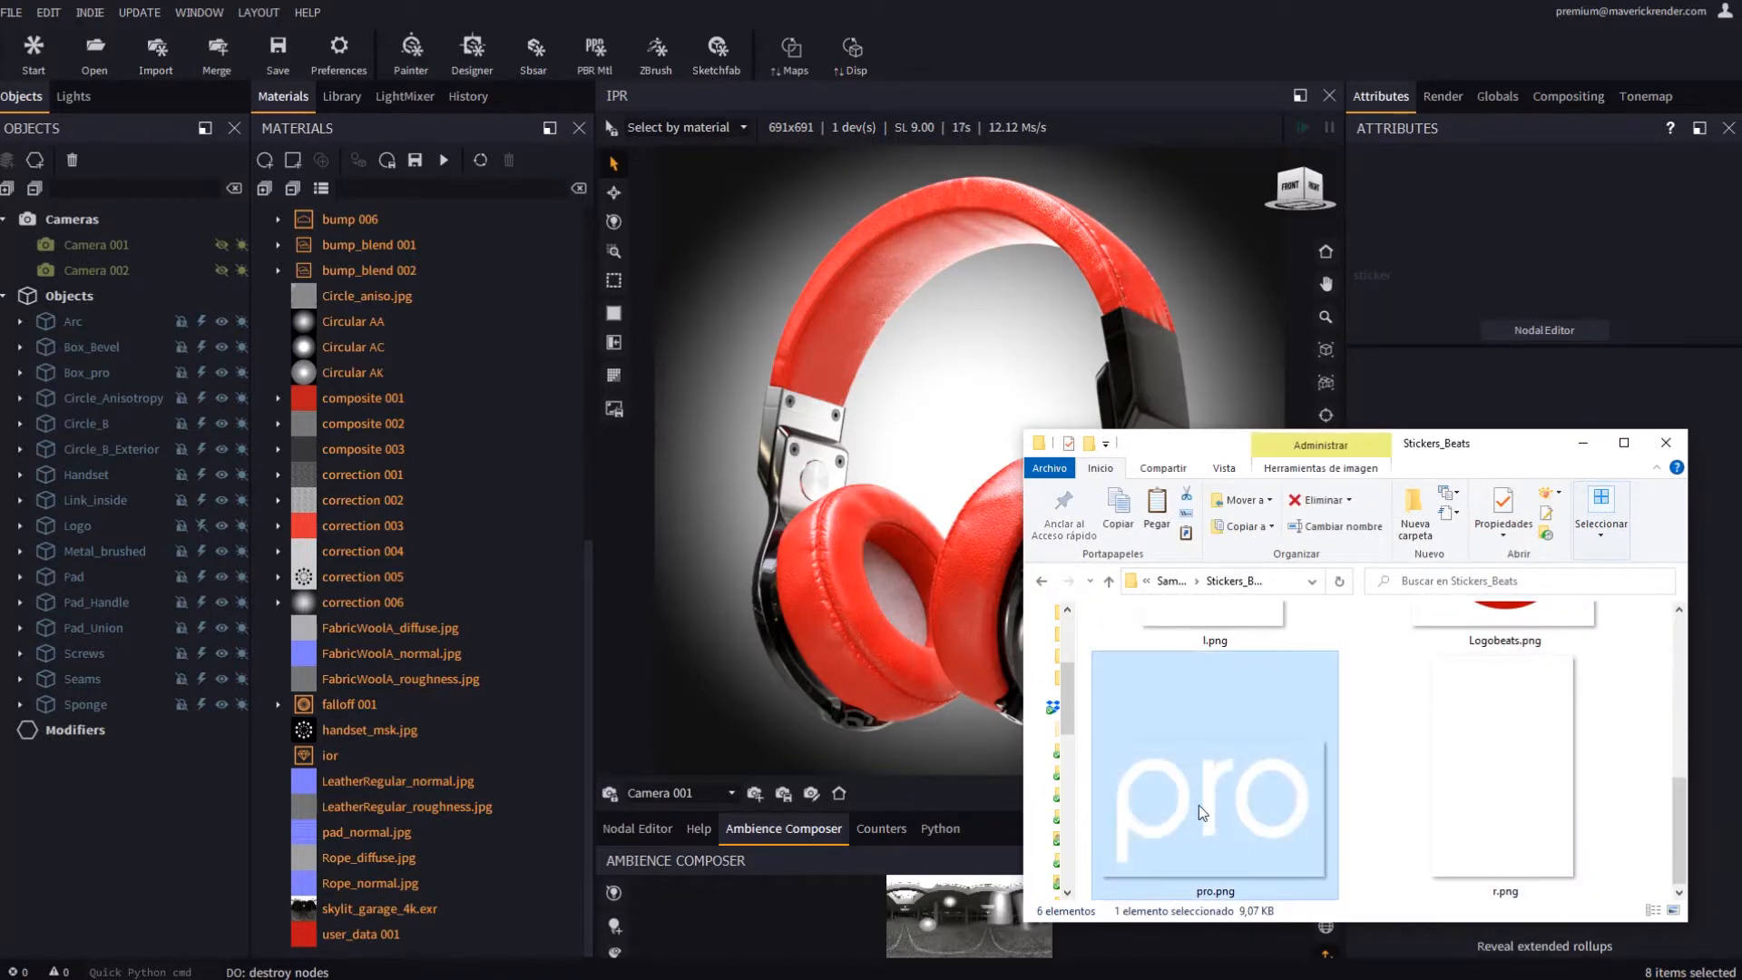
{"action": "left_click_drag", "start_coordinate": [1211, 819], "coordinate": [1148, 328]}
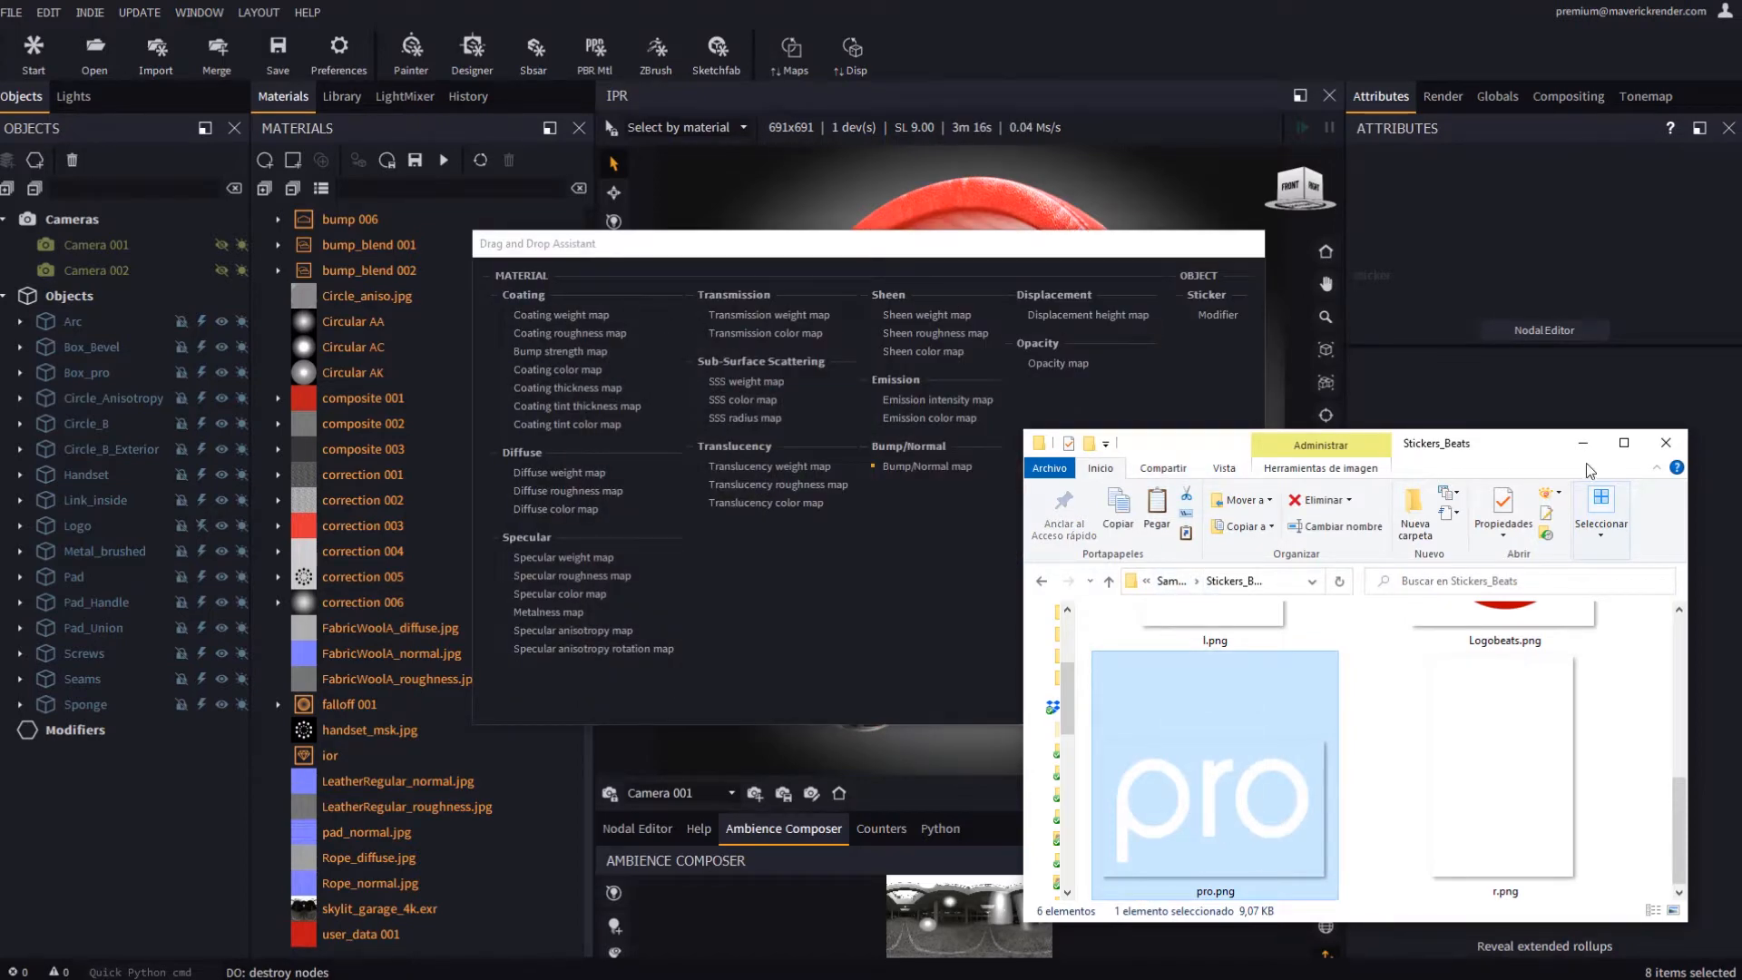
{"action": "left_click", "coordinate": [1170, 249]}
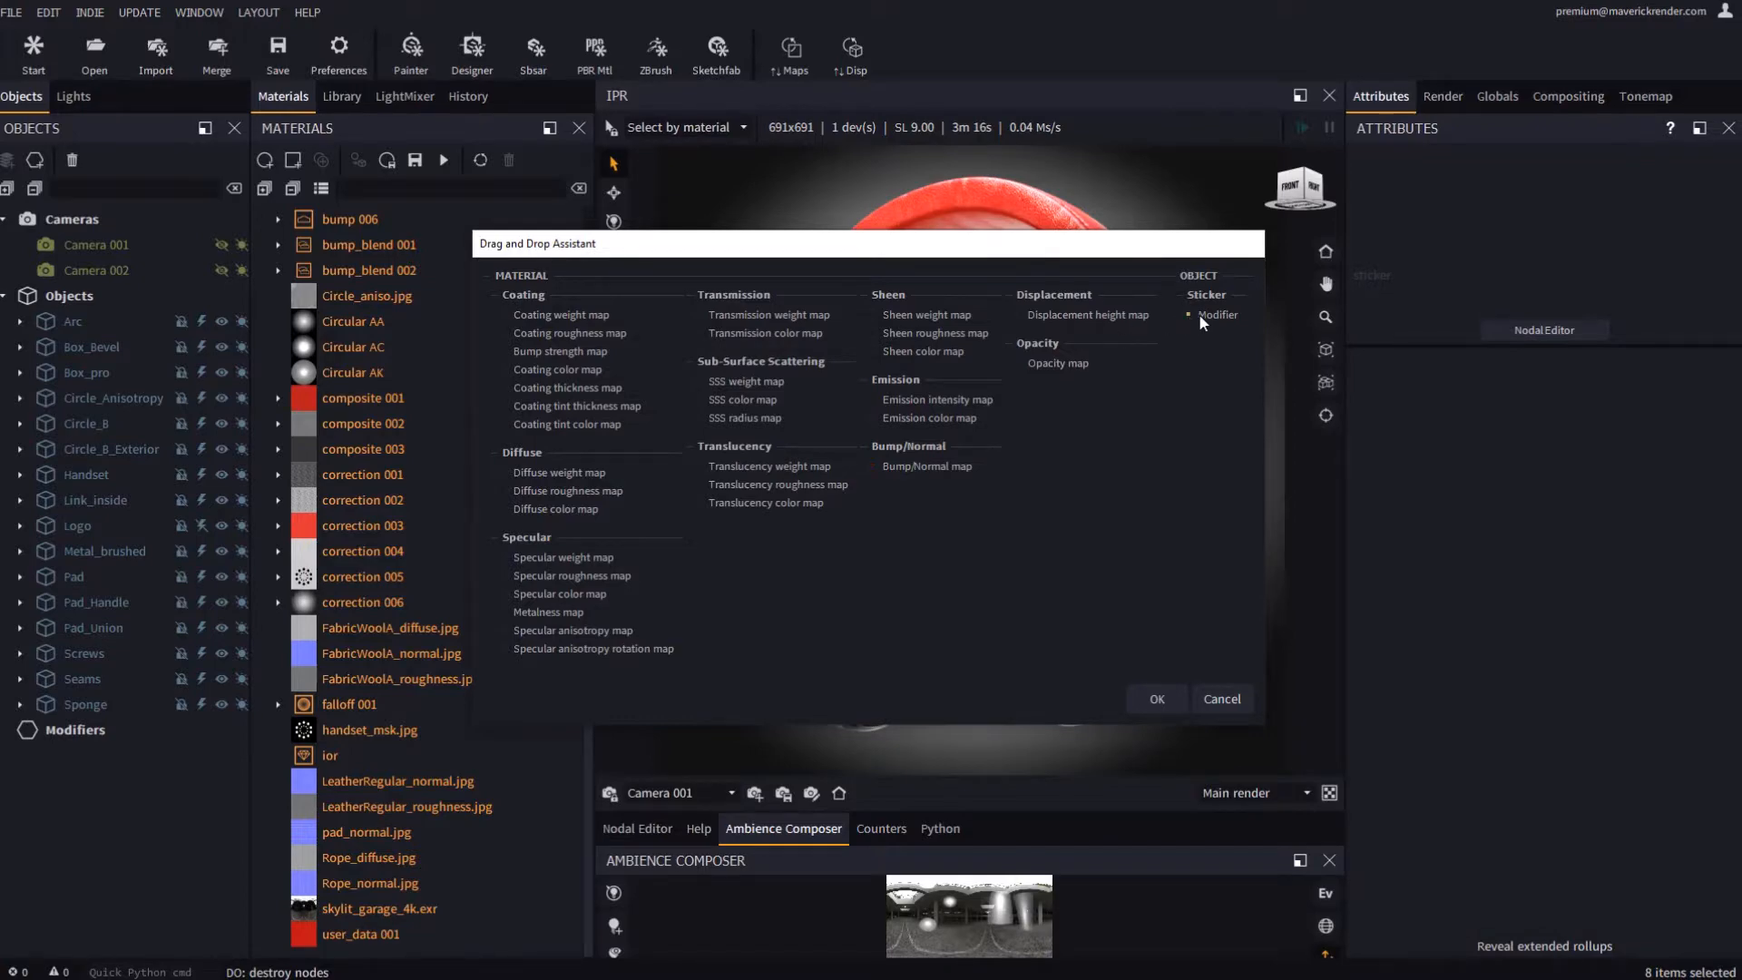
{"action": "left_click", "coordinate": [1153, 702]}
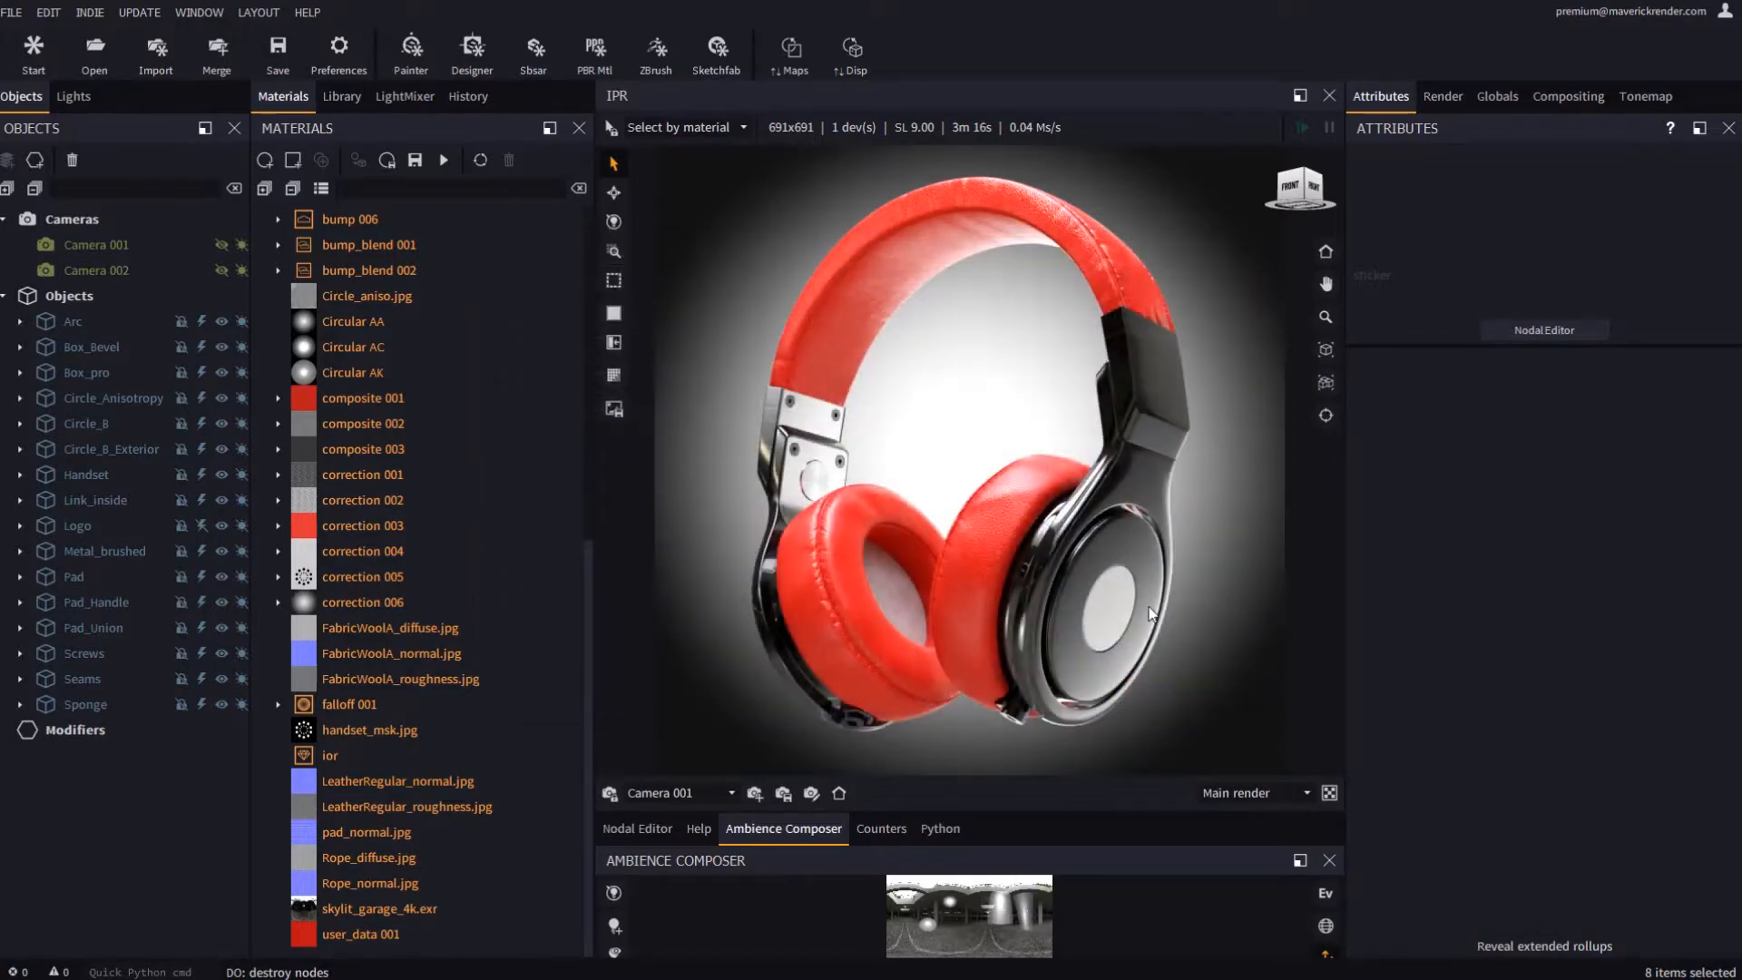
Position the pro sticker centrally near the upper edge of the black headband block
{"action": "mouse_move", "coordinate": [1150, 332]}
{"action": "left_mouse_down", "text": "alt"}
{"action": "mouse_move", "coordinate": [1121, 349]}
{"action": "mouse_move", "coordinate": [1157, 363]}
{"action": "left_mouse_up", "text": "alt"}
{"action": "middle_click_drag", "start_coordinate": [1157, 363], "coordinate": [1025, 432], "text": "alt"}
{"action": "scroll", "coordinate": [1026, 432], "scroll_direction": "up", "scroll_amount": 10}
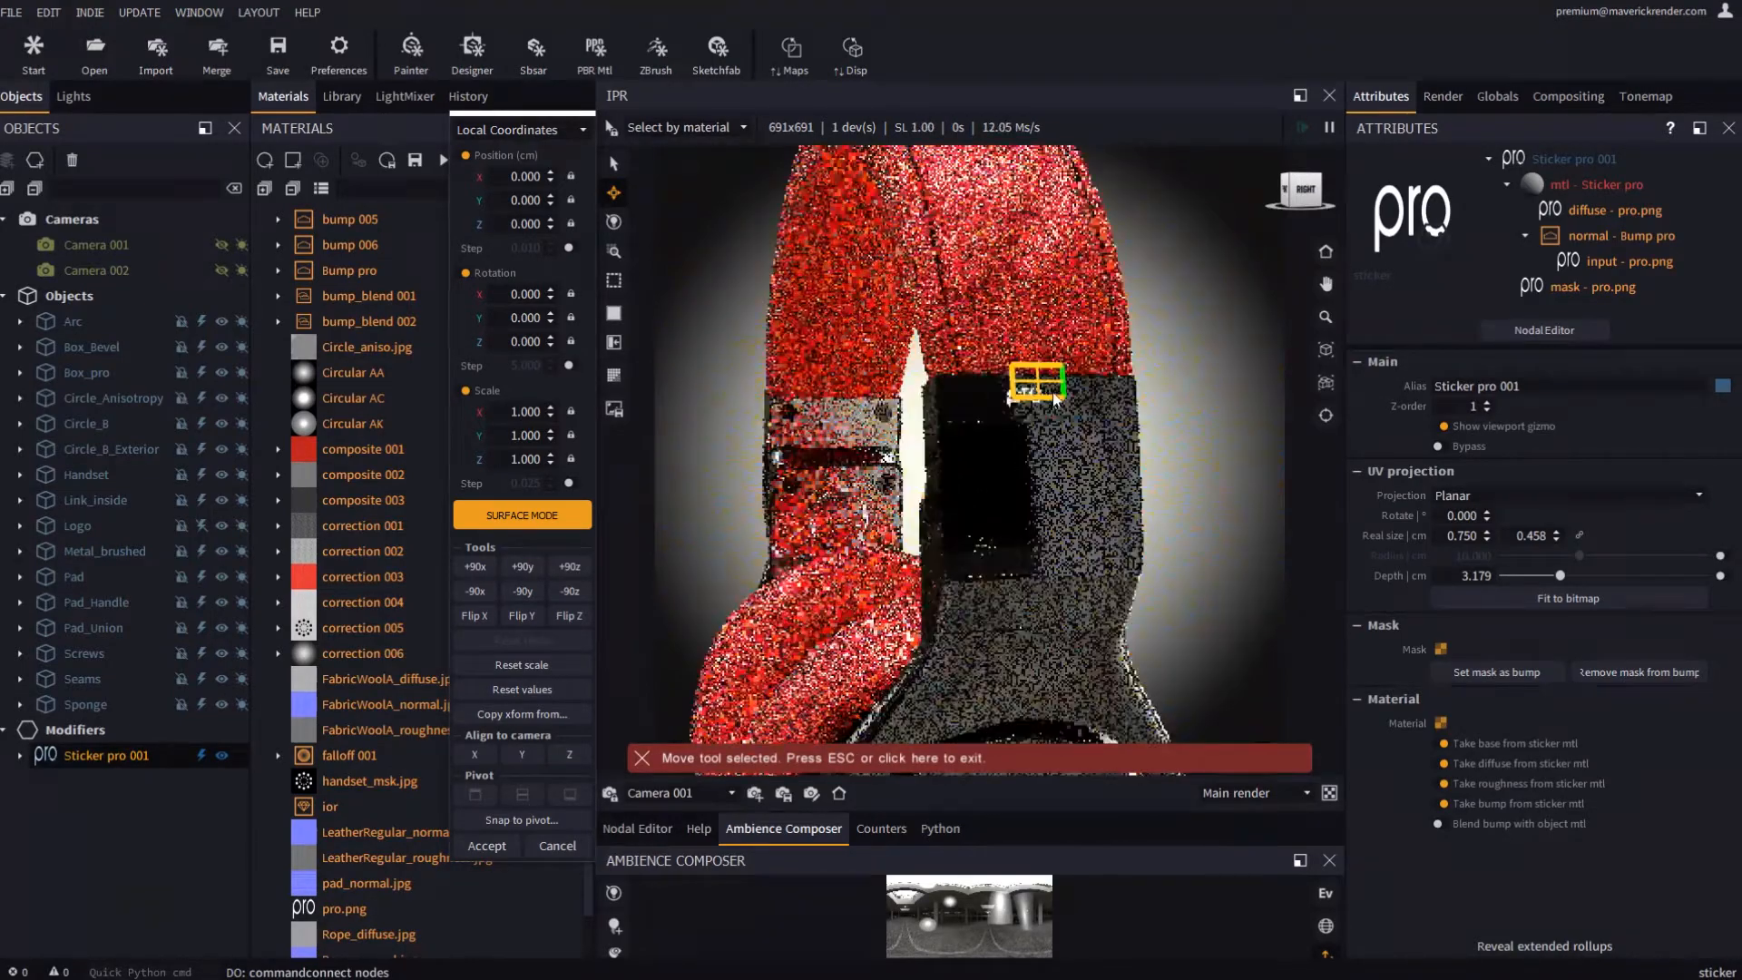
{"action": "left_click_drag", "start_coordinate": [1096, 387], "coordinate": [1009, 475], "text": "alt"}
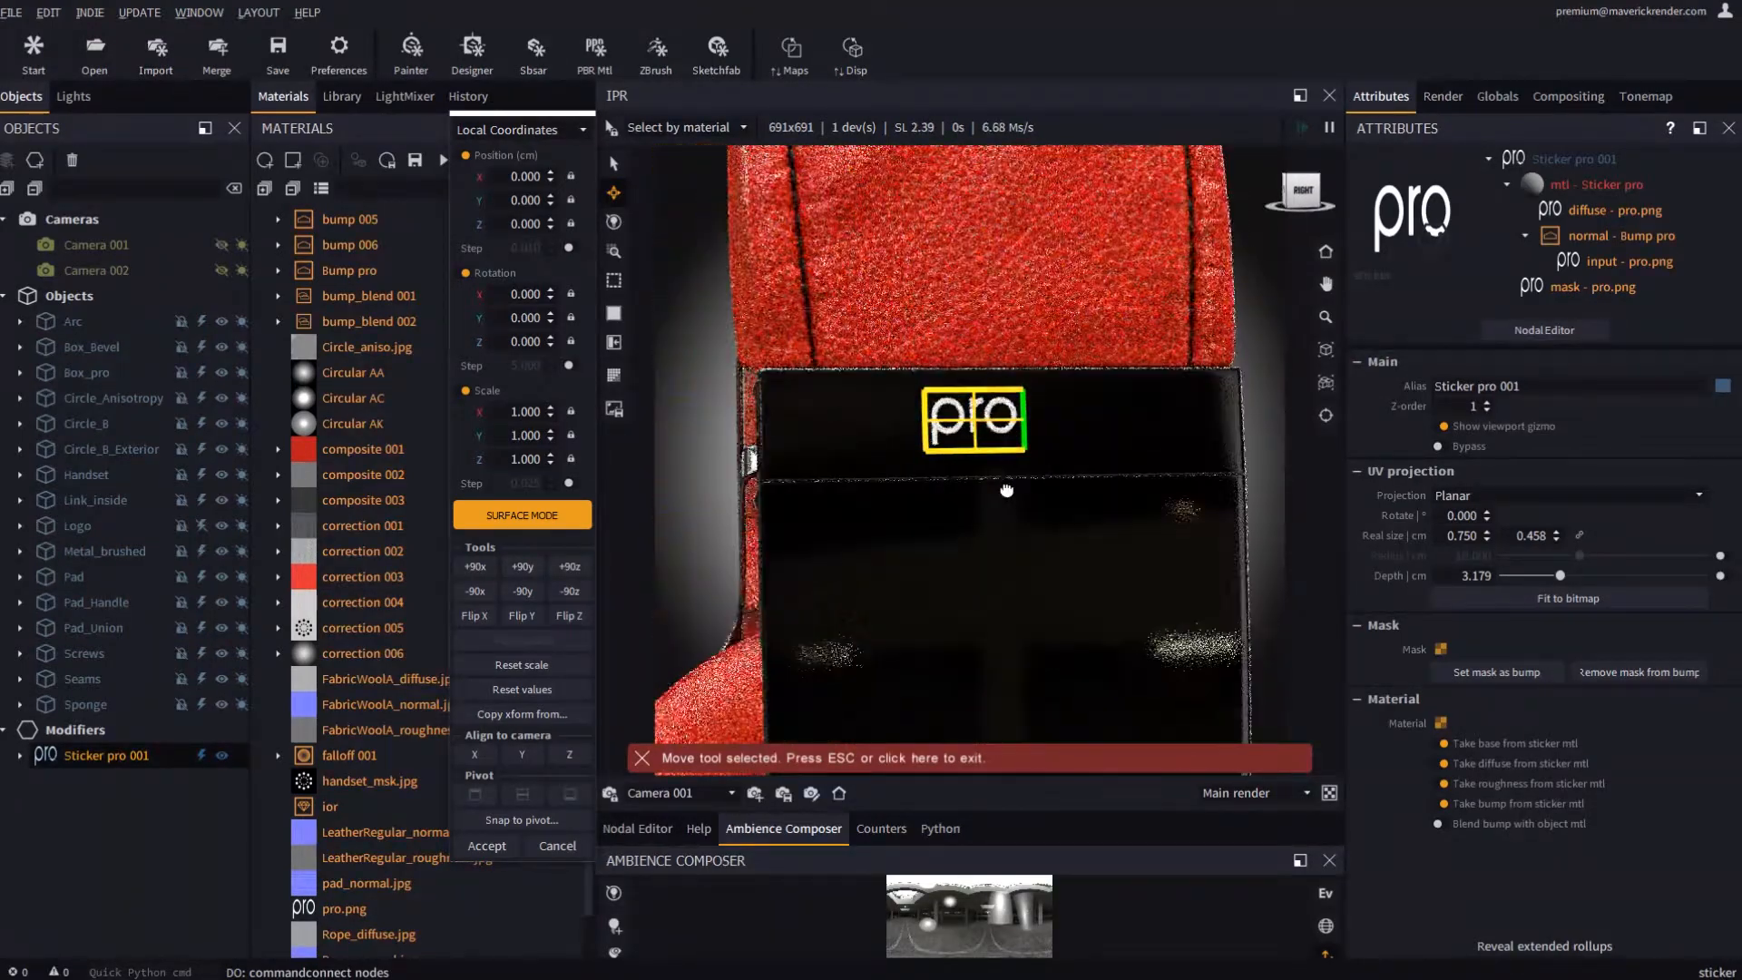
{"action": "middle_click_drag", "start_coordinate": [1009, 477], "coordinate": [993, 484], "text": "alt"}
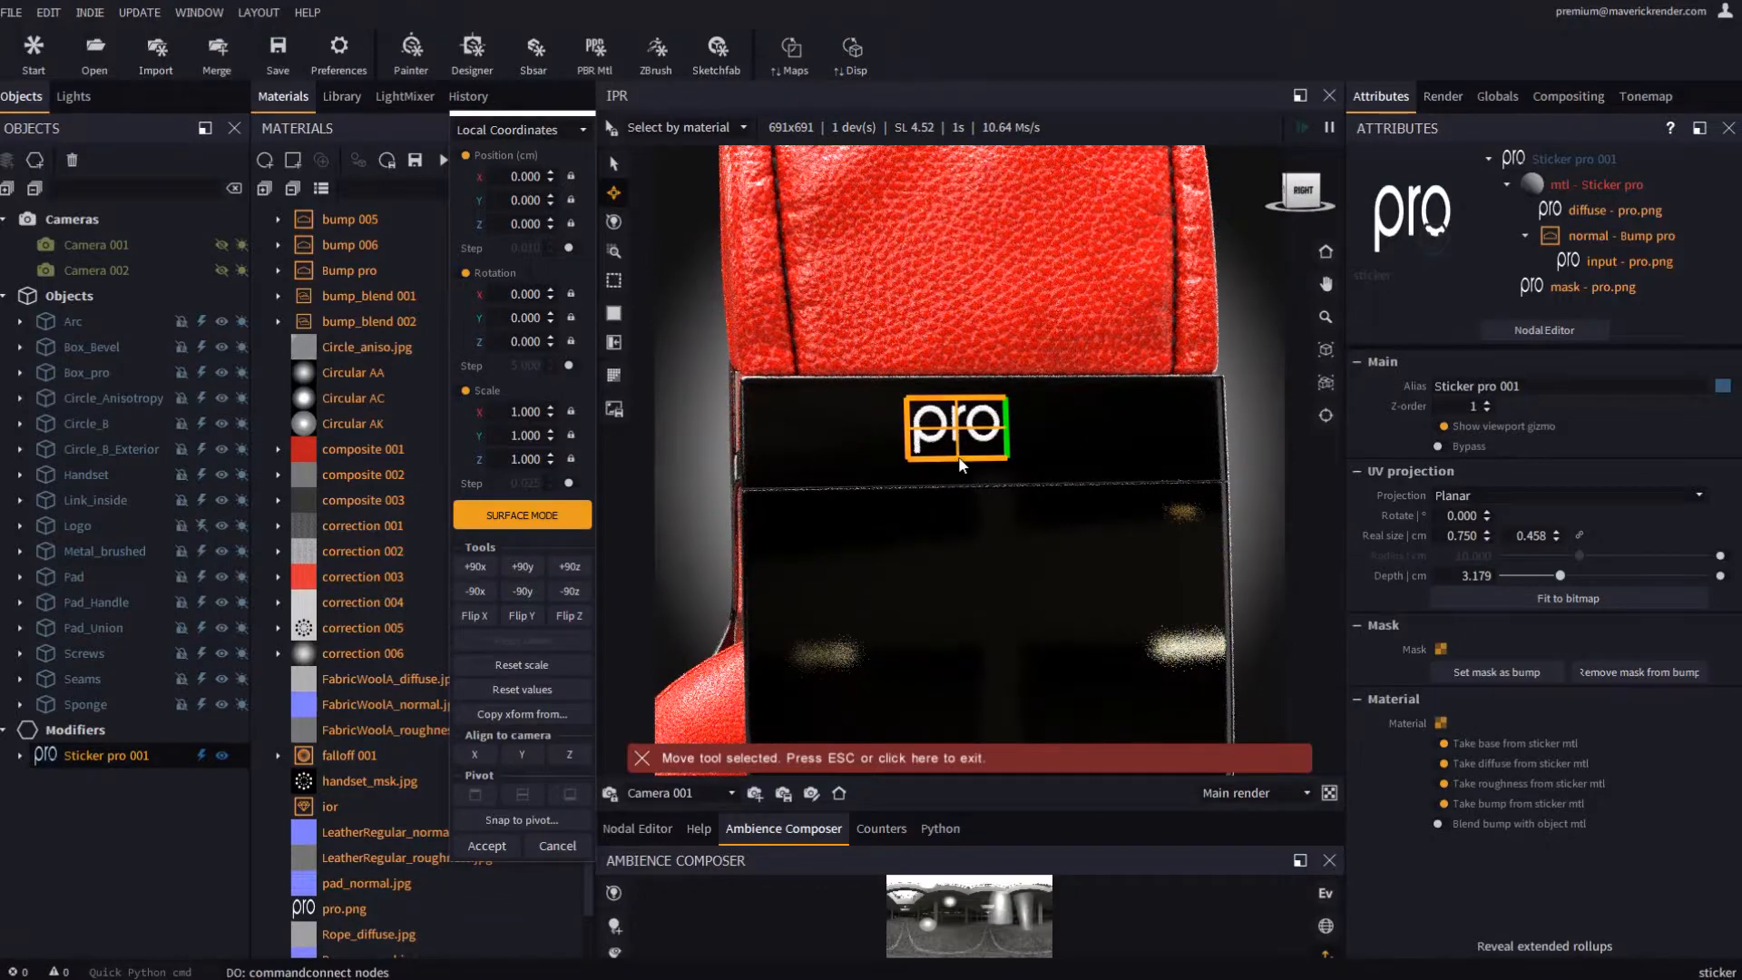
{"action": "mouse_move", "coordinate": [961, 436]}
{"action": "left_mouse_down"}
{"action": "mouse_move", "coordinate": [1044, 440]}
{"action": "mouse_move", "coordinate": [884, 440]}
{"action": "mouse_move", "coordinate": [1062, 441]}
{"action": "mouse_move", "coordinate": [992, 432]}
{"action": "left_mouse_up"}
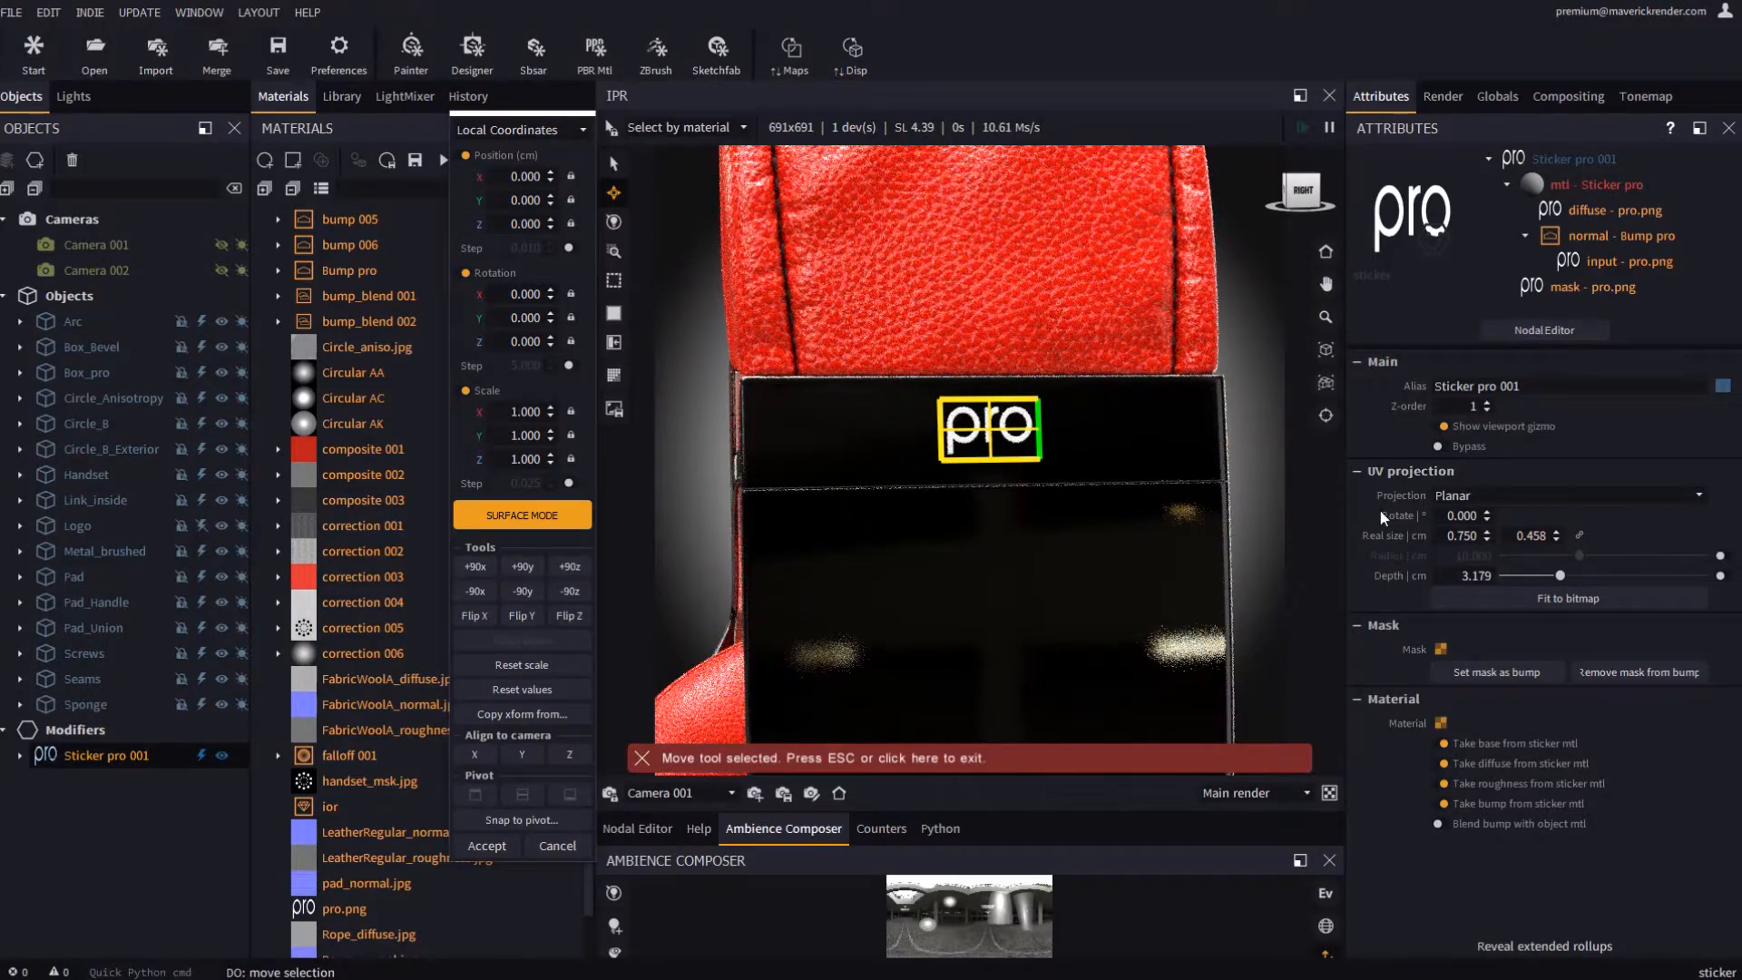
Resize the pro sticker proportionally to 1.210 × 0.739 cm, hide its viewport gizmo, and accept its adjusted placement
{"action": "left_click", "coordinate": [1580, 536]}
{"action": "left_click_drag", "start_coordinate": [1484, 531], "coordinate": [1486, 505]}
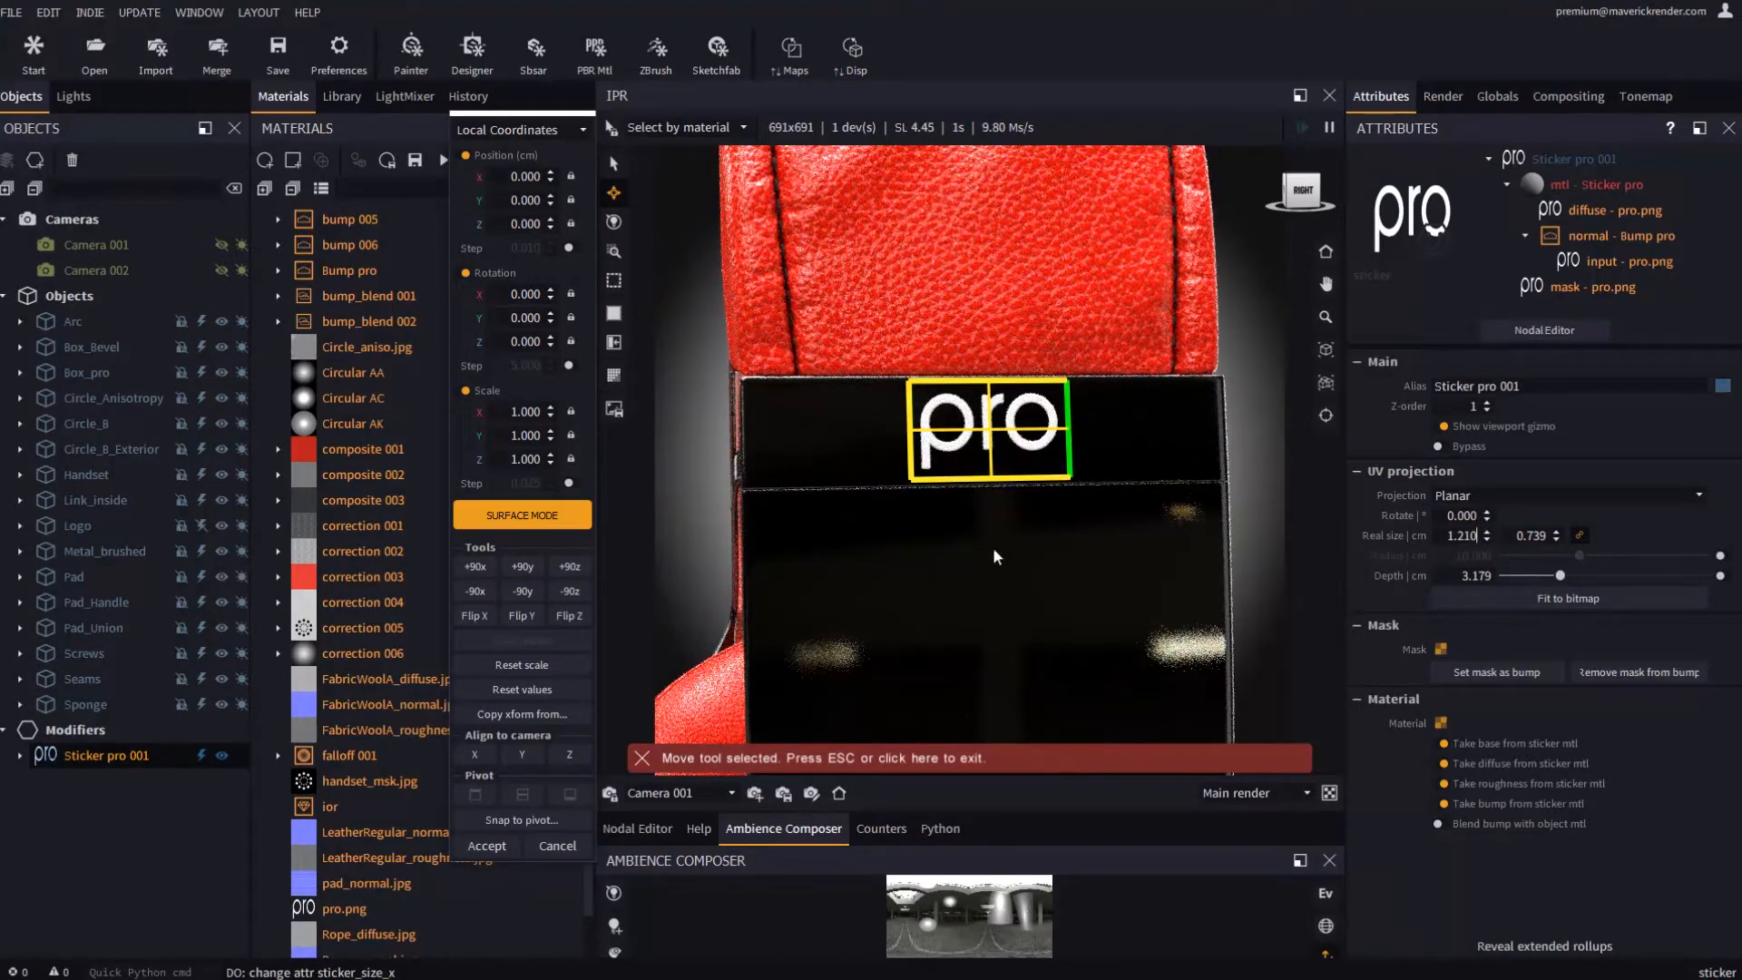
{"action": "left_click", "coordinate": [1444, 429]}
{"action": "left_click_drag", "start_coordinate": [987, 434], "coordinate": [994, 437]}
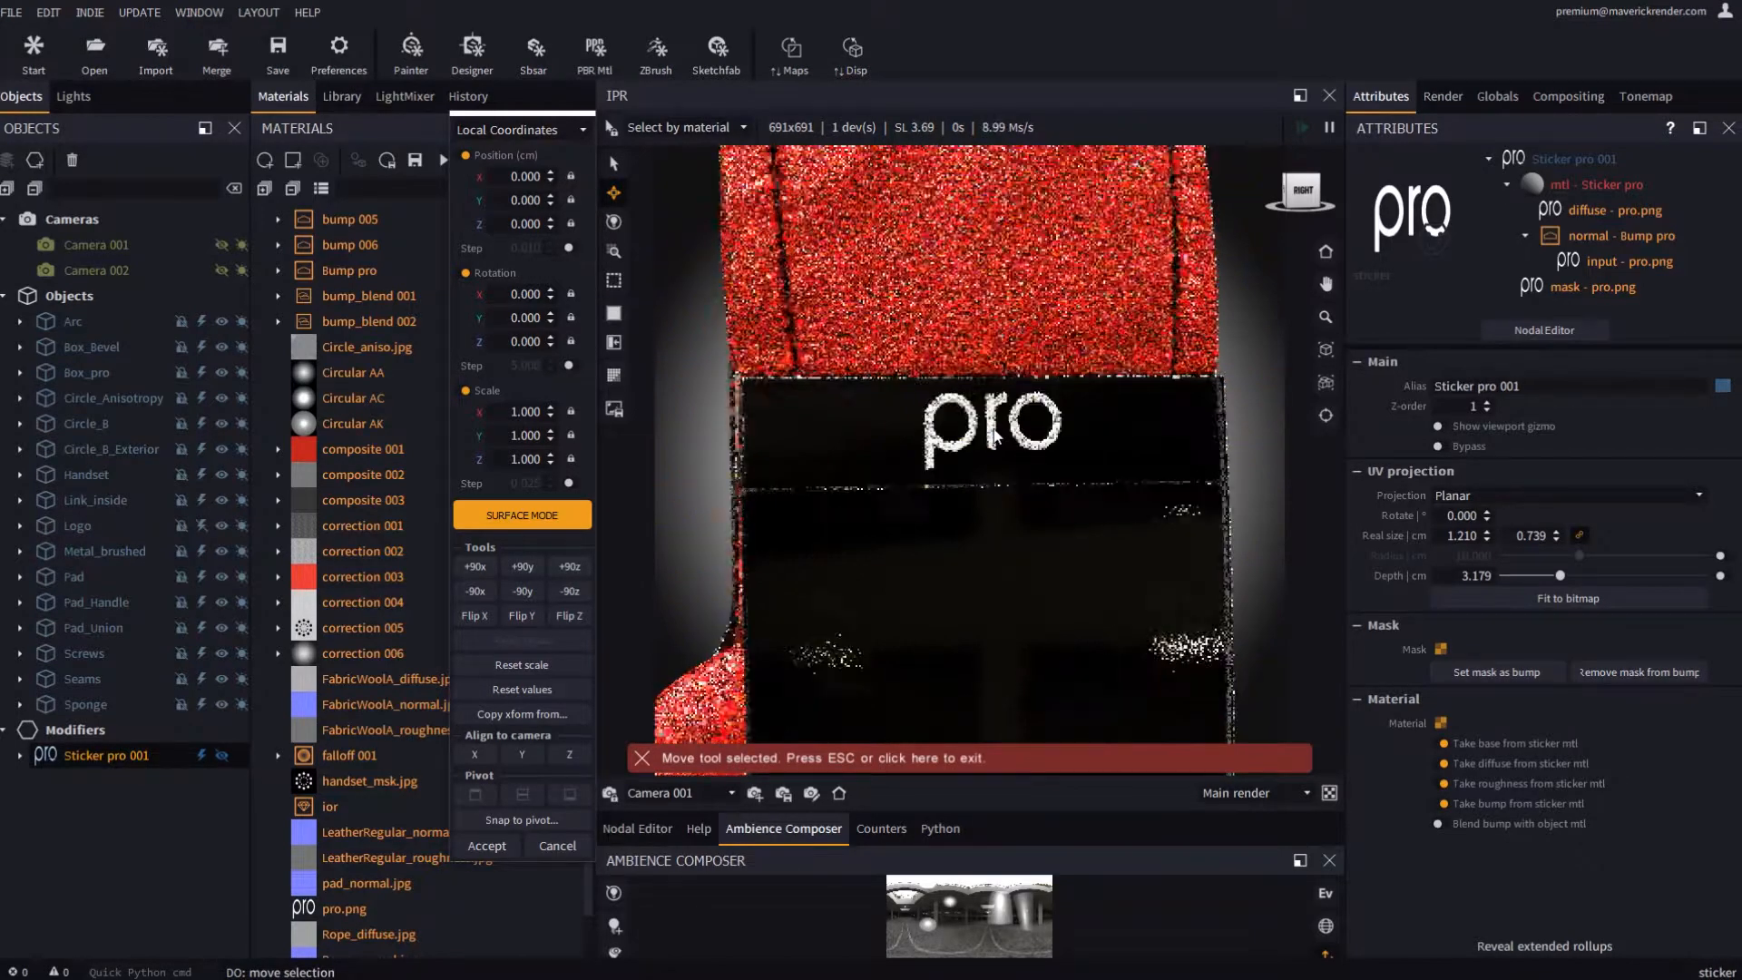
{"action": "middle_click_drag", "start_coordinate": [978, 494], "coordinate": [983, 490]}
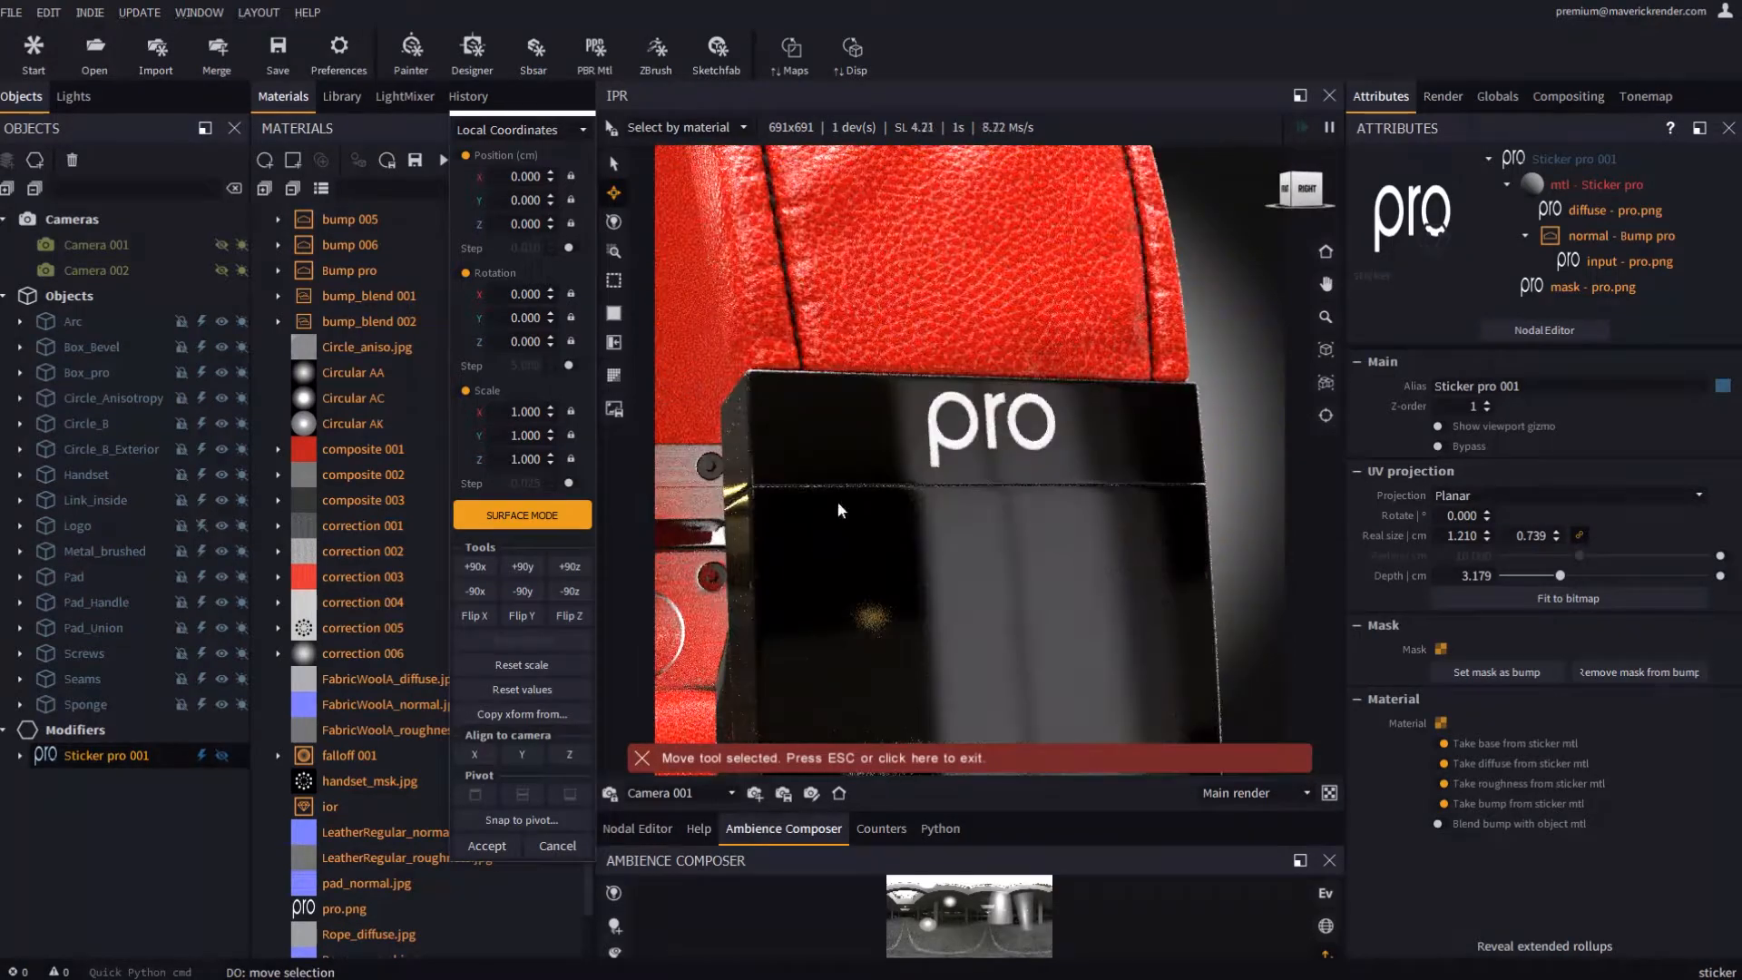
{"action": "left_click", "coordinate": [499, 850]}
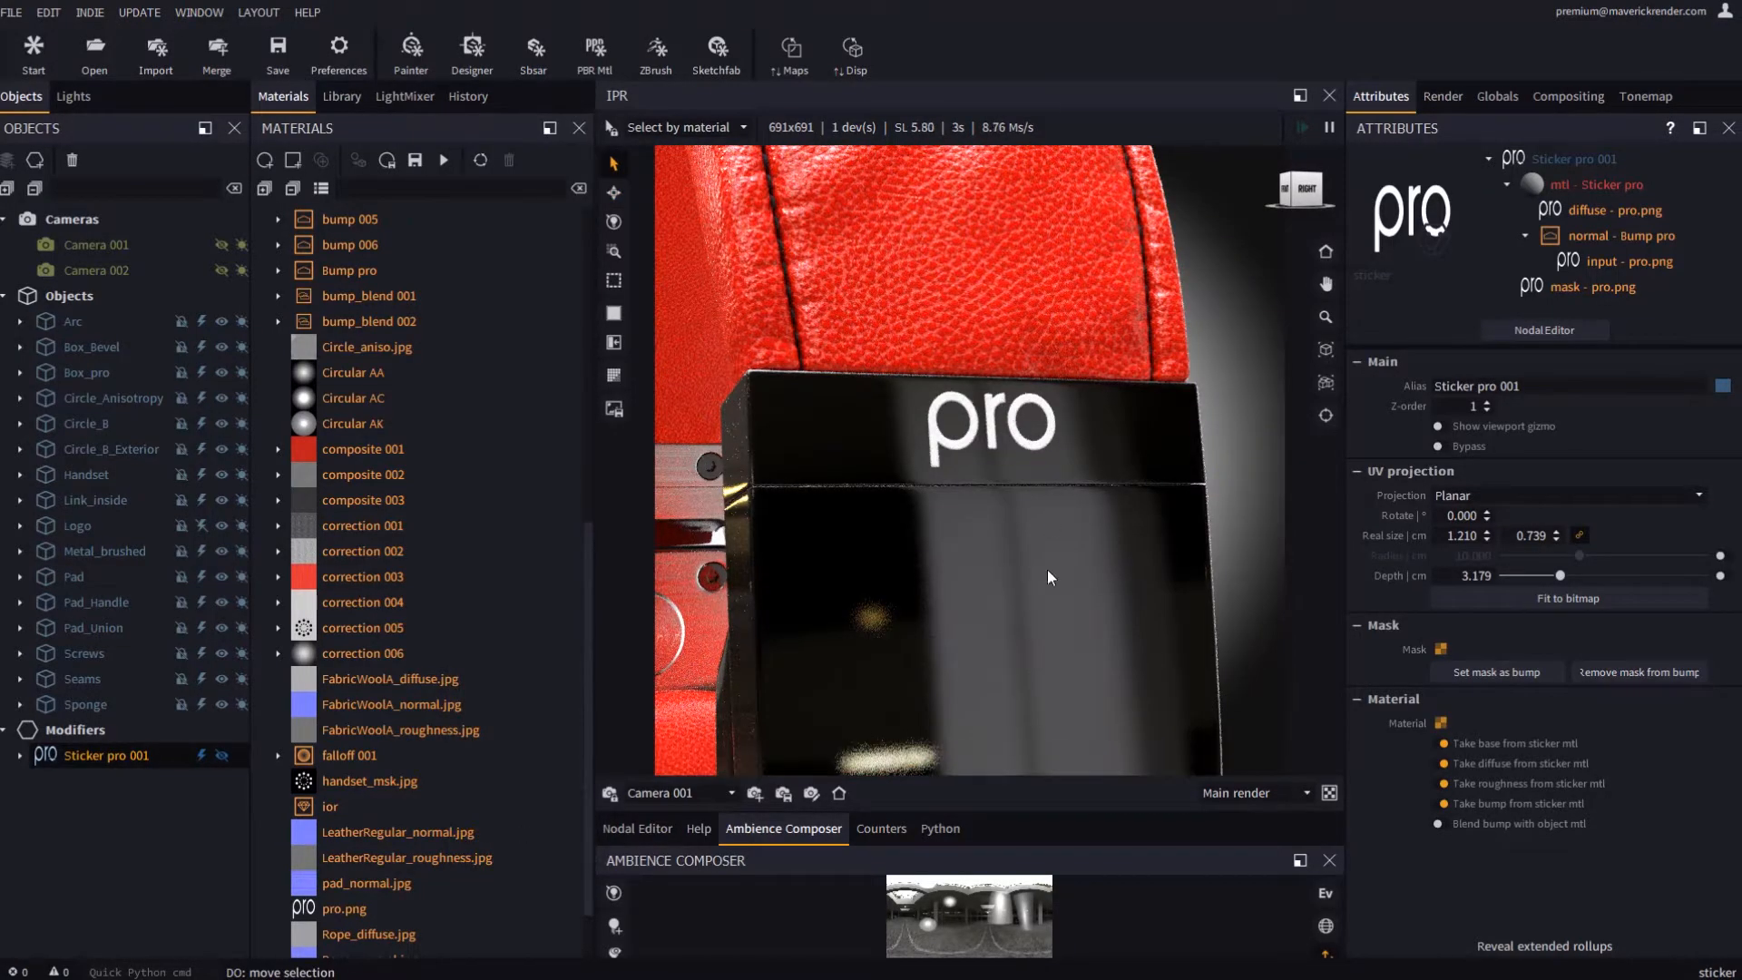
Change the pro sticker's material type from standard to plastic
{"action": "left_click", "coordinate": [1580, 185]}
{"action": "left_click", "coordinate": [1401, 274]}
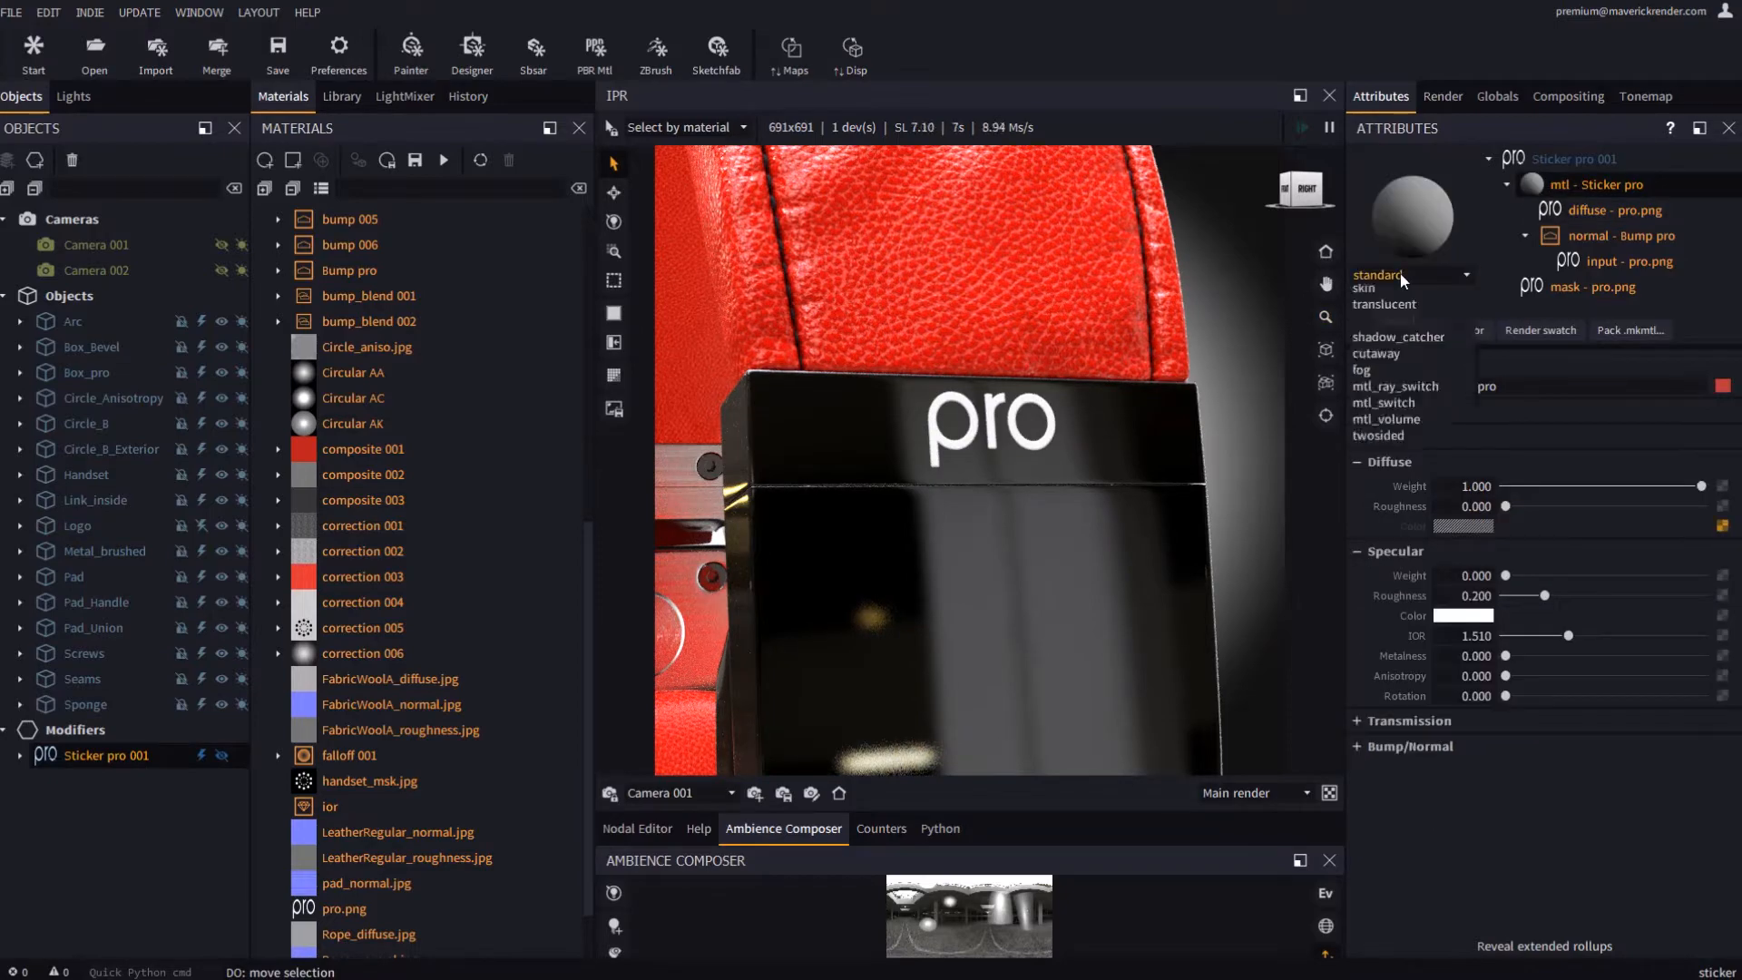
{"action": "left_click", "coordinate": [1372, 506]}
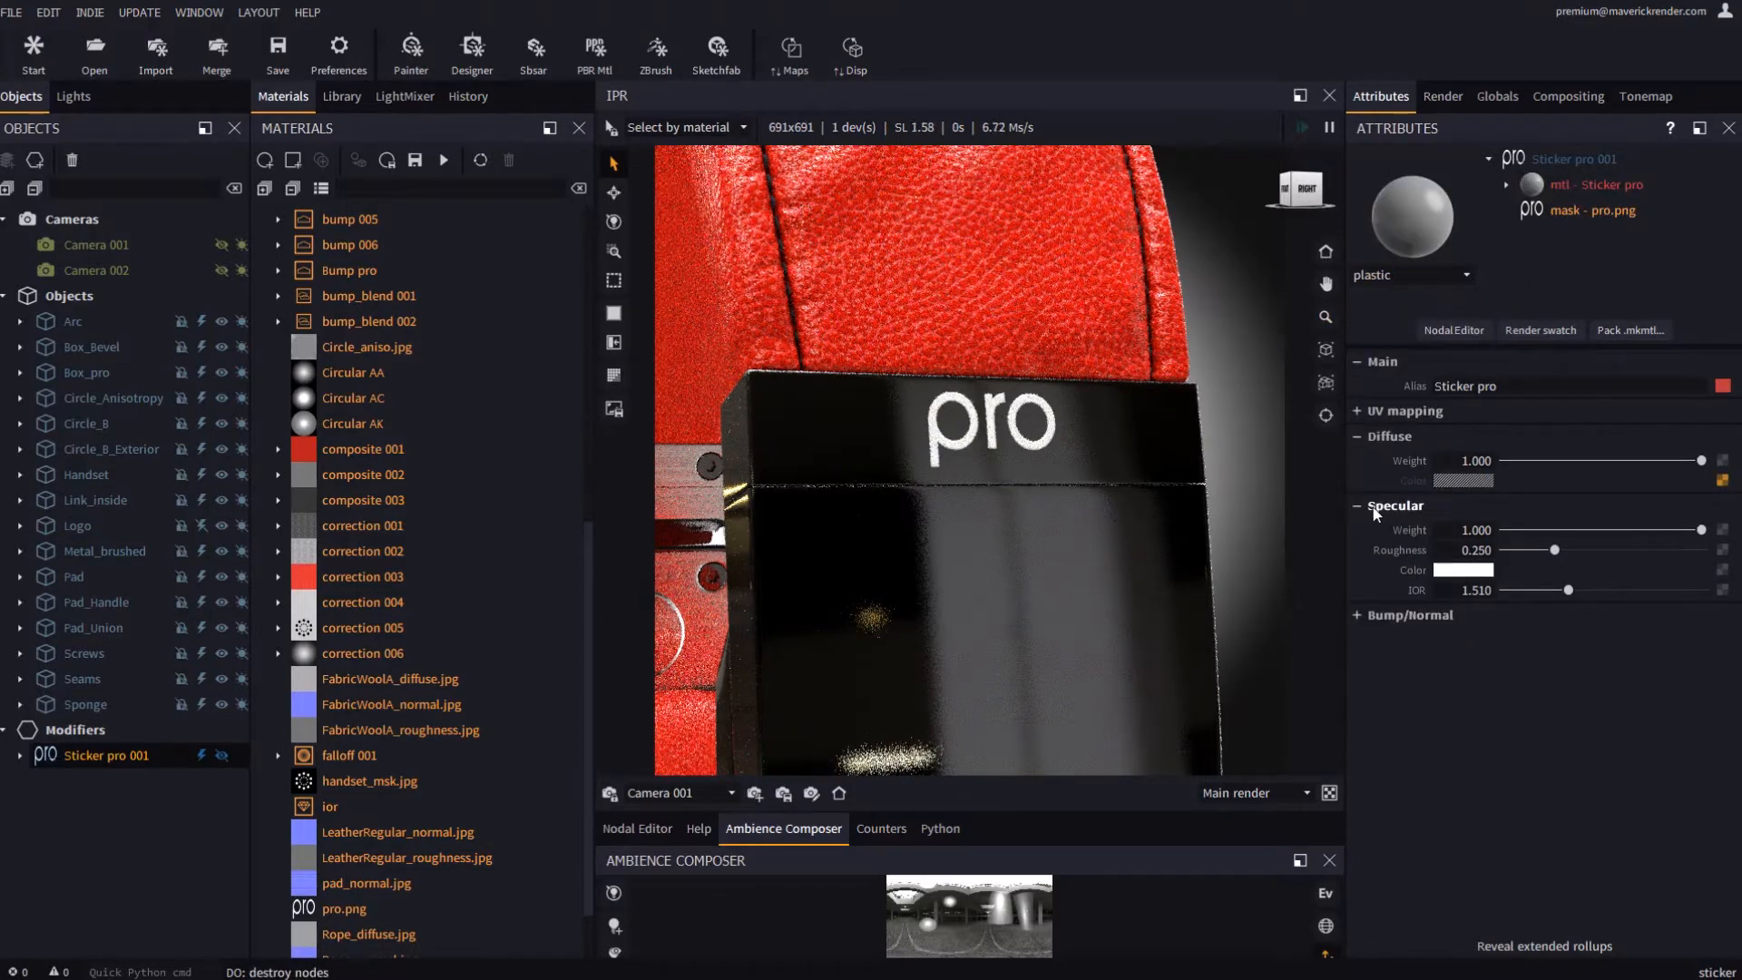
{"action": "scroll", "coordinate": [1057, 392], "scroll_direction": "up", "scroll_amount": 2}
{"action": "mouse_move", "coordinate": [1053, 399]}
{"action": "left_mouse_down", "text": "alt"}
{"action": "mouse_move", "coordinate": [1015, 475]}
{"action": "mouse_move", "coordinate": [1044, 419]}
{"action": "left_mouse_up", "text": "alt"}
Enable pixel blur on the pro.png texture feeding the sticker's bump, with a radius of 2.813 px
{"action": "left_click", "coordinate": [1506, 184]}
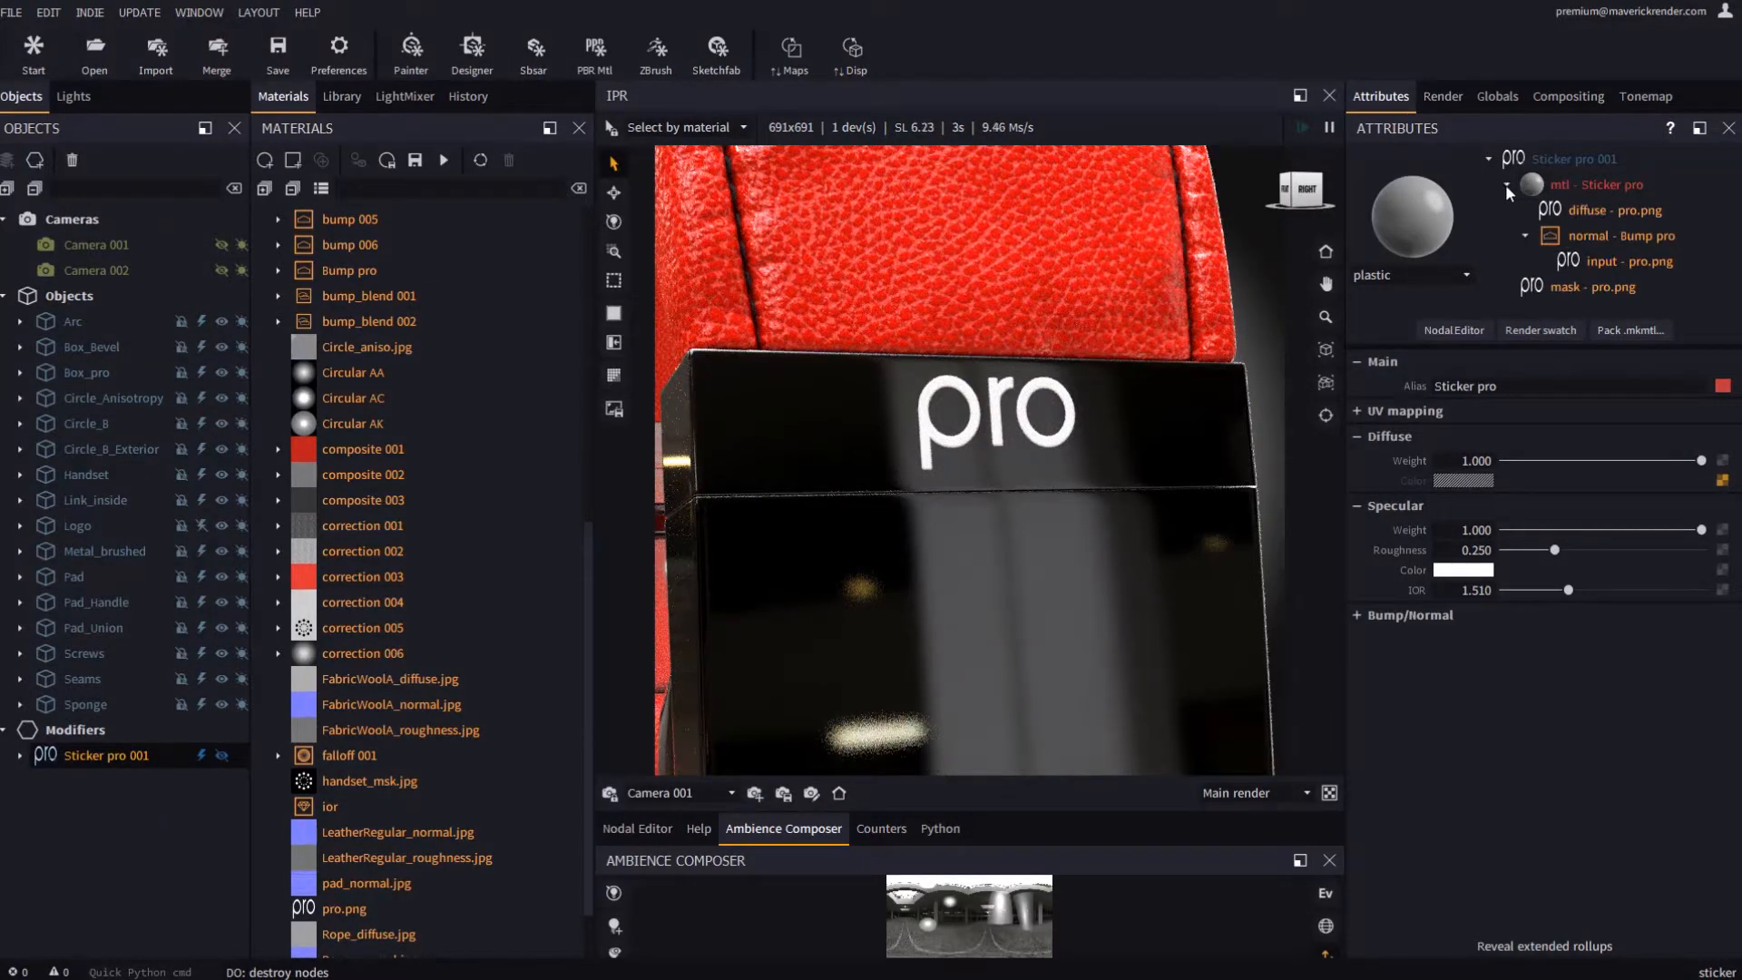
{"action": "left_click", "coordinate": [1611, 262]}
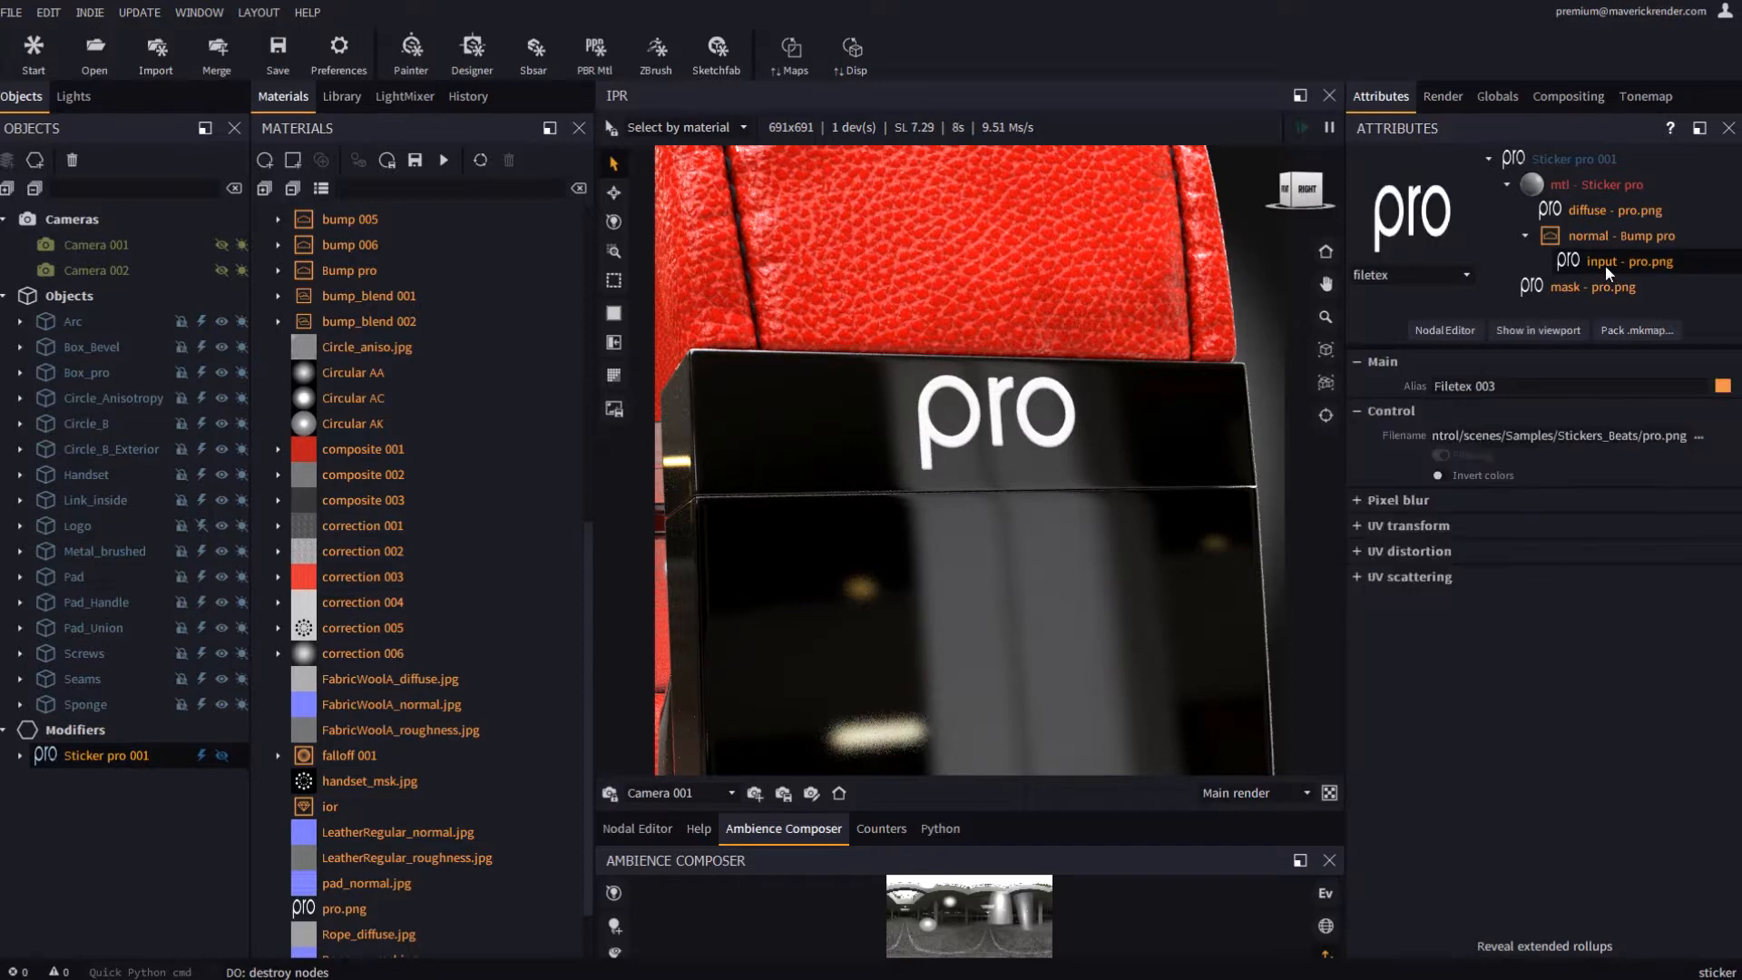
{"action": "left_click", "coordinate": [1381, 502]}
{"action": "left_click_drag", "start_coordinate": [1615, 603], "coordinate": [1635, 603]}
{"action": "mouse_move", "coordinate": [1017, 550]}
{"action": "middle_mouse_down"}
{"action": "mouse_move", "coordinate": [1003, 559]}
{"action": "mouse_move", "coordinate": [1009, 547]}
{"action": "middle_mouse_up"}
{"action": "scroll", "coordinate": [1026, 409], "scroll_direction": "up", "scroll_amount": 2}
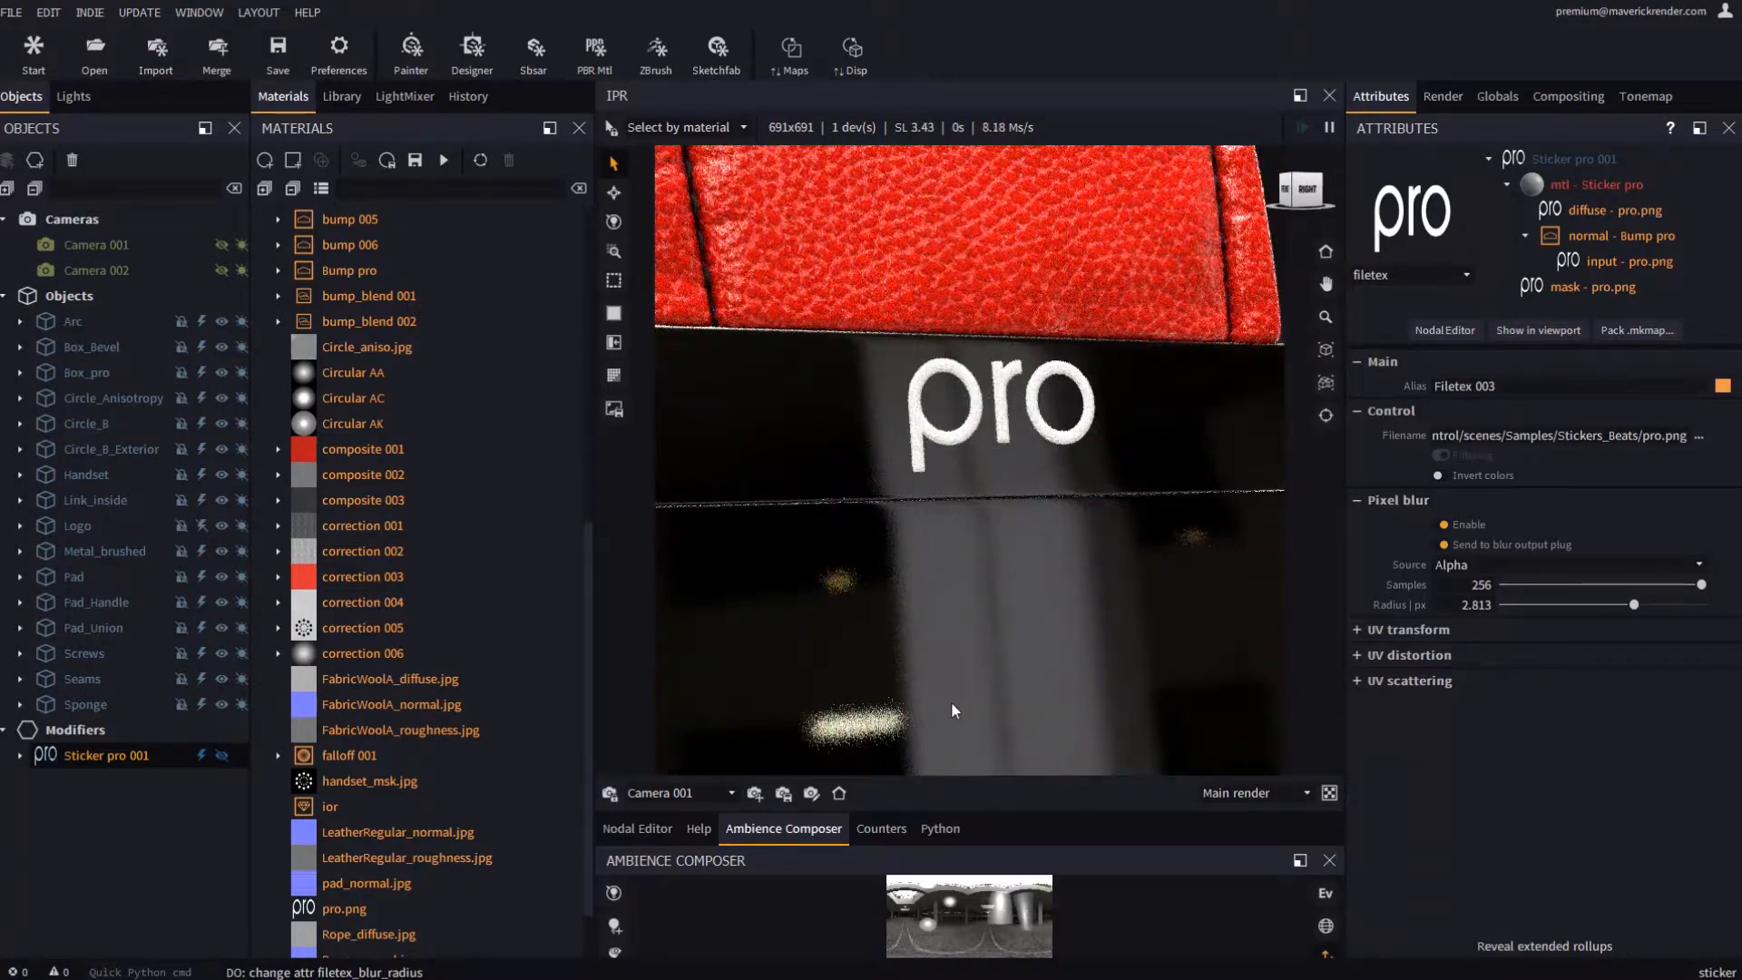
Try the pro sticker with only its bump taken from the sticker material, and re-enable its roughness, diffuse and base
{"action": "left_click", "coordinate": [1560, 167]}
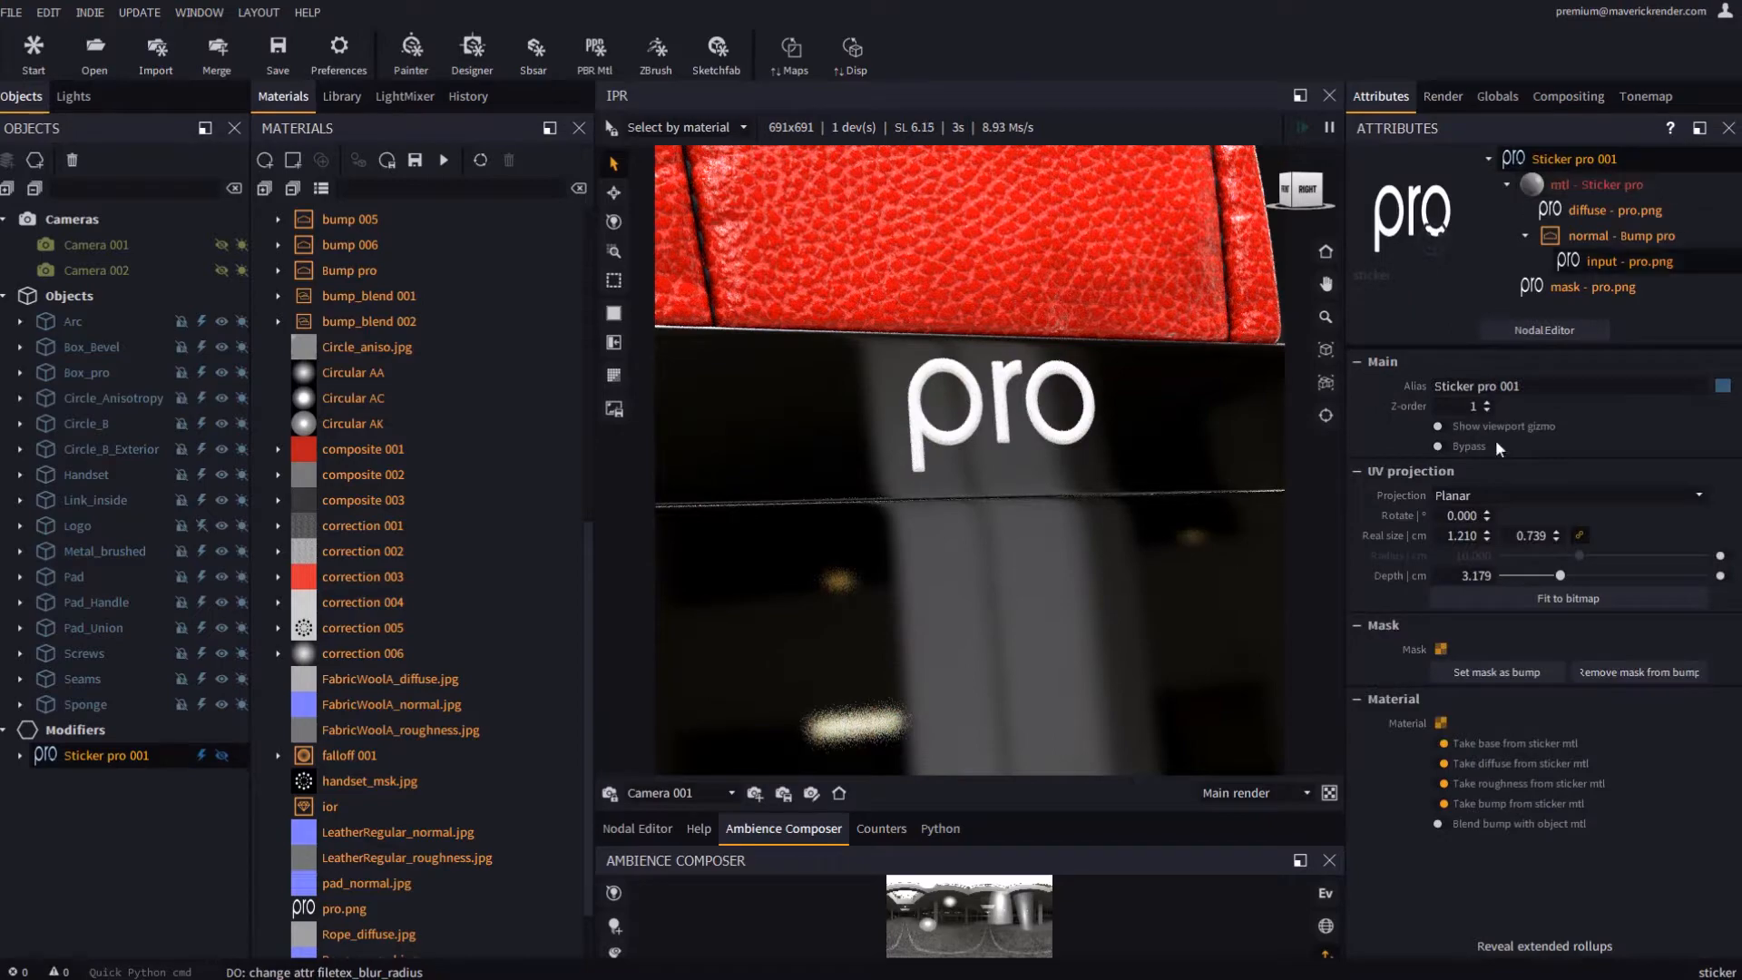
{"action": "left_click", "coordinate": [1442, 802]}
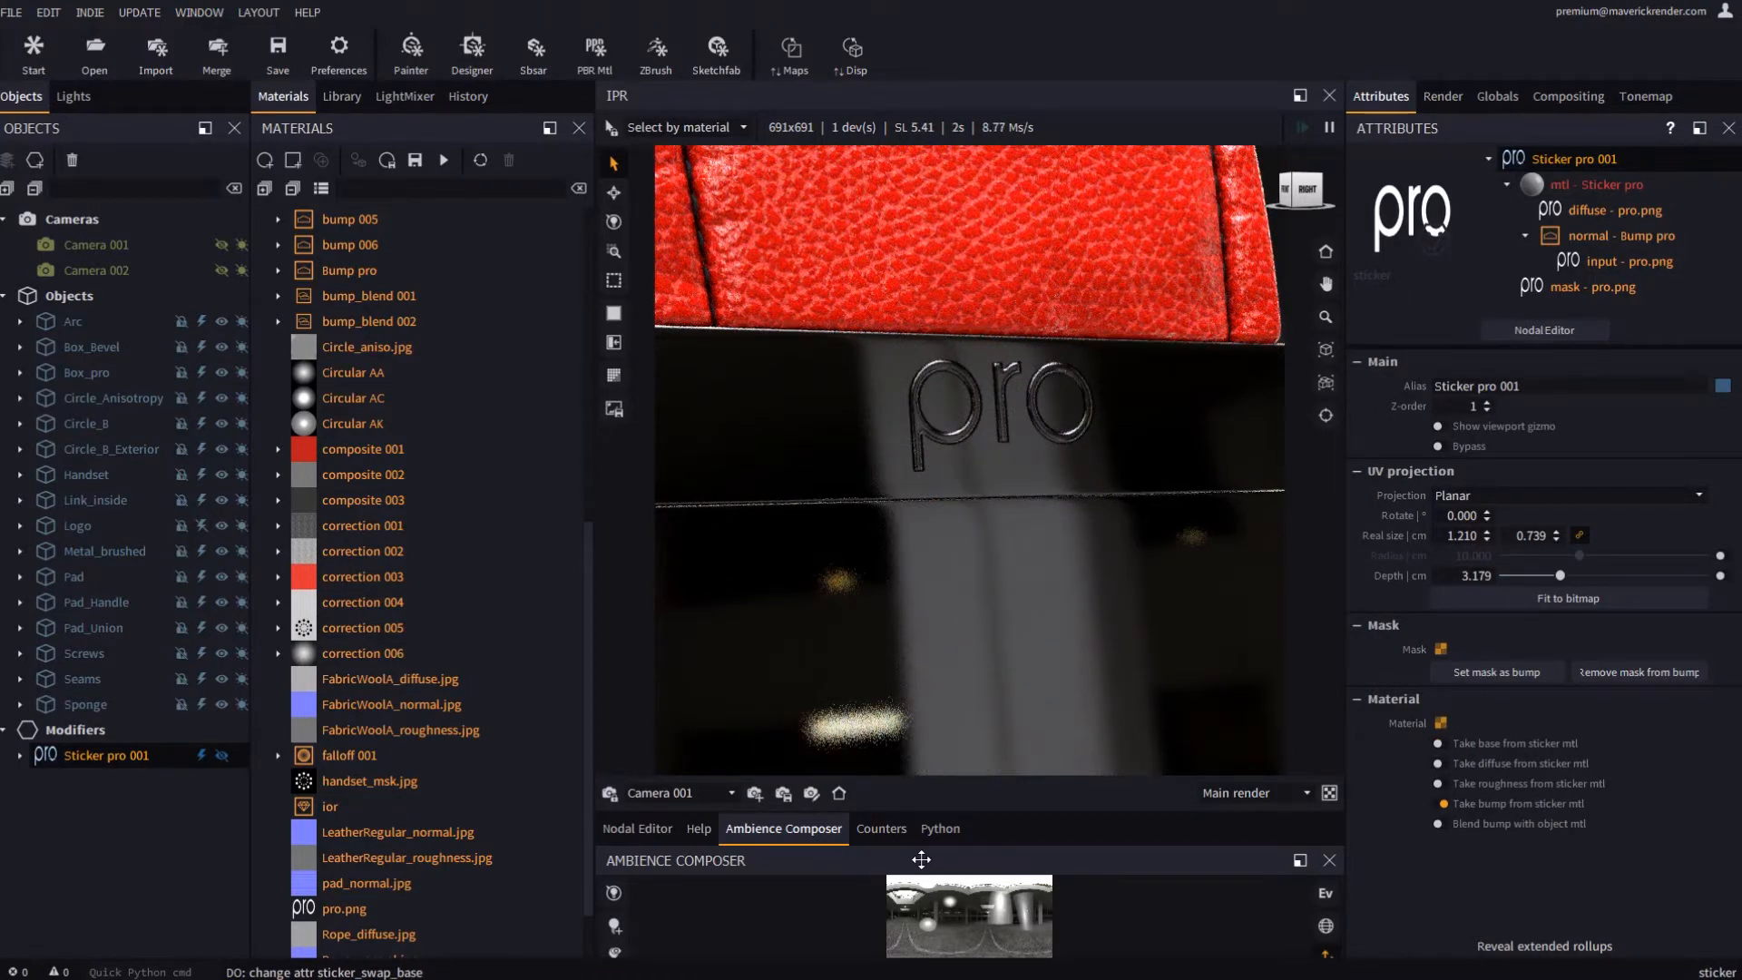
{"action": "left_click", "coordinate": [1438, 783]}
{"action": "left_click", "coordinate": [1438, 764]}
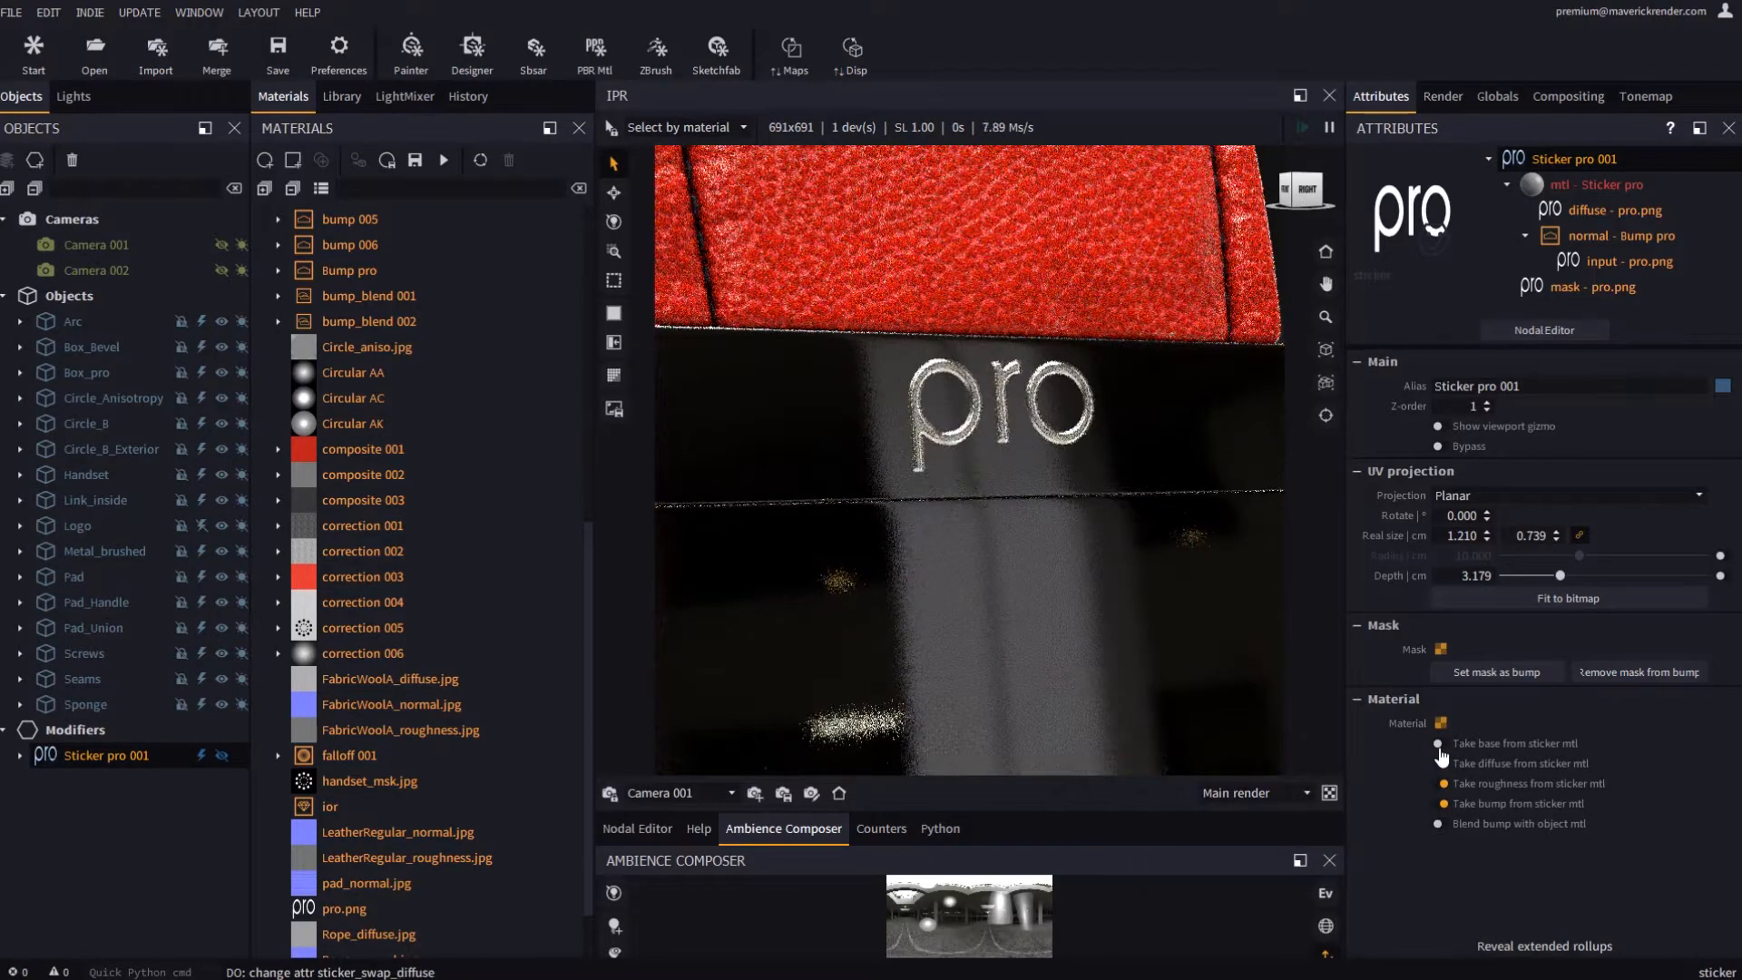
{"action": "left_click", "coordinate": [1438, 743]}
Duplicate the pro sticker, keeping the same sticker material
{"action": "left_click_drag", "start_coordinate": [987, 558], "coordinate": [1022, 593]}
{"action": "scroll", "coordinate": [1022, 594], "scroll_direction": "down", "scroll_amount": 5}
{"action": "middle_click_drag", "start_coordinate": [943, 502], "coordinate": [1042, 526]}
{"action": "scroll", "coordinate": [1041, 526], "scroll_direction": "down", "scroll_amount": 2}
{"action": "left_click_drag", "start_coordinate": [1041, 526], "coordinate": [848, 523]}
{"action": "middle_click_drag", "start_coordinate": [849, 523], "coordinate": [980, 521]}
{"action": "scroll", "coordinate": [980, 521], "scroll_direction": "down", "scroll_amount": 3}
{"action": "left_click_drag", "start_coordinate": [980, 521], "coordinate": [879, 529]}
{"action": "left_click", "coordinate": [72, 724]}
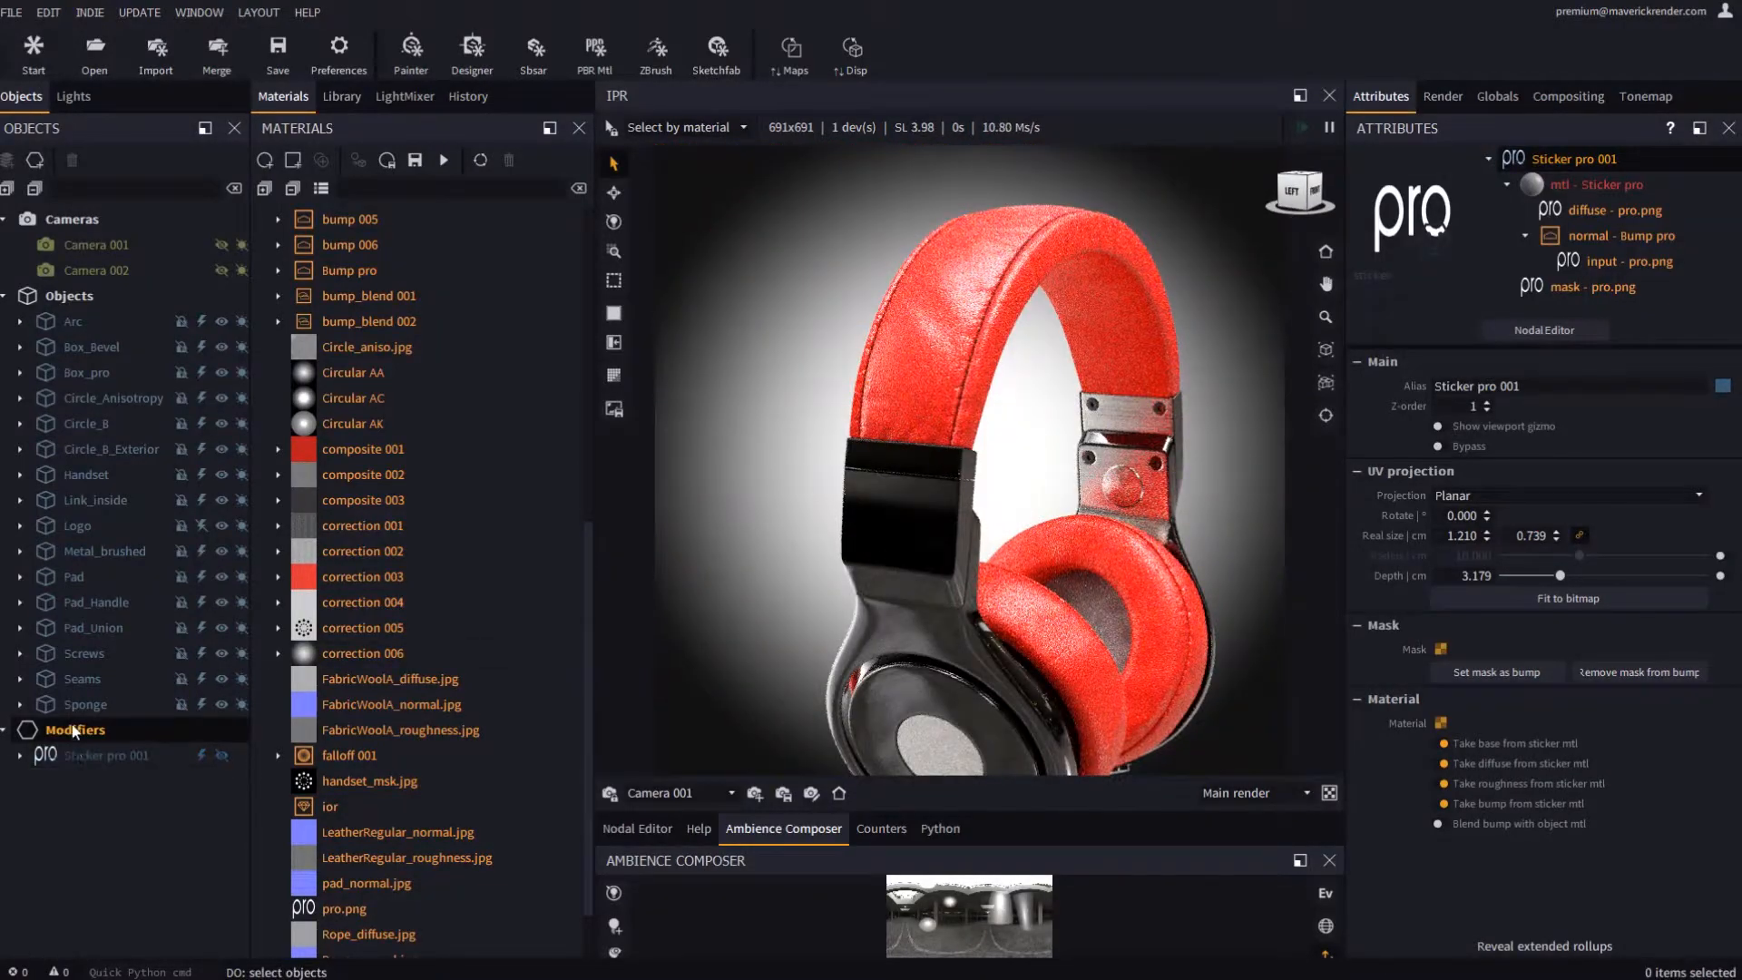
{"action": "left_click", "coordinate": [105, 761]}
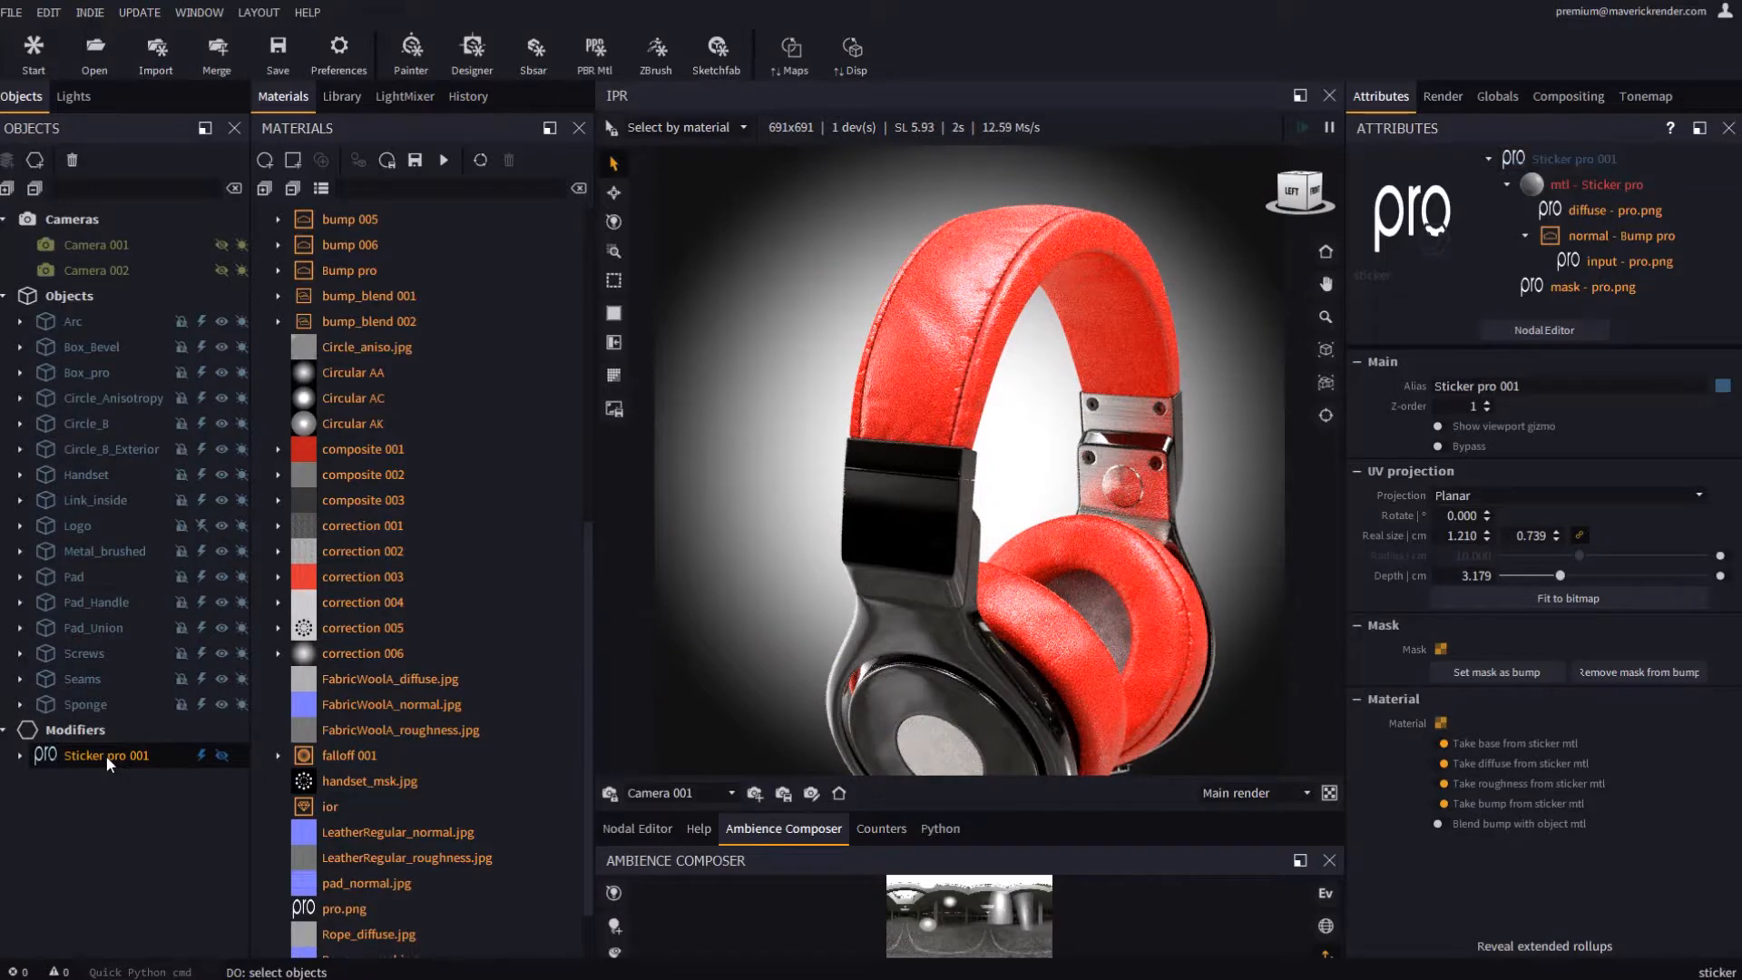
{"action": "right_click", "coordinate": [100, 755]}
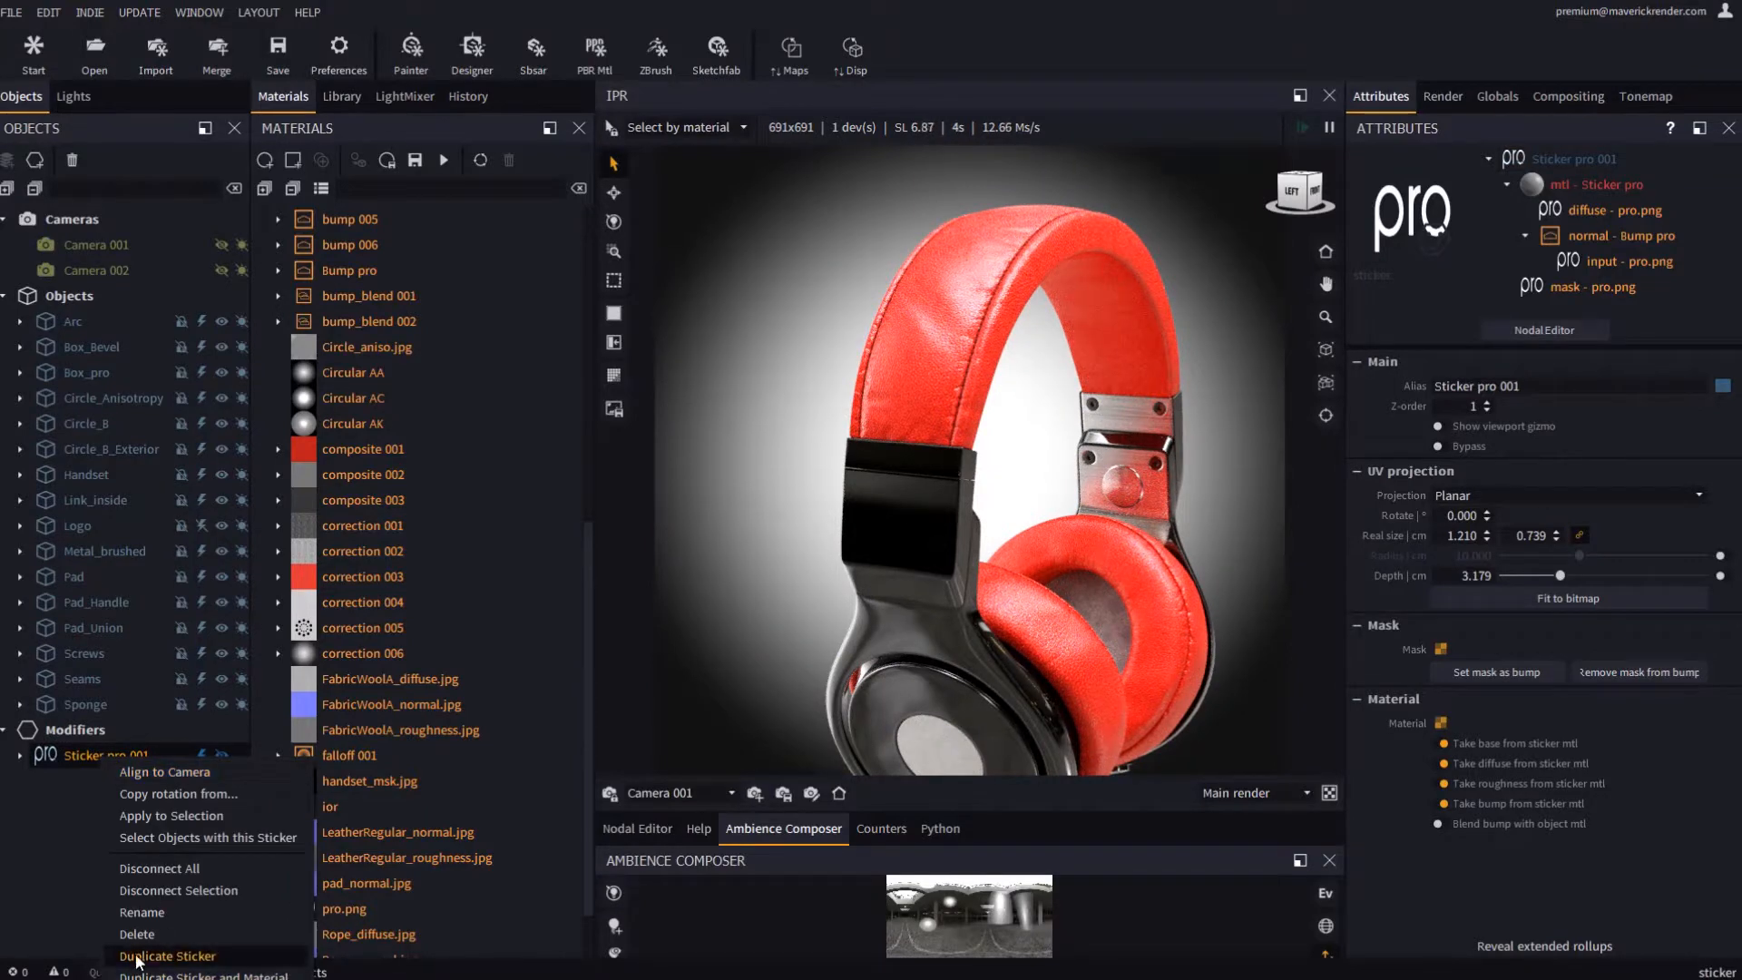
{"action": "left_click", "coordinate": [168, 956]}
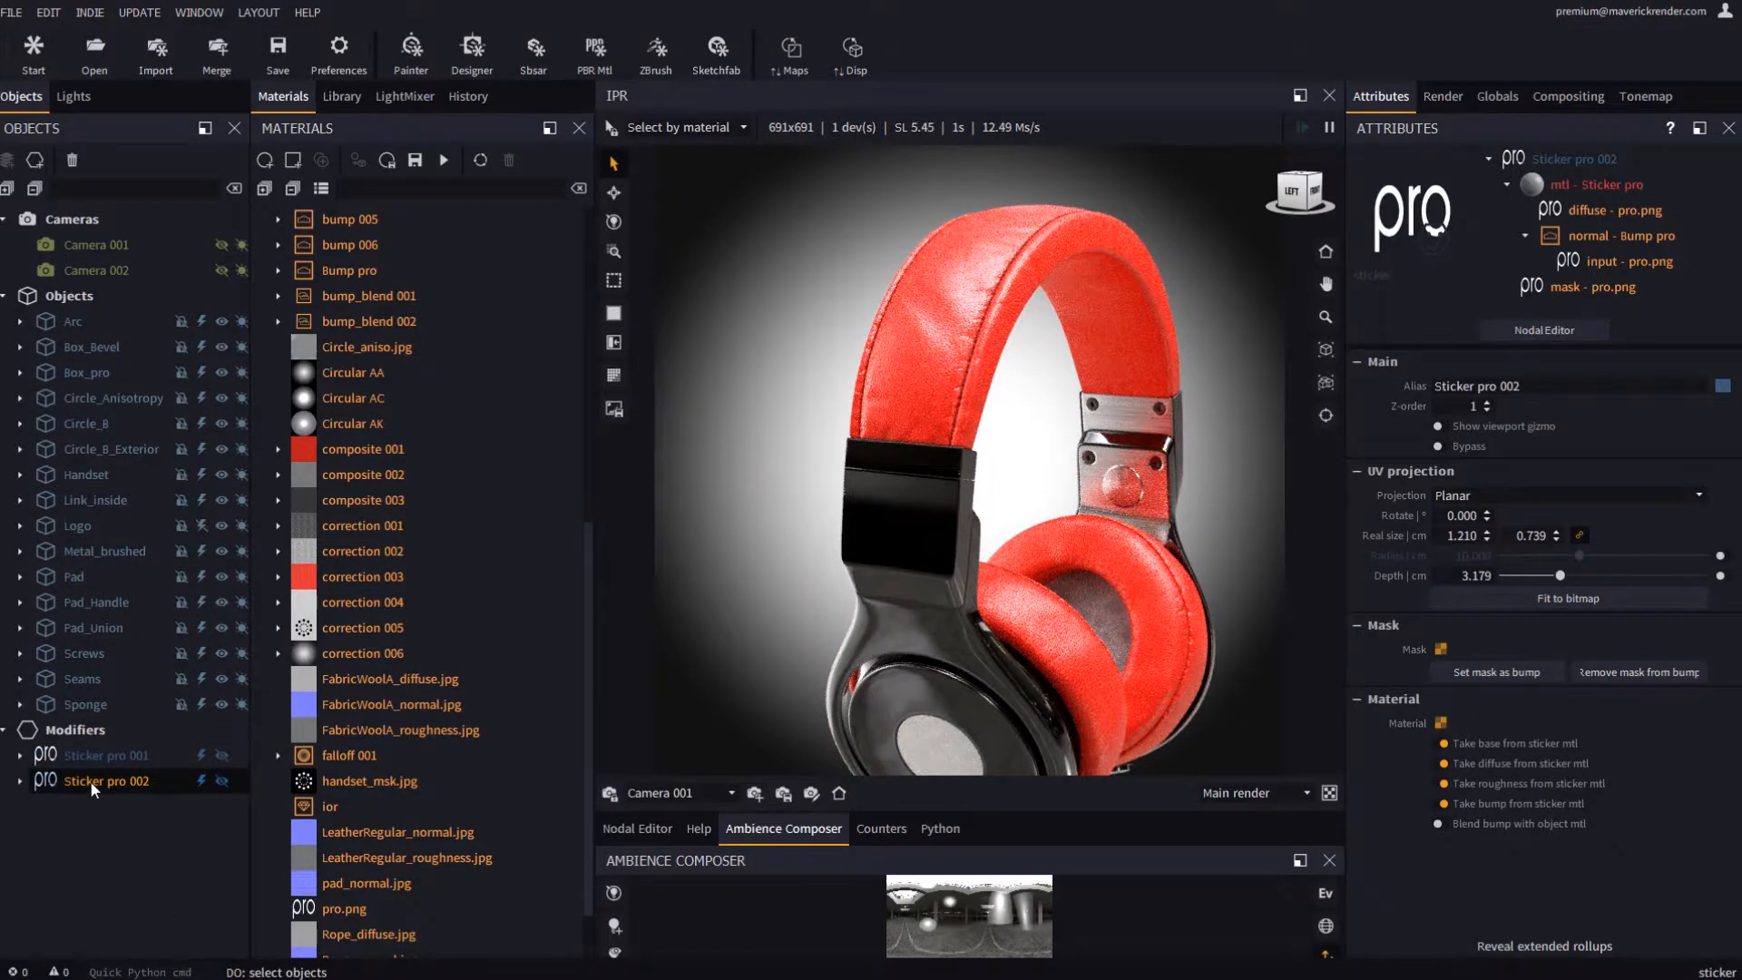
Place the duplicated pro sticker centrally near the upper edge of the opposite black headband block and accept its placement
{"action": "left_click_drag", "start_coordinate": [91, 783], "coordinate": [870, 463]}
{"action": "scroll", "coordinate": [934, 471], "scroll_direction": "up", "scroll_amount": 4}
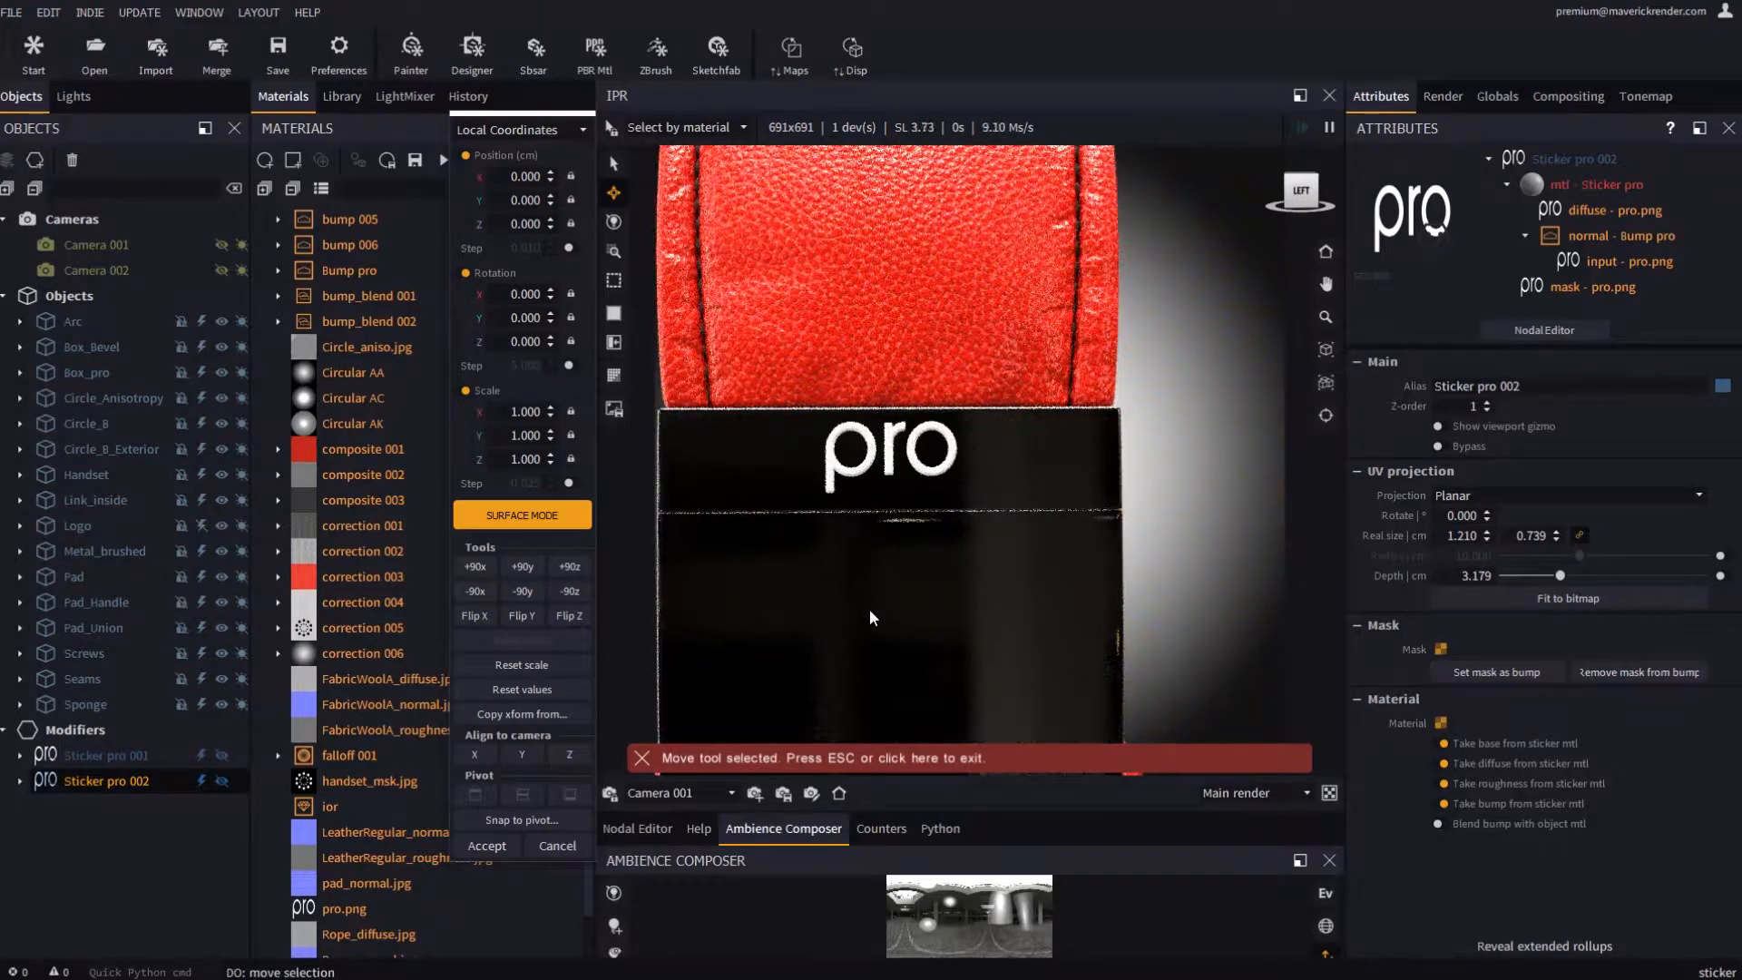
{"action": "left_click", "coordinate": [492, 847]}
Apply beats.png from the Stickers_Beats folder in the file explorer to the inner metal headband plate as a sticker modifier
{"action": "left_click_drag", "start_coordinate": [1097, 530], "coordinate": [939, 554]}
{"action": "scroll", "coordinate": [1020, 550], "scroll_direction": "down", "scroll_amount": 6}
{"action": "middle_click_drag", "start_coordinate": [1062, 499], "coordinate": [929, 514]}
{"action": "left_click_drag", "start_coordinate": [929, 514], "coordinate": [885, 510]}
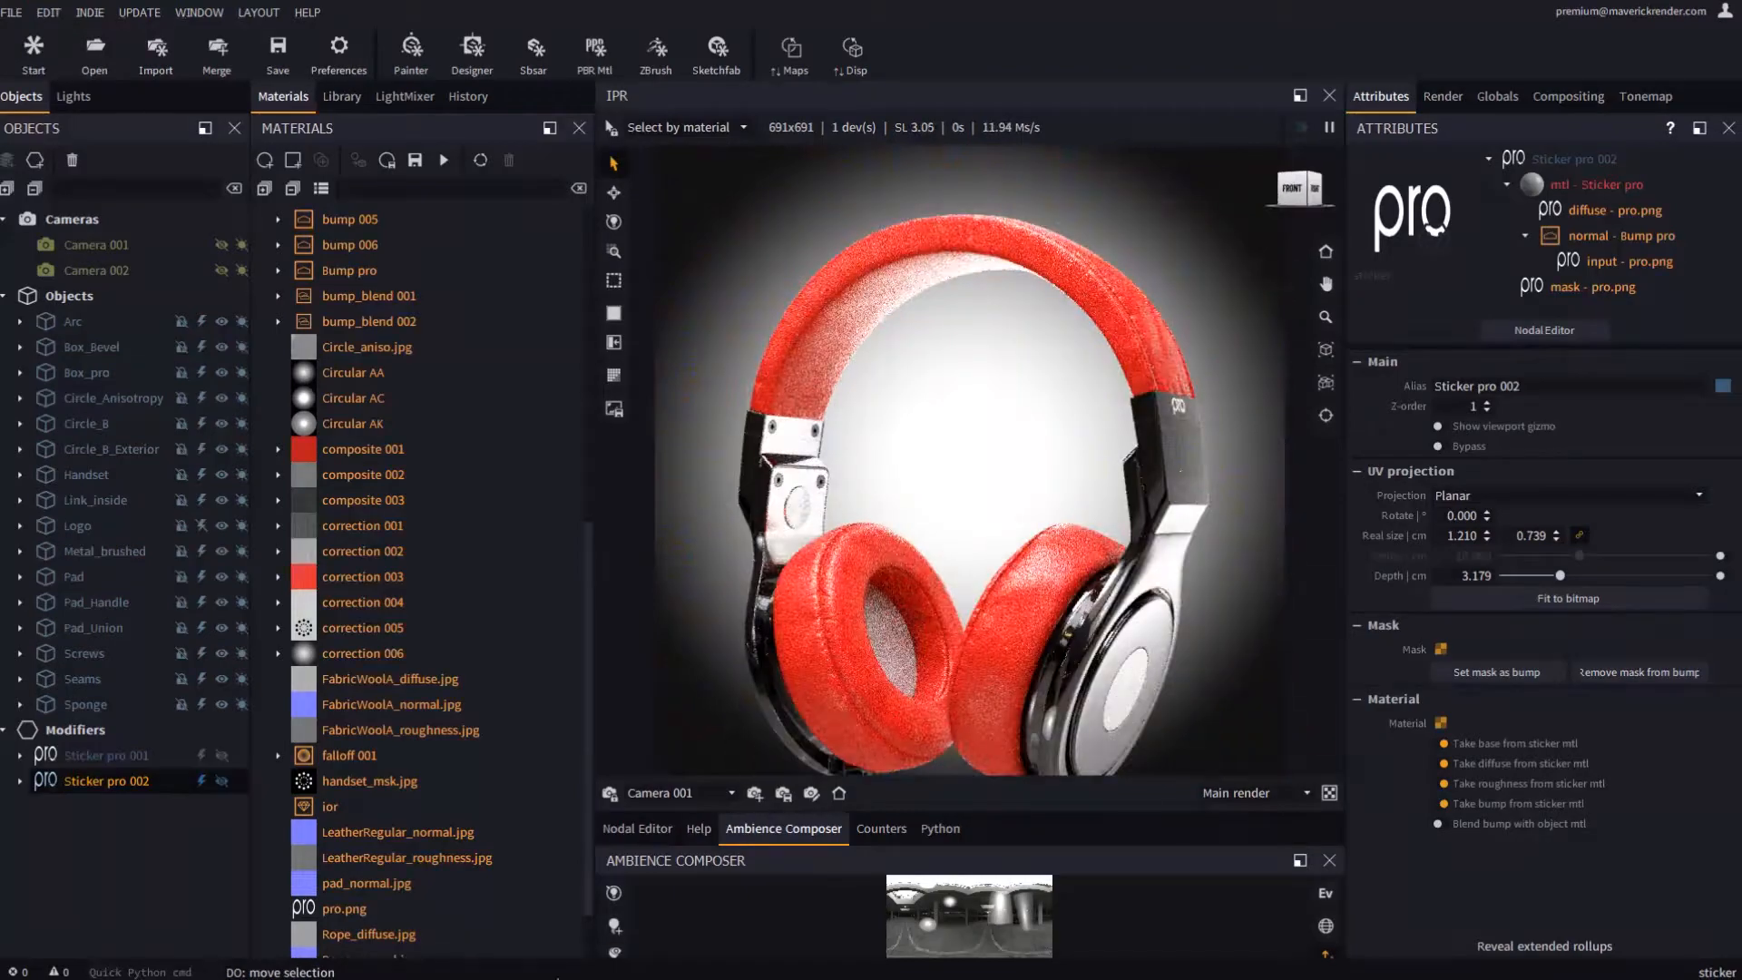
{"action": "key", "text": "alt+Tab"}
{"action": "scroll", "coordinate": [1383, 766], "scroll_direction": "up", "scroll_amount": 3}
{"action": "left_click", "coordinate": [1208, 672]}
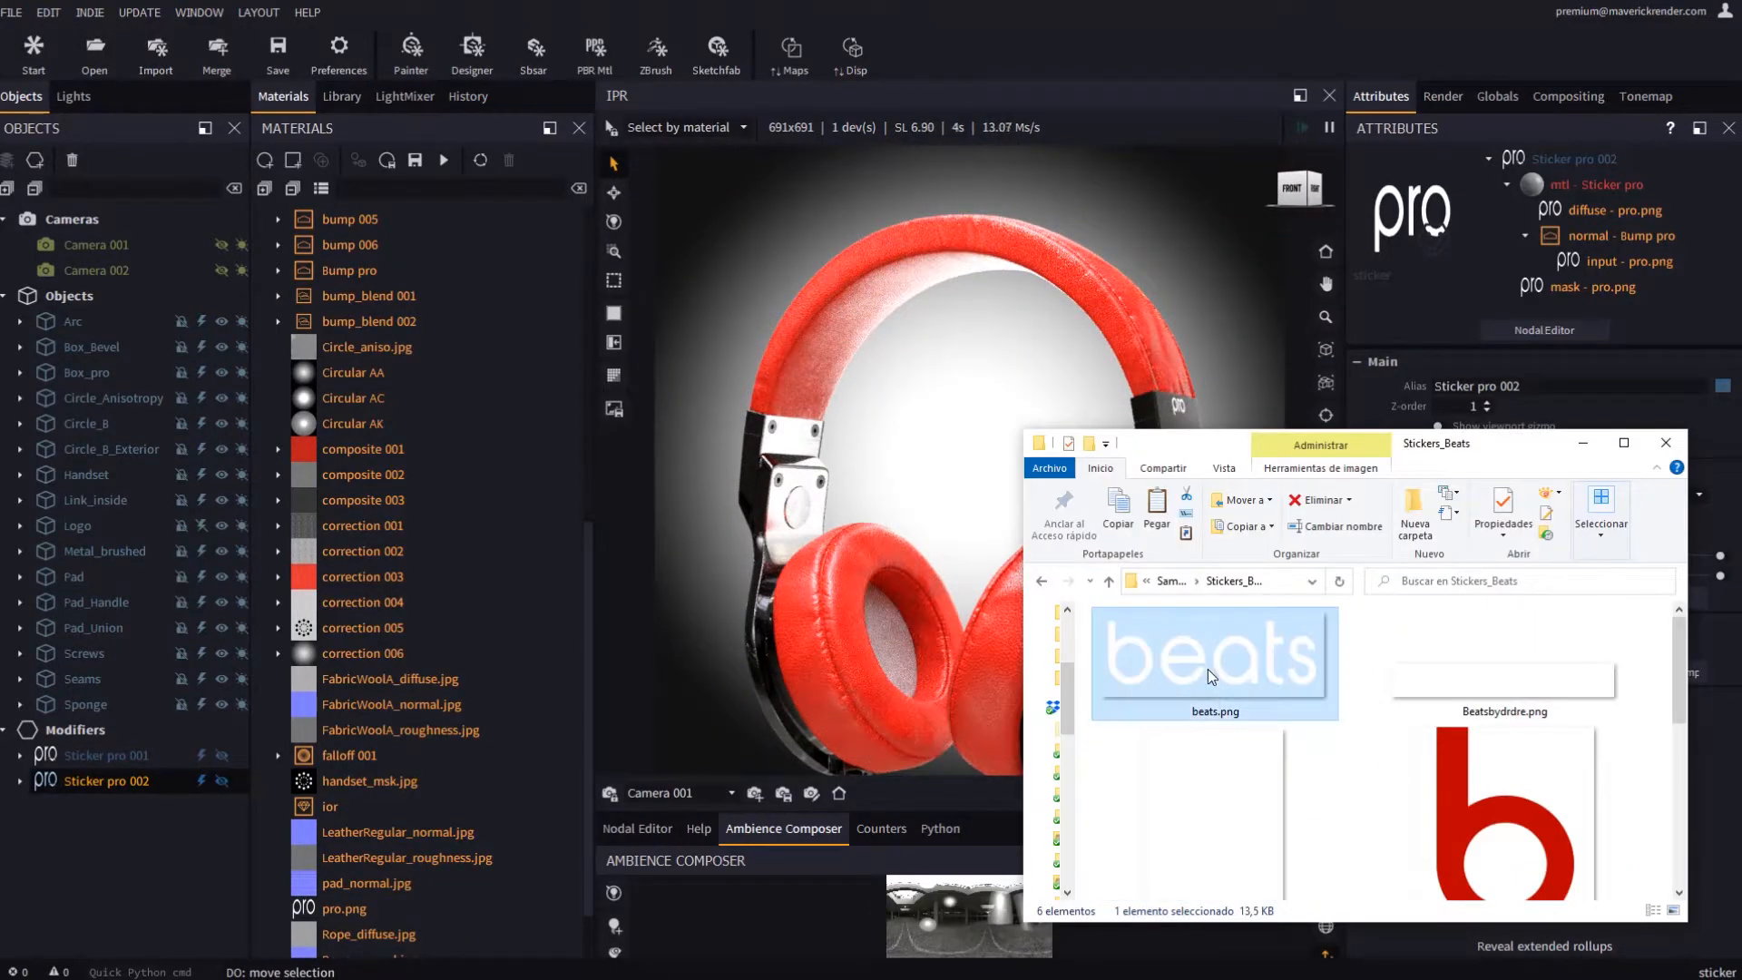
{"action": "left_click_drag", "start_coordinate": [847, 542], "coordinate": [788, 546]}
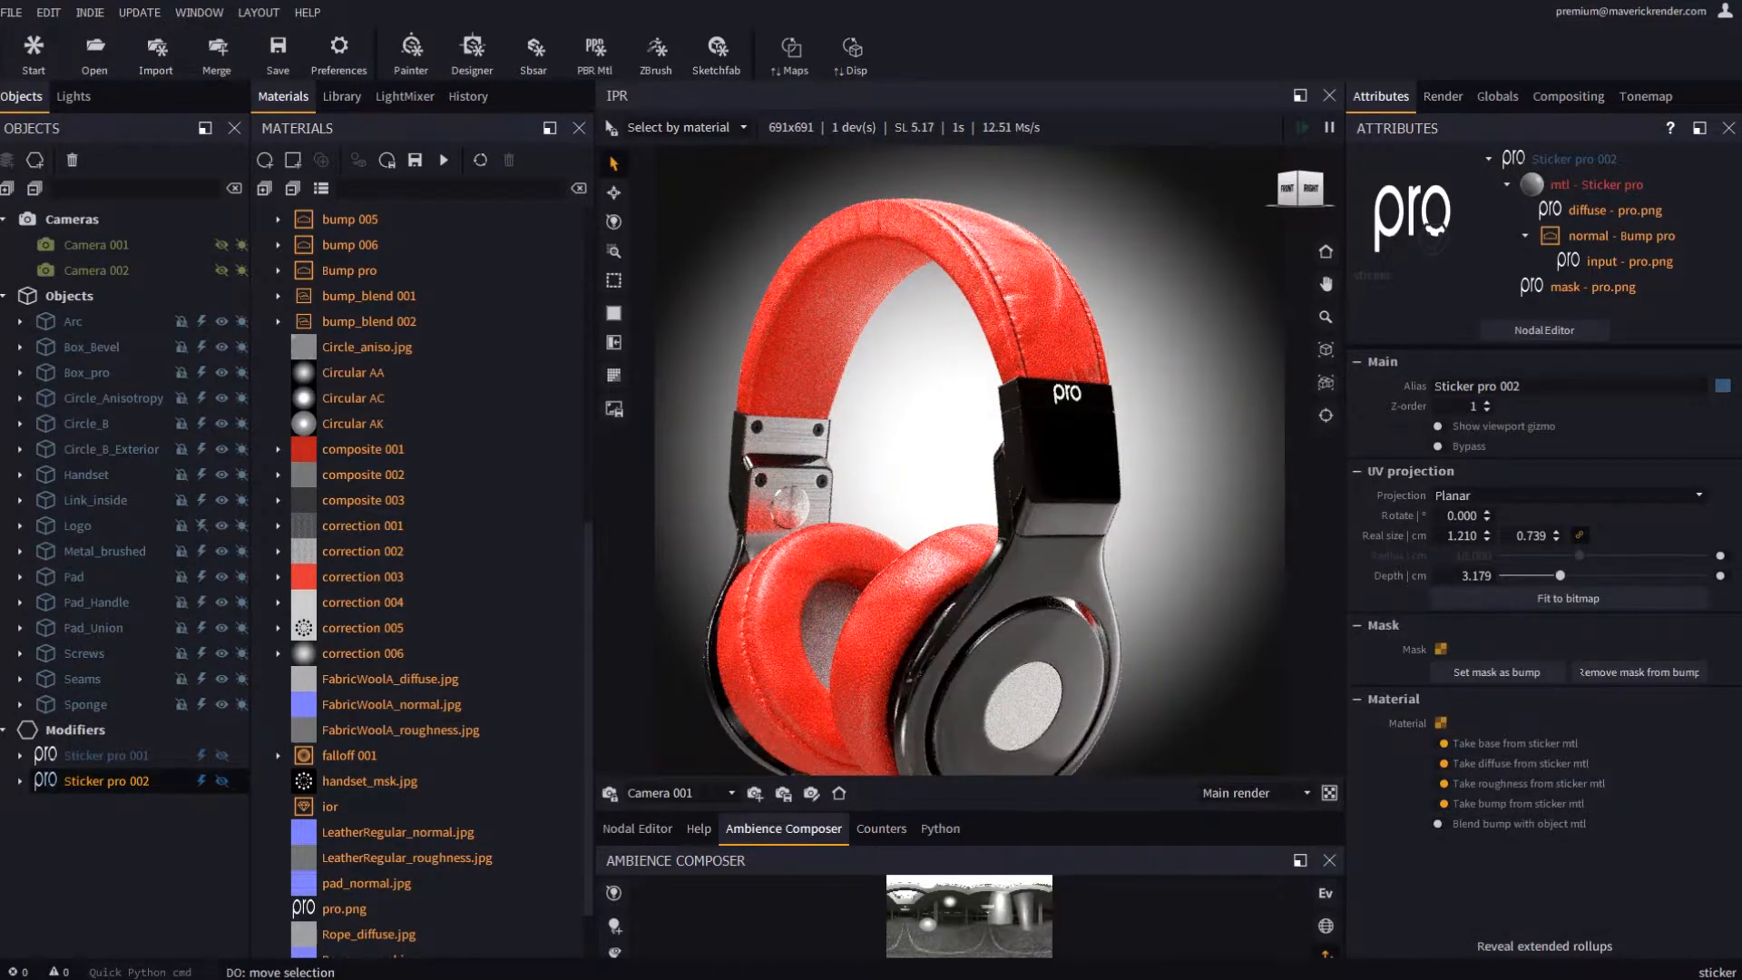
{"action": "key", "text": "alt+Tab"}
{"action": "left_click_drag", "start_coordinate": [1054, 650], "coordinate": [784, 424]}
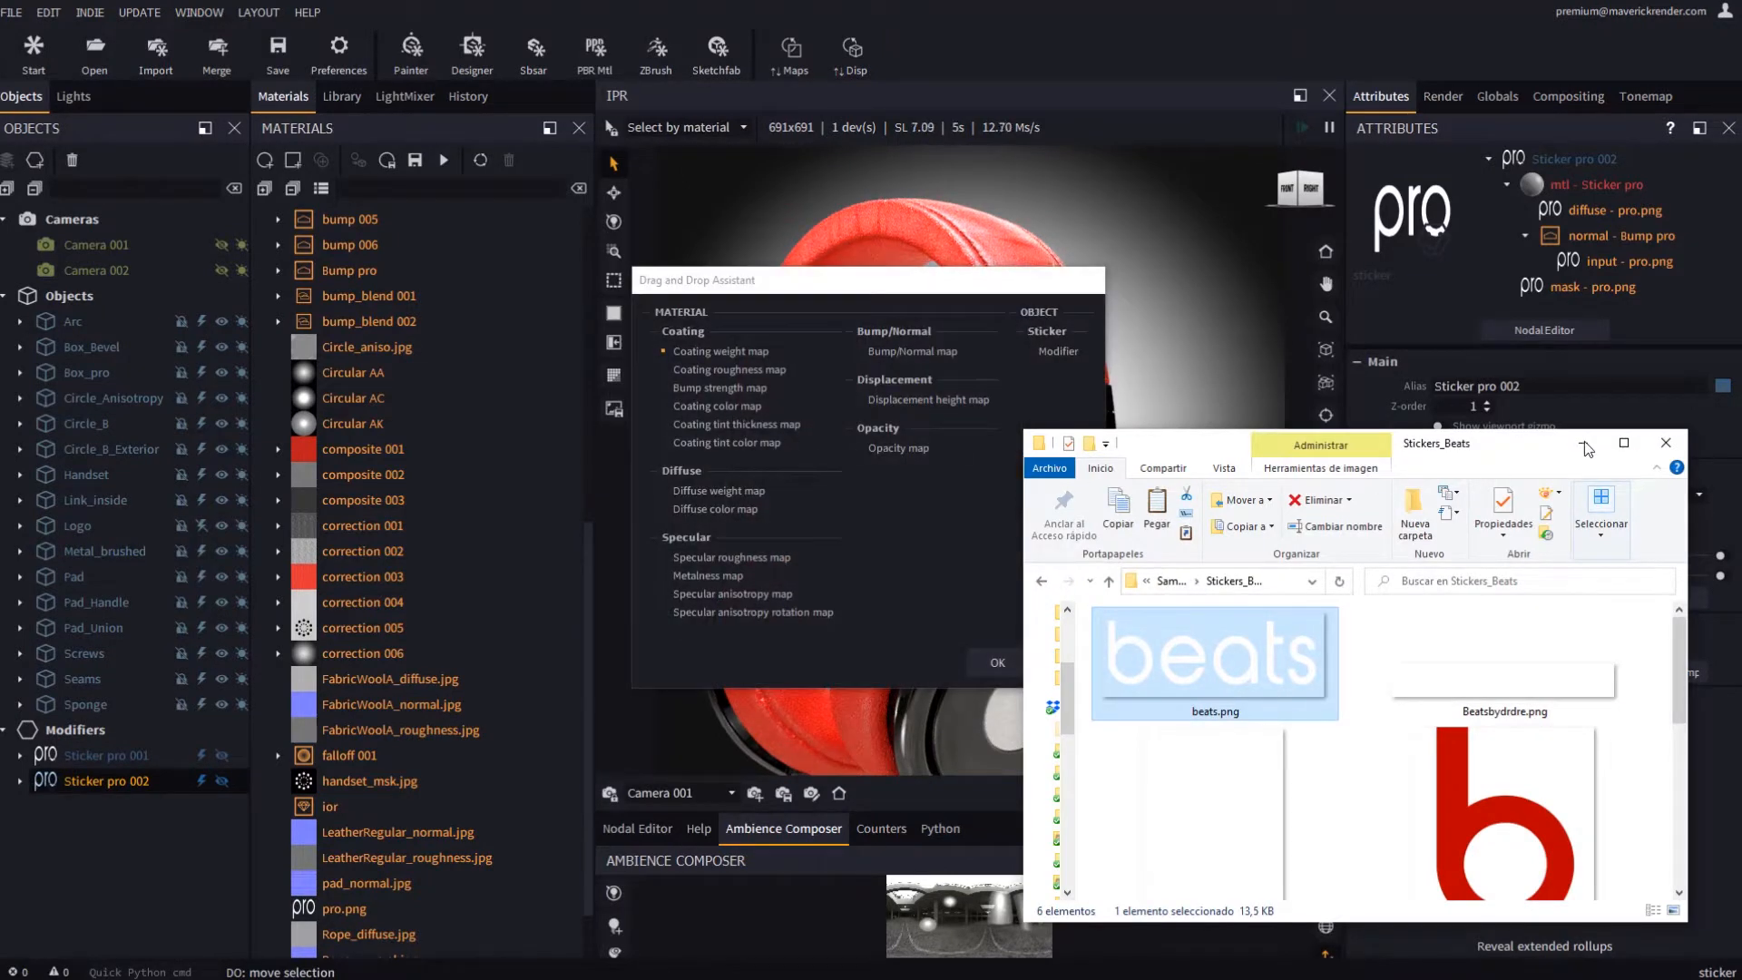
{"action": "left_click", "coordinate": [963, 288]}
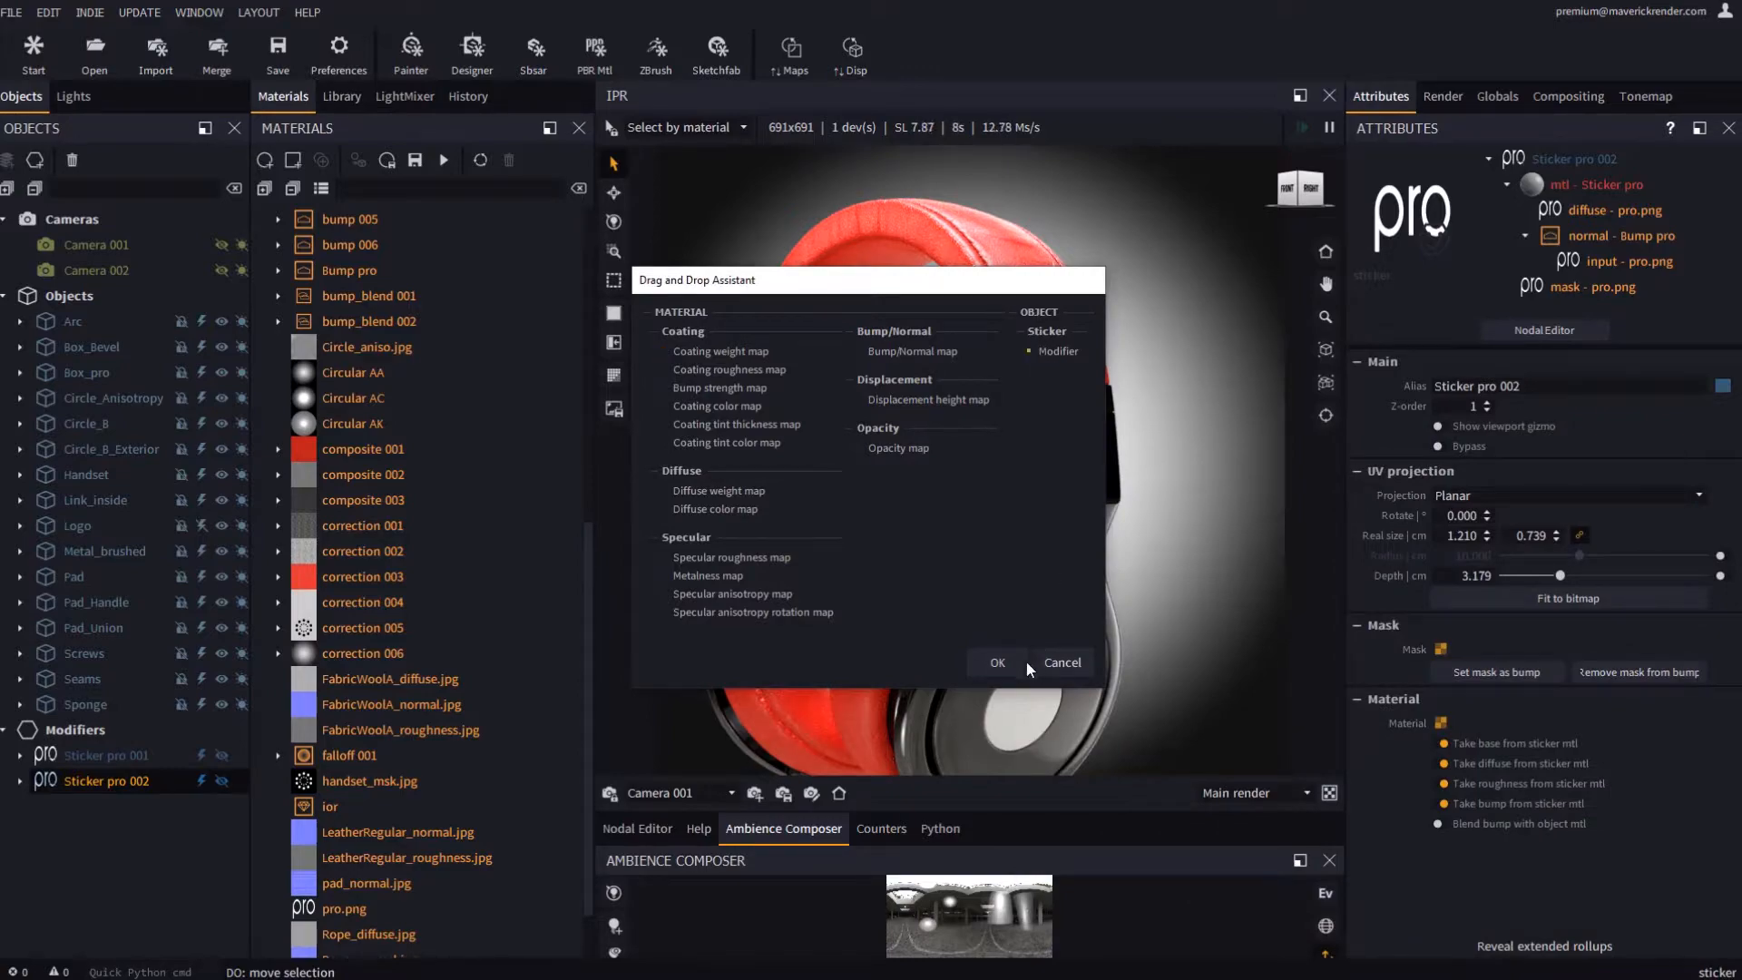
{"action": "left_click", "coordinate": [998, 663]}
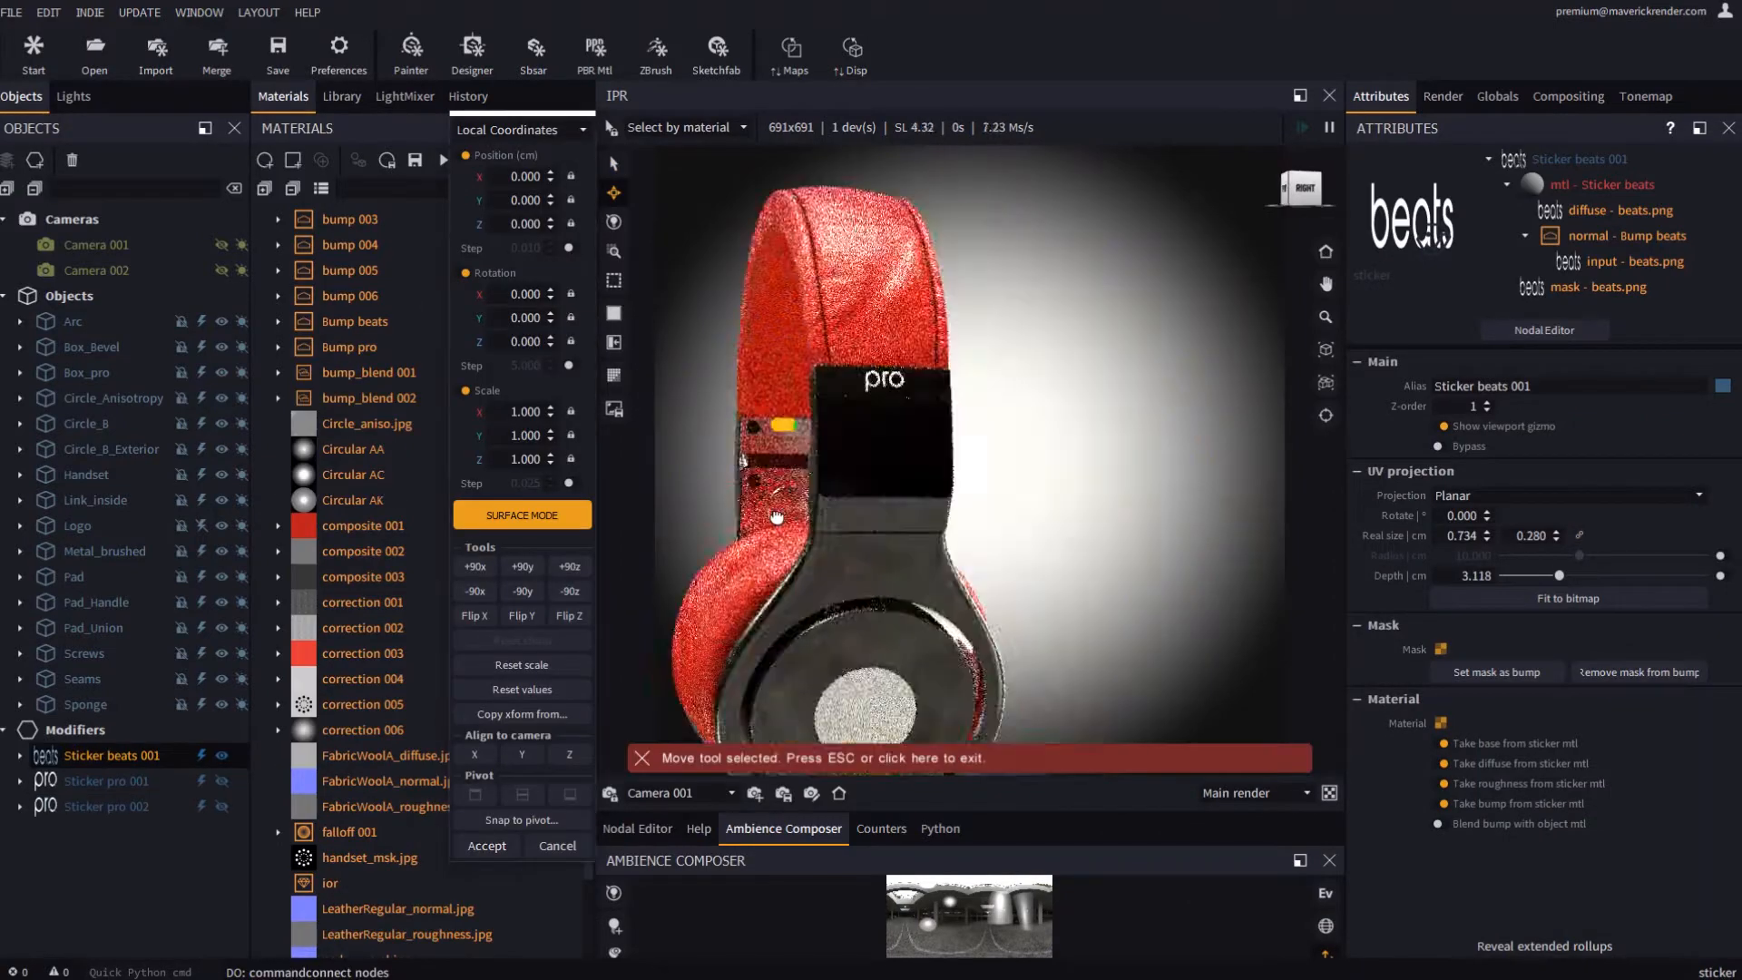
Move the beats sticker to the middle of the upper metal plate, between the two screws
{"action": "scroll", "coordinate": [898, 483], "scroll_direction": "up", "scroll_amount": 10}
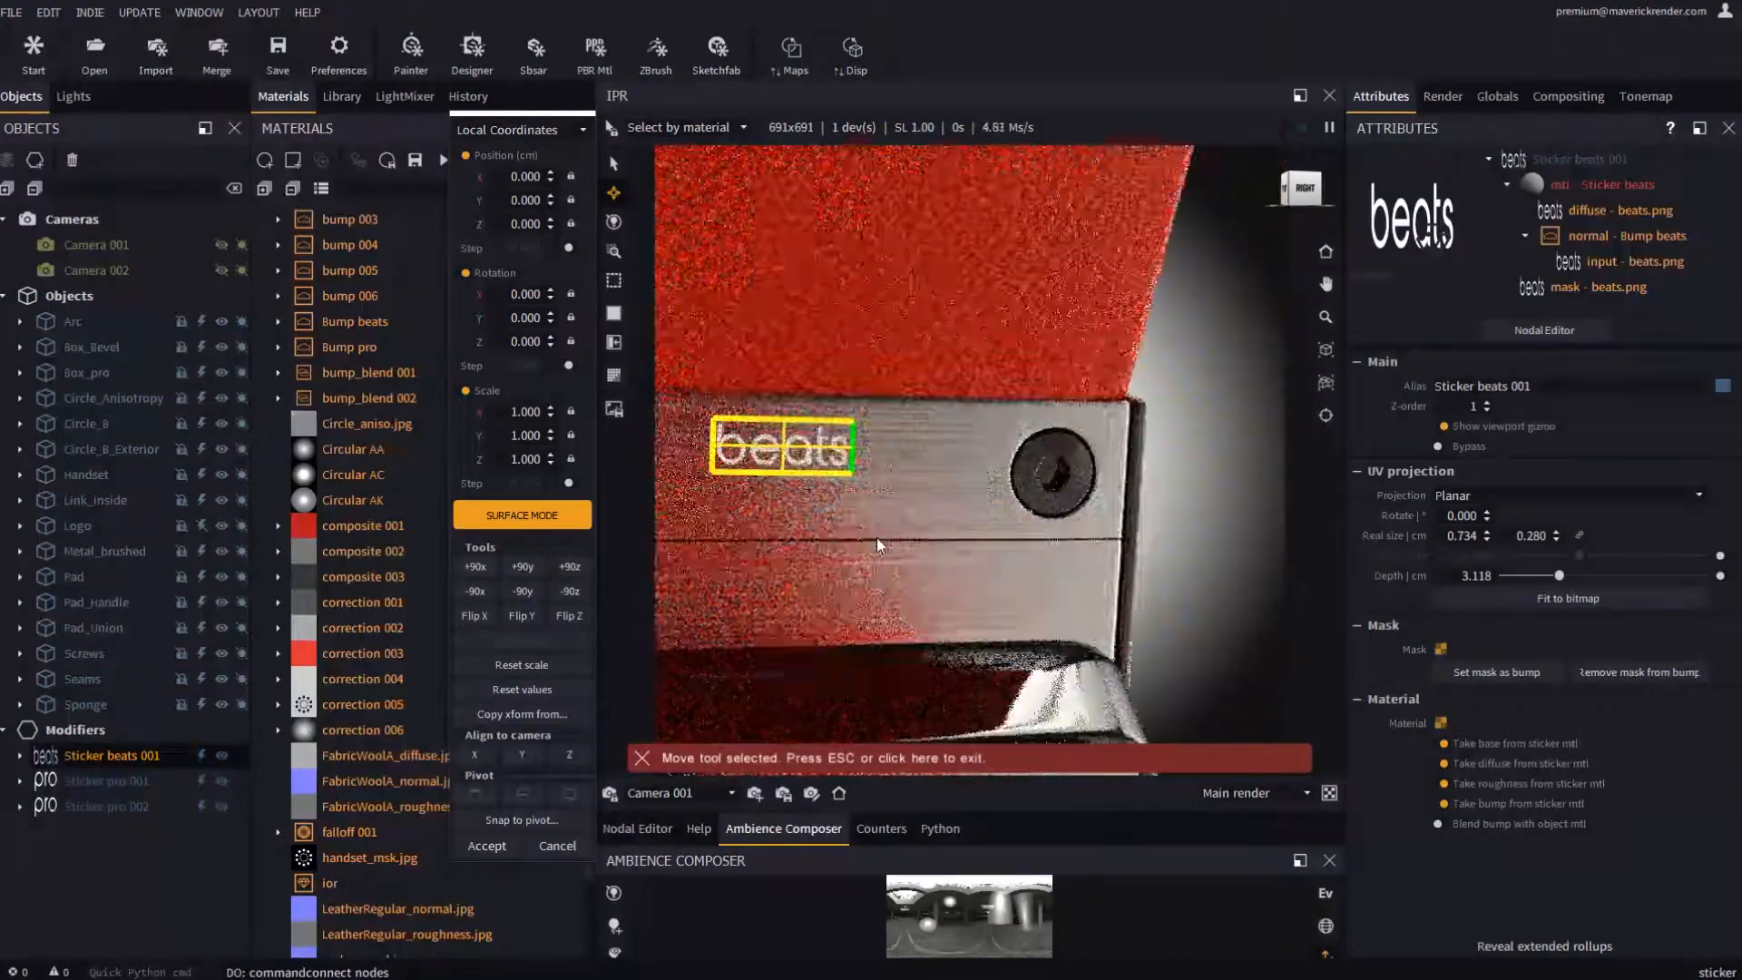
{"action": "scroll", "coordinate": [1010, 555], "scroll_direction": "down", "scroll_amount": 2}
{"action": "scroll", "coordinate": [1010, 555], "scroll_direction": "down", "scroll_amount": 2}
{"action": "middle_click_drag", "start_coordinate": [893, 523], "coordinate": [925, 527]}
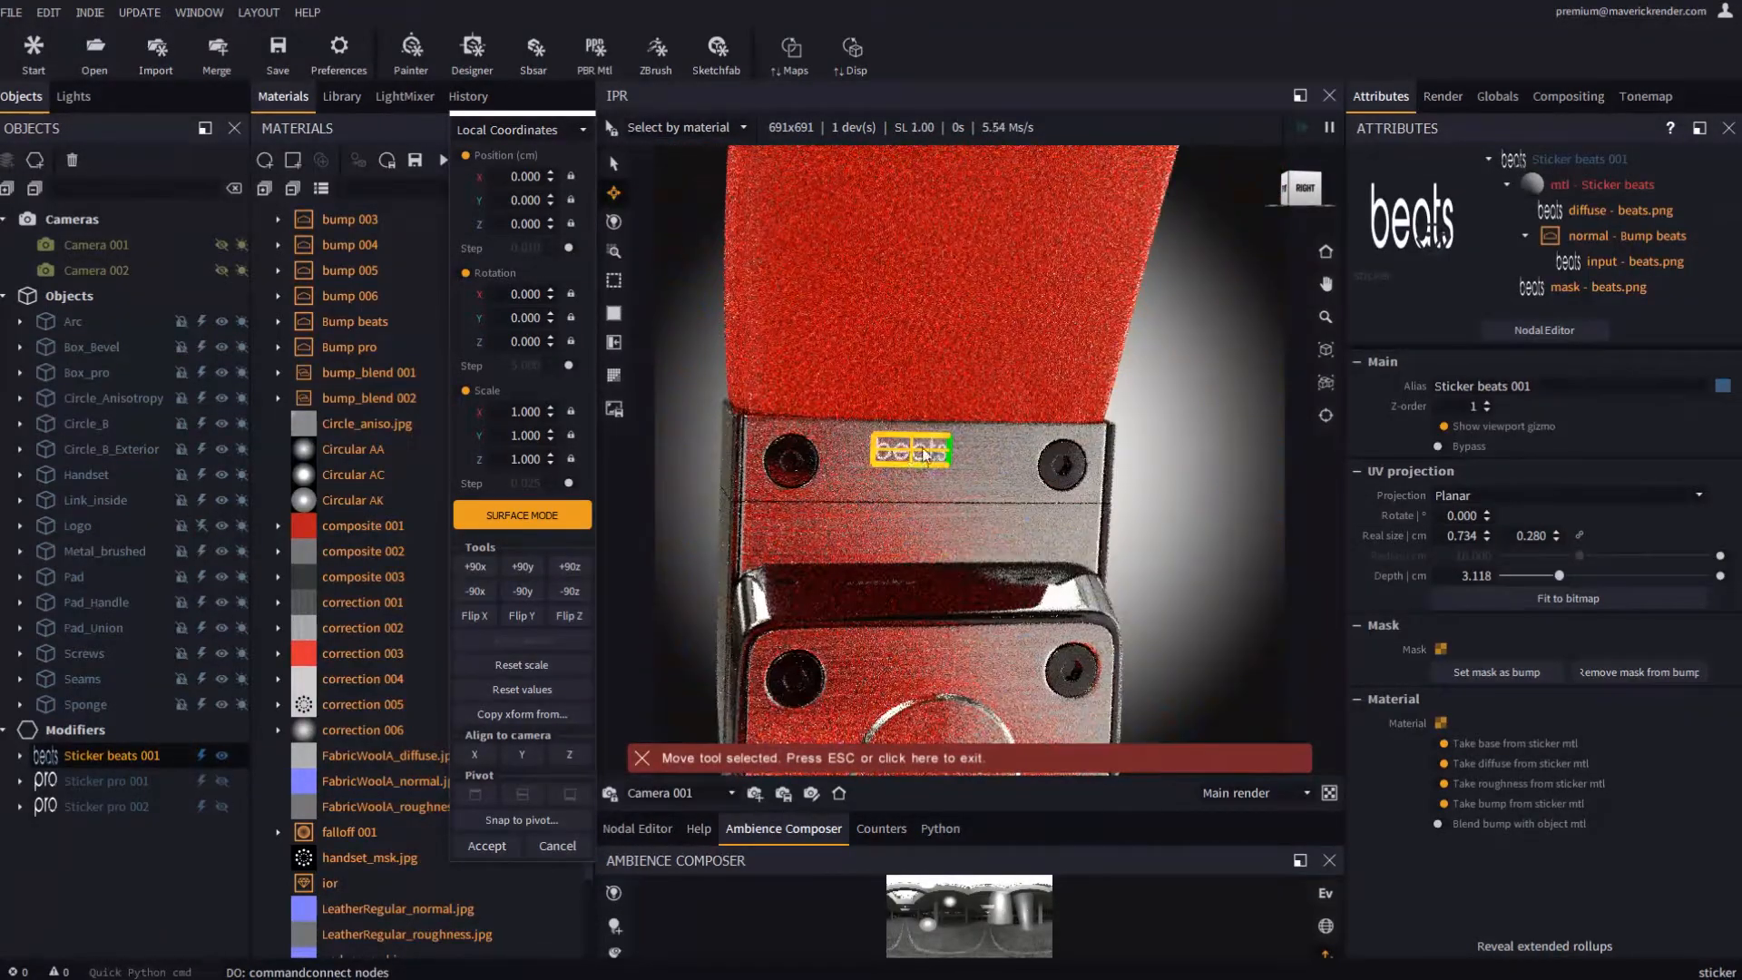
{"action": "left_click_drag", "start_coordinate": [916, 452], "coordinate": [932, 466]}
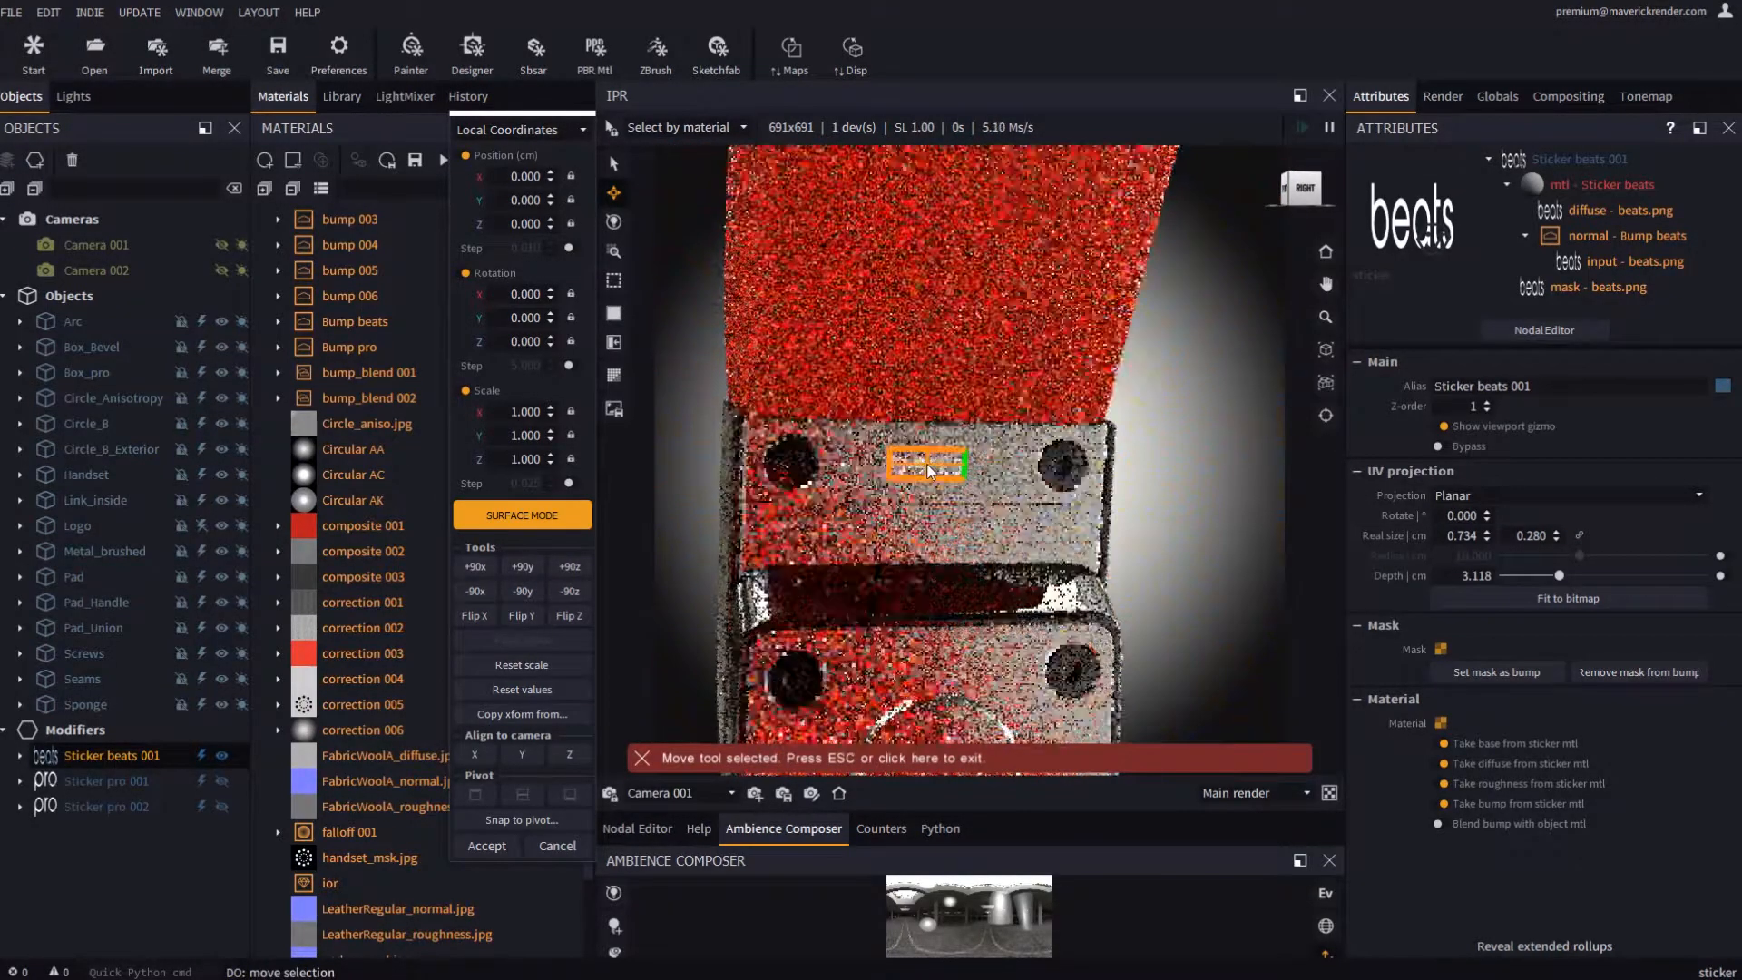
Hide the beats sticker's viewport gizmo, enlarge it proportionally to 1.574 by 0.601 cm, and accept its centred placement
{"action": "left_click", "coordinate": [1438, 426]}
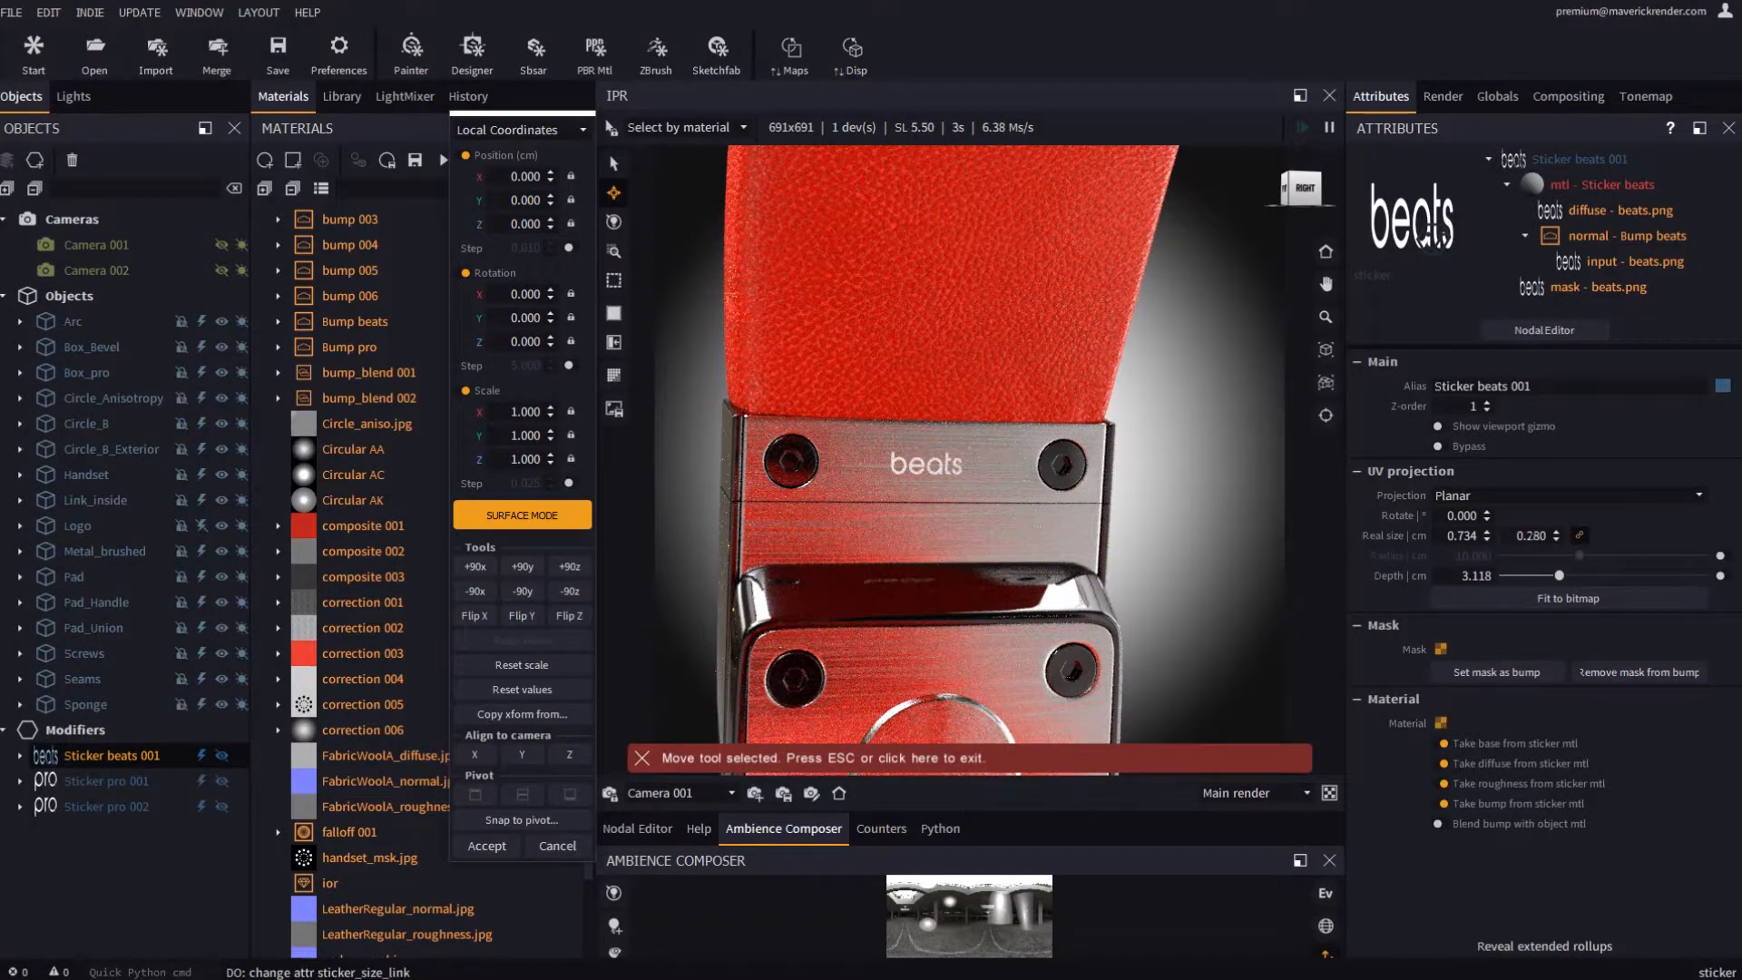
{"action": "left_click_drag", "start_coordinate": [1488, 537], "coordinate": [1498, 495]}
{"action": "left_click_drag", "start_coordinate": [927, 474], "coordinate": [933, 468]}
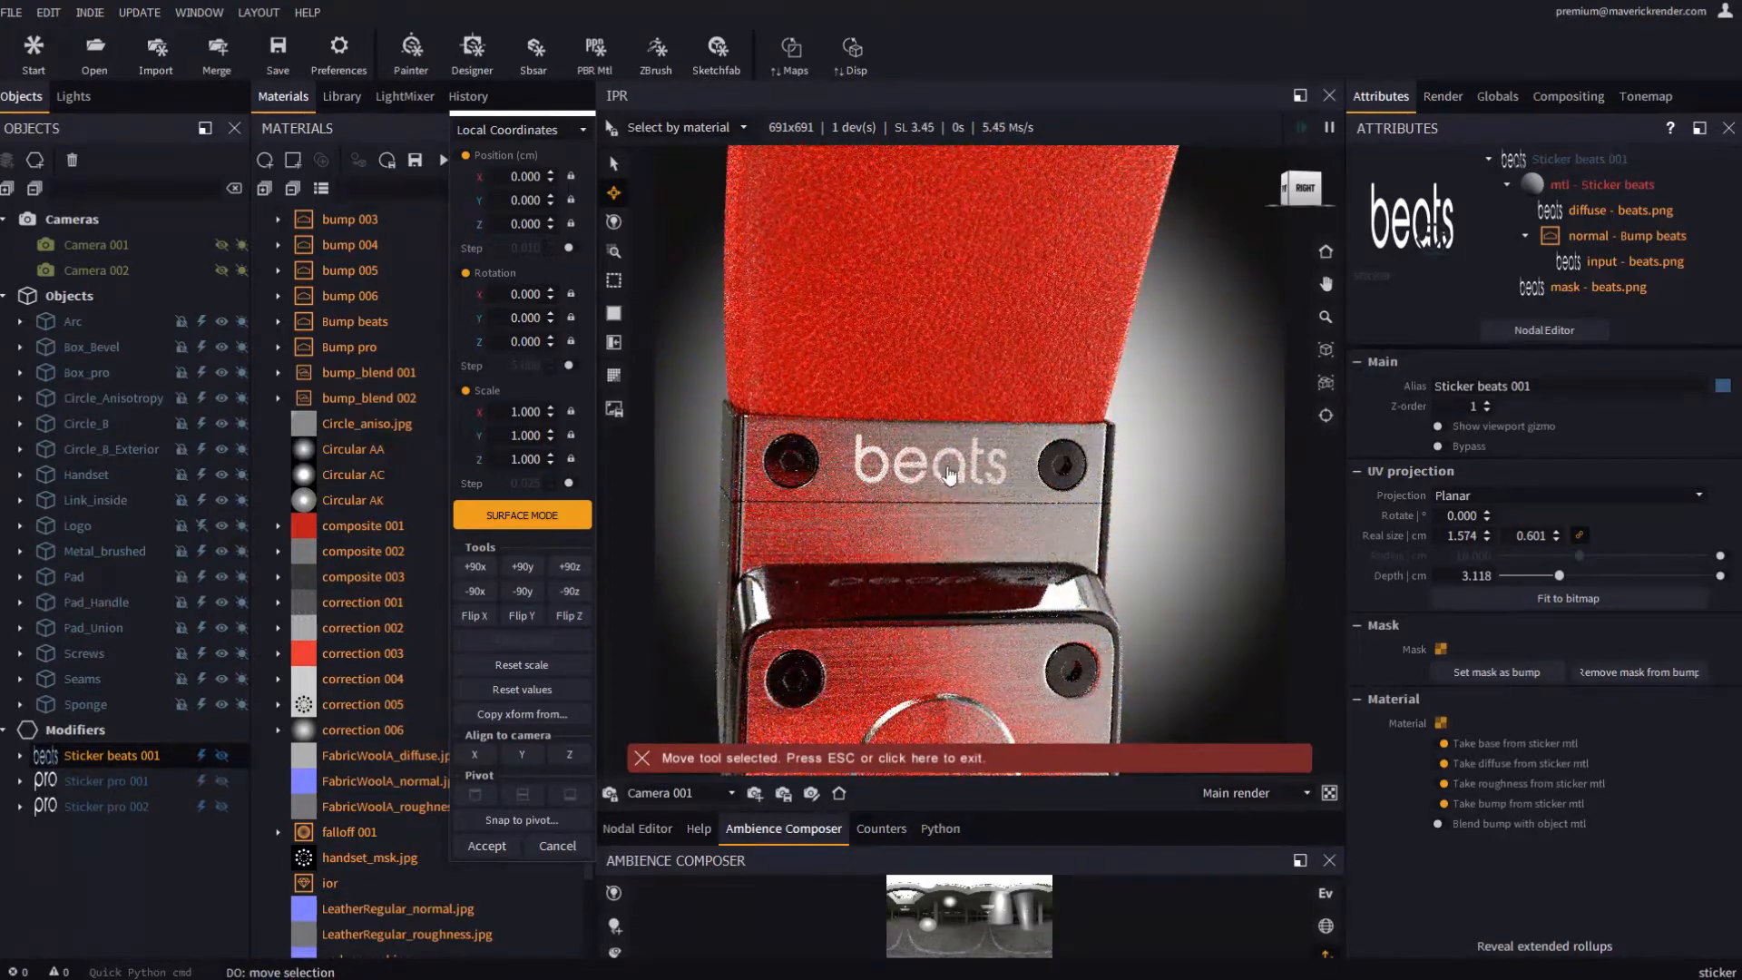
{"action": "left_click", "coordinate": [488, 846]}
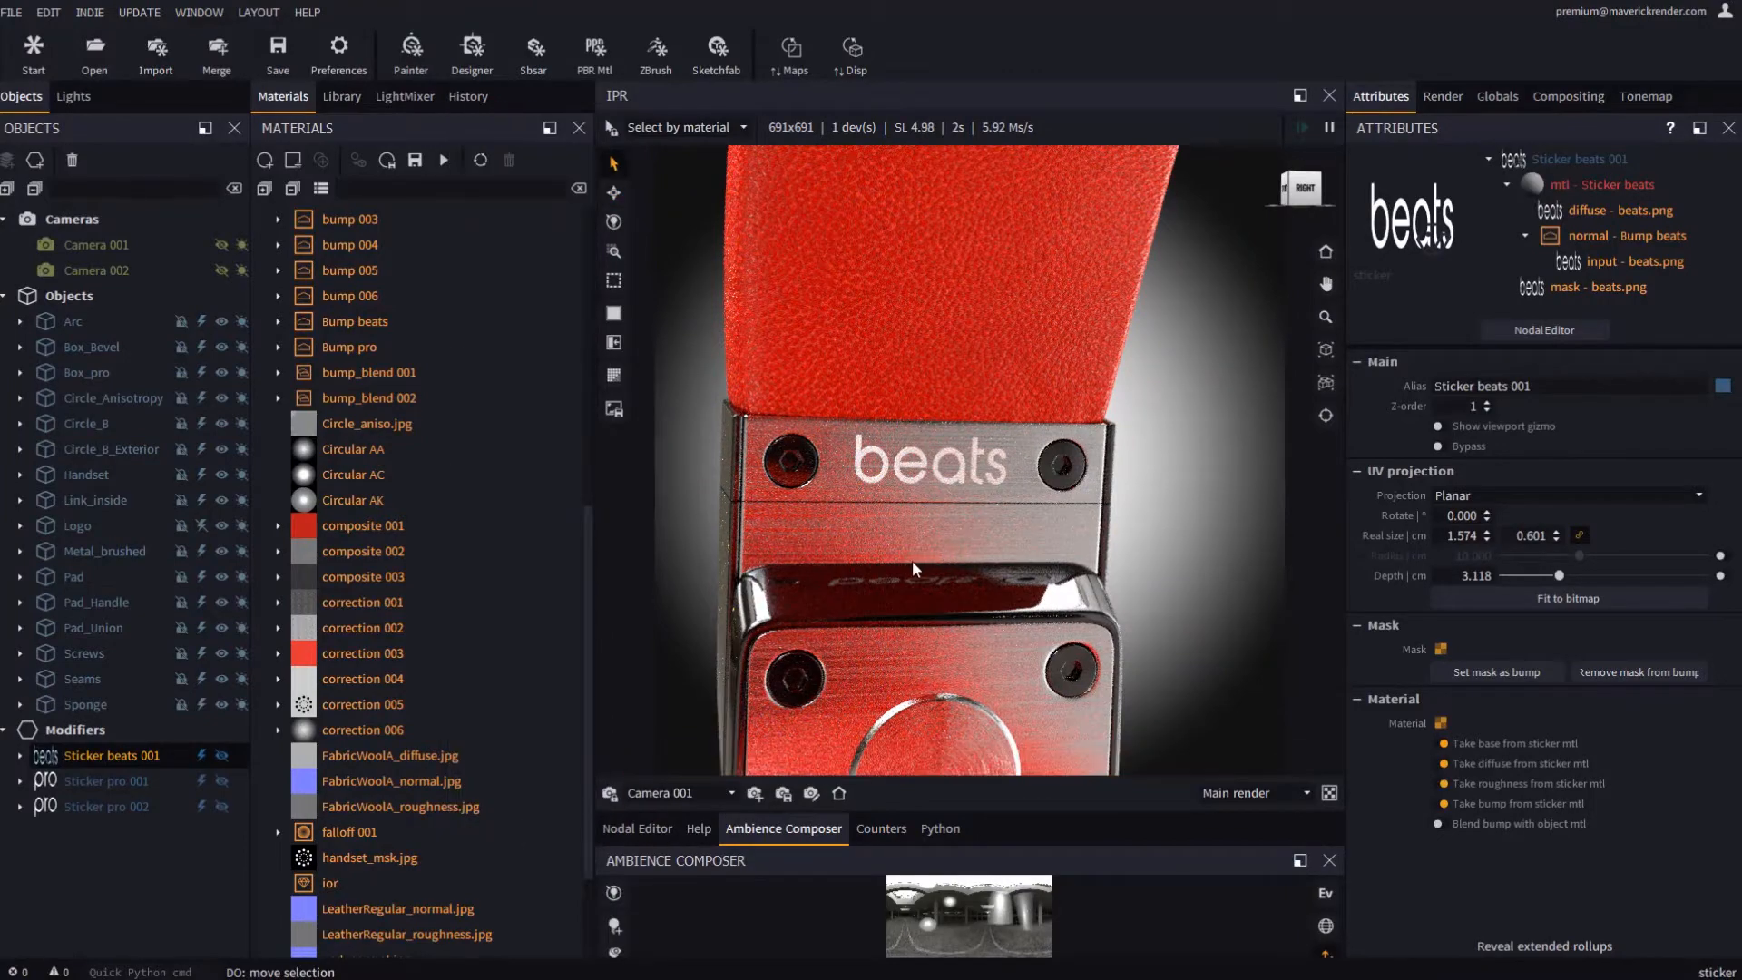
Disable roughness, diffuse and base from the beats sticker material so that only its bump is taken
{"action": "mouse_move", "coordinate": [913, 562]}
{"action": "left_mouse_down", "text": "alt"}
{"action": "mouse_move", "coordinate": [939, 555]}
{"action": "mouse_move", "coordinate": [922, 561]}
{"action": "left_mouse_up", "text": "alt"}
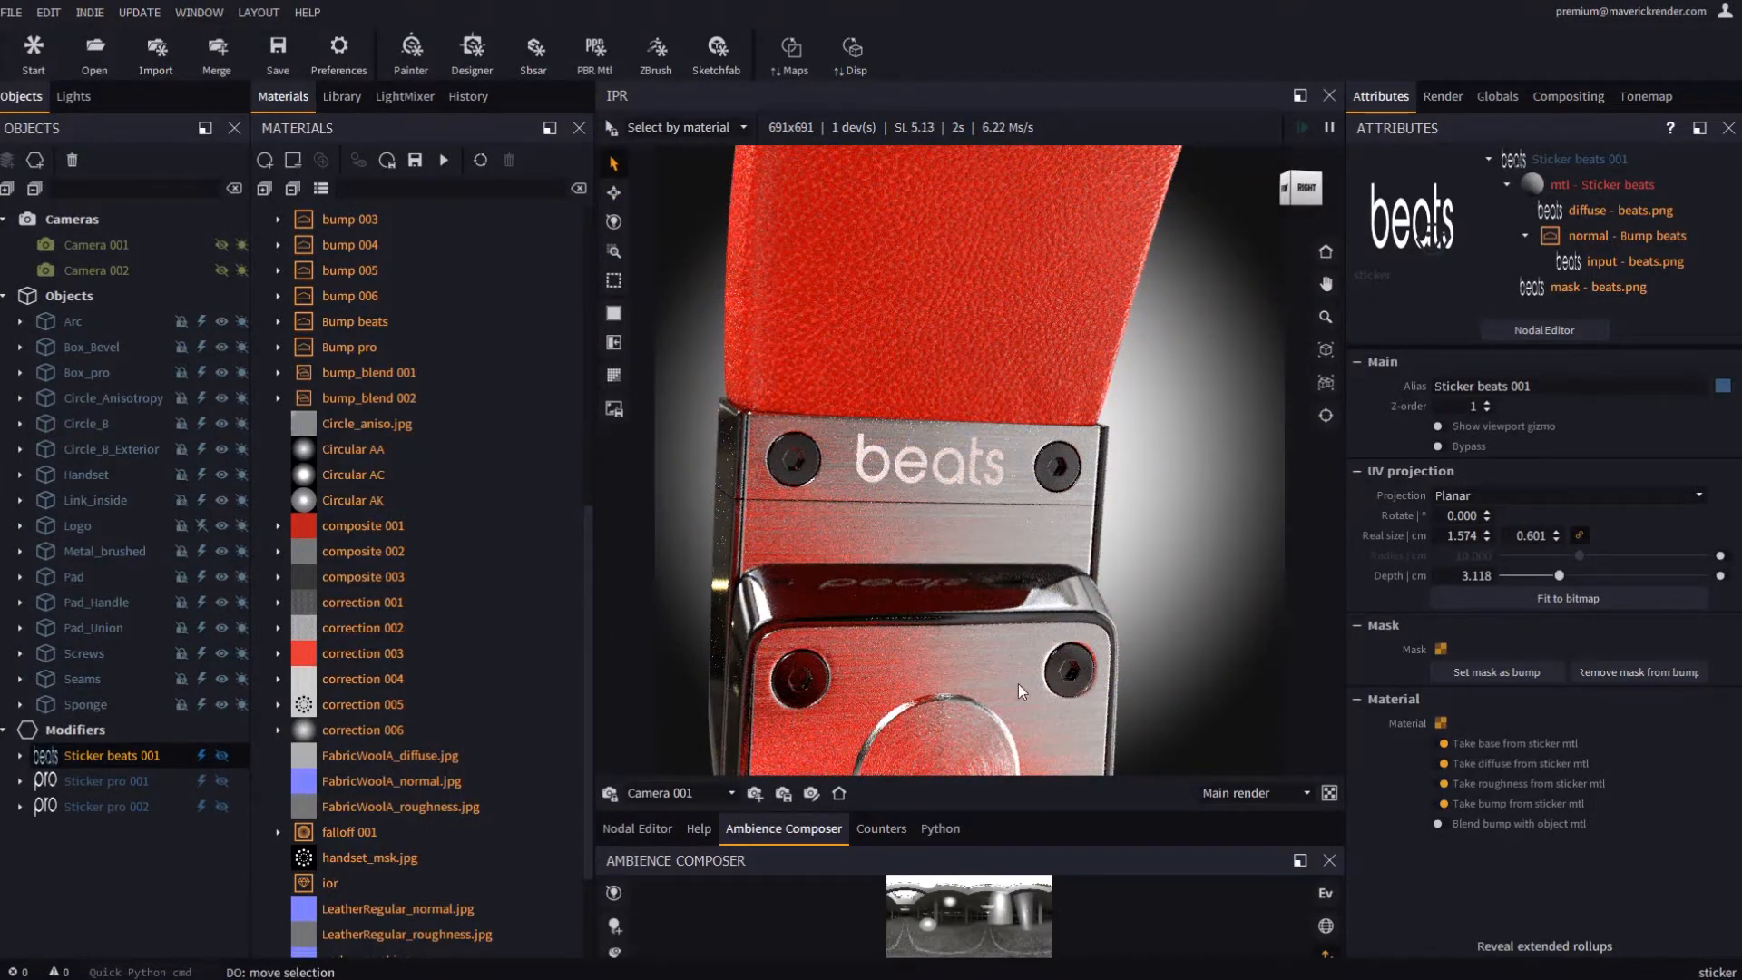
{"action": "left_click", "coordinate": [1441, 783]}
{"action": "left_click", "coordinate": [1442, 763]}
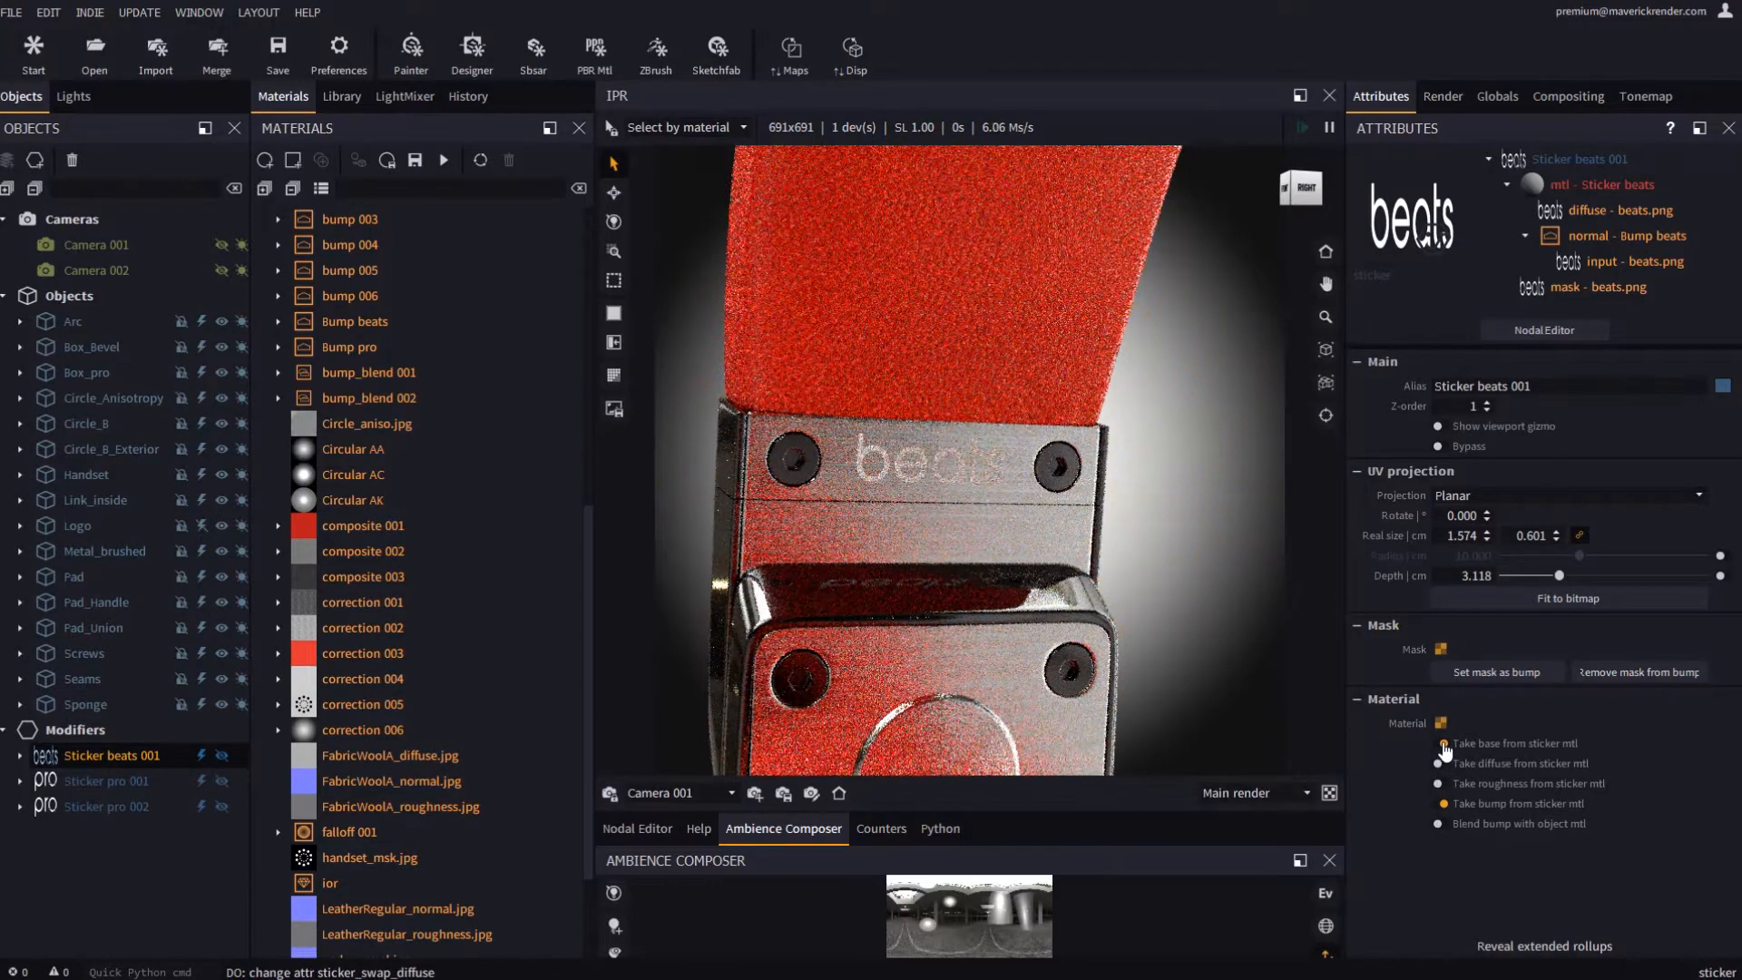
{"action": "left_click", "coordinate": [1442, 743]}
{"action": "scroll", "coordinate": [922, 493], "scroll_direction": "up", "scroll_amount": 3}
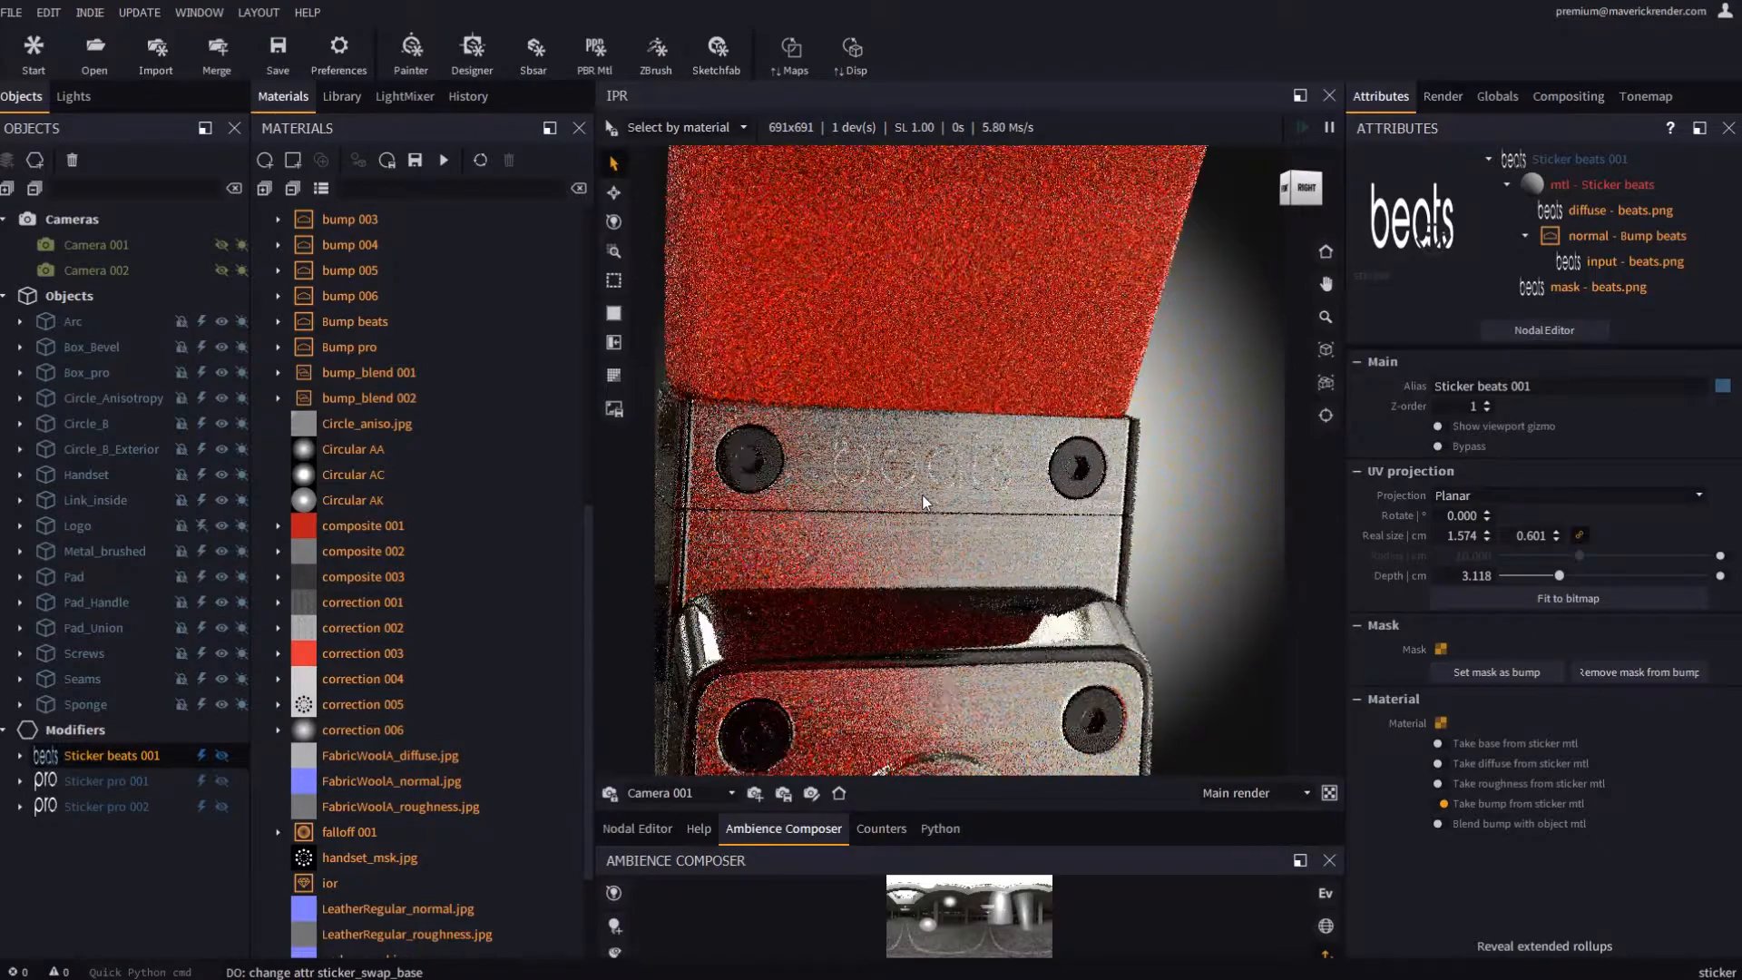
{"action": "middle_click_drag", "start_coordinate": [909, 530], "coordinate": [916, 532]}
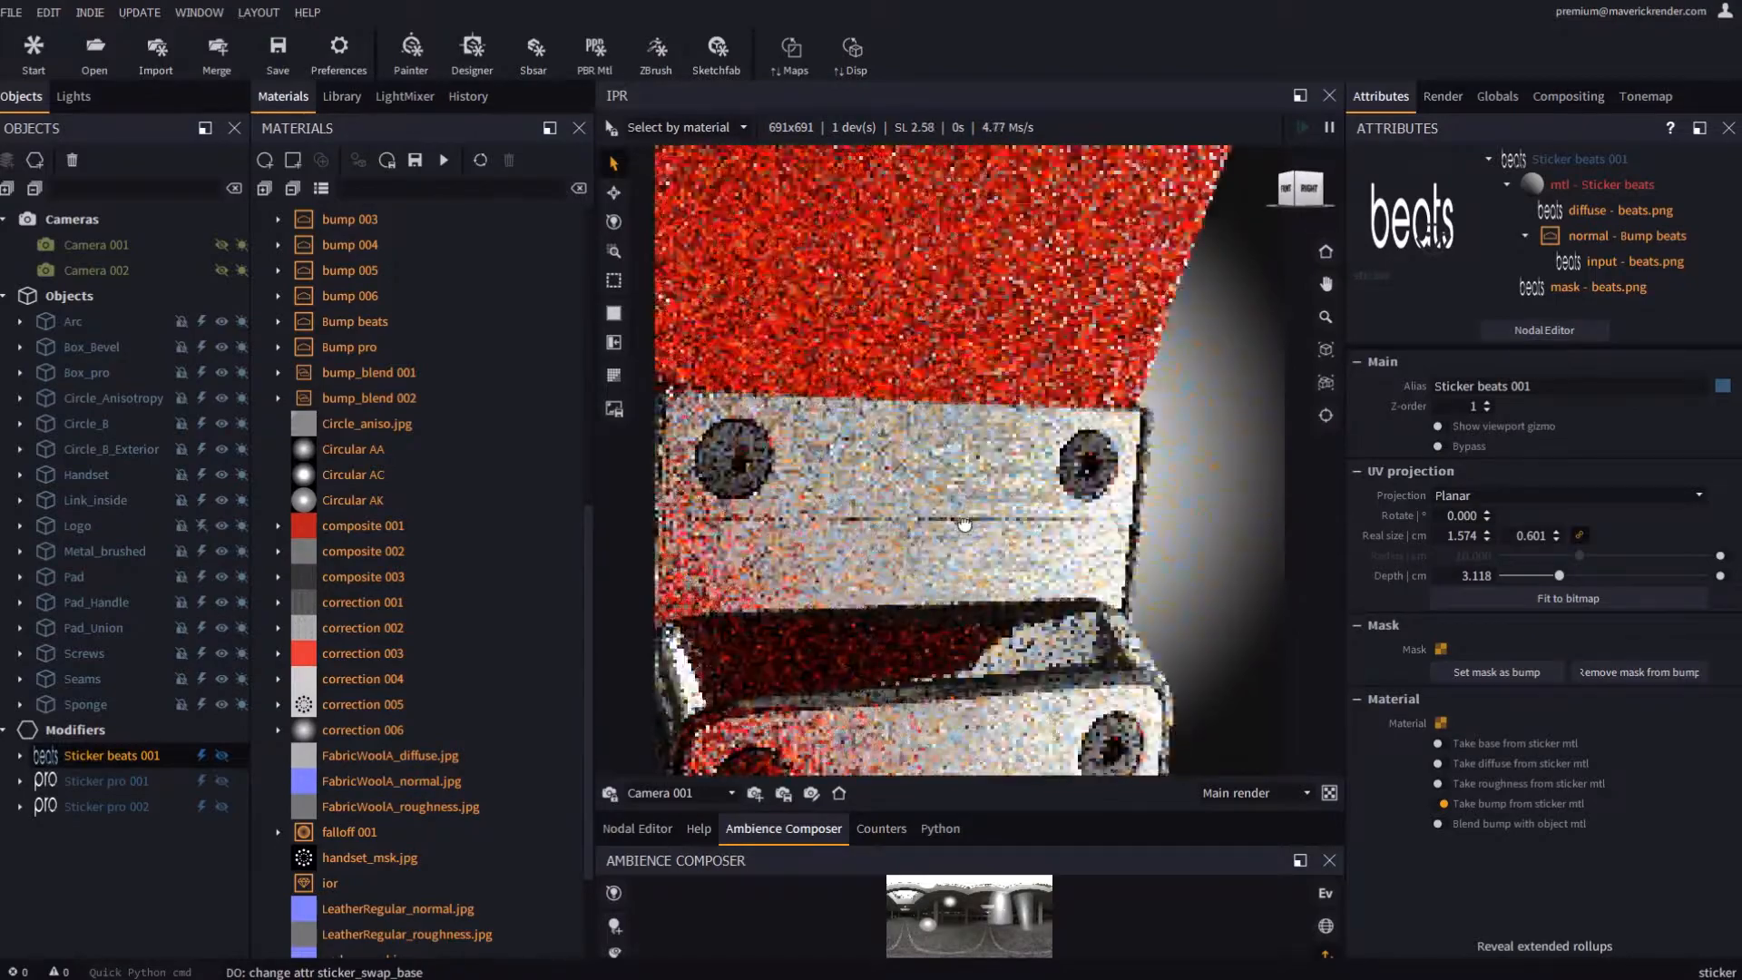
Invert the beats sticker's bump and enable pixel blur on its beats.png input with a radius of 3 px
{"action": "left_click", "coordinate": [1588, 234]}
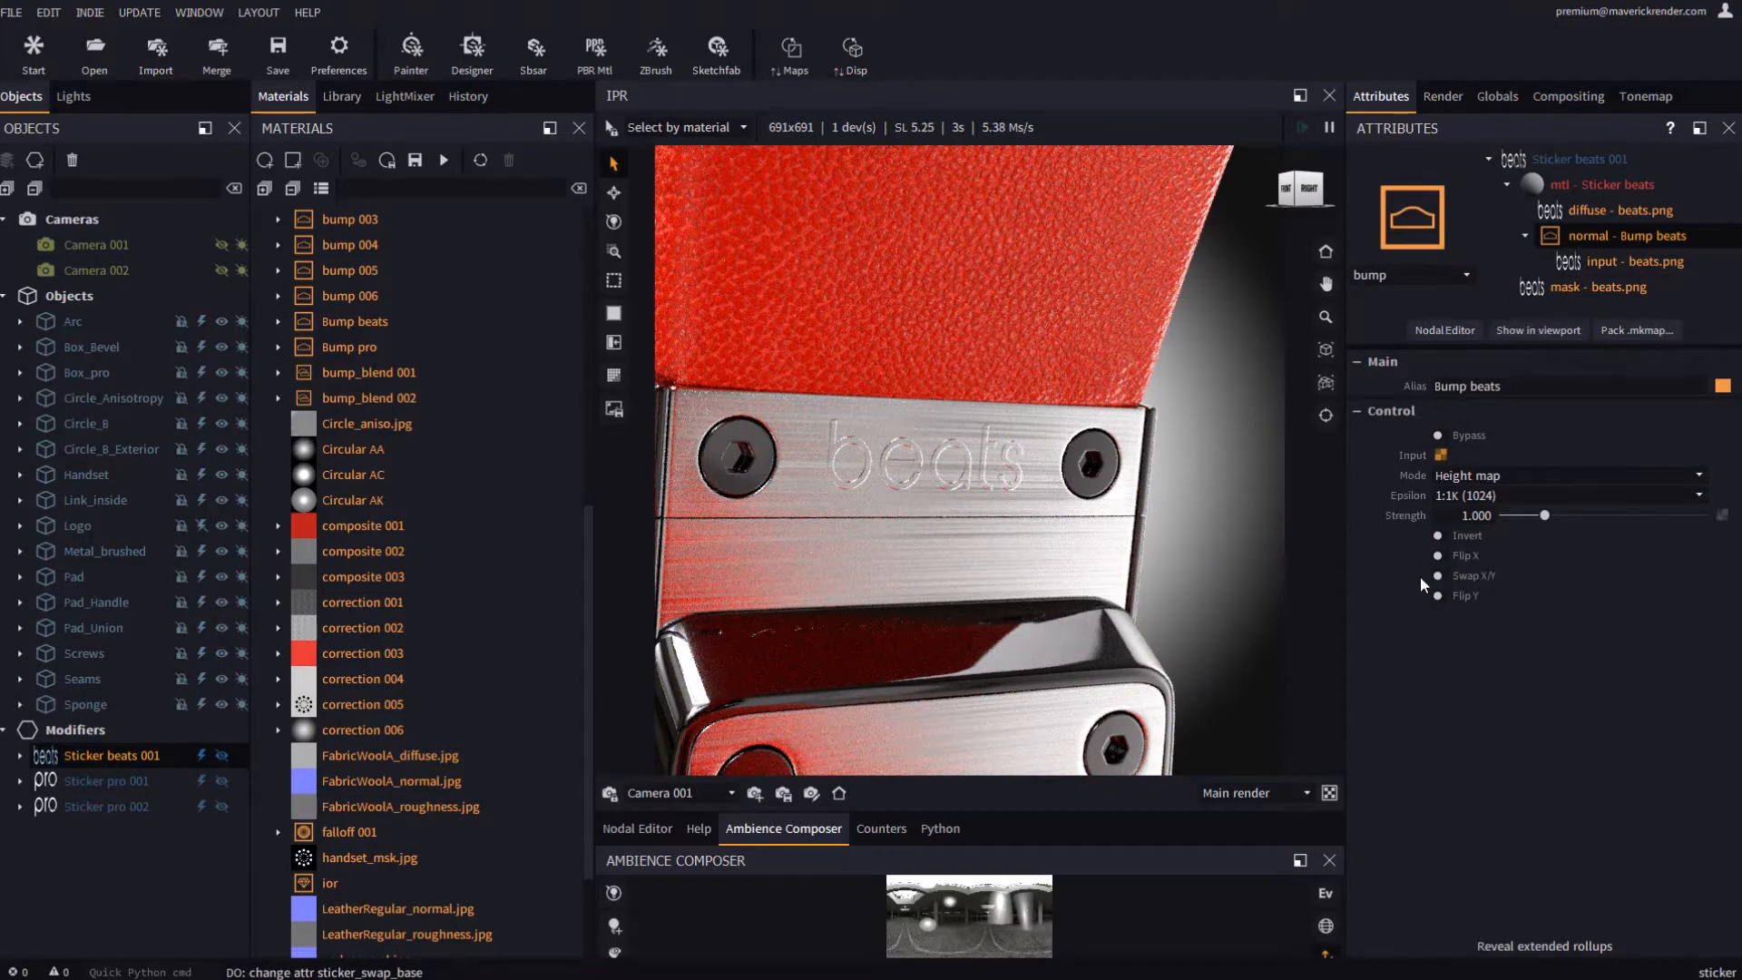
{"action": "left_click", "coordinate": [1438, 536]}
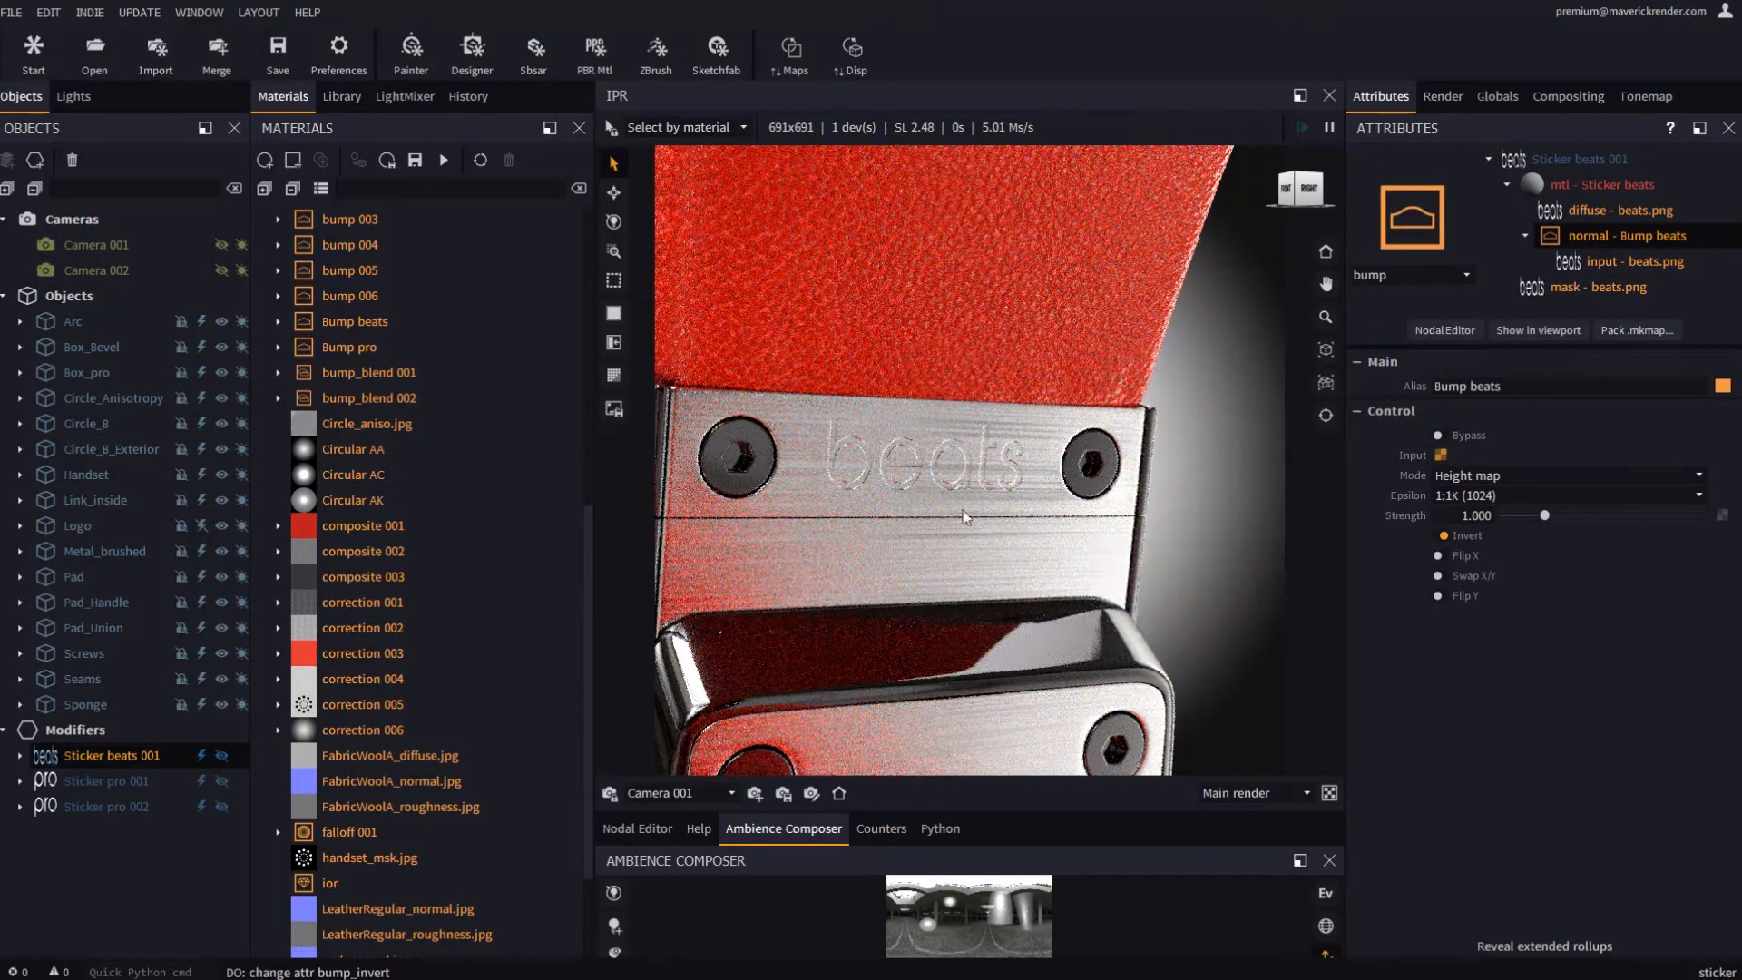
{"action": "left_click", "coordinate": [1614, 261]}
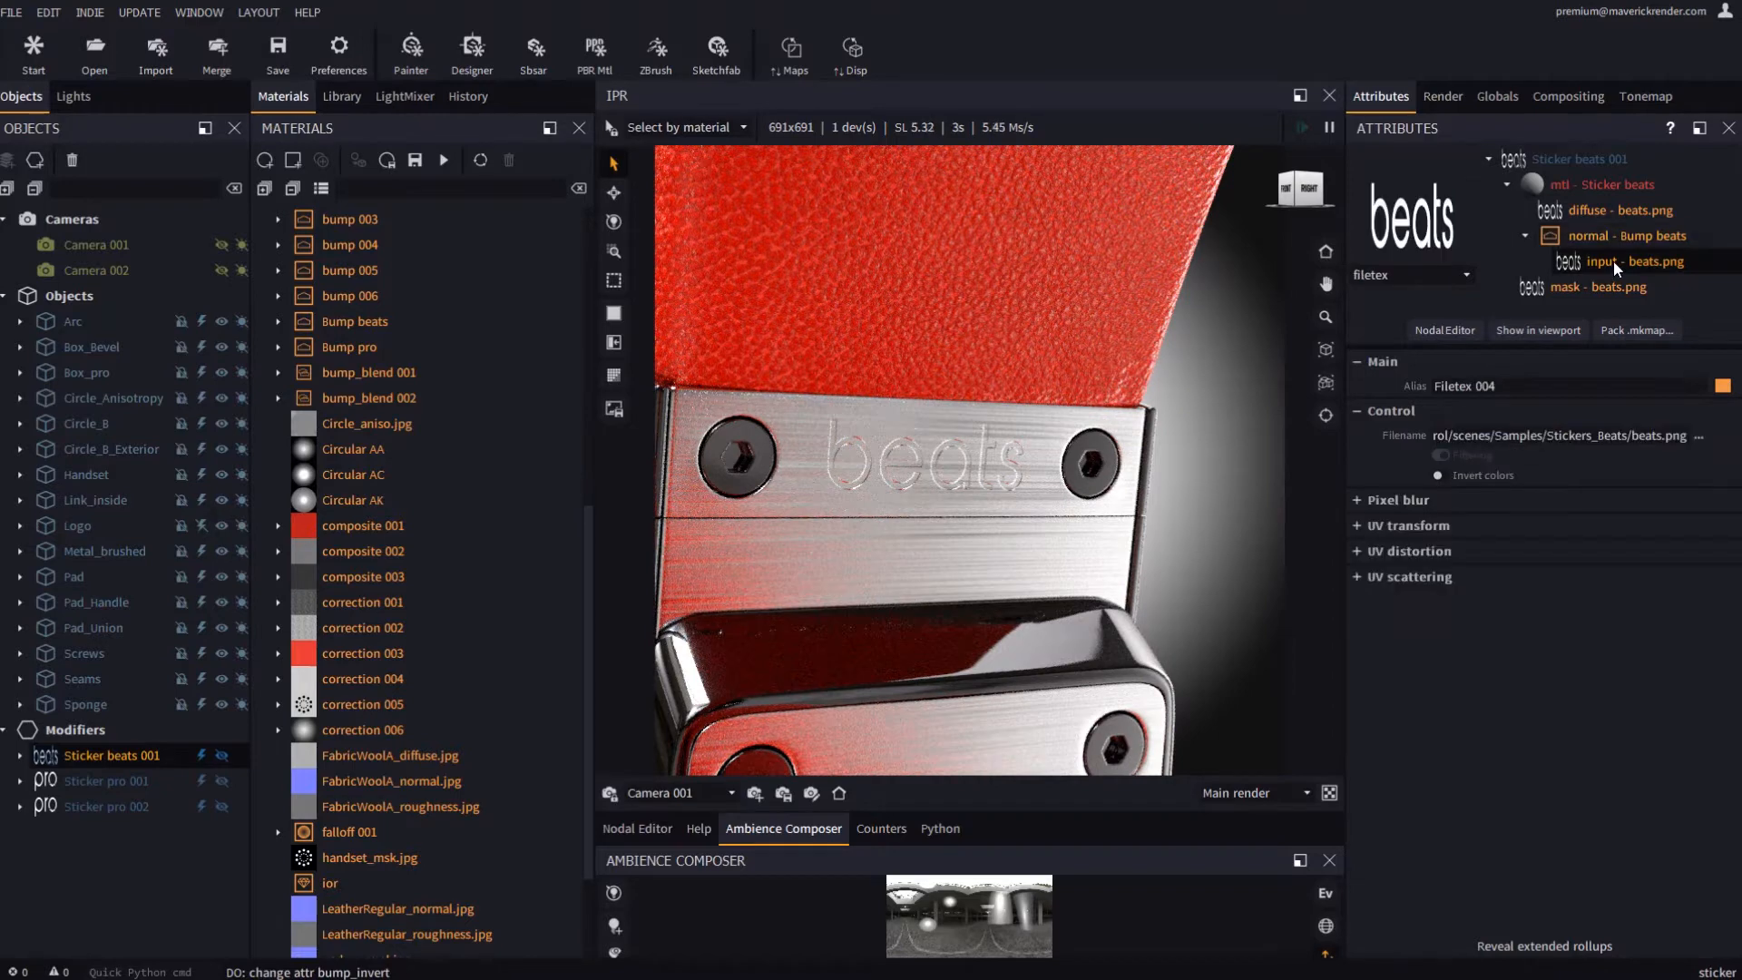
{"action": "left_click", "coordinate": [1402, 503]}
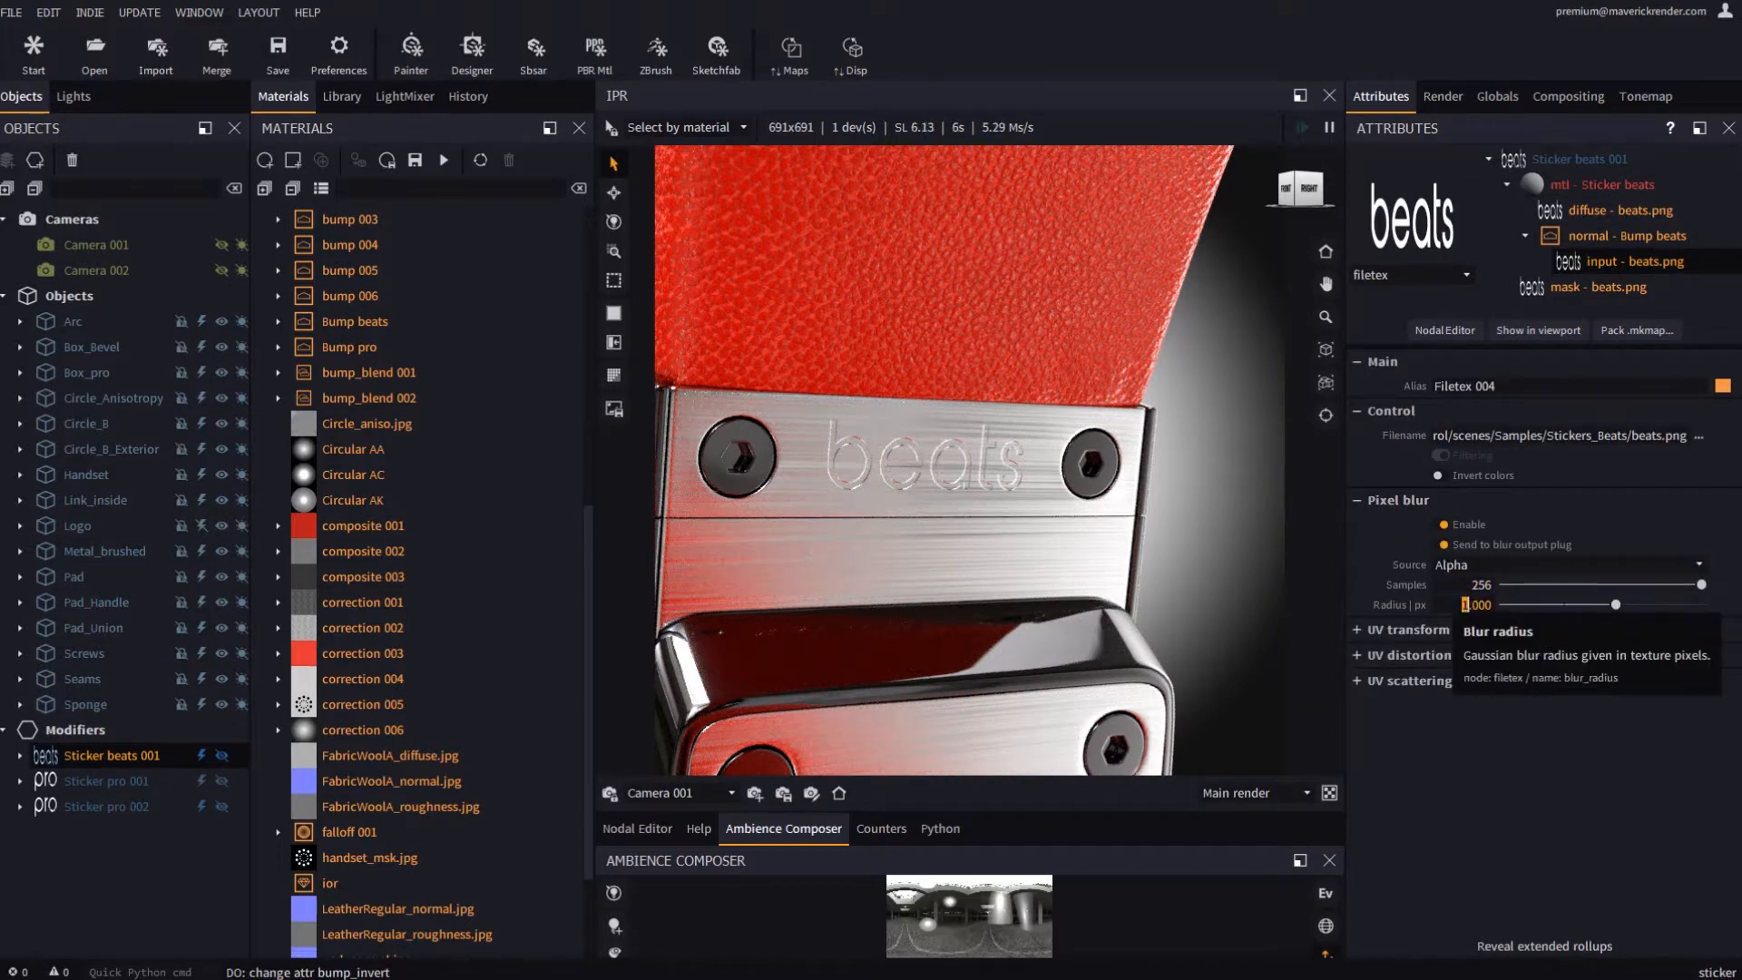
{"action": "type", "text": "2"}
{"action": "key", "text": "Return"}
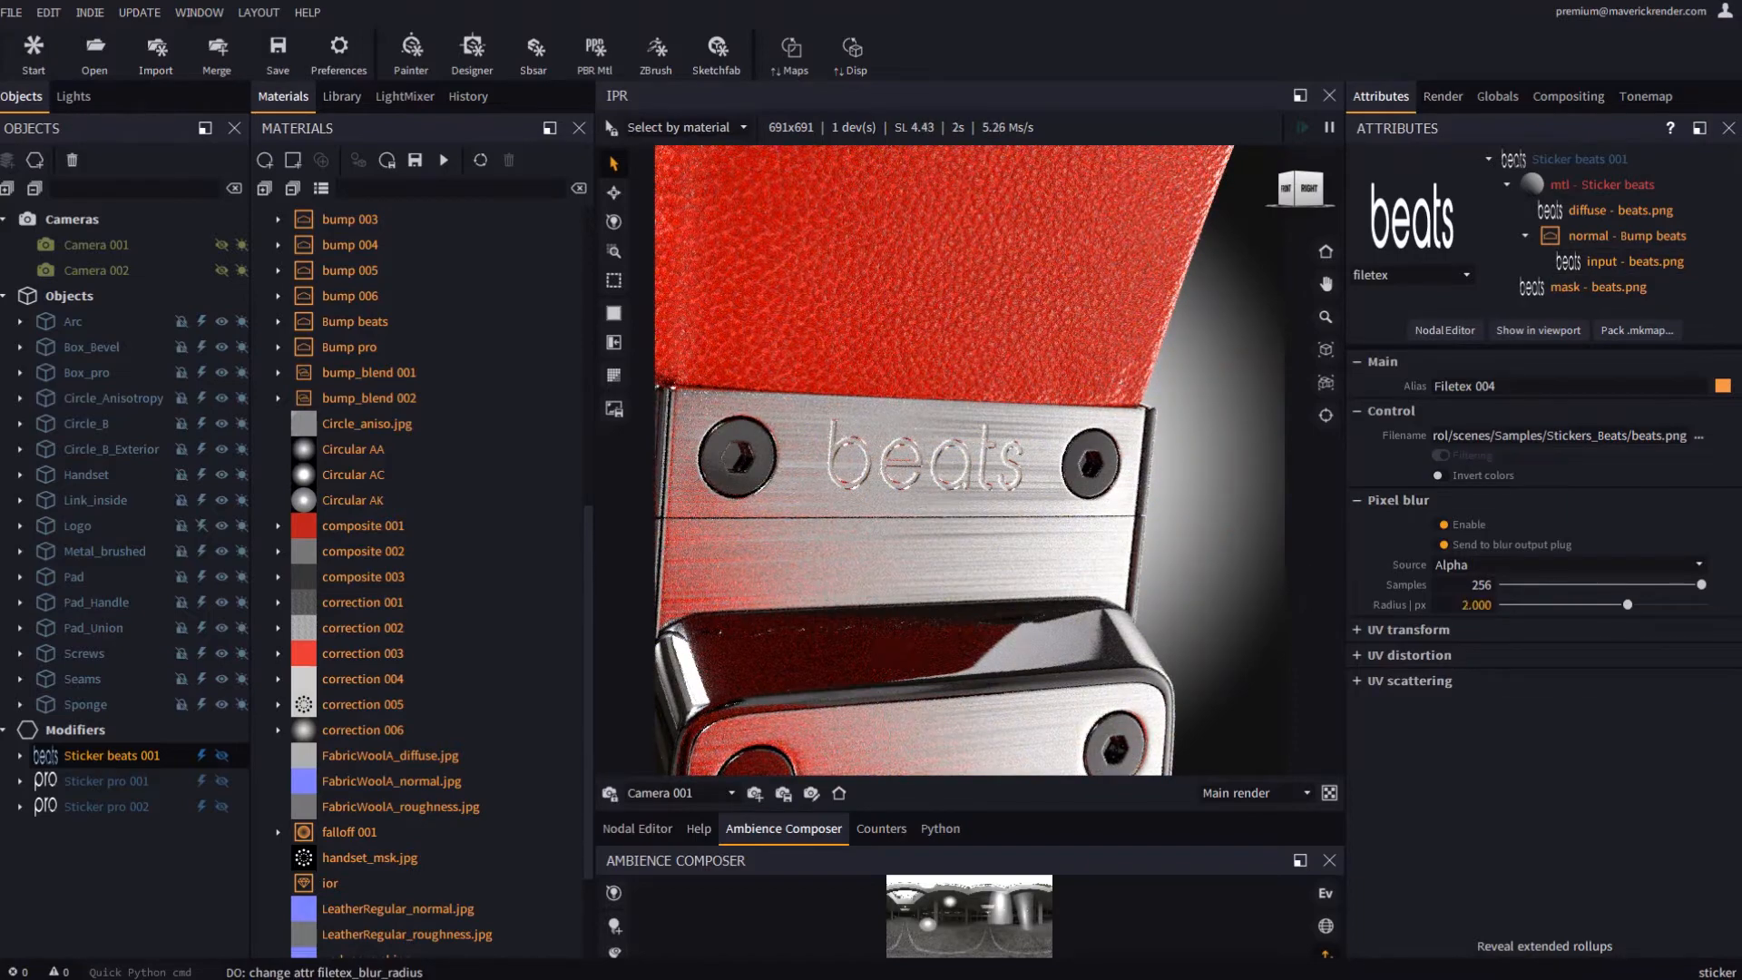
{"action": "key", "text": "Return"}
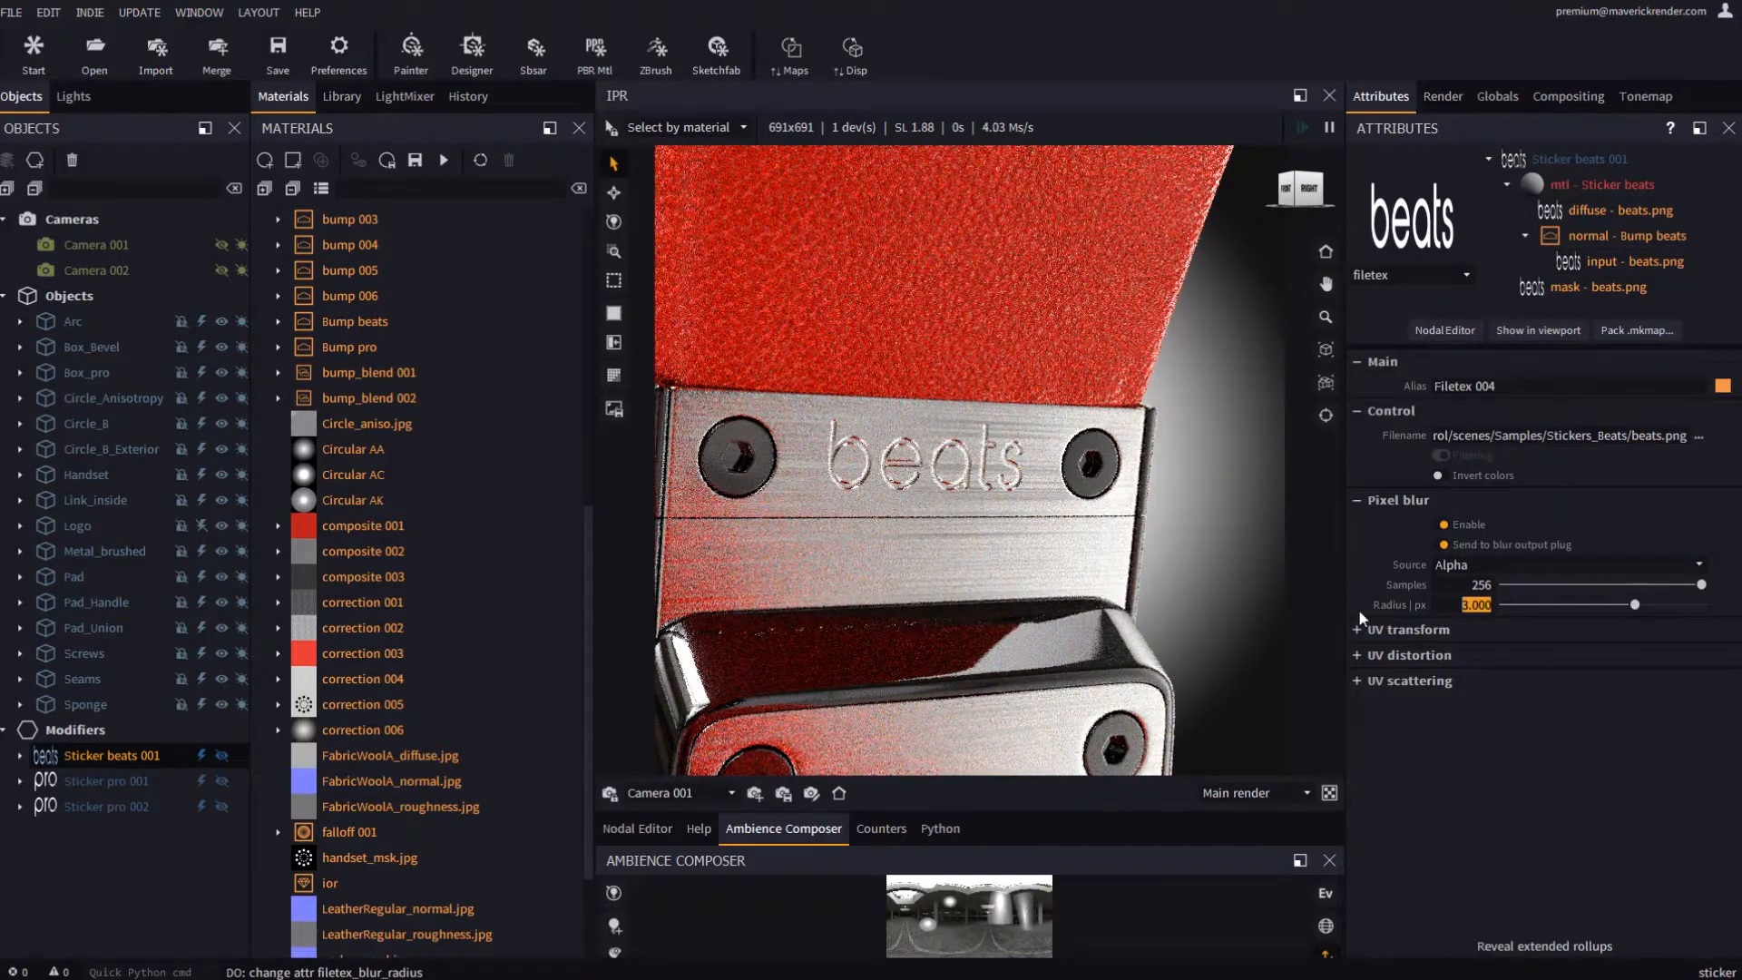
Examine the engraved beats logo close up and from a distance, and view the matching metal plate on the opposite side
{"action": "middle_click_drag", "start_coordinate": [944, 563], "coordinate": [893, 641]}
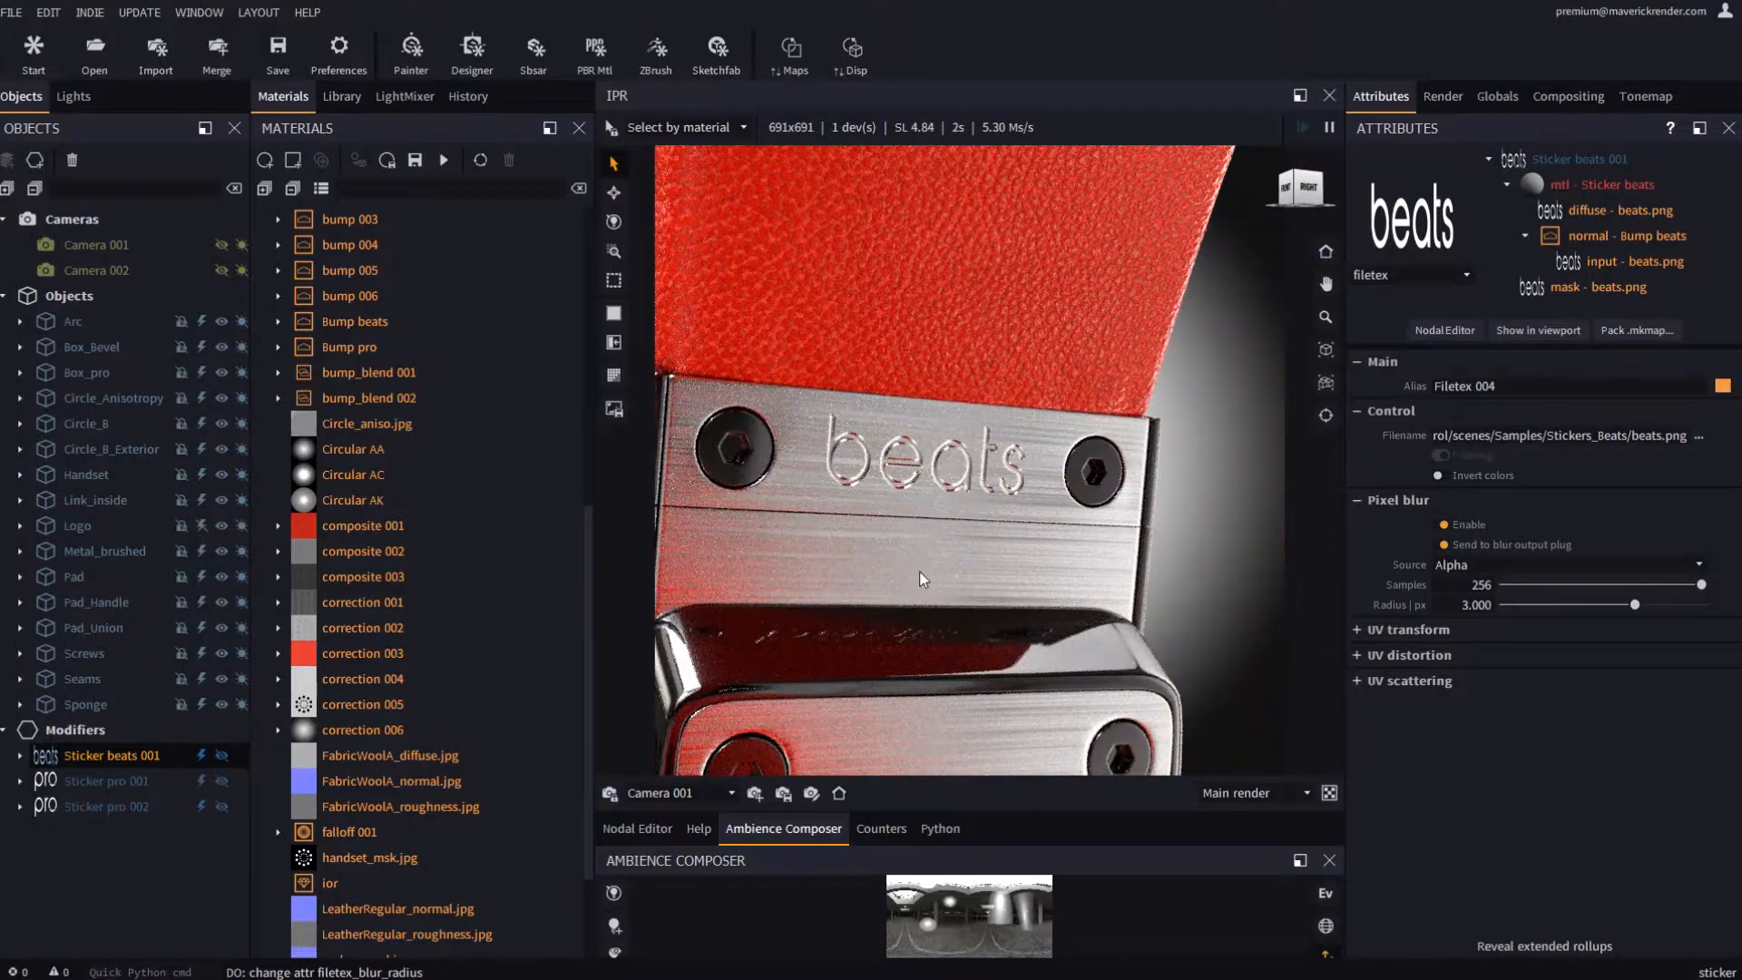
{"action": "left_click", "coordinate": [839, 793]}
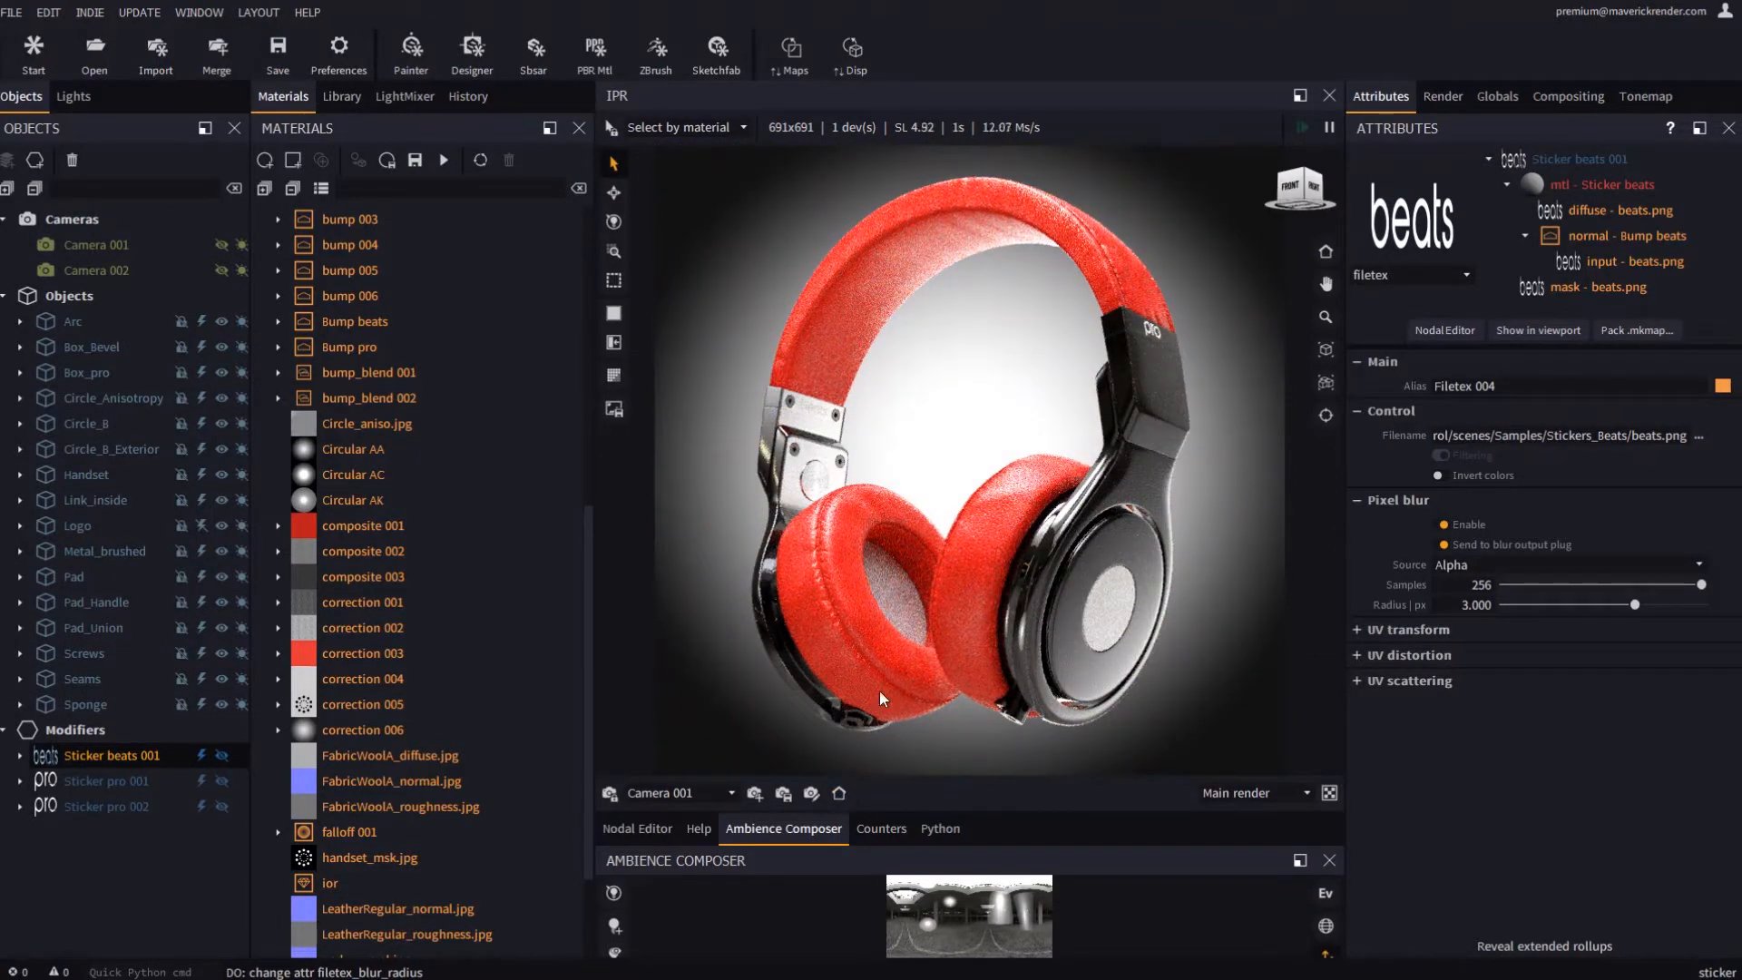
{"action": "middle_click_drag", "start_coordinate": [849, 470], "coordinate": [949, 468]}
{"action": "key", "text": "z"}
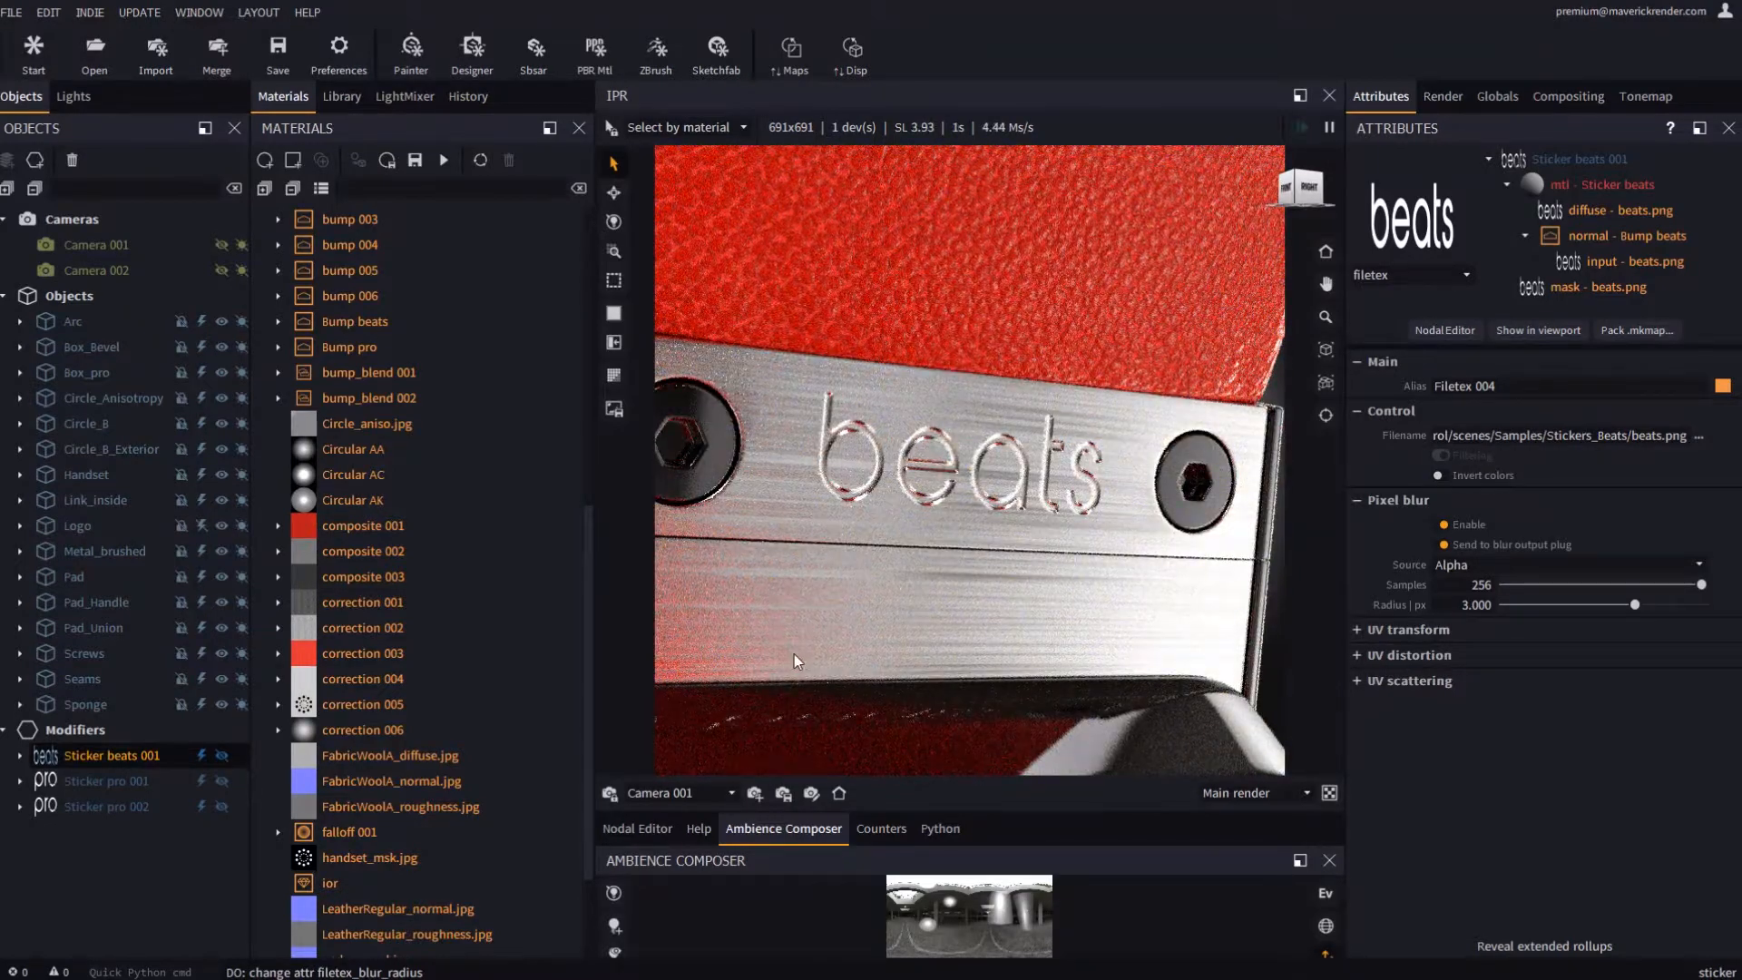
{"action": "left_click", "coordinate": [840, 793]}
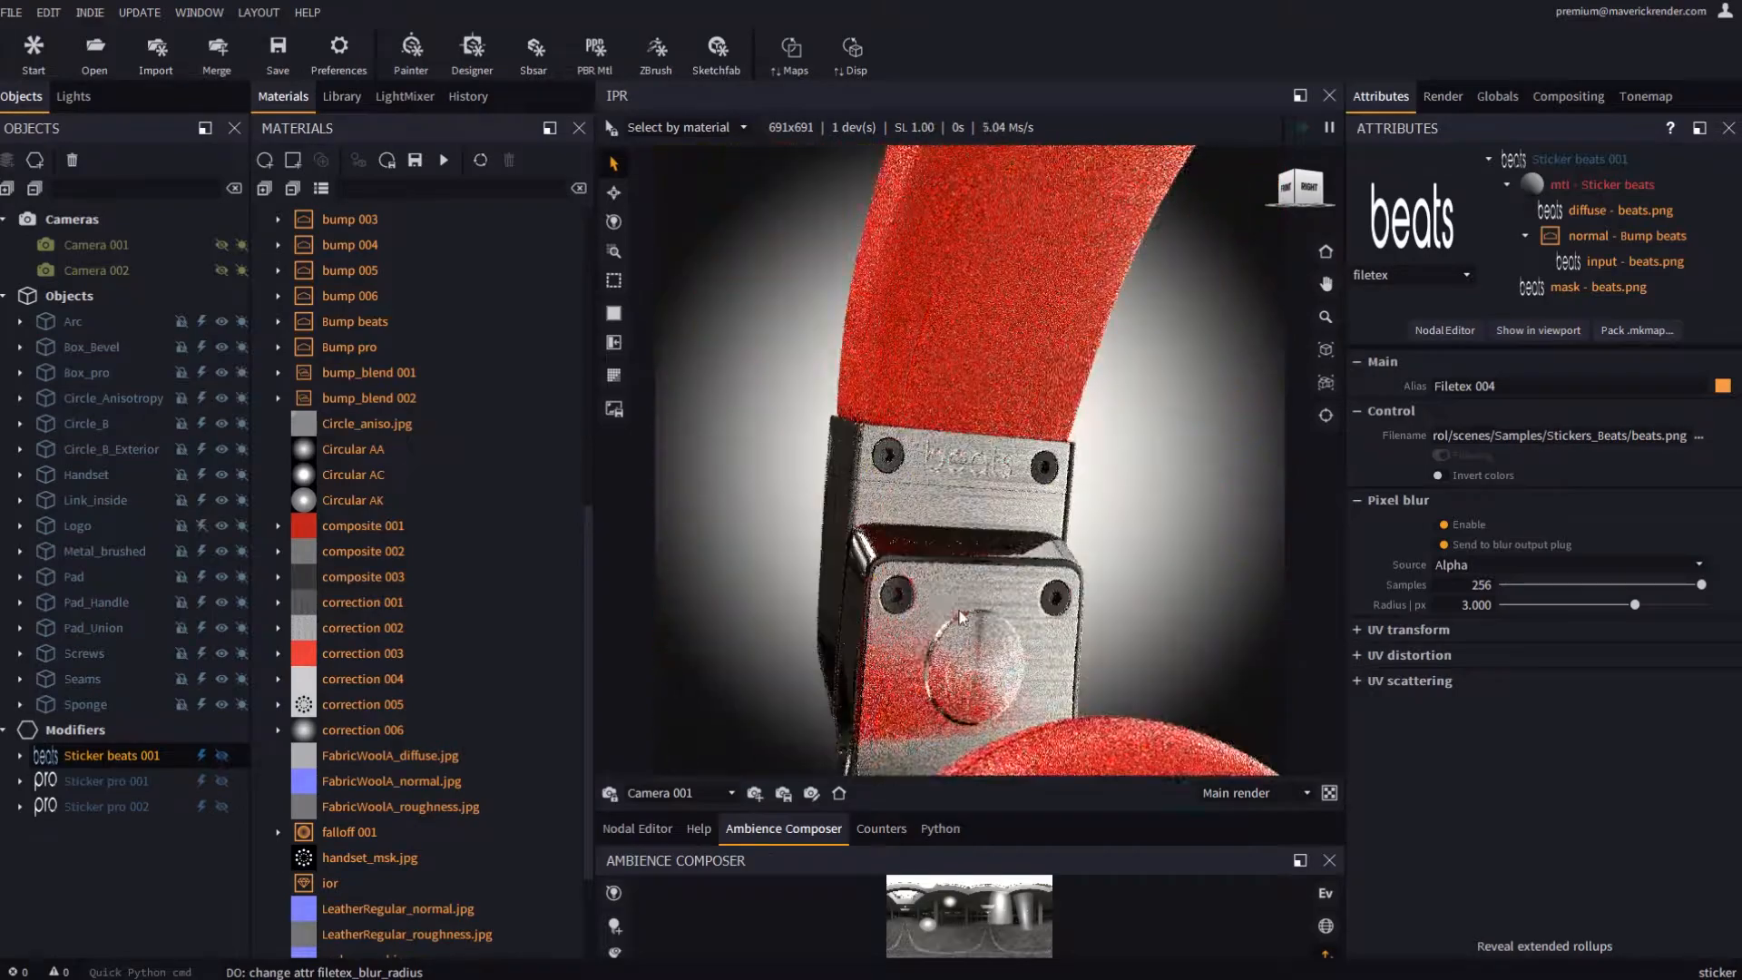
{"action": "scroll", "coordinate": [1022, 524], "scroll_direction": "up", "scroll_amount": 5}
{"action": "middle_click_drag", "start_coordinate": [1023, 524], "coordinate": [1057, 531]}
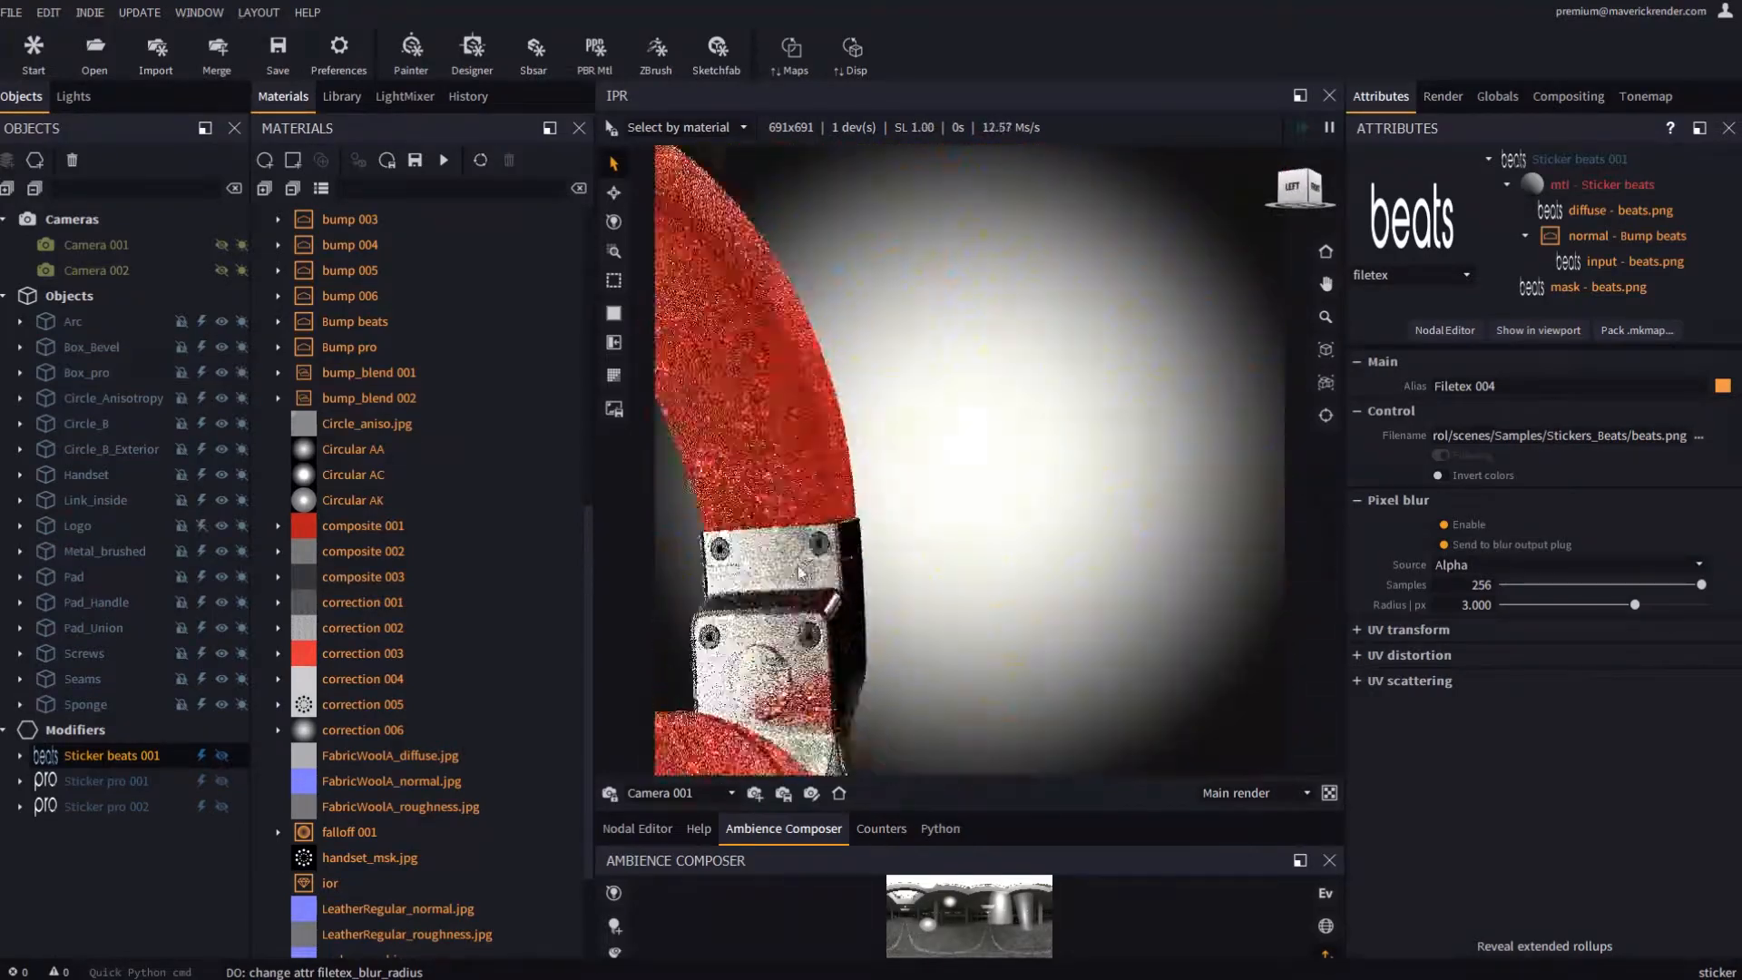
{"action": "middle_click_drag", "start_coordinate": [780, 567], "coordinate": [962, 526]}
{"action": "scroll", "coordinate": [962, 526], "scroll_direction": "up", "scroll_amount": 1}
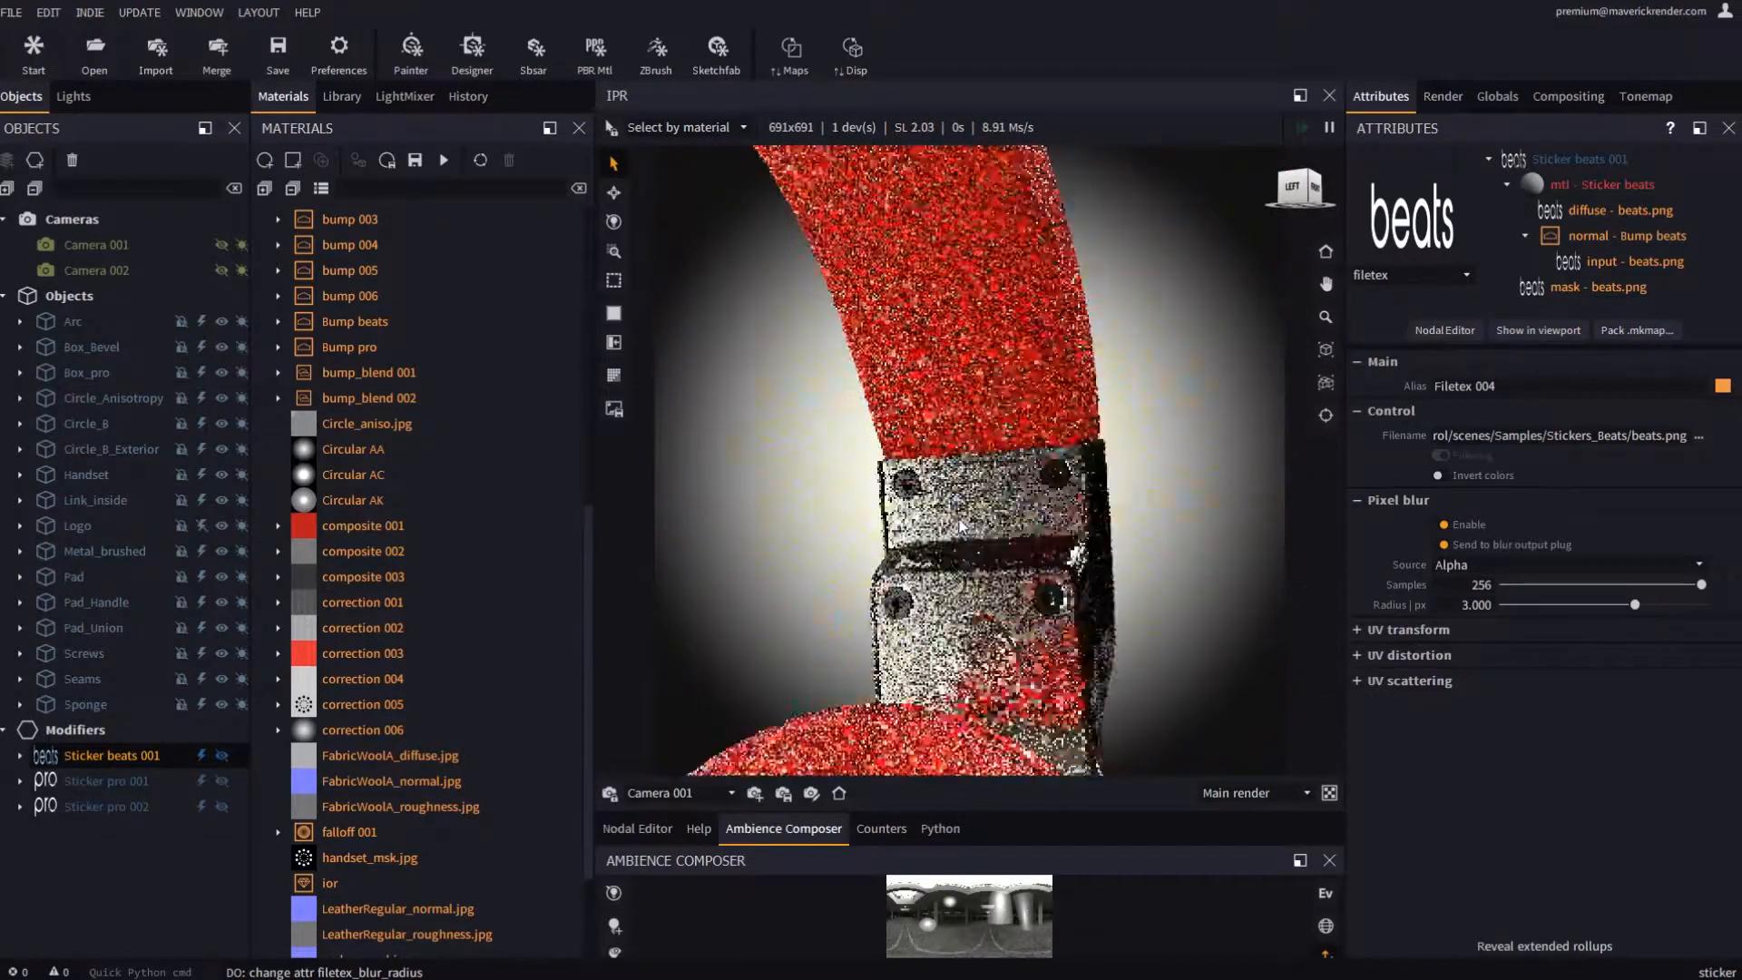
Duplicate the beats sticker with its shared material and place the copy between the two screws of the opposite metal plate
{"action": "left_click", "coordinate": [116, 757]}
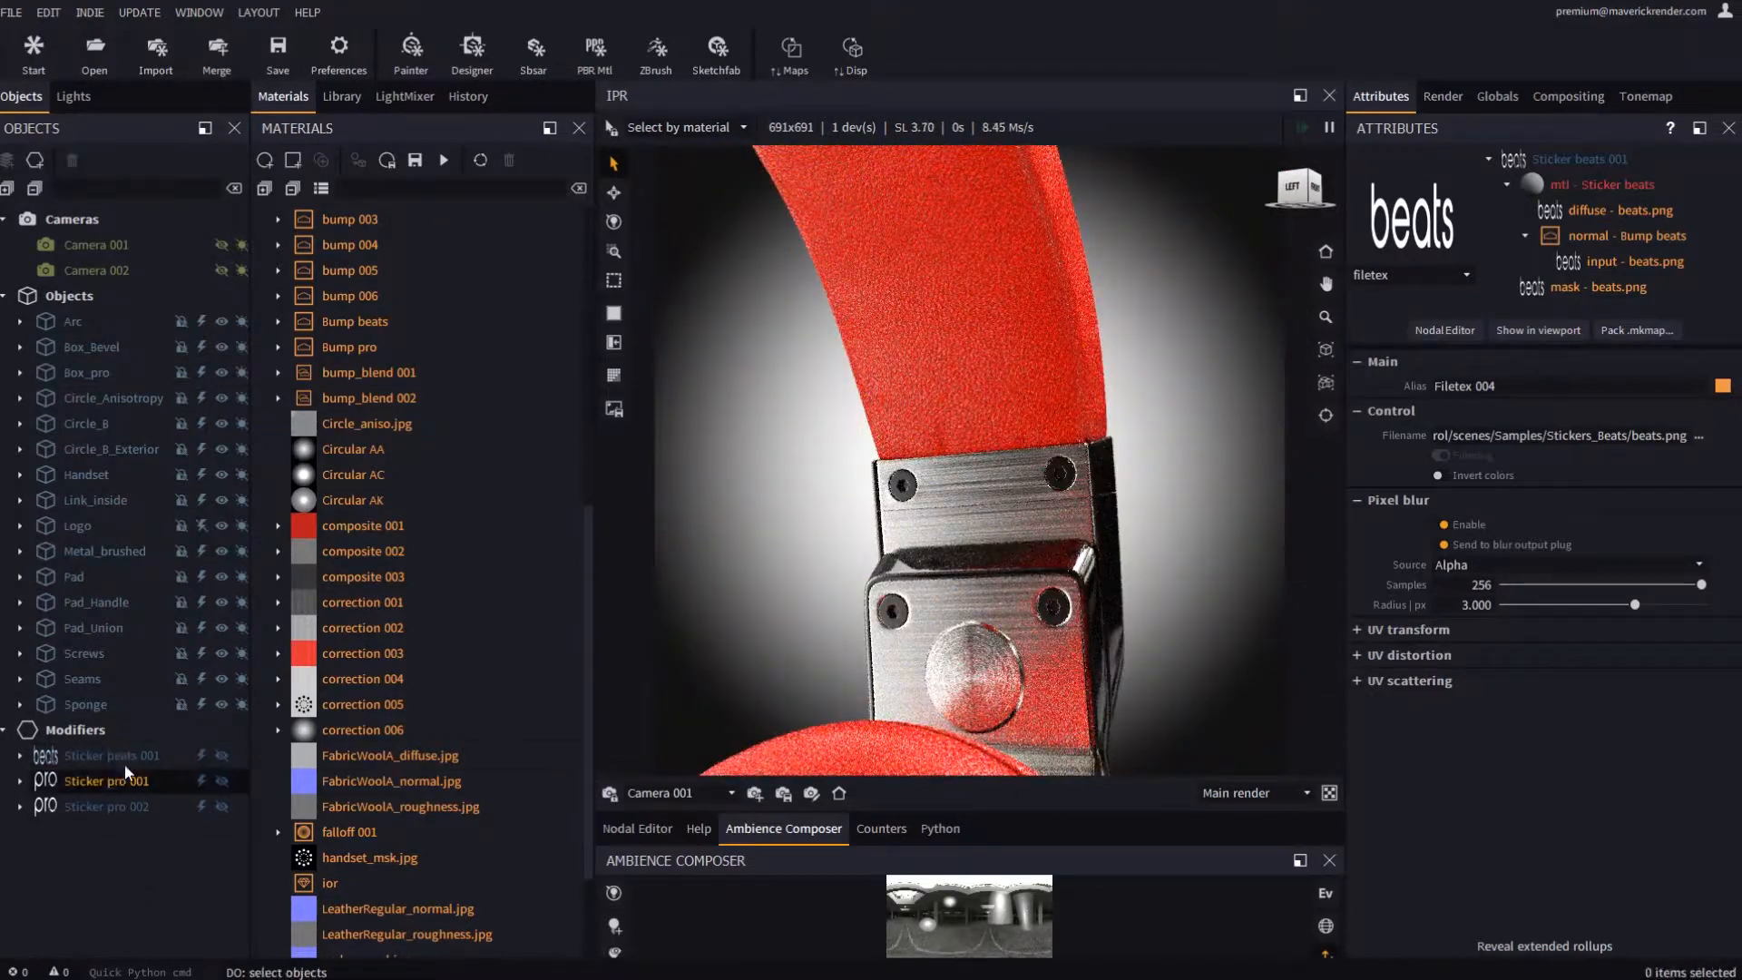
{"action": "right_click", "coordinate": [118, 755]}
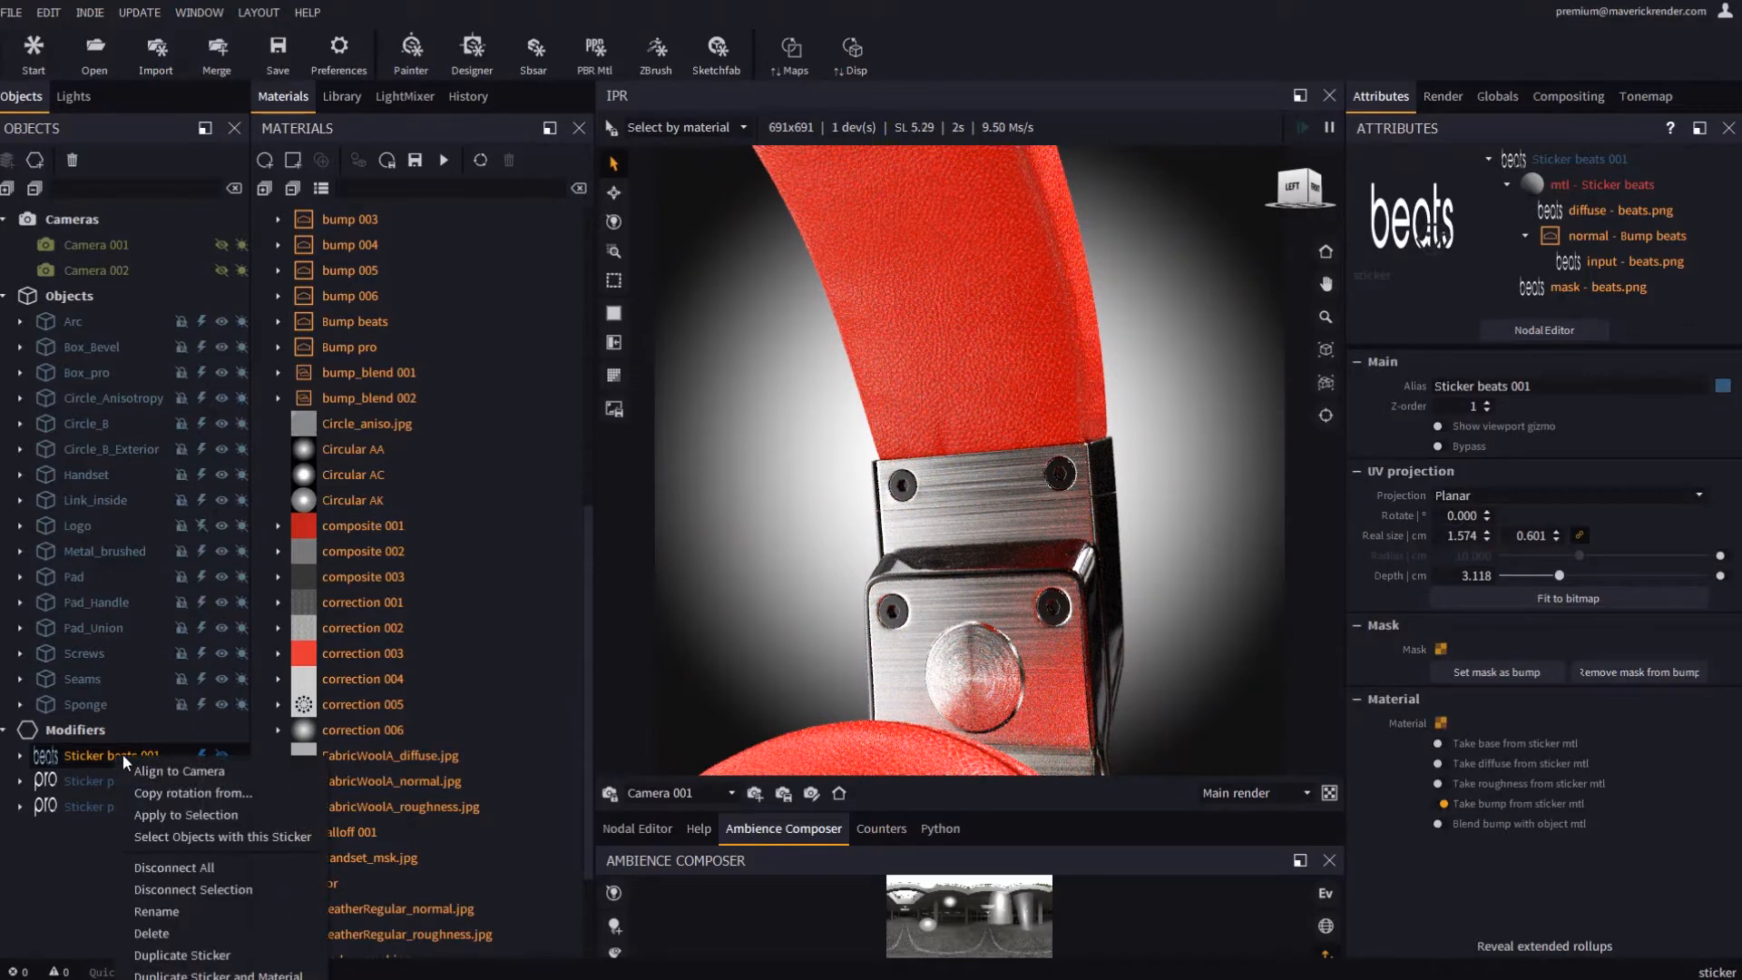
{"action": "left_click", "coordinate": [182, 955]}
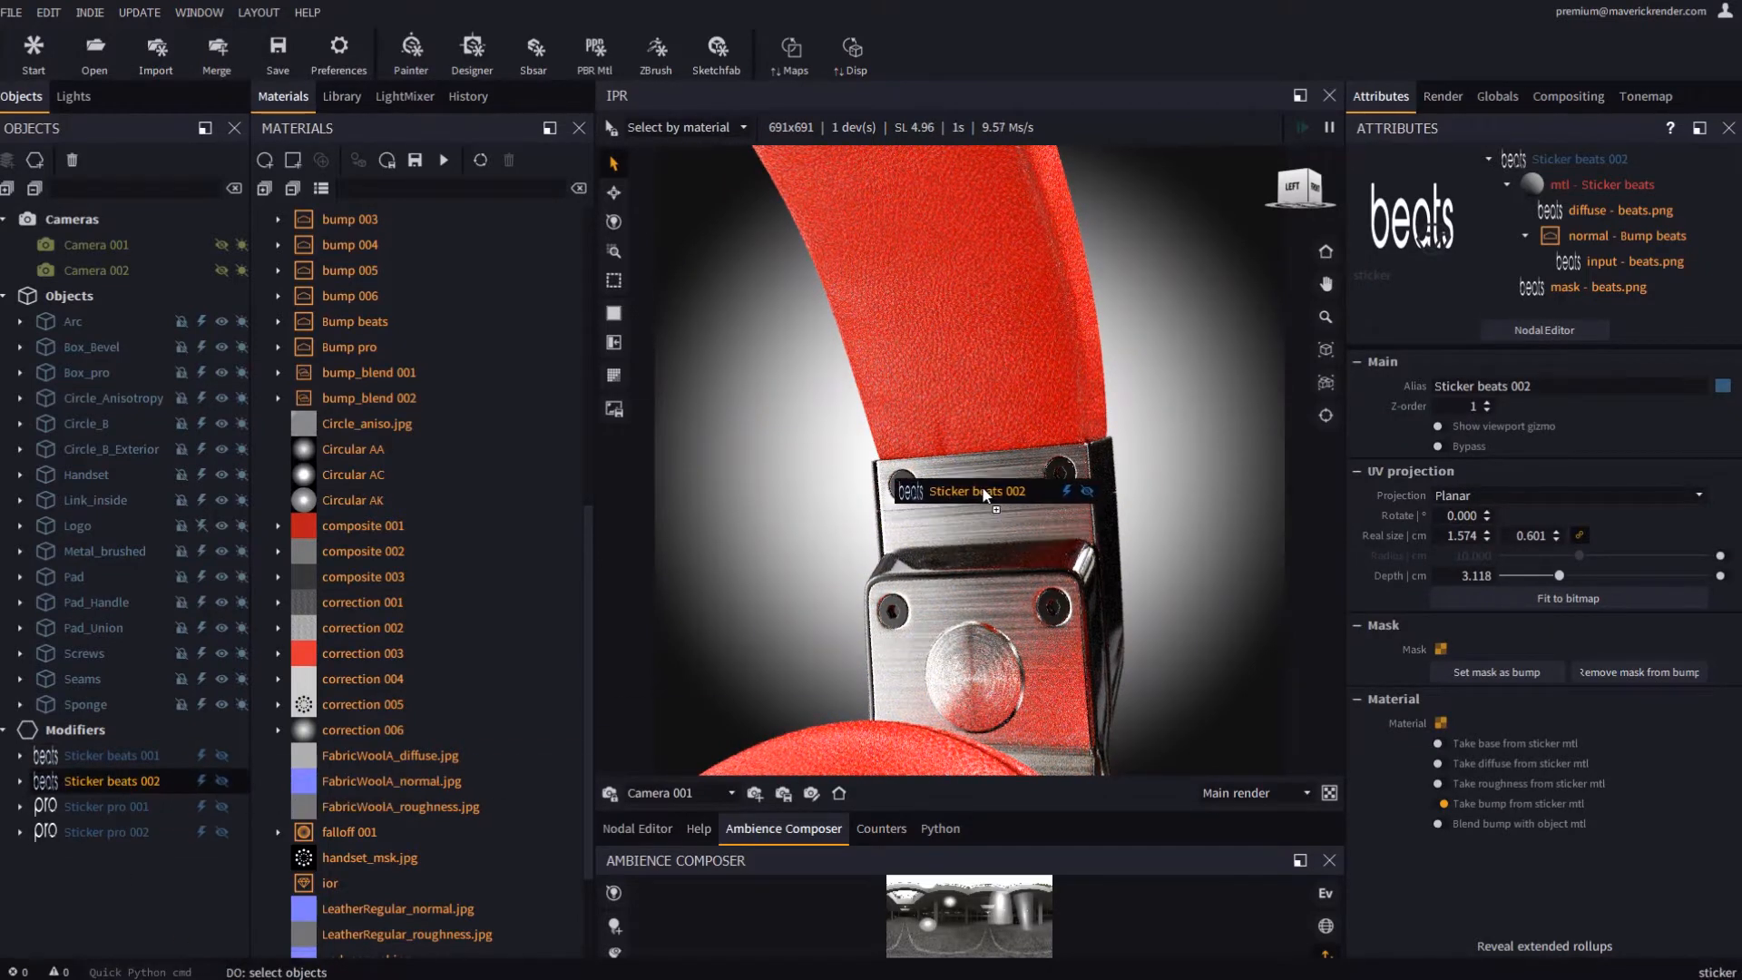
{"action": "left_click", "coordinate": [986, 487]}
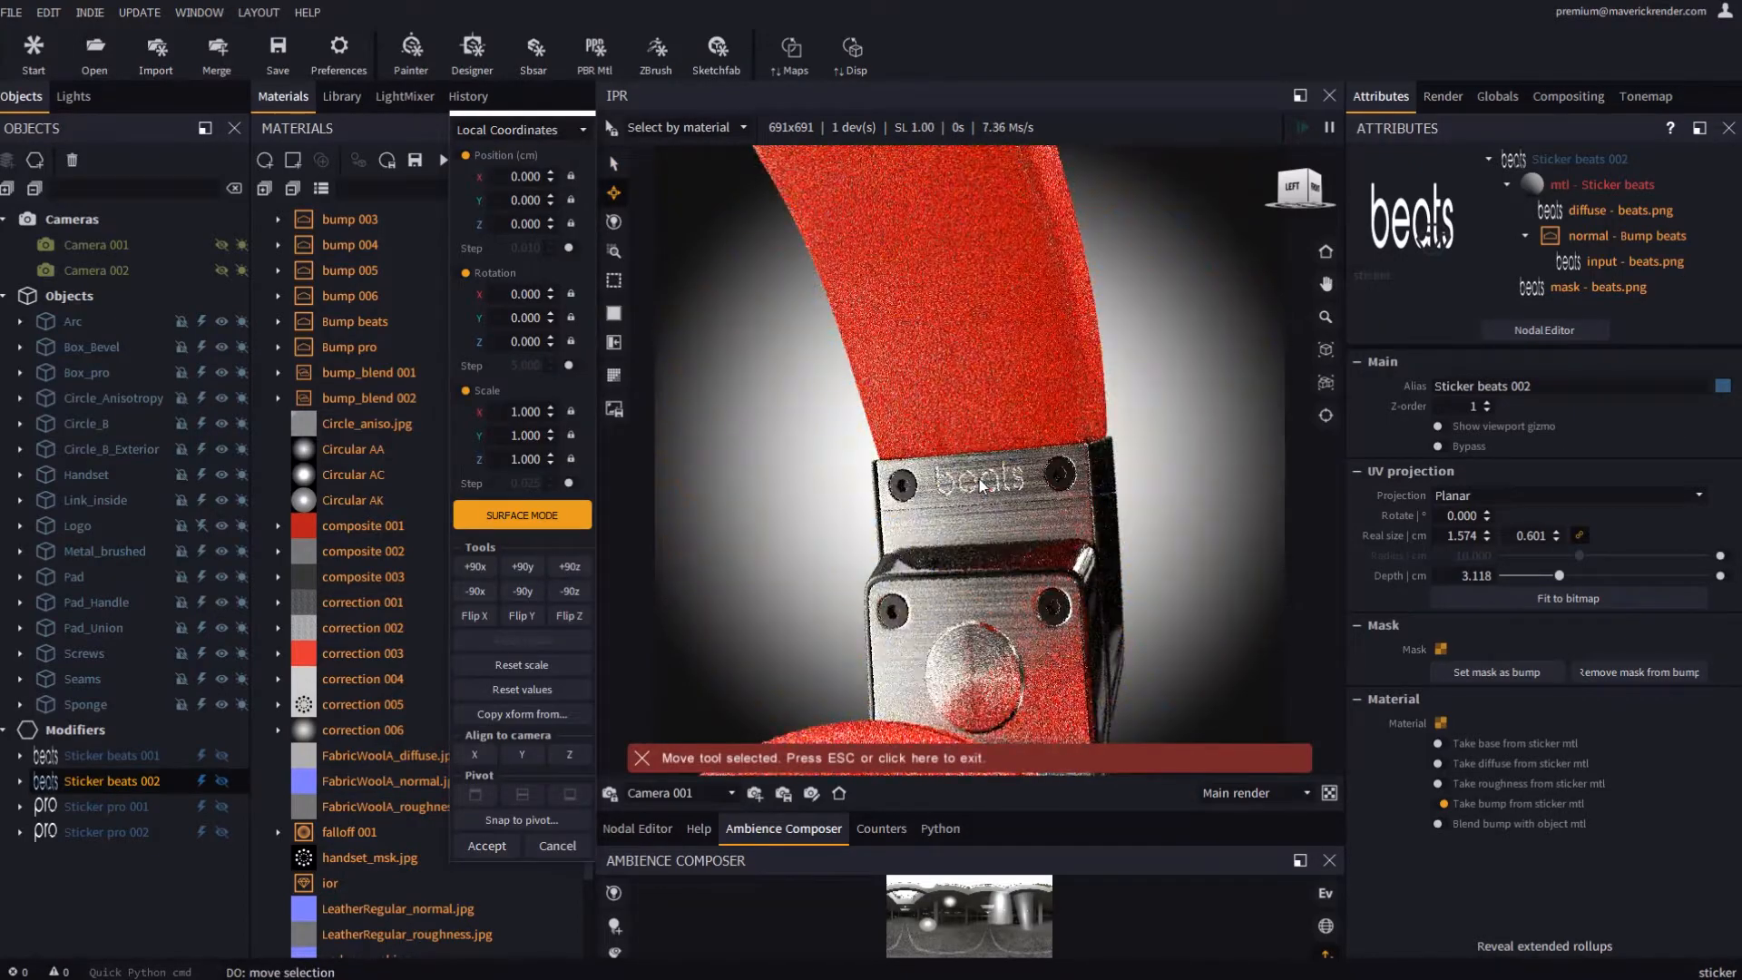
{"action": "left_click", "coordinate": [487, 846]}
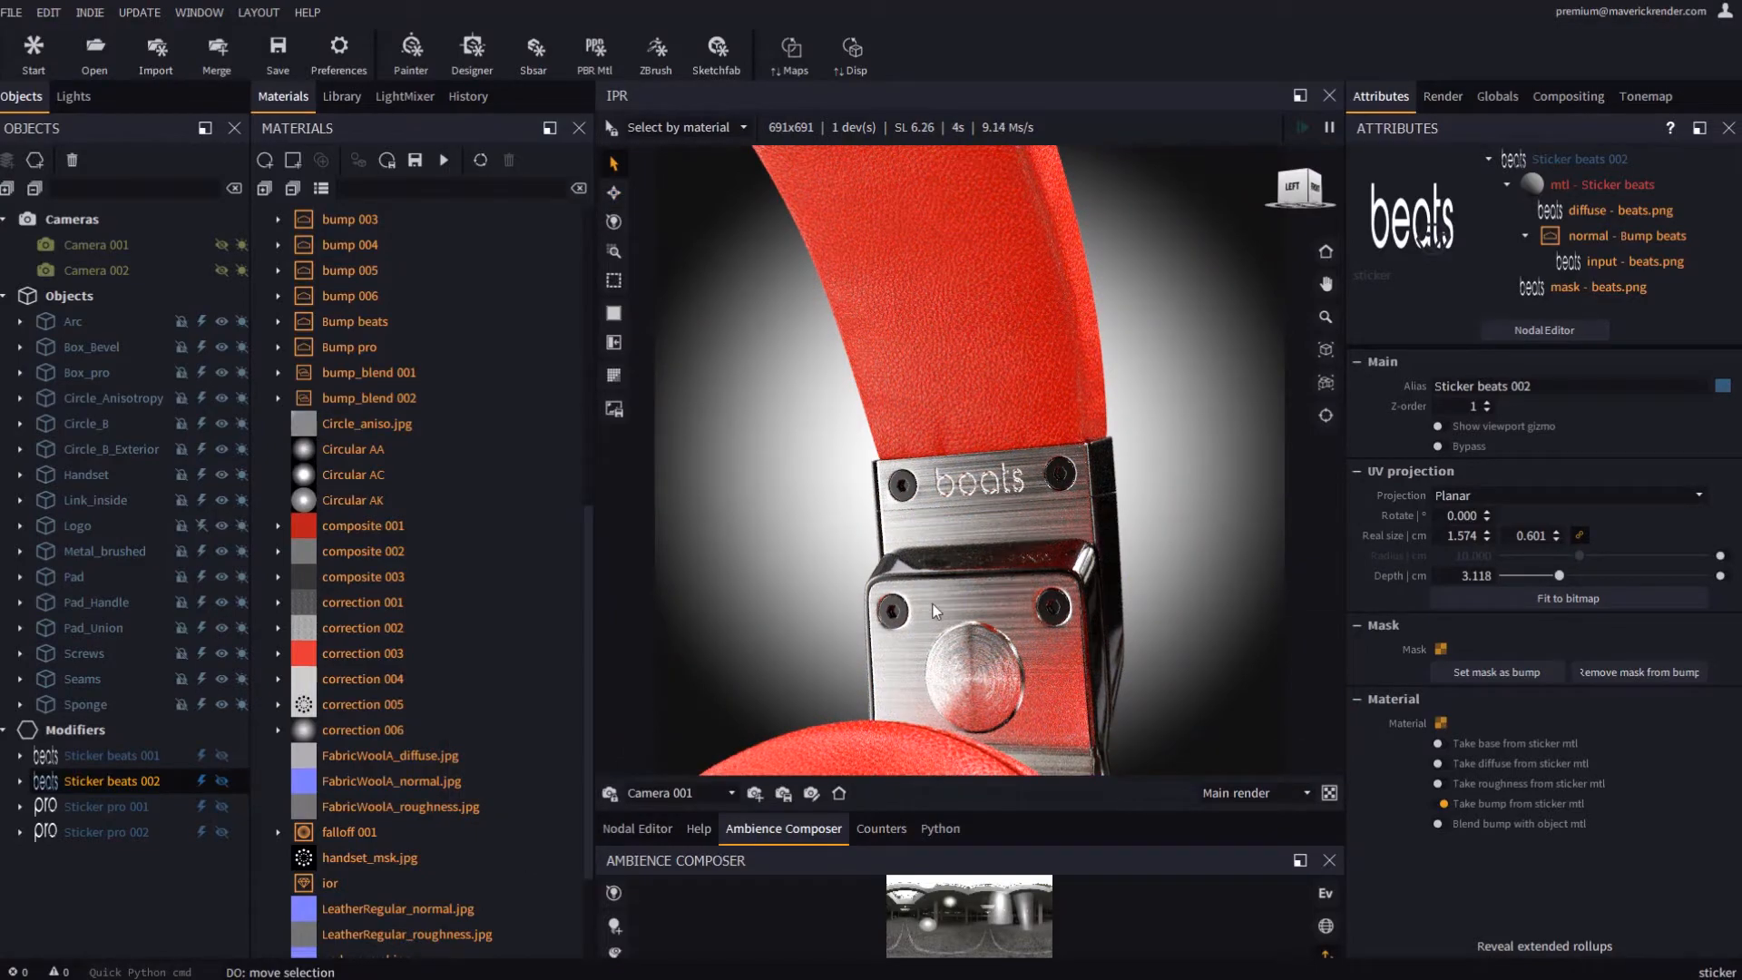
Add r.png as a sticker modifier on the glossy black block beneath the engraved beats plate
{"action": "mouse_move", "coordinate": [935, 609]}
{"action": "middle_mouse_down"}
{"action": "mouse_move", "coordinate": [1003, 569]}
{"action": "mouse_move", "coordinate": [961, 589]}
{"action": "middle_mouse_up"}
{"action": "scroll", "coordinate": [943, 599], "scroll_direction": "up", "scroll_amount": 5}
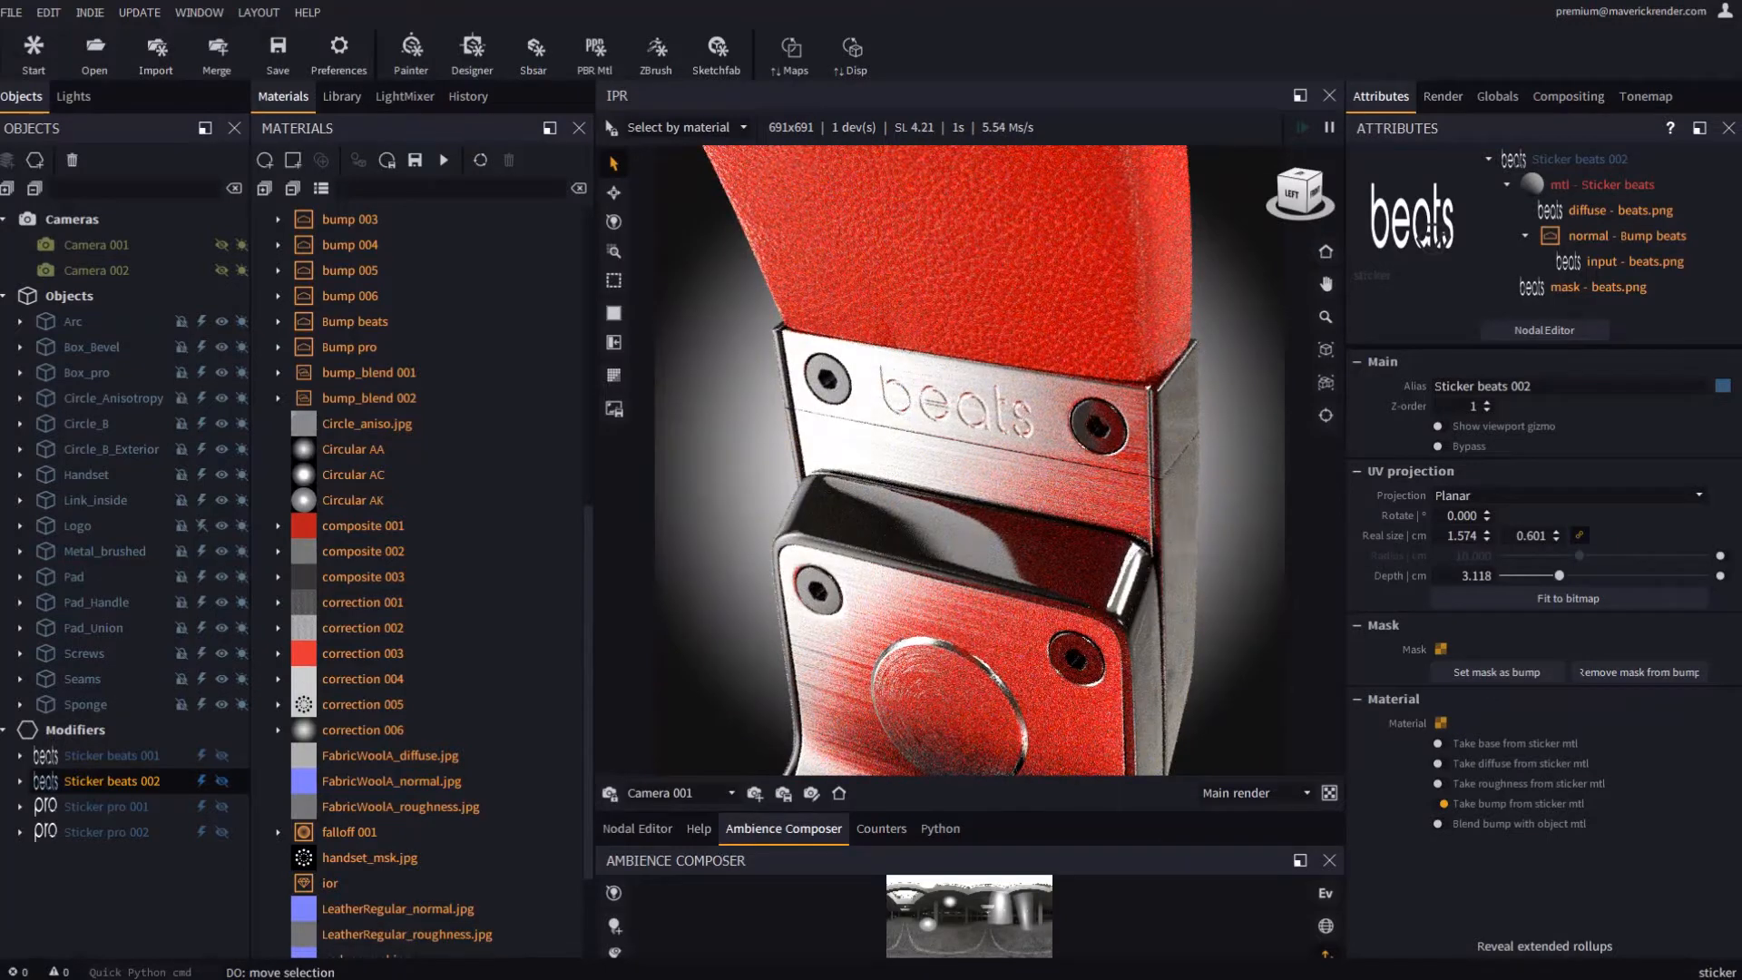
{"action": "key", "text": "alt+Tab"}
{"action": "scroll", "coordinate": [1543, 771], "scroll_direction": "down", "scroll_amount": 2}
{"action": "left_click", "coordinate": [1605, 802]}
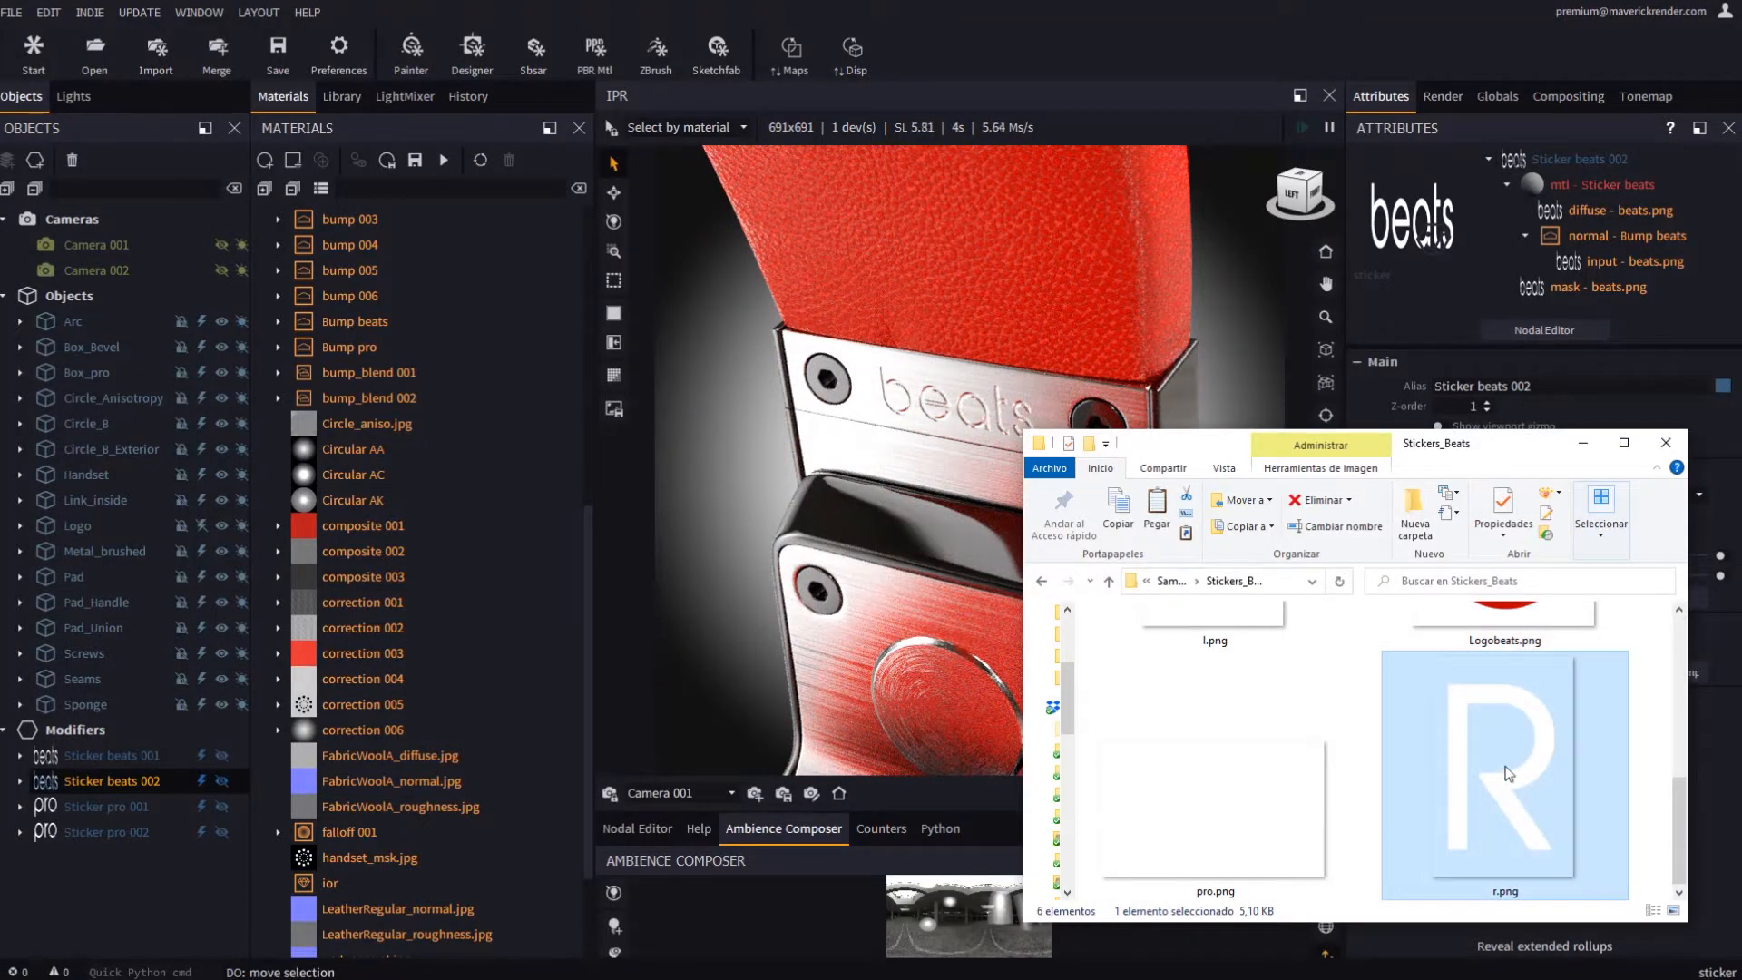
{"action": "left_click_drag", "start_coordinate": [948, 538], "coordinate": [953, 545]}
{"action": "left_click", "coordinate": [1207, 306]}
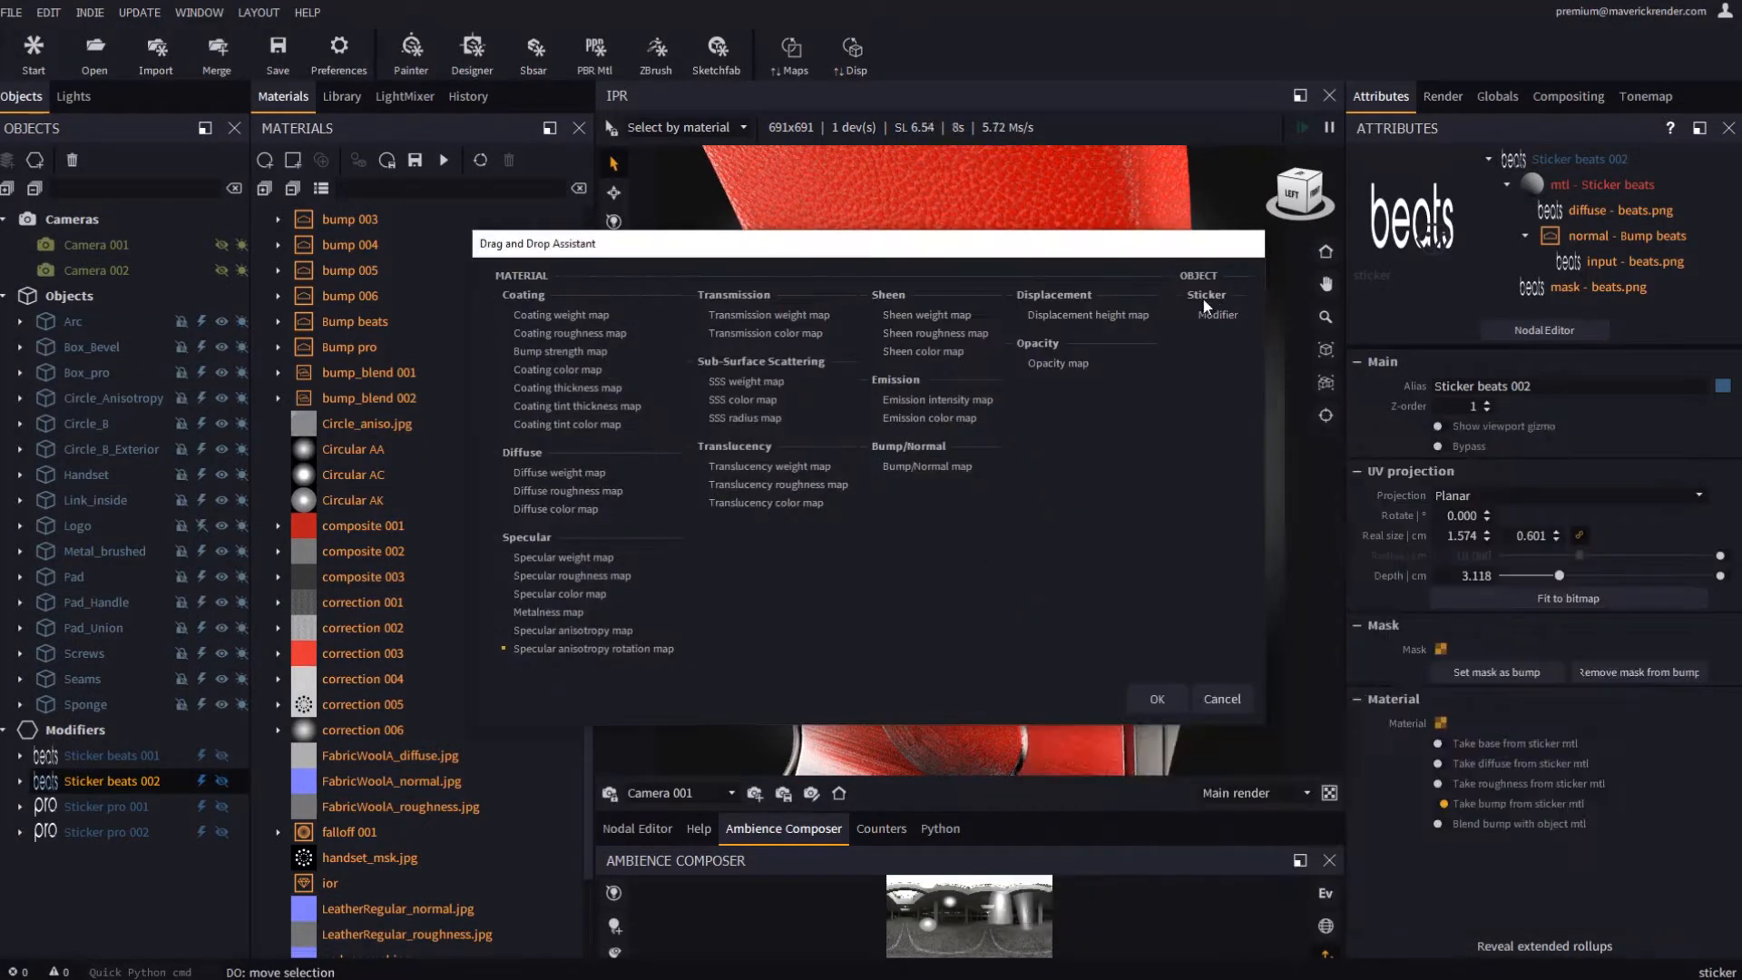
{"action": "left_click", "coordinate": [1156, 700]}
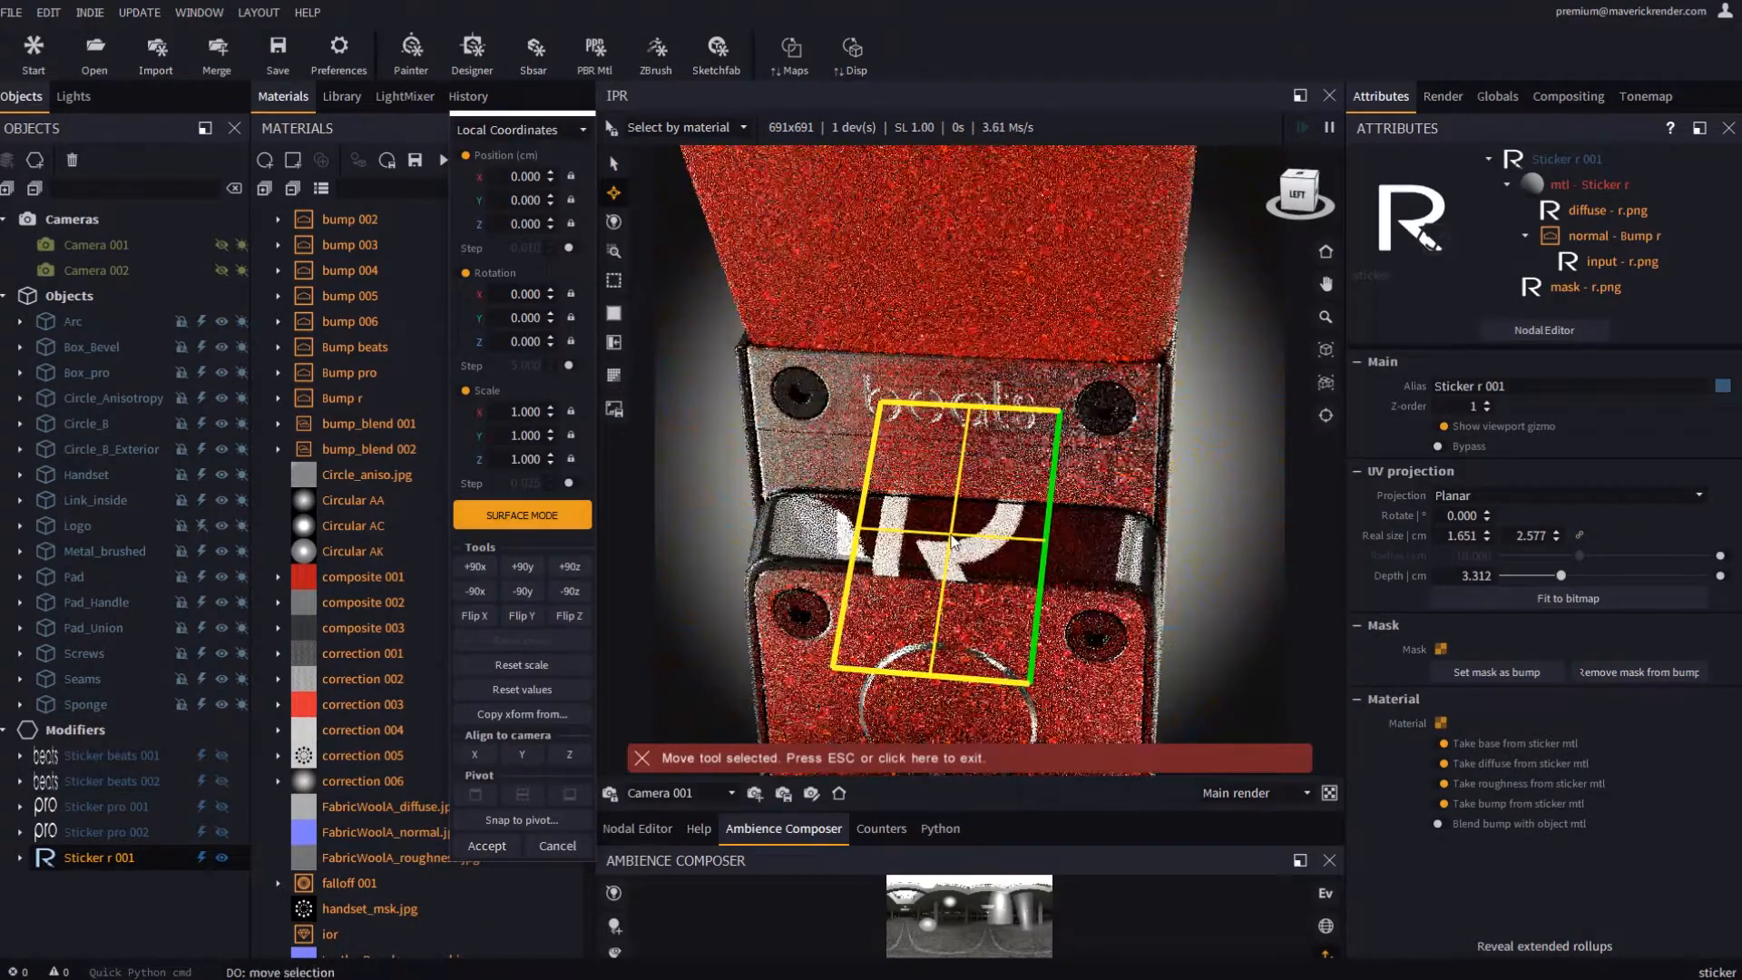
Scale the R sticker proportionally to about 0.446 by 0.697 cm and centre it on the glossy black block
{"action": "left_click_drag", "start_coordinate": [1561, 543], "coordinate": [1549, 619]}
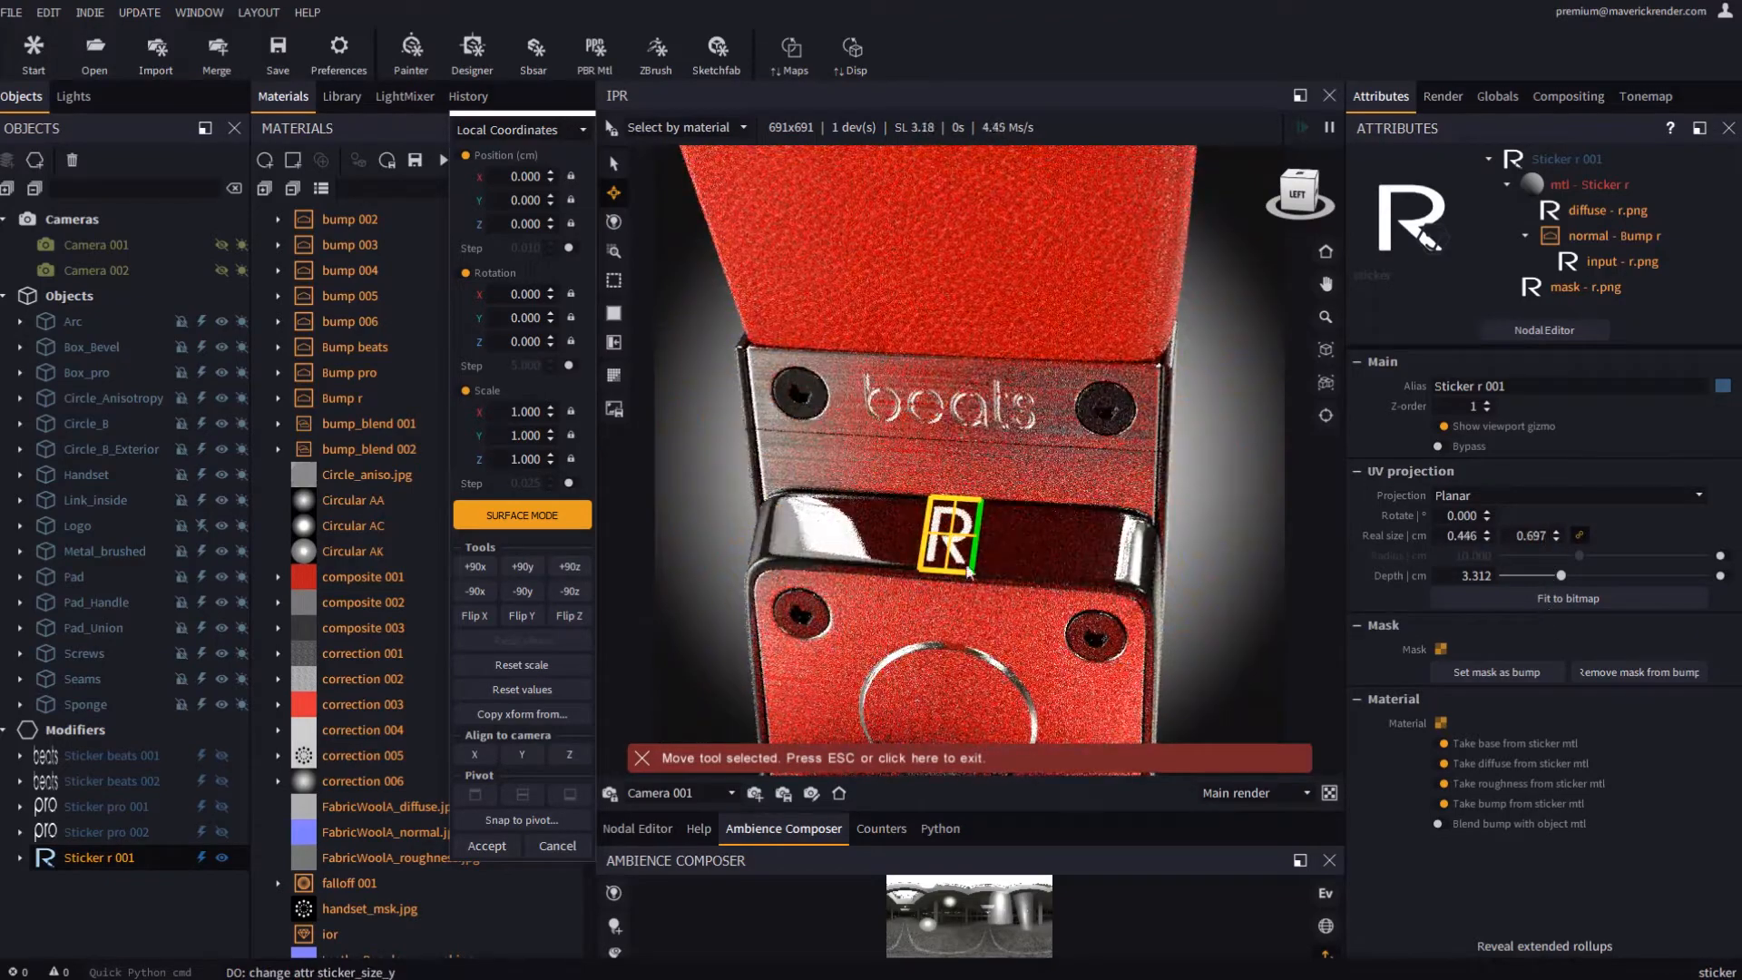
{"action": "scroll", "coordinate": [930, 584], "scroll_direction": "up", "scroll_amount": 5}
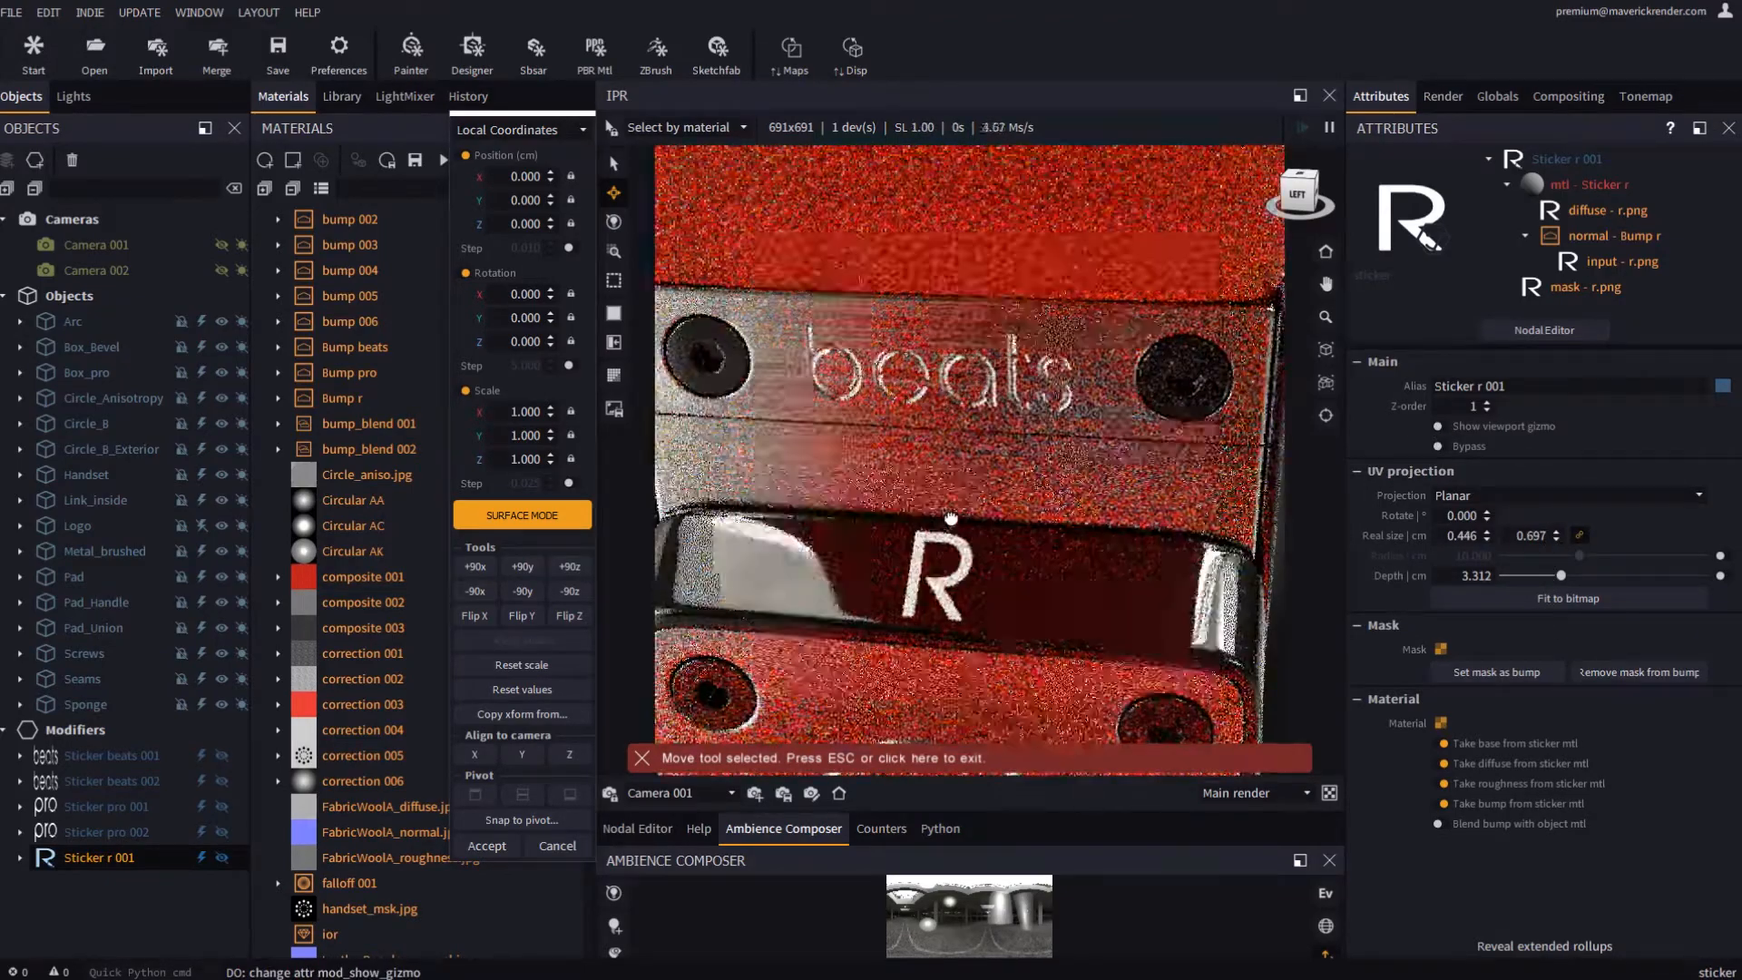
{"action": "left_click_drag", "start_coordinate": [957, 561], "coordinate": [960, 556]}
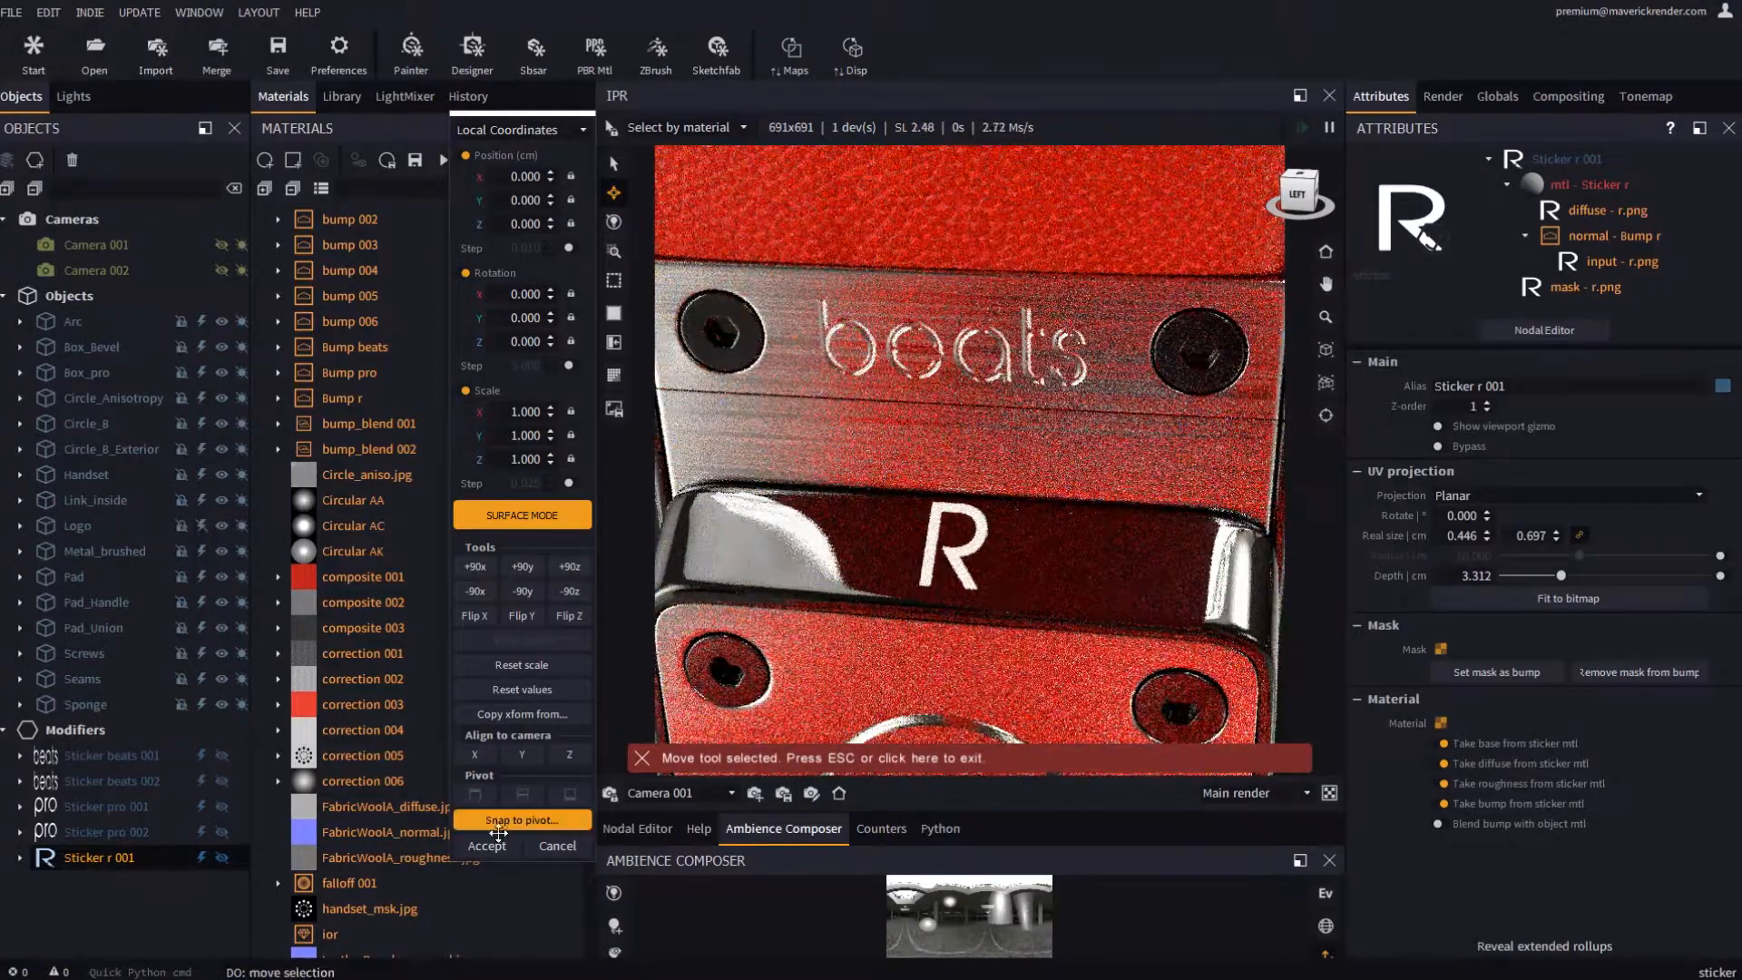
{"action": "left_click", "coordinate": [490, 845]}
Add l.png as a sticker modifier on the glossy black block of the opposite side
{"action": "middle_click_drag", "start_coordinate": [979, 552], "coordinate": [967, 445]}
{"action": "scroll", "coordinate": [995, 544], "scroll_direction": "down", "scroll_amount": 8}
{"action": "scroll", "coordinate": [1053, 499], "scroll_direction": "down", "scroll_amount": 5}
{"action": "scroll", "coordinate": [967, 445], "scroll_direction": "up", "scroll_amount": 3}
{"action": "scroll", "coordinate": [971, 448], "scroll_direction": "up", "scroll_amount": 4}
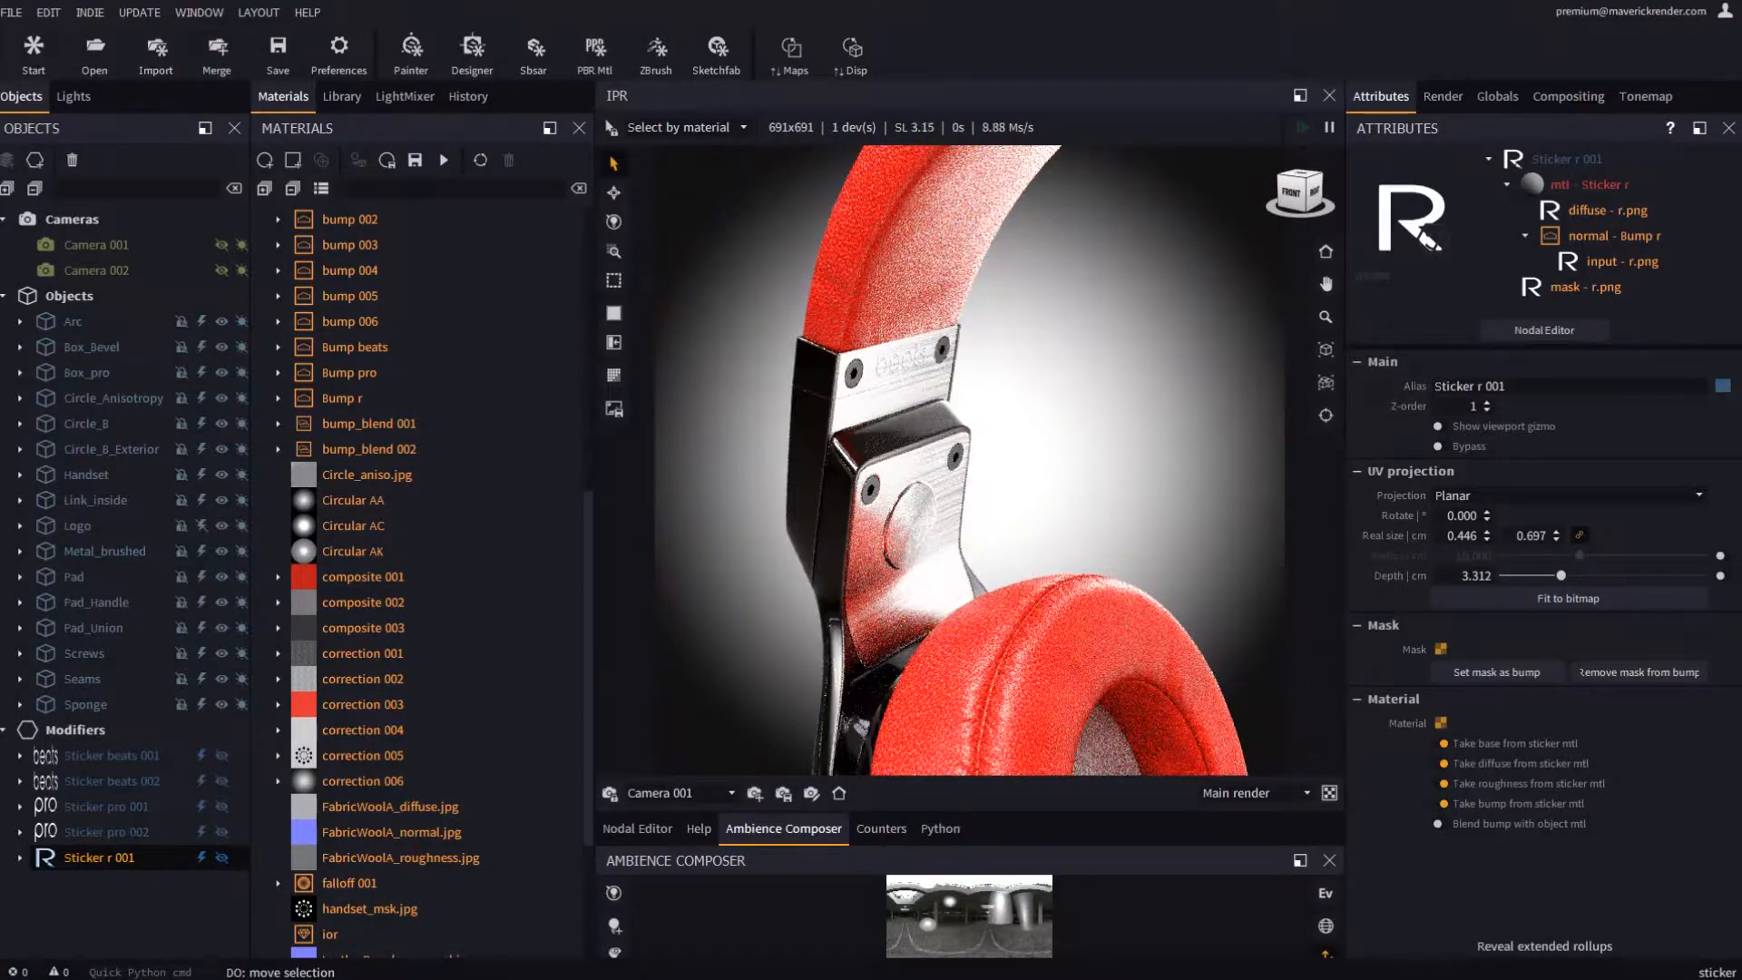
{"action": "key", "text": "alt+Tab"}
{"action": "scroll", "coordinate": [1252, 654], "scroll_direction": "up", "scroll_amount": 2}
{"action": "left_click", "coordinate": [1232, 694]}
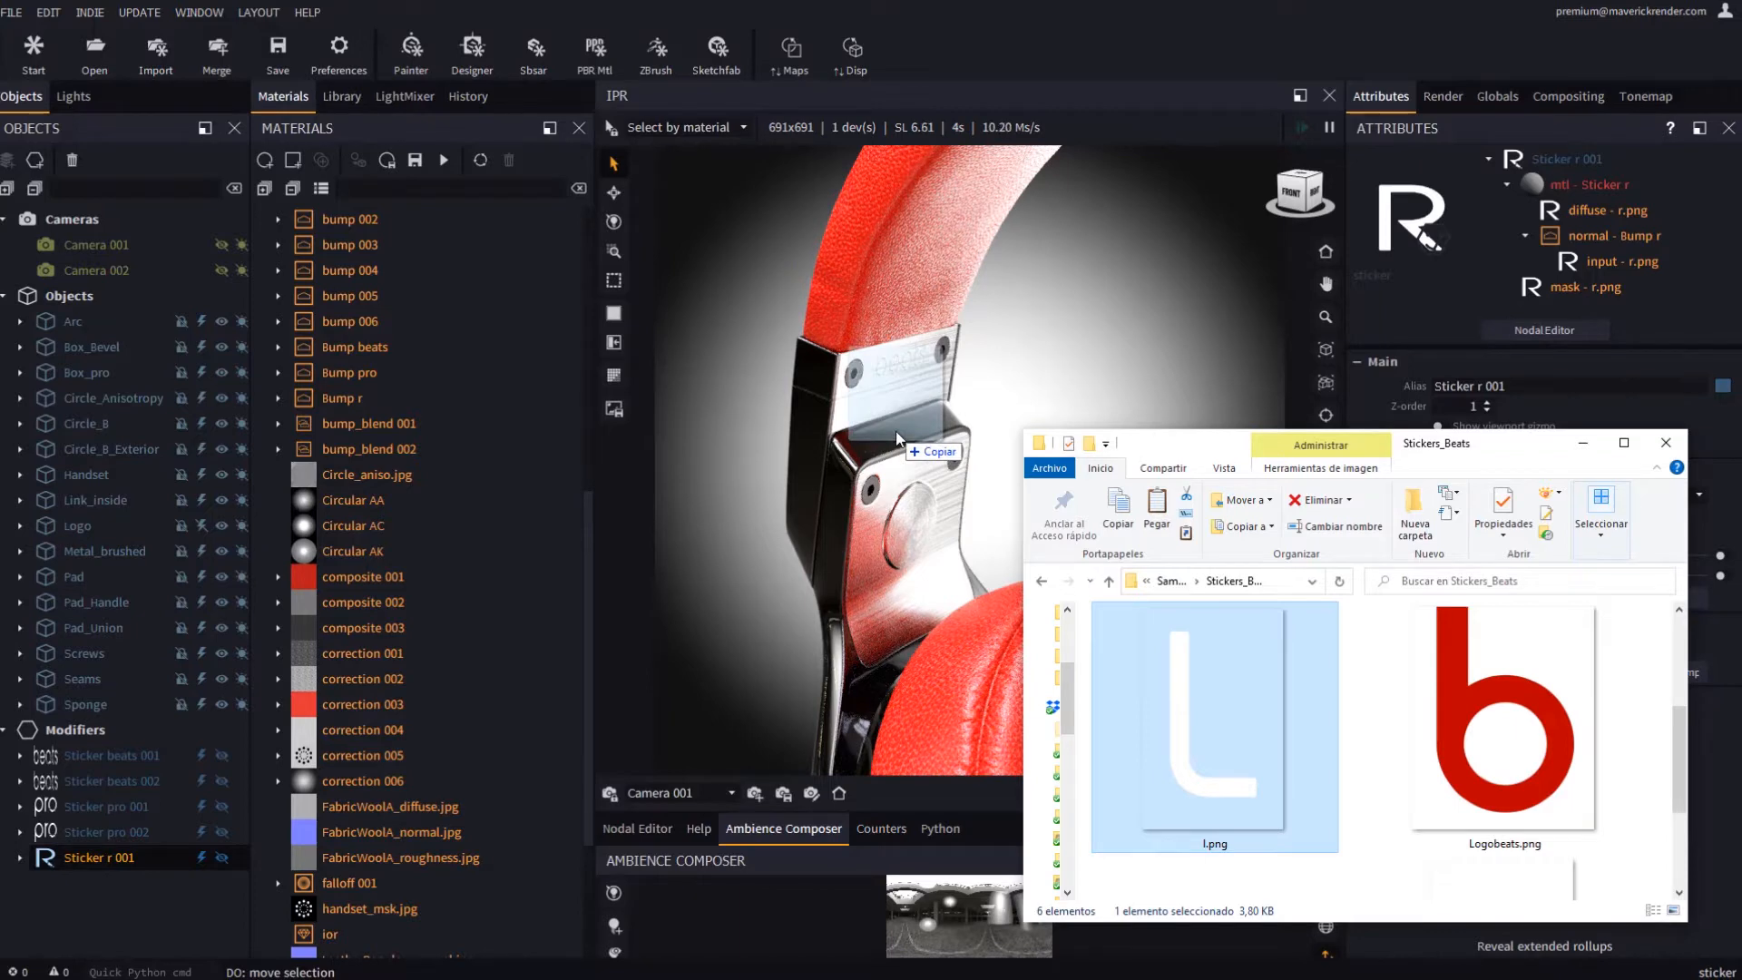
{"action": "left_click_drag", "start_coordinate": [896, 432], "coordinate": [896, 431]}
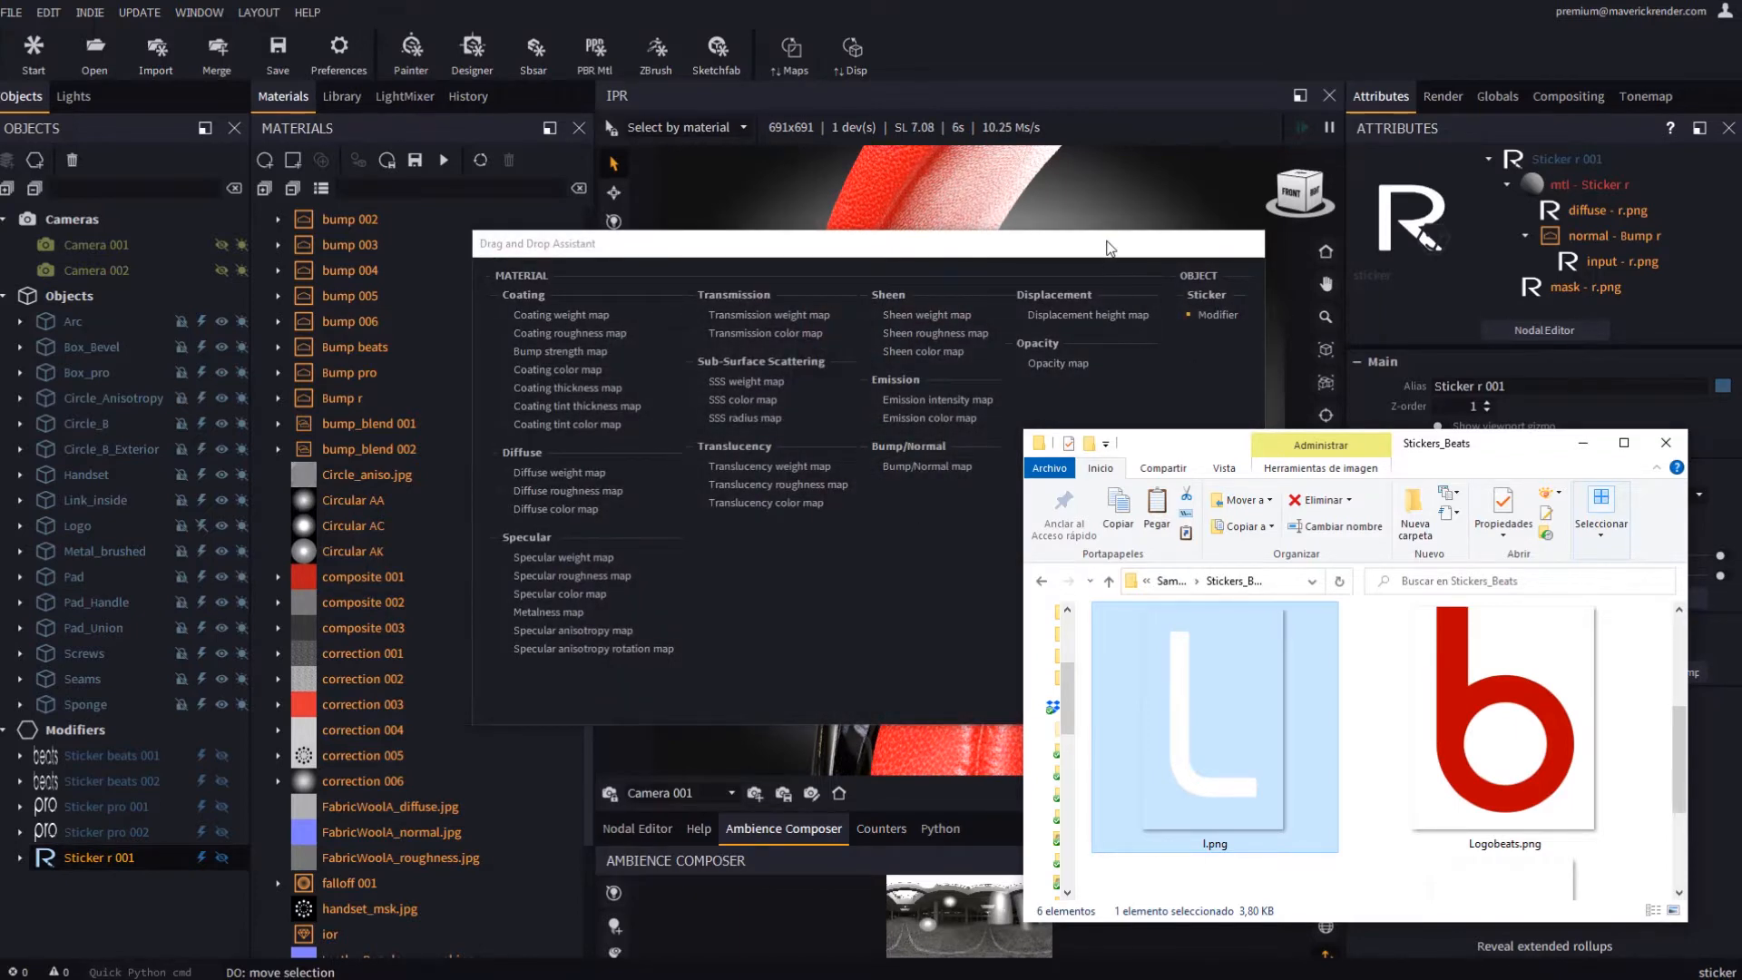
{"action": "left_click", "coordinate": [1109, 247]}
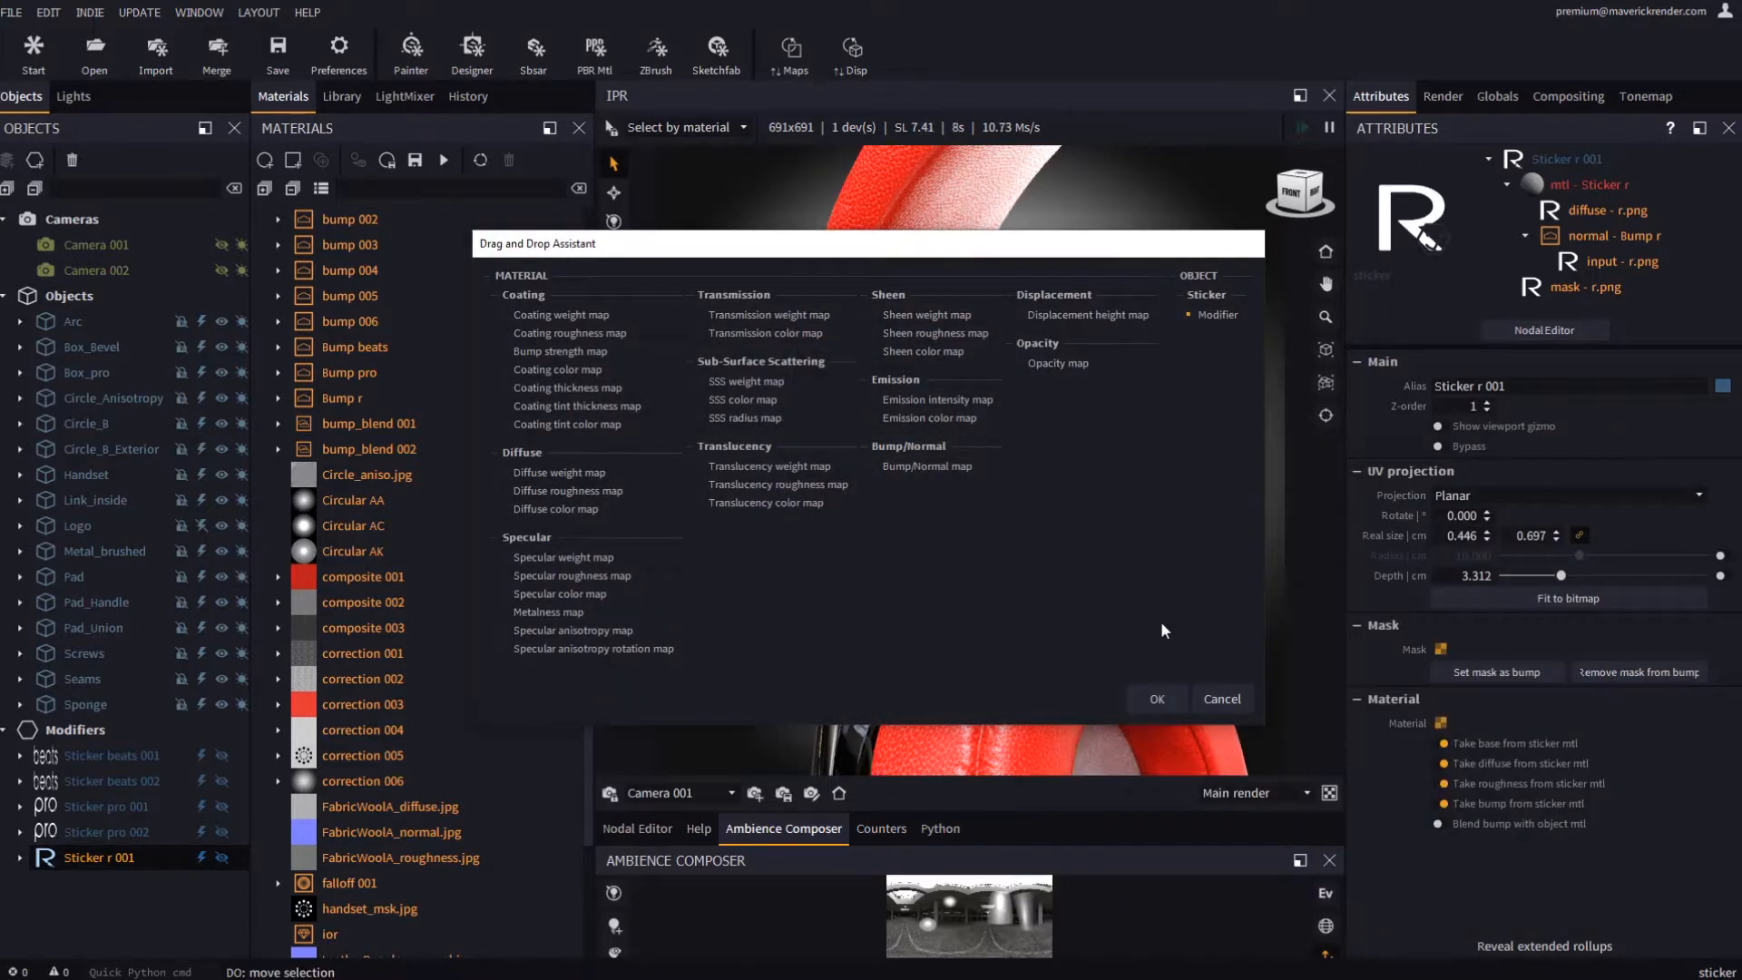
{"action": "left_click", "coordinate": [1157, 699]}
Scale the L sticker proportionally to about 0.421 by 0.658 cm and centre it on the black block
{"action": "scroll", "coordinate": [914, 510], "scroll_direction": "up", "scroll_amount": 5}
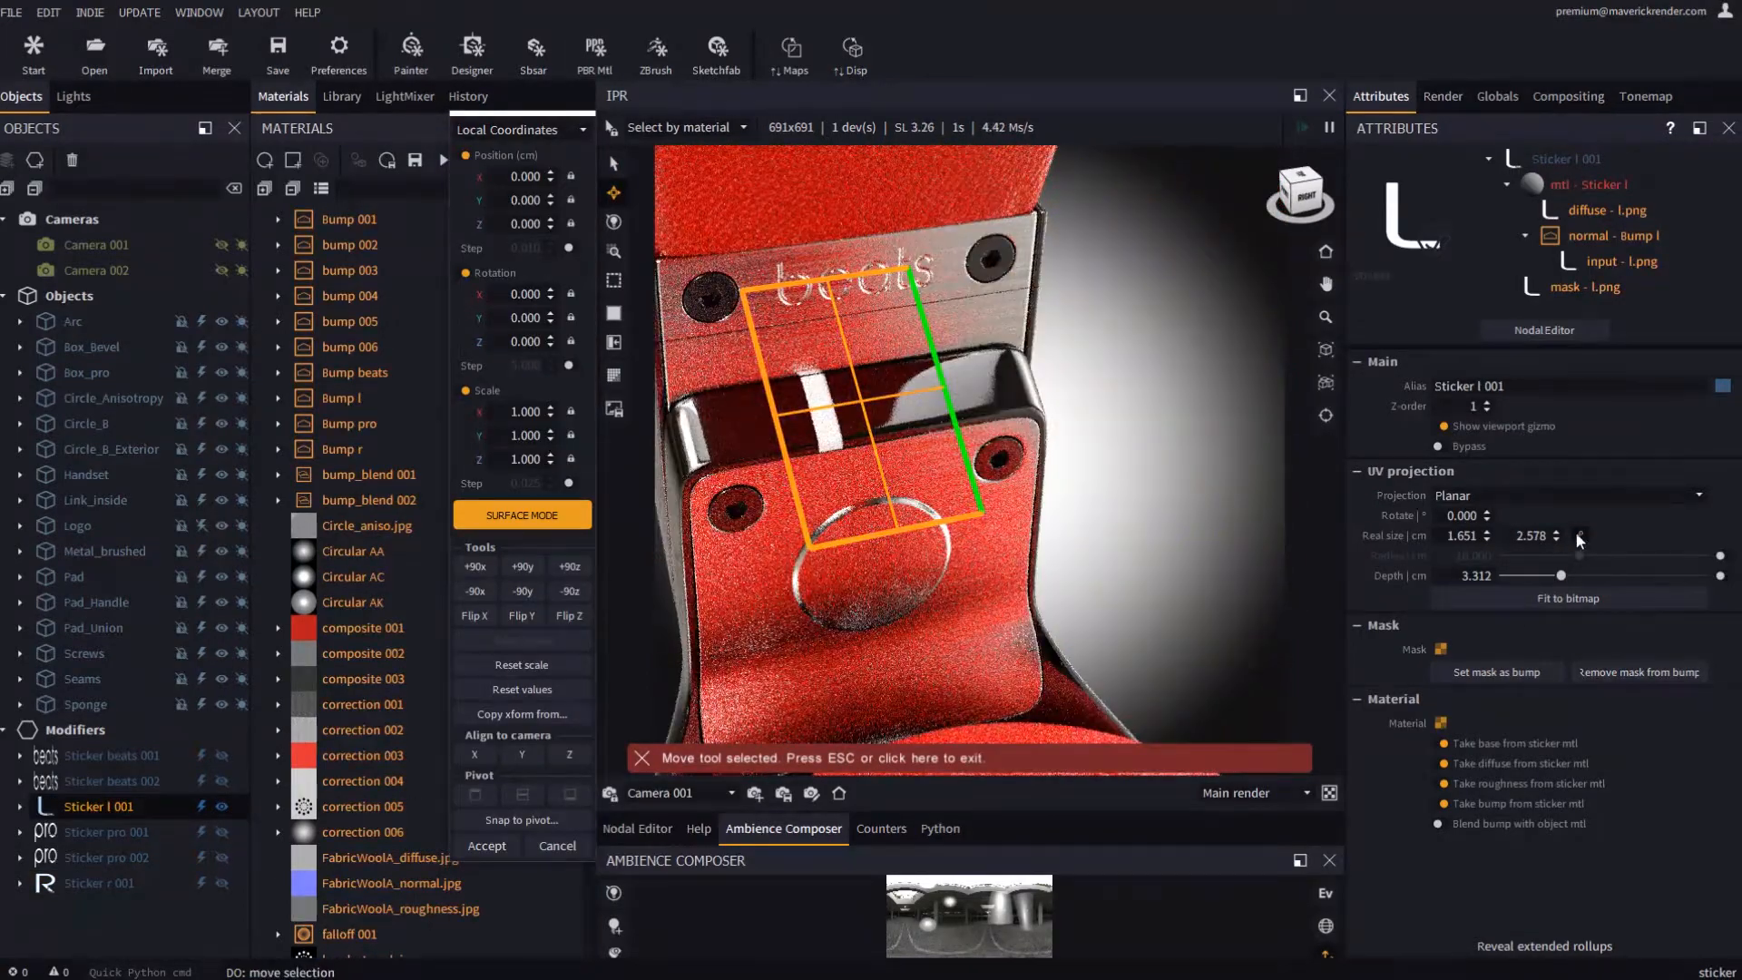
{"action": "left_click_drag", "start_coordinate": [1558, 544], "coordinate": [1556, 622]}
{"action": "scroll", "coordinate": [801, 486], "scroll_direction": "up", "scroll_amount": 4}
{"action": "left_click_drag", "start_coordinate": [801, 487], "coordinate": [862, 490]}
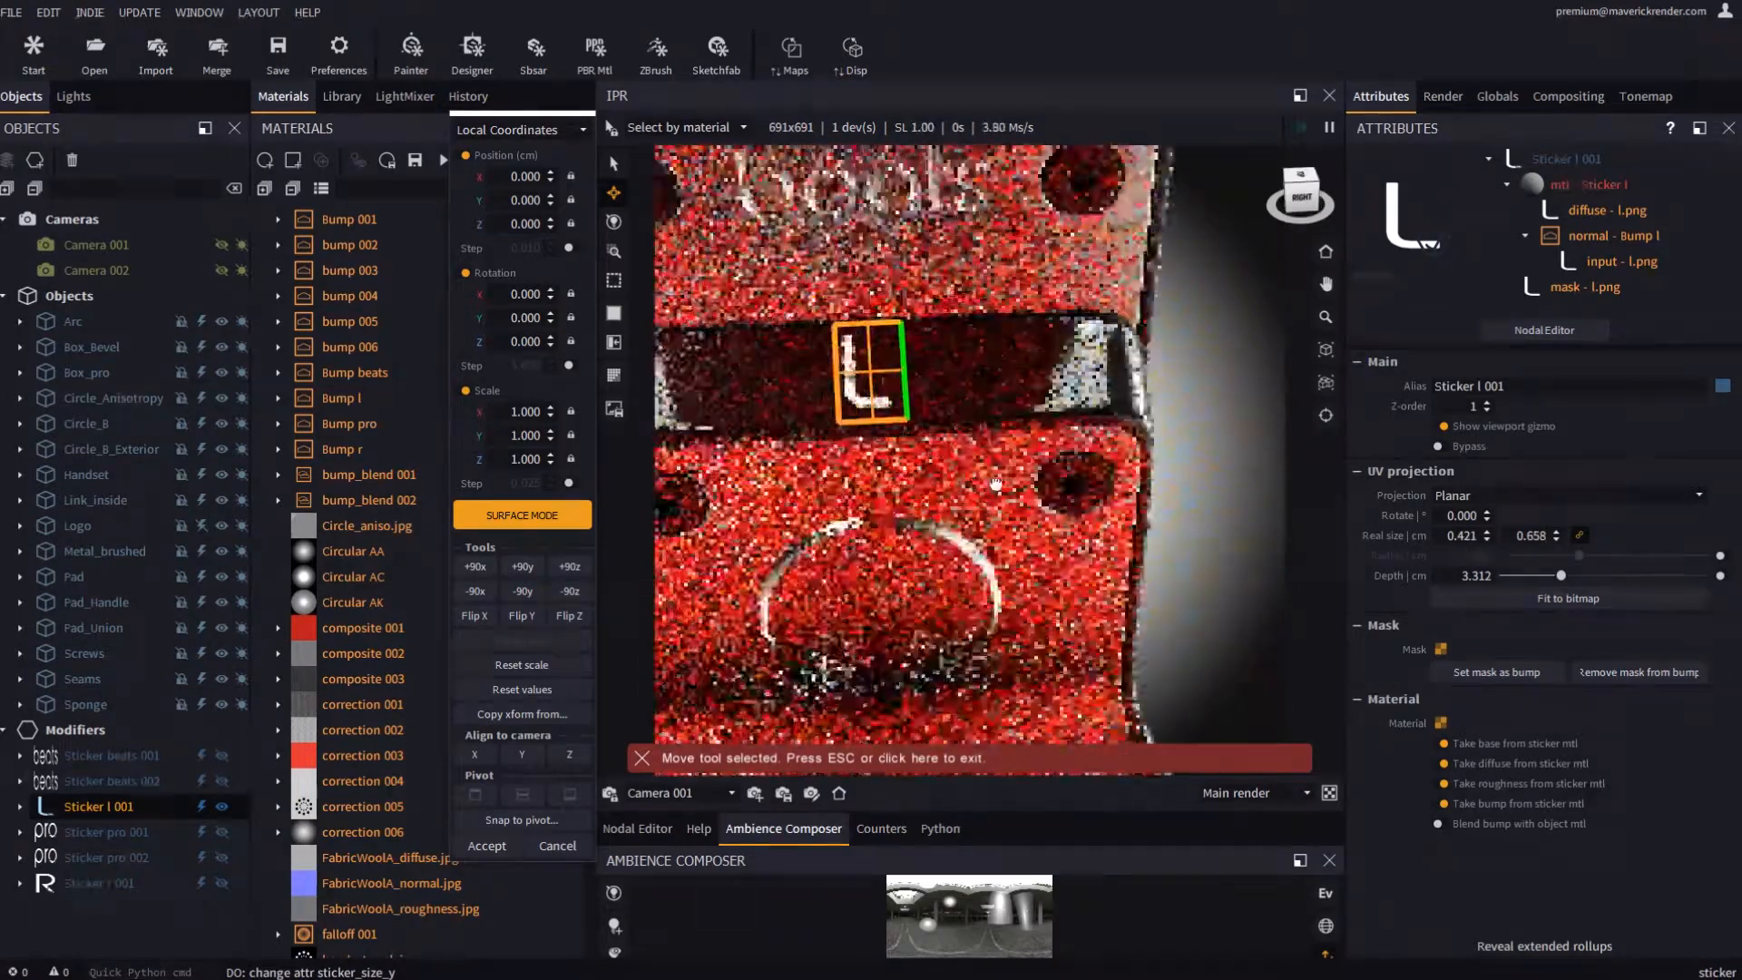
{"action": "middle_click_drag", "start_coordinate": [862, 490], "coordinate": [949, 501]}
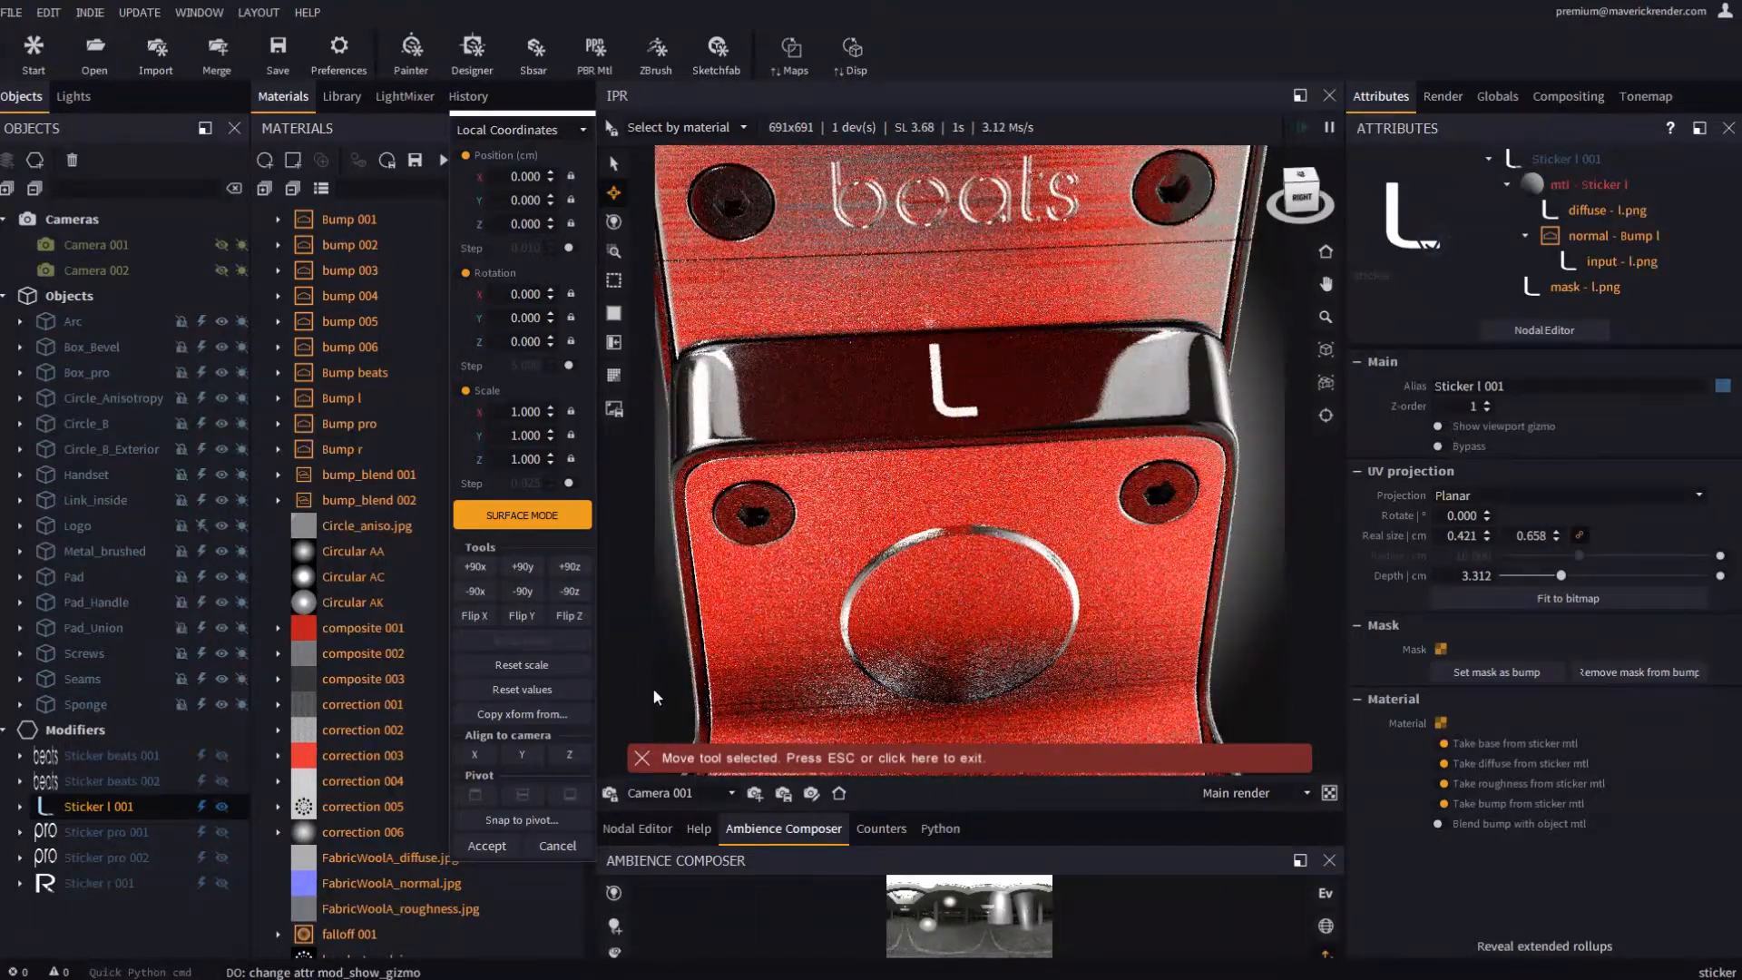
{"action": "left_click", "coordinate": [492, 851]}
Add Logobeats.png as a sticker modifier on the light disc at the centre of the outer ear cup
{"action": "scroll", "coordinate": [909, 602], "scroll_direction": "down", "scroll_amount": 6}
{"action": "left_click_drag", "start_coordinate": [908, 603], "coordinate": [1111, 585]}
{"action": "middle_click_drag", "start_coordinate": [1110, 585], "coordinate": [916, 512]}
{"action": "scroll", "coordinate": [917, 513], "scroll_direction": "down", "scroll_amount": 3}
{"action": "left_click_drag", "start_coordinate": [1179, 540], "coordinate": [955, 494]}
{"action": "scroll", "coordinate": [955, 494], "scroll_direction": "up", "scroll_amount": 3}
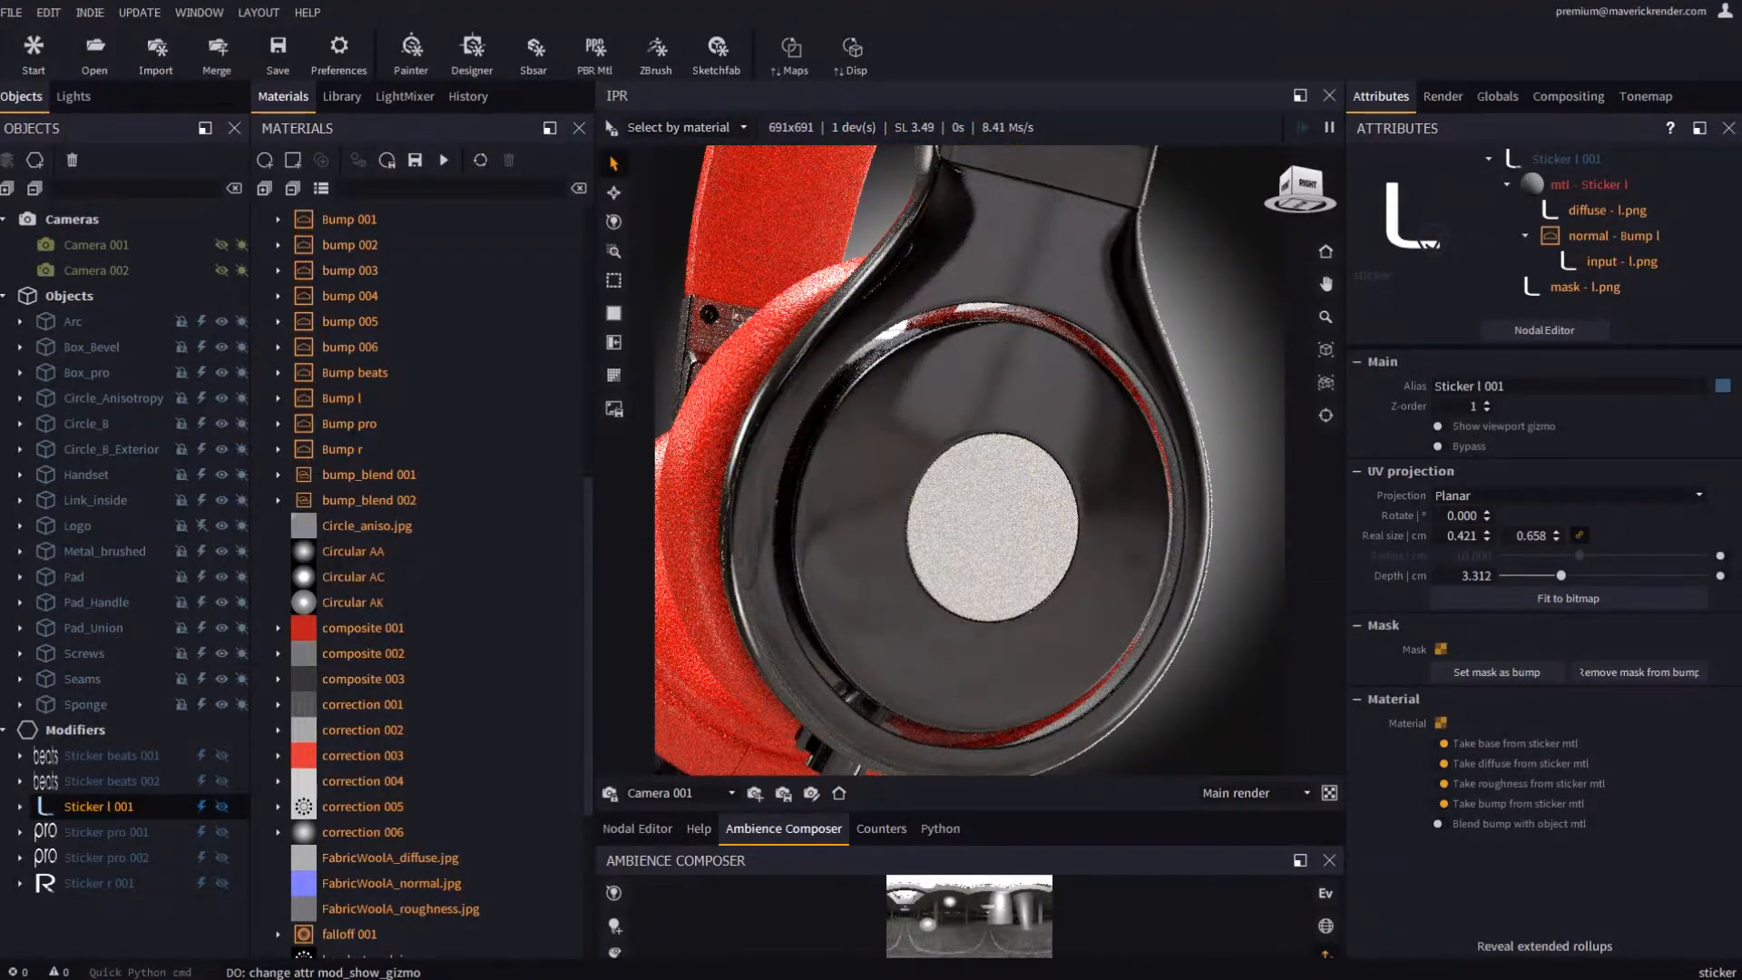
{"action": "key", "text": "alt+Tab"}
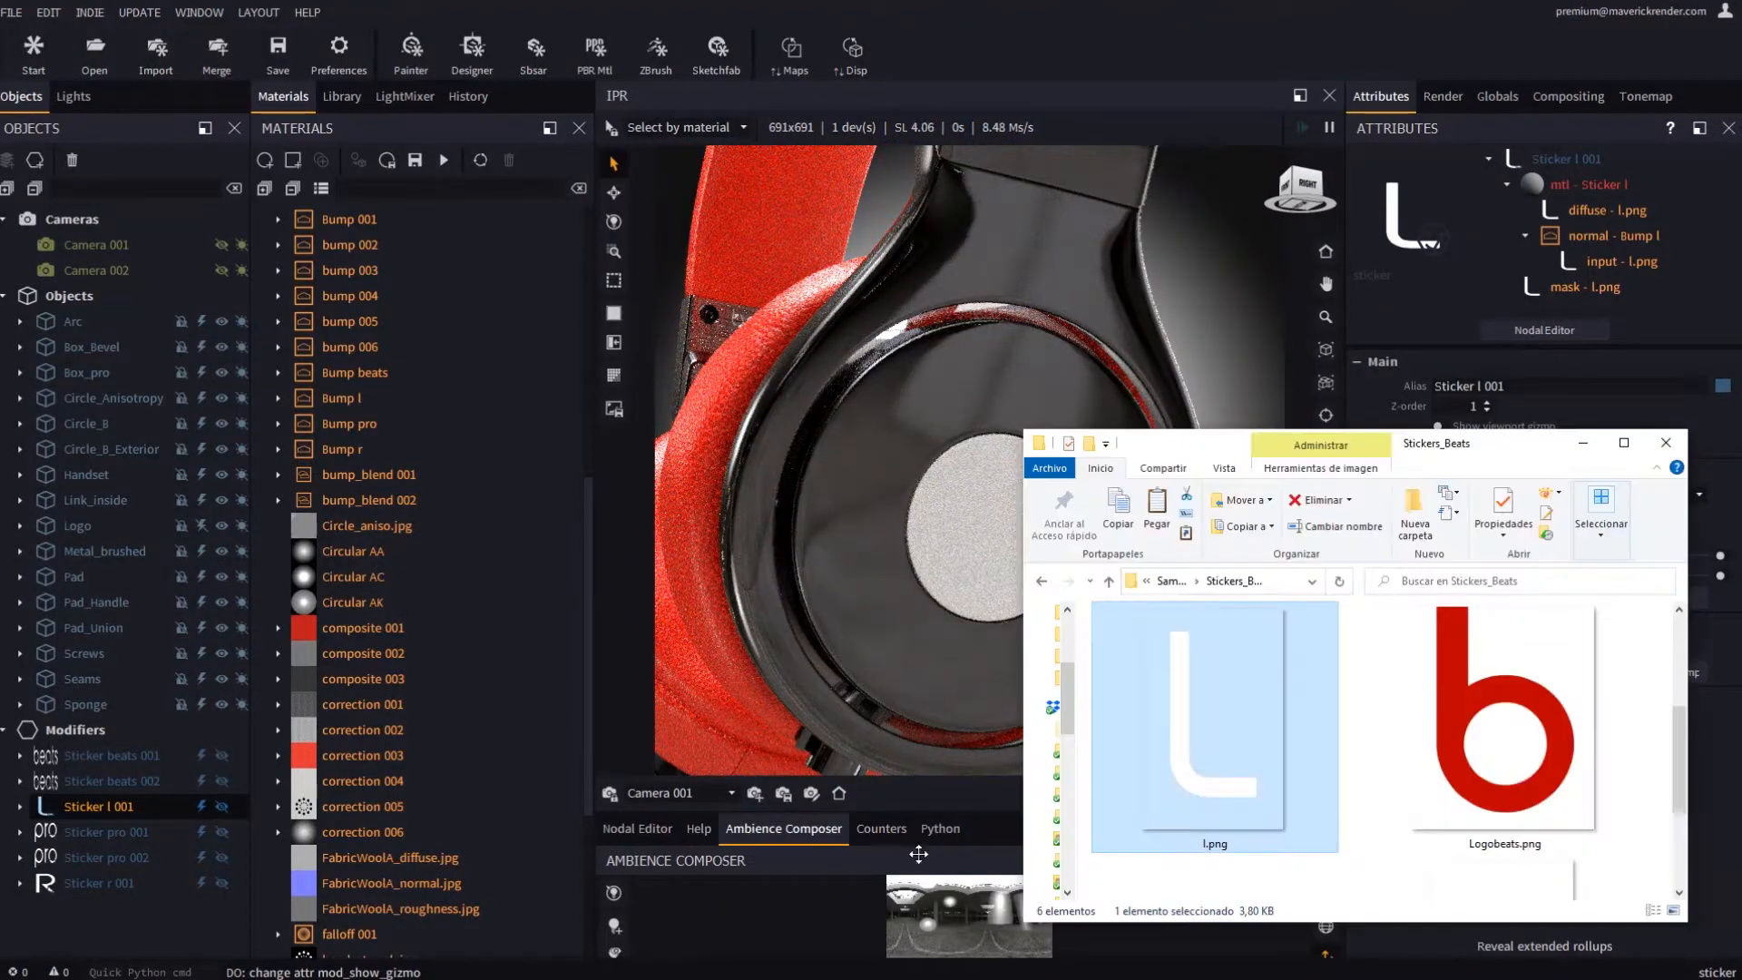
{"action": "left_click", "coordinate": [1503, 772]}
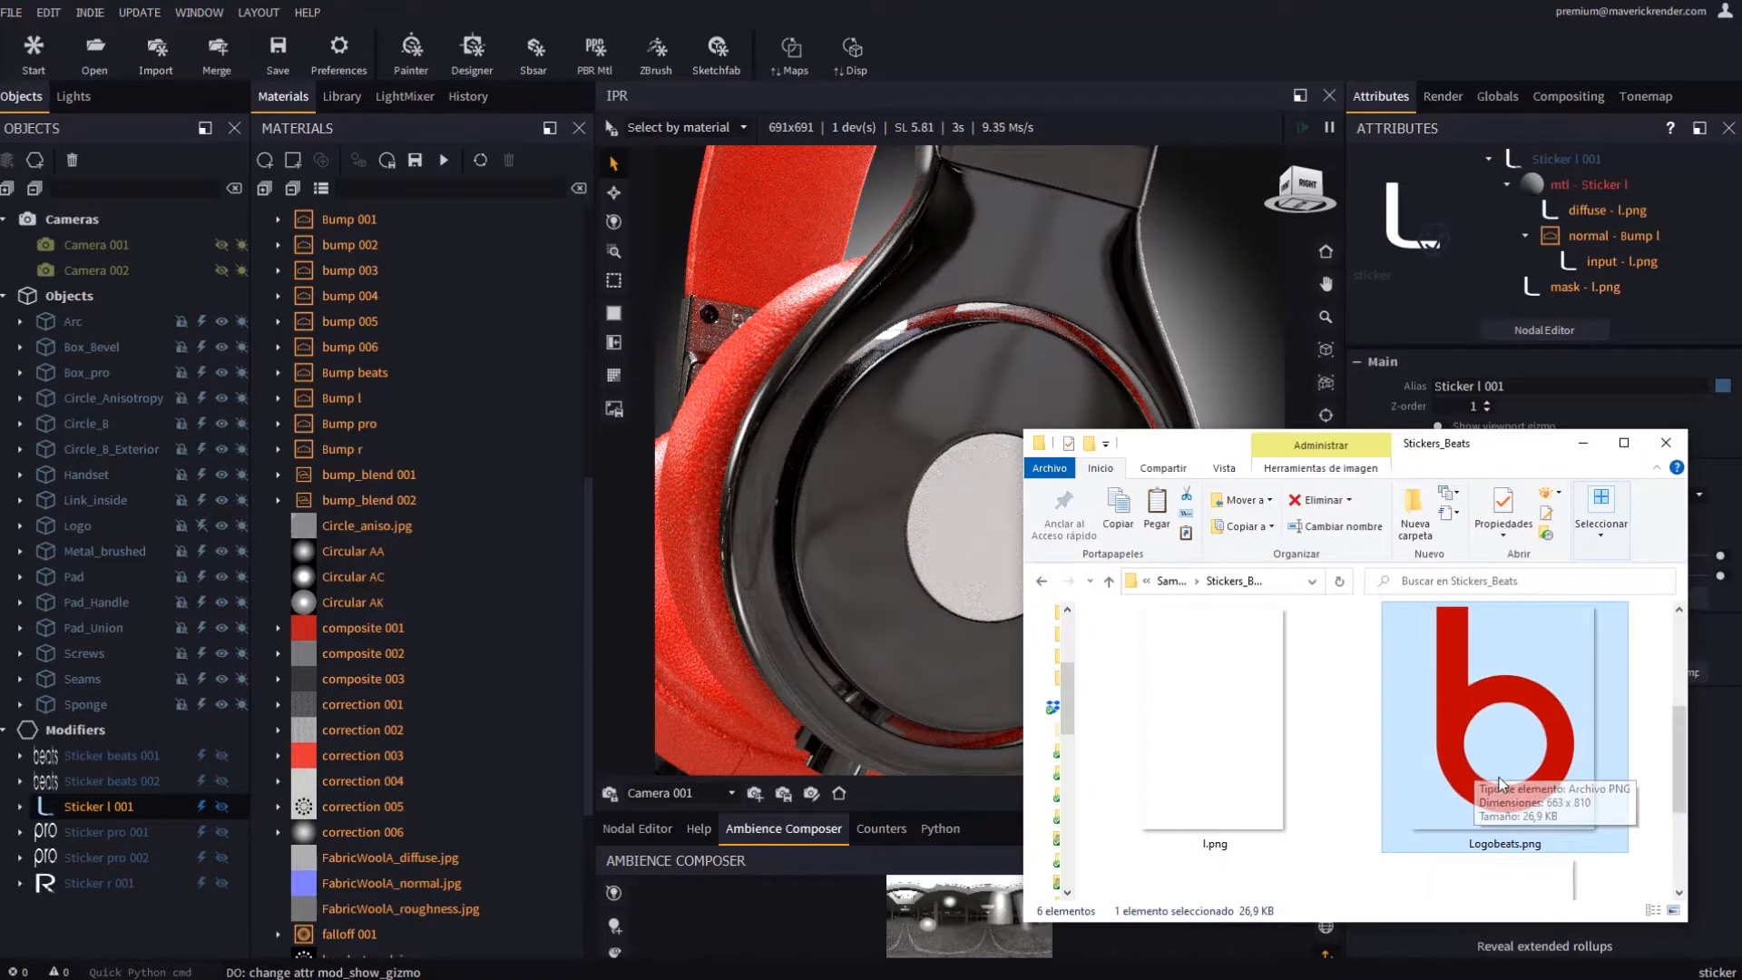
{"action": "left_click_drag", "start_coordinate": [1041, 600], "coordinate": [1202, 306]}
{"action": "left_click_drag", "start_coordinate": [1114, 274], "coordinate": [1208, 316]}
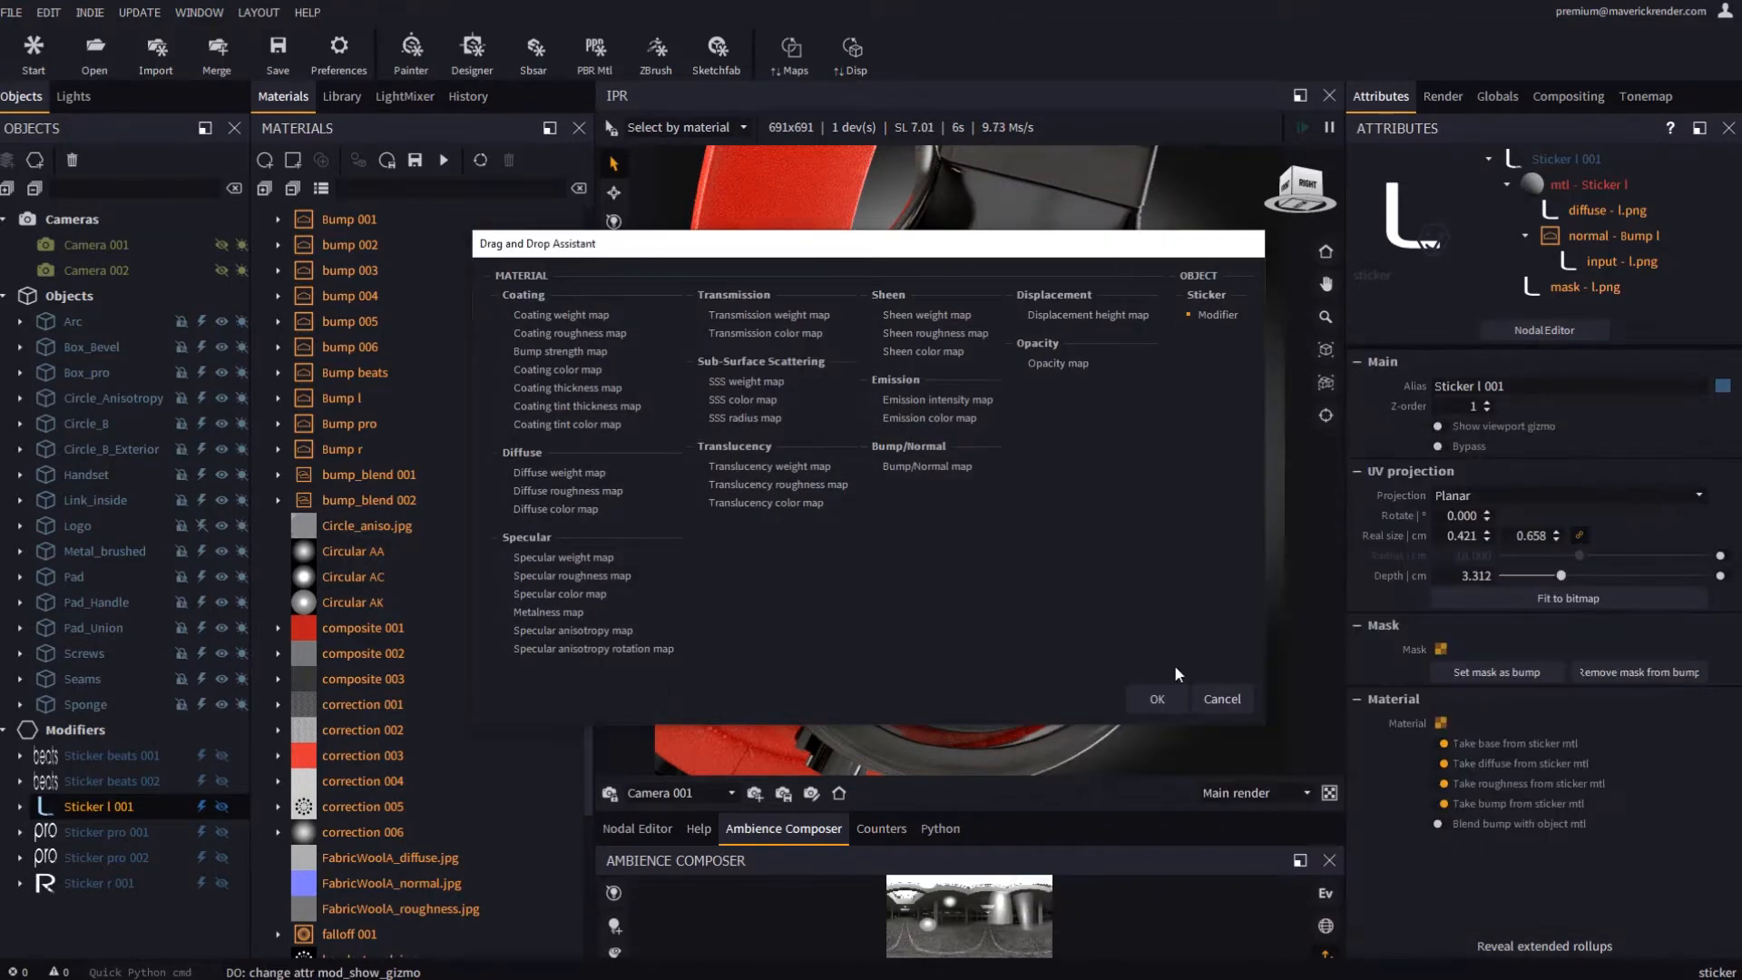
{"action": "left_click", "coordinate": [1156, 699]}
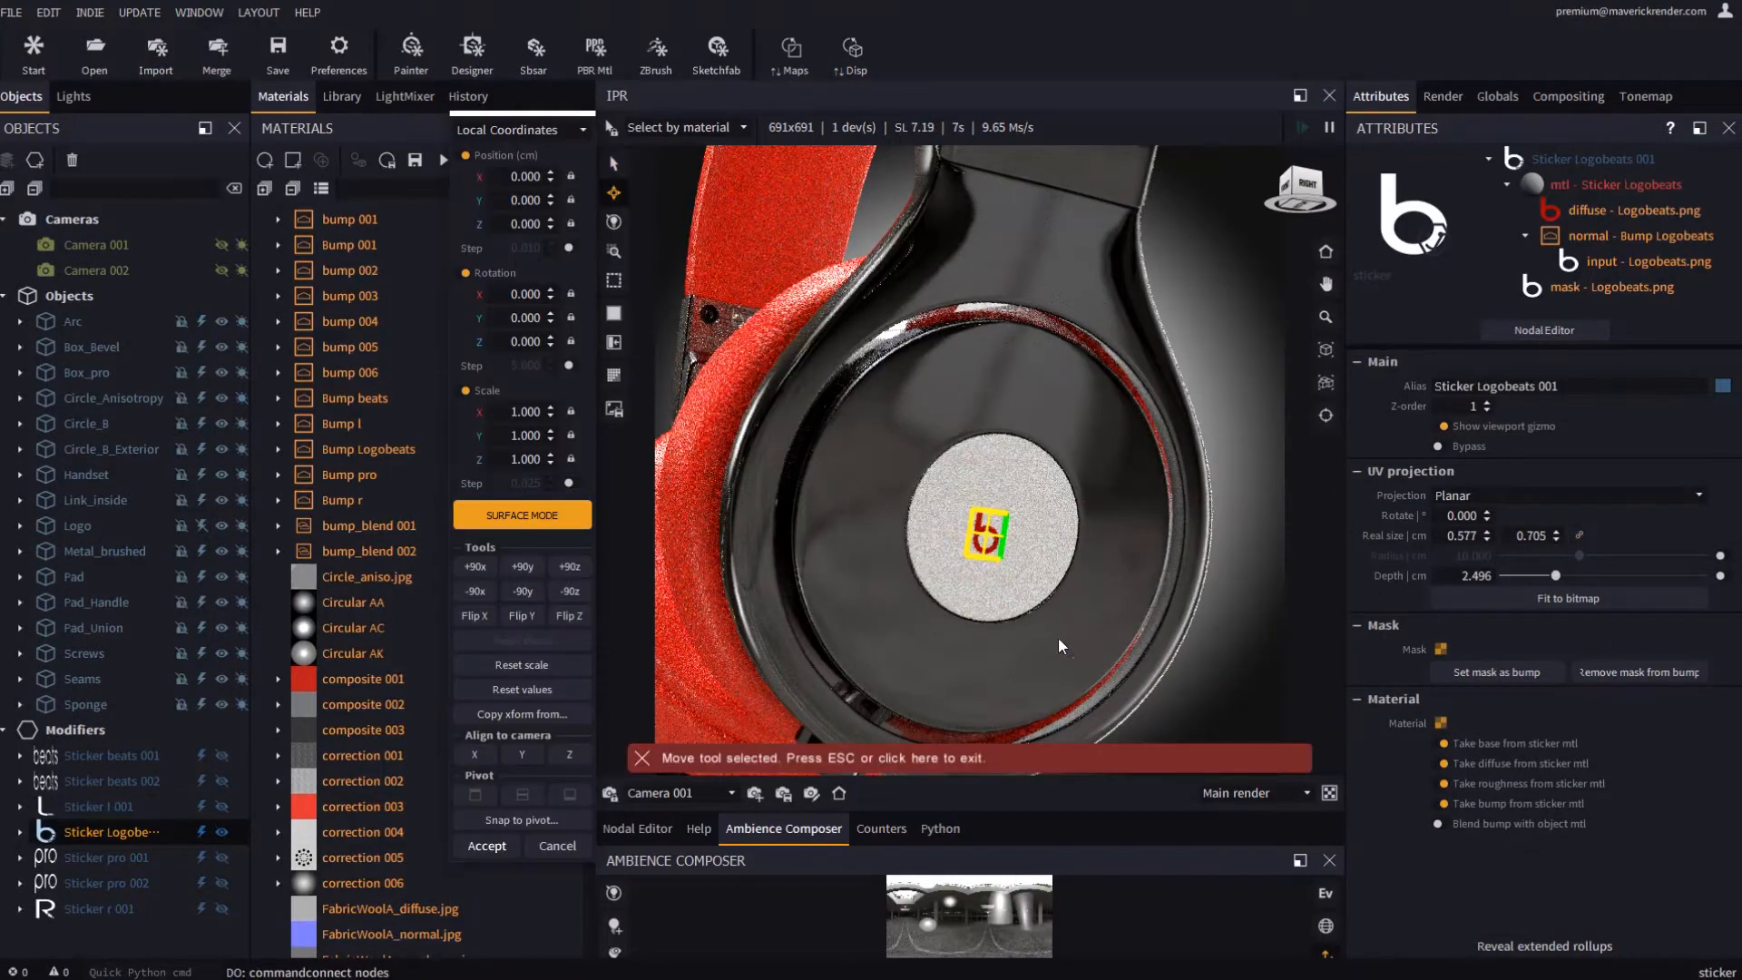
Scale the Logobeats sticker proportionally to about 2.397 by 2.928 cm and position it so the b fits the disc
{"action": "left_click_drag", "start_coordinate": [969, 612], "coordinate": [977, 608]}
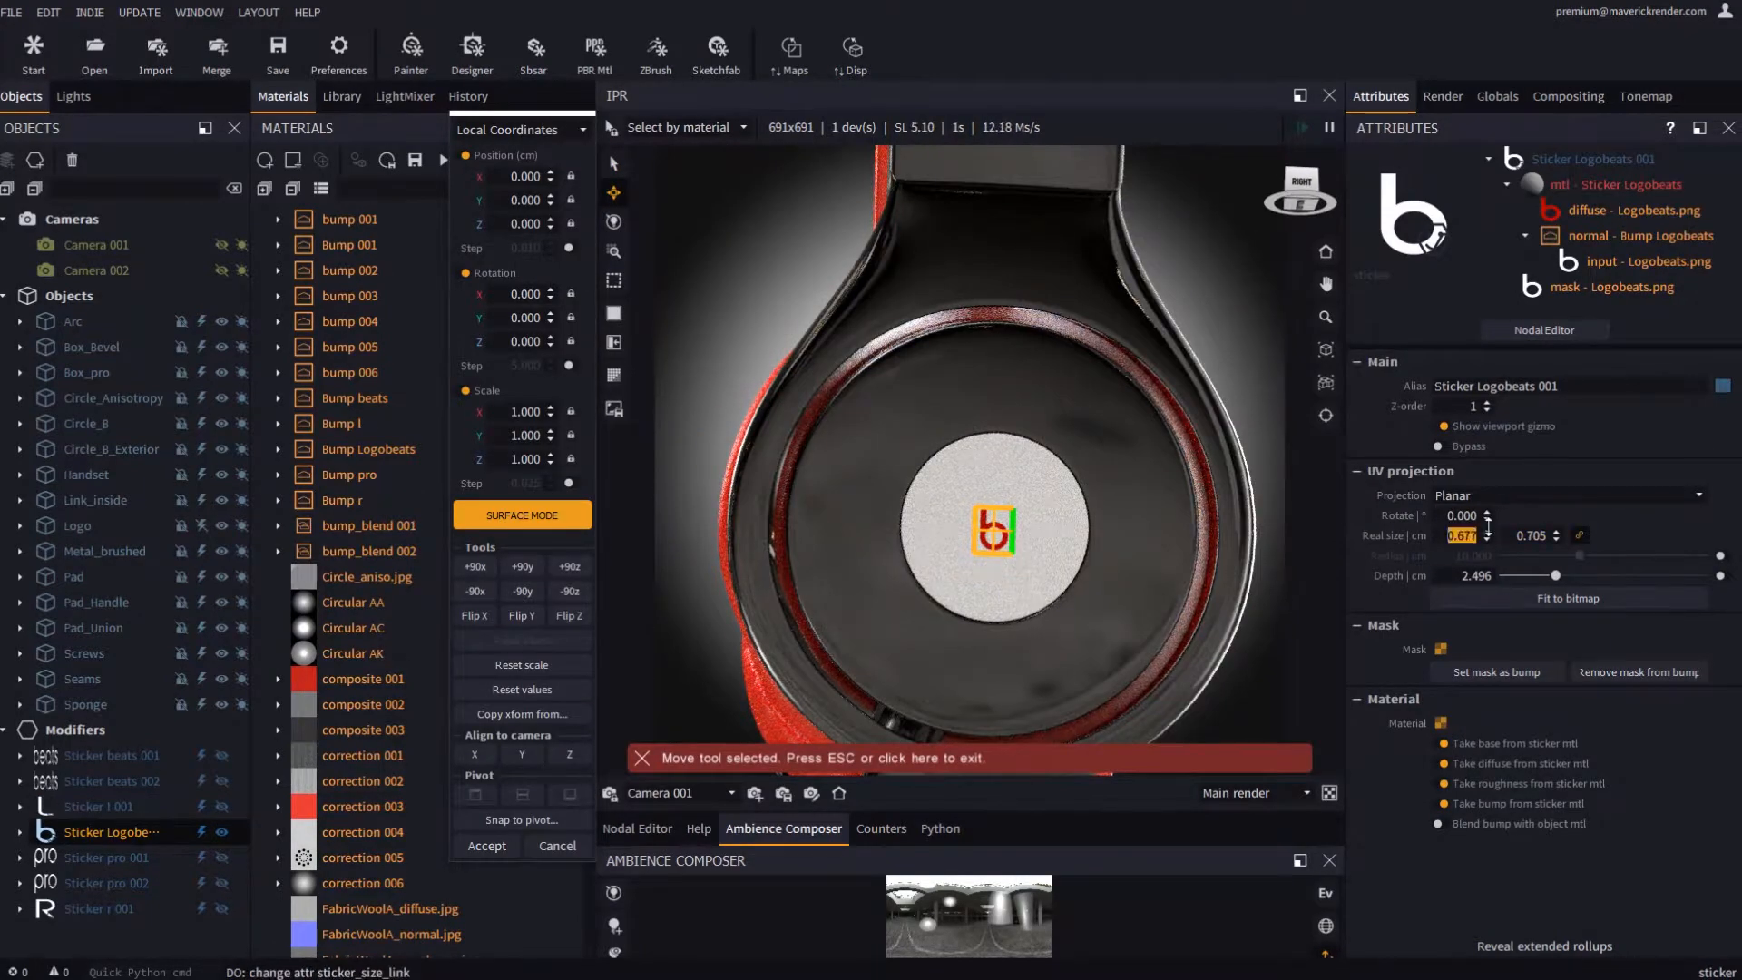
{"action": "left_click_drag", "start_coordinate": [1488, 526], "coordinate": [1509, 448]}
{"action": "left_click_drag", "start_coordinate": [991, 552], "coordinate": [998, 515]}
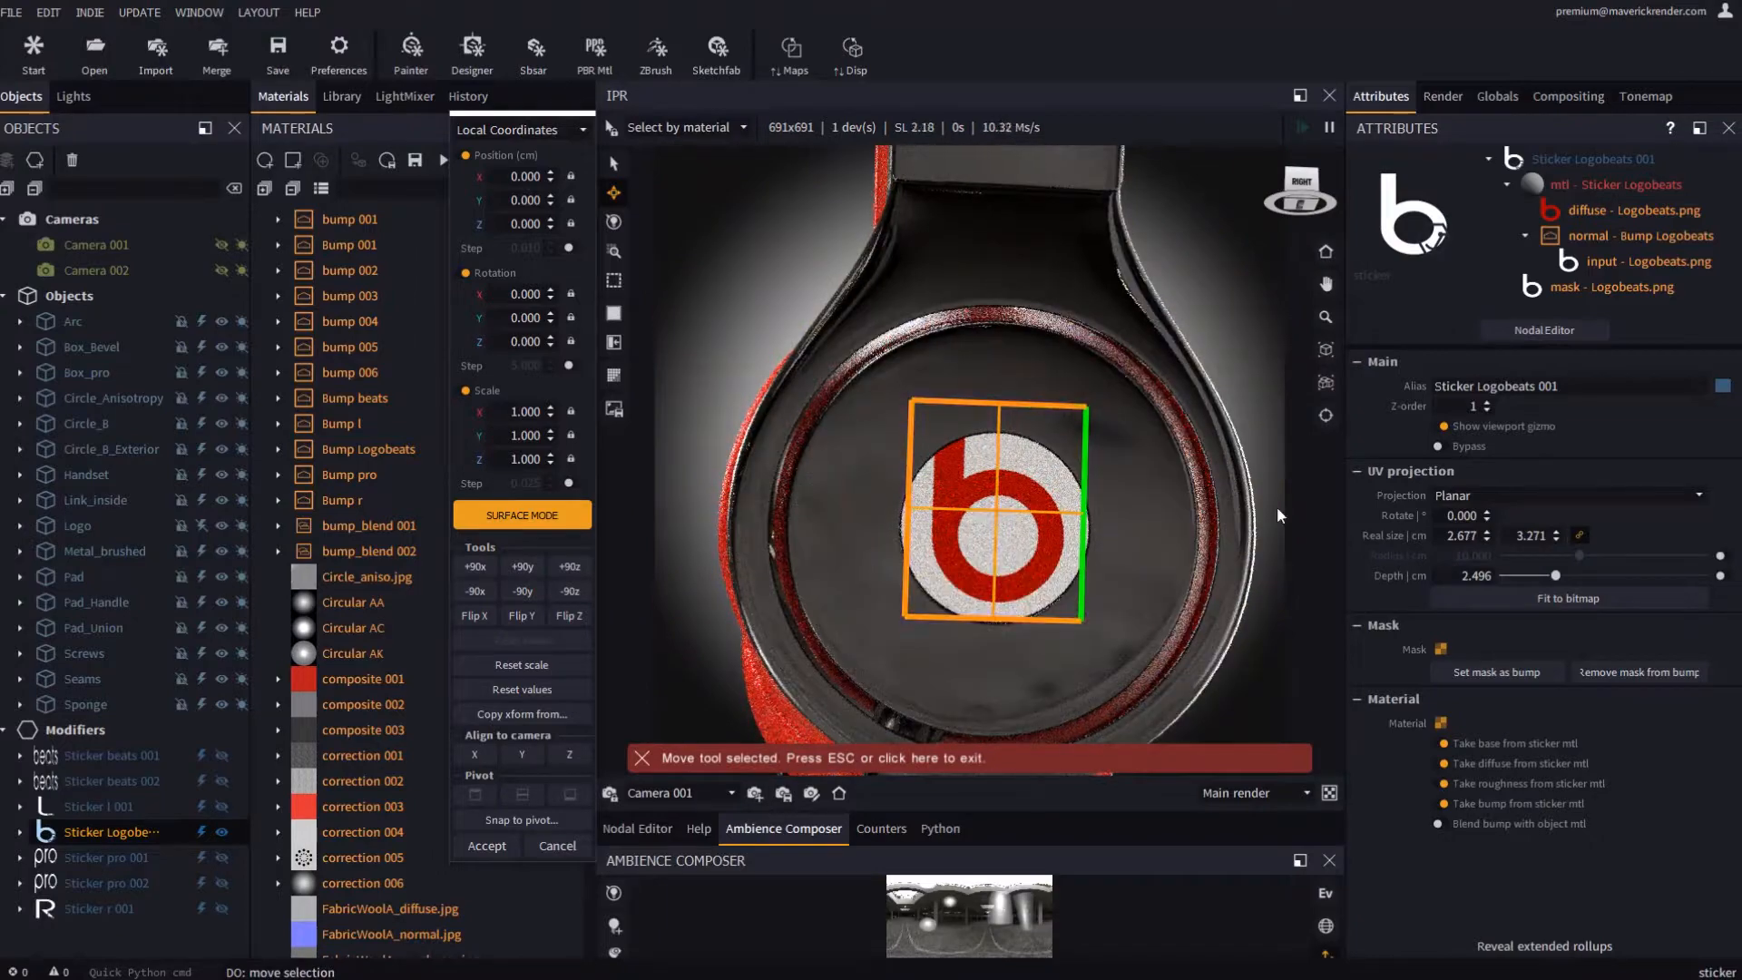
{"action": "left_click_drag", "start_coordinate": [1484, 537], "coordinate": [1478, 548]}
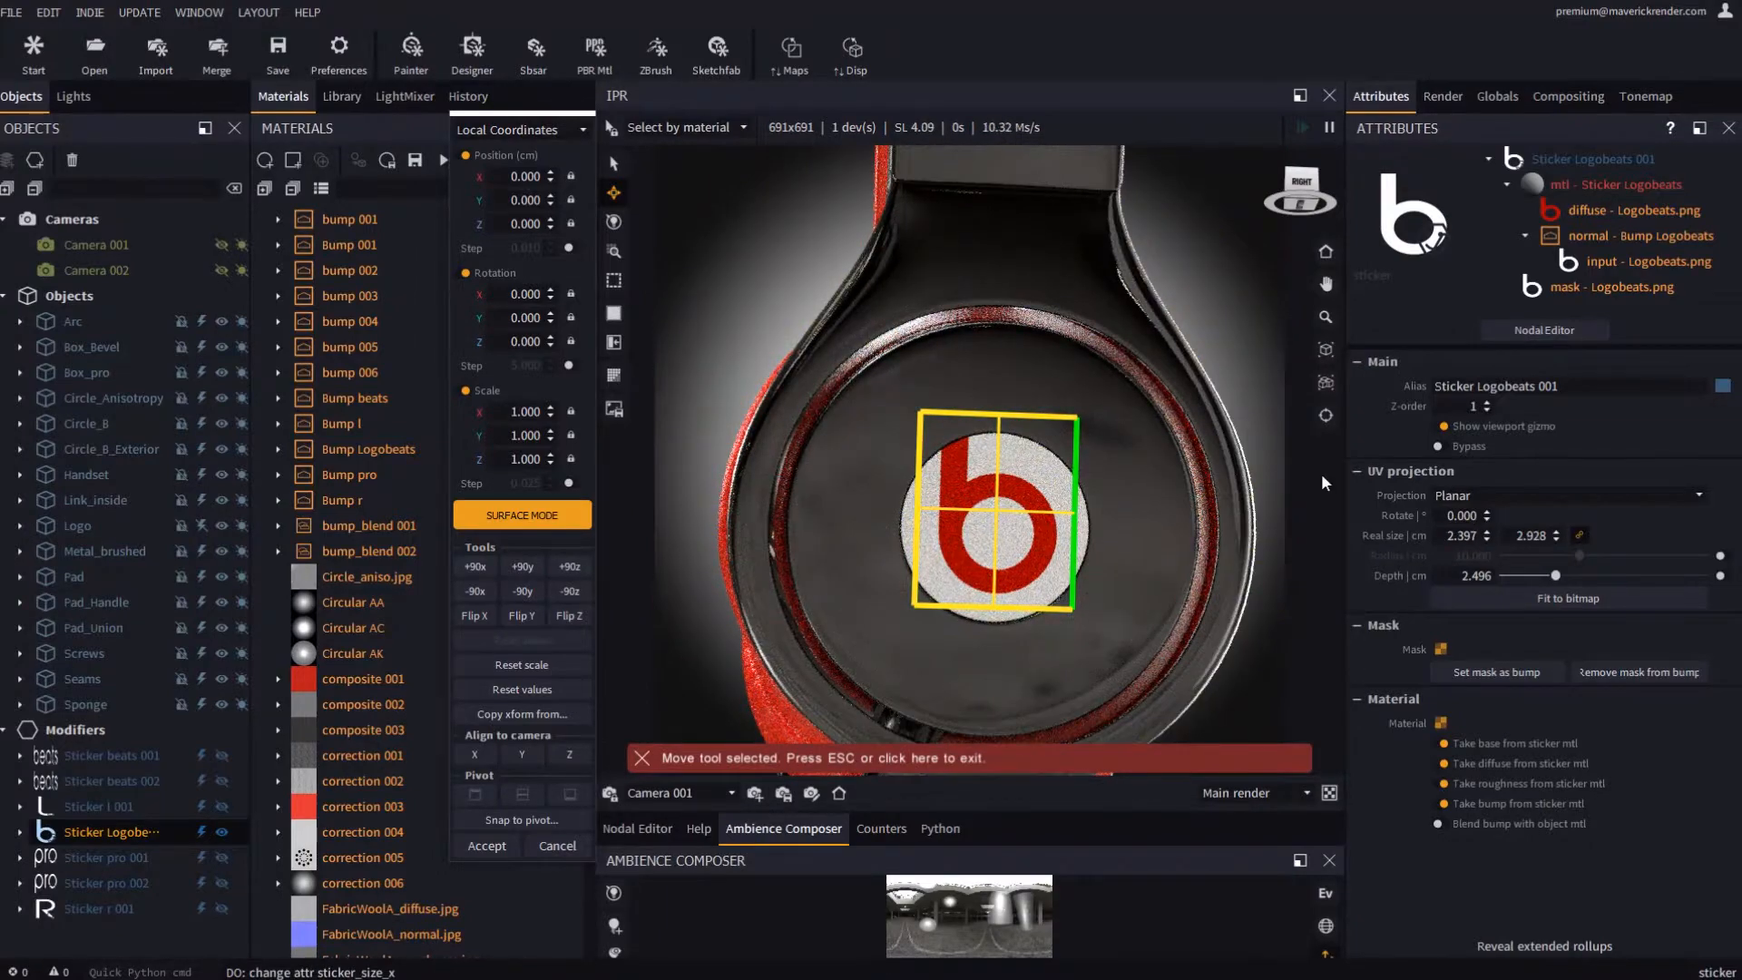
{"action": "left_click", "coordinate": [506, 852]}
Change the Logobeats sticker's material type from standard to metal
{"action": "middle_click_drag", "start_coordinate": [979, 602], "coordinate": [1039, 612]}
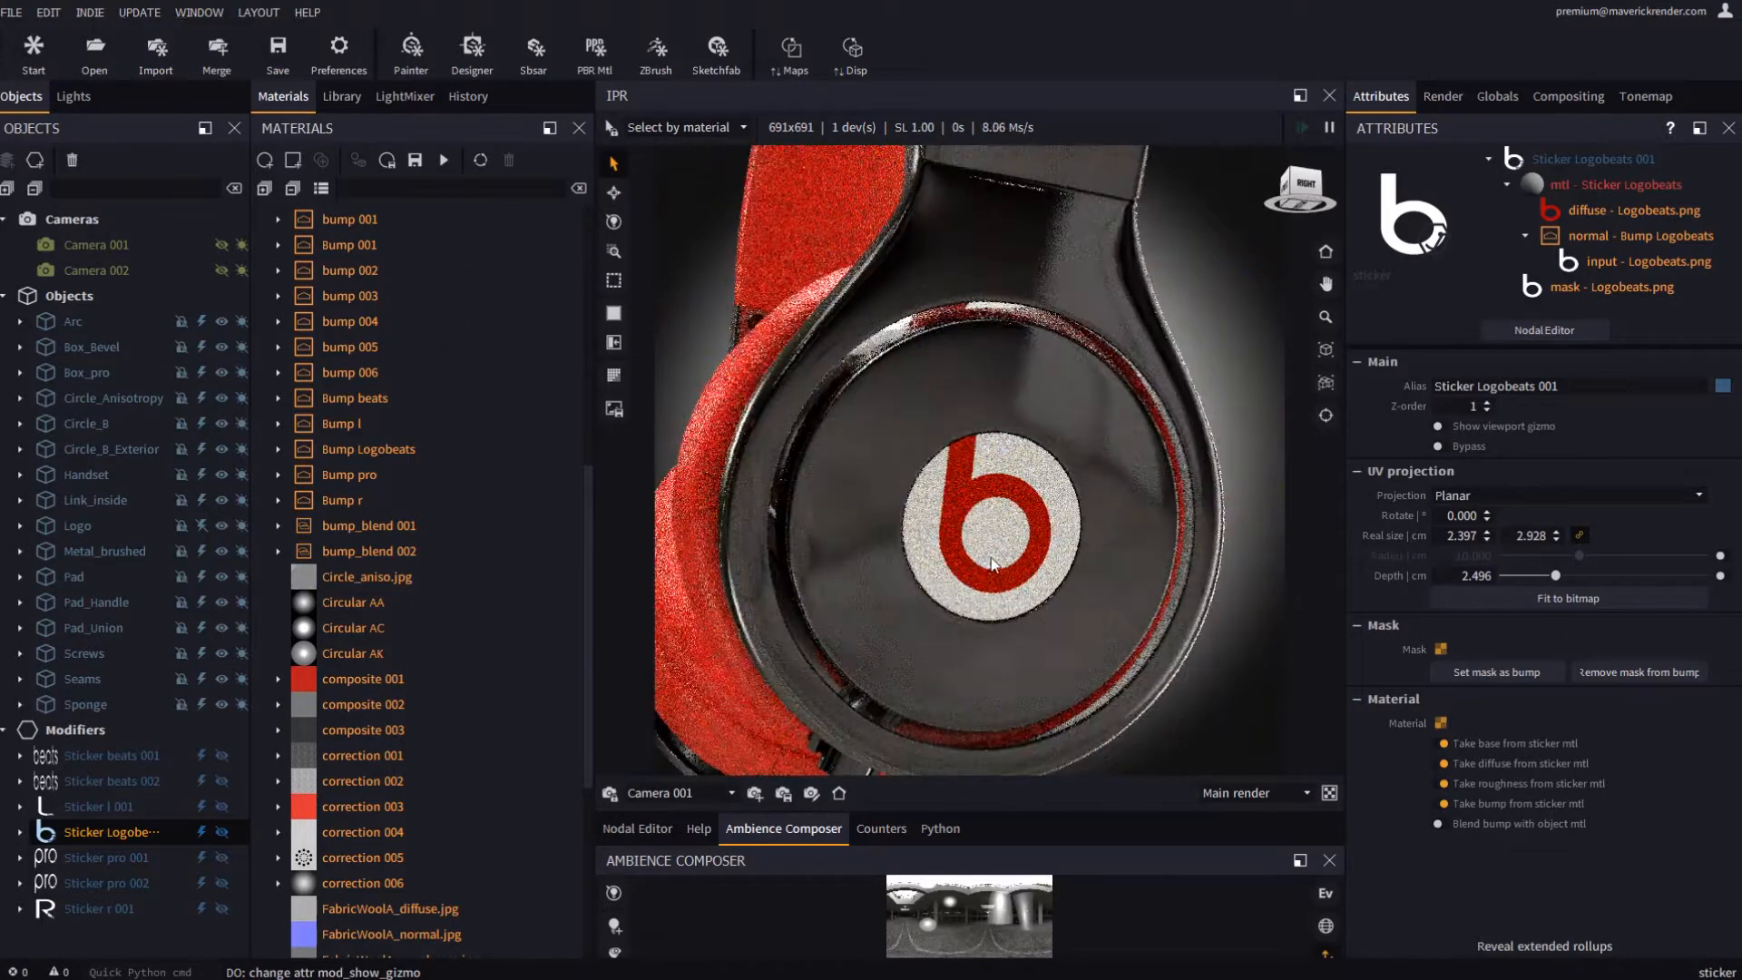
{"action": "scroll", "coordinate": [1039, 612], "scroll_direction": "up", "scroll_amount": 3}
{"action": "left_click", "coordinate": [1572, 188]}
{"action": "left_click", "coordinate": [1403, 272]}
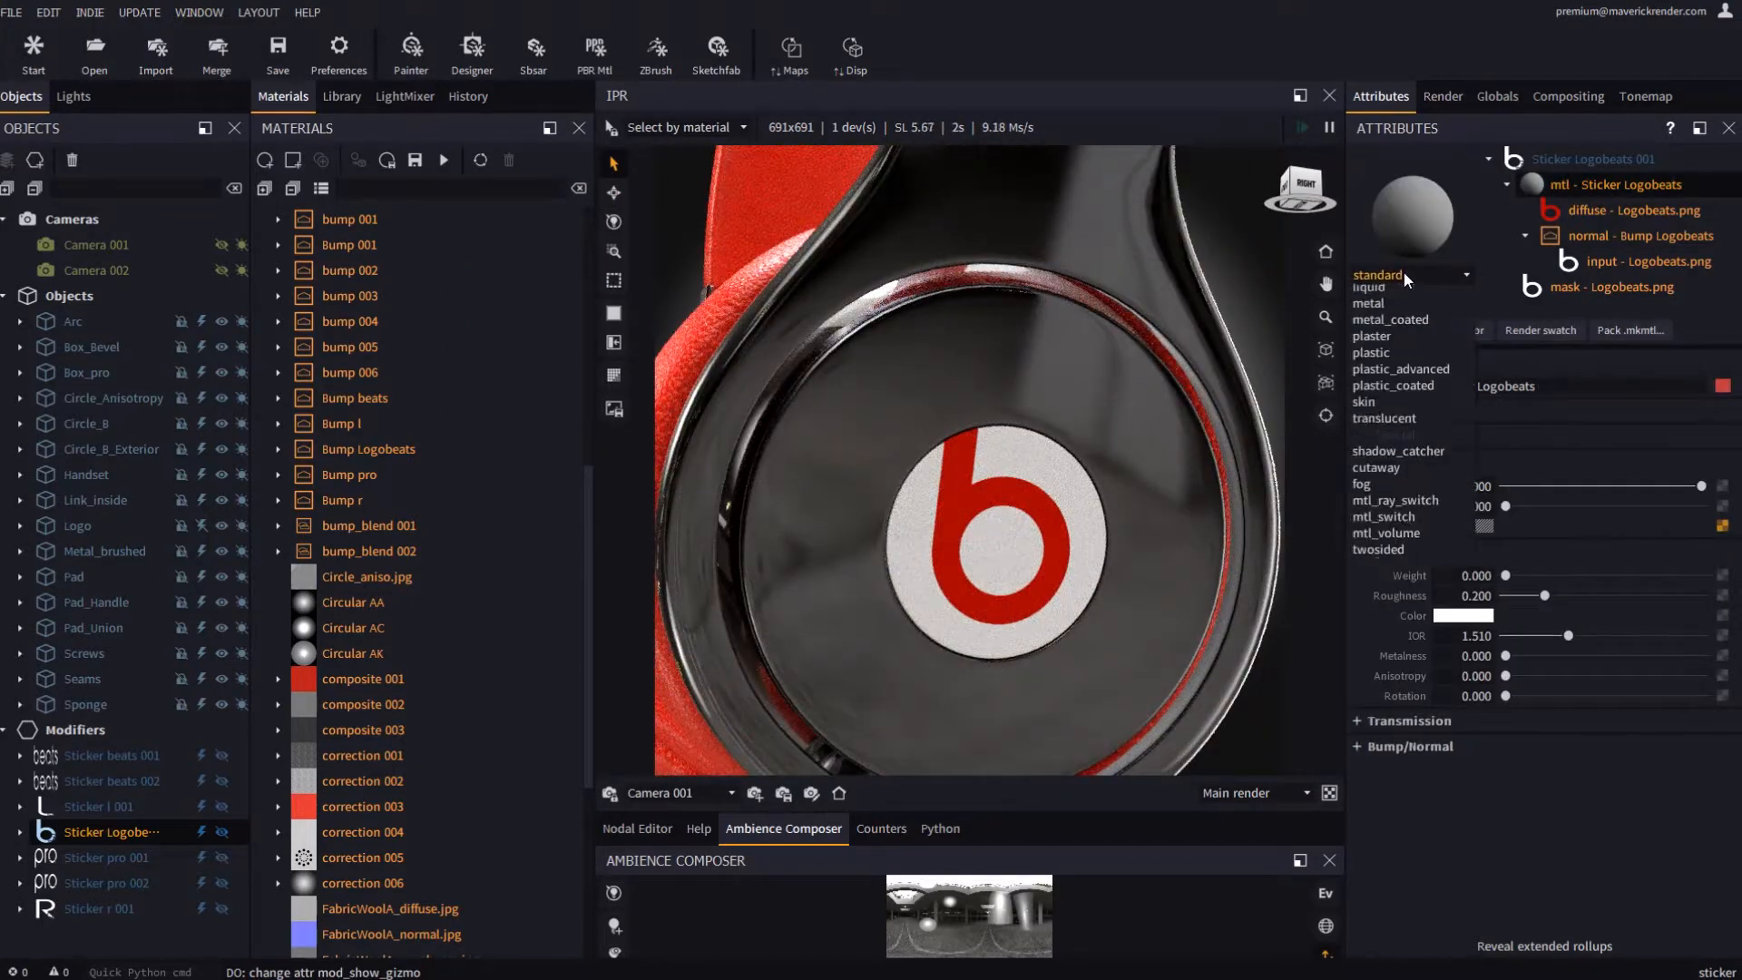
{"action": "left_click", "coordinate": [1379, 457]}
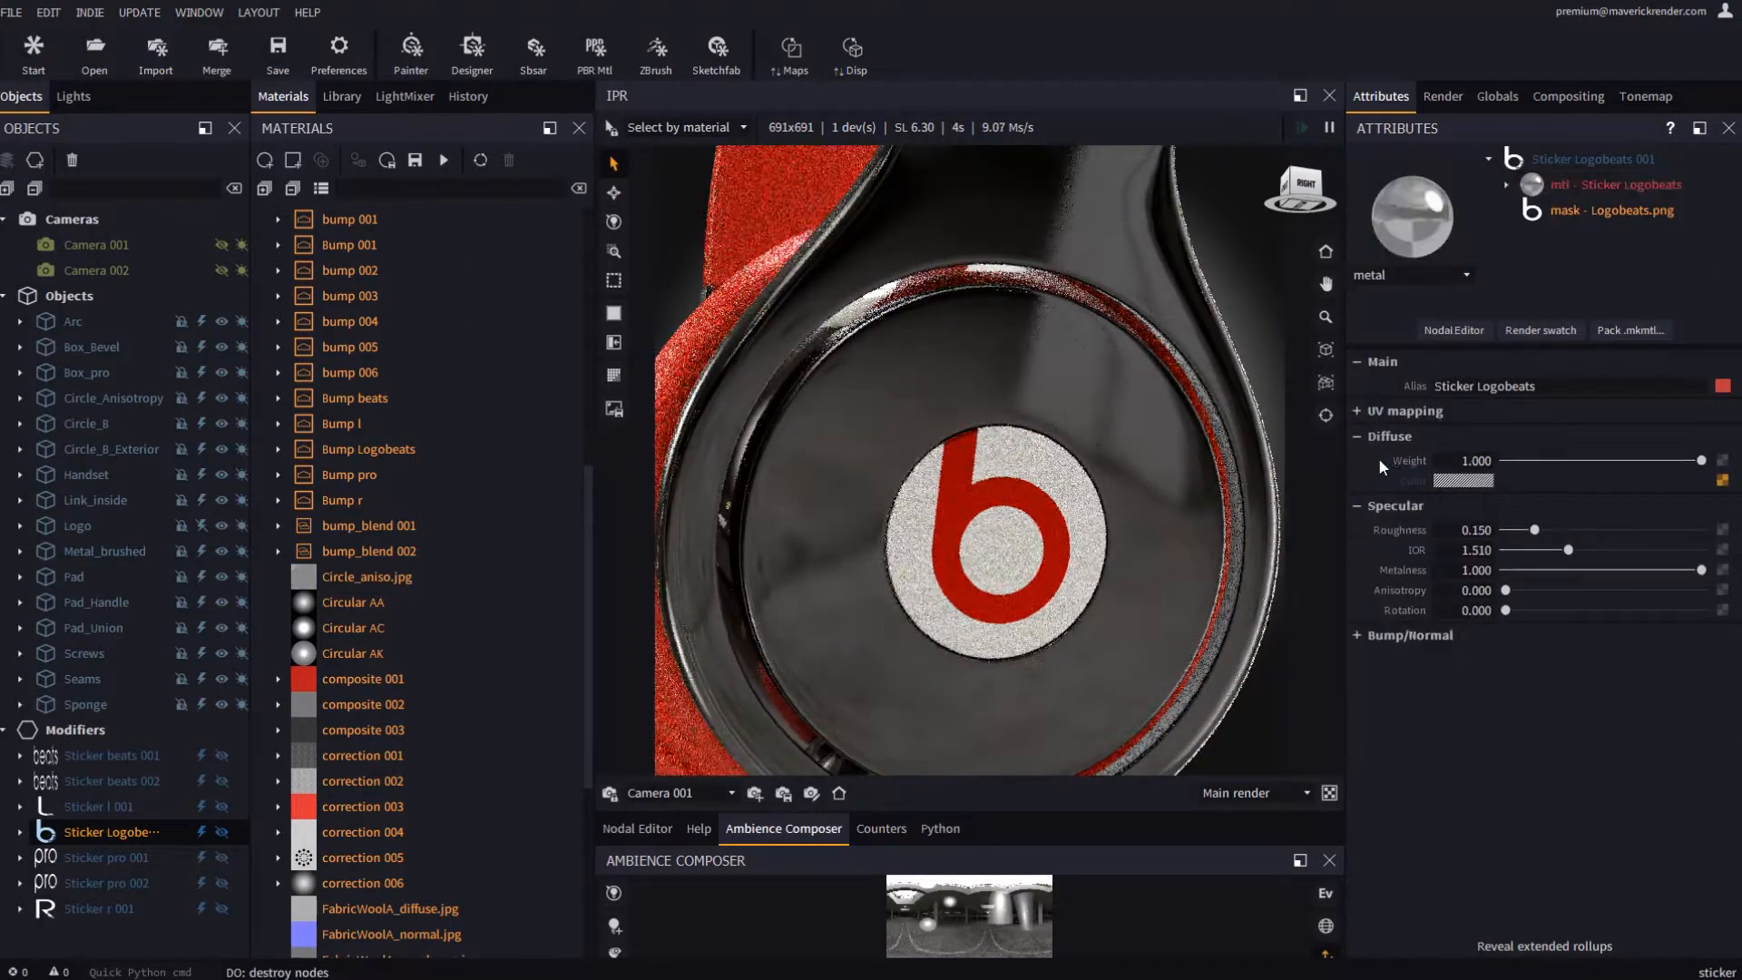
Duplicate the Logobeats sticker with its shared material and place the copy on the opposite ear cup's central disc
{"action": "mouse_move", "coordinate": [988, 583]}
{"action": "middle_mouse_down"}
{"action": "mouse_move", "coordinate": [1039, 584]}
{"action": "mouse_move", "coordinate": [906, 599]}
{"action": "mouse_move", "coordinate": [1043, 595]}
{"action": "mouse_move", "coordinate": [994, 576]}
{"action": "middle_mouse_up"}
{"action": "scroll", "coordinate": [826, 581], "scroll_direction": "down", "scroll_amount": 5}
{"action": "middle_click_drag", "start_coordinate": [827, 581], "coordinate": [936, 478]}
{"action": "scroll", "coordinate": [902, 481], "scroll_direction": "up", "scroll_amount": 3}
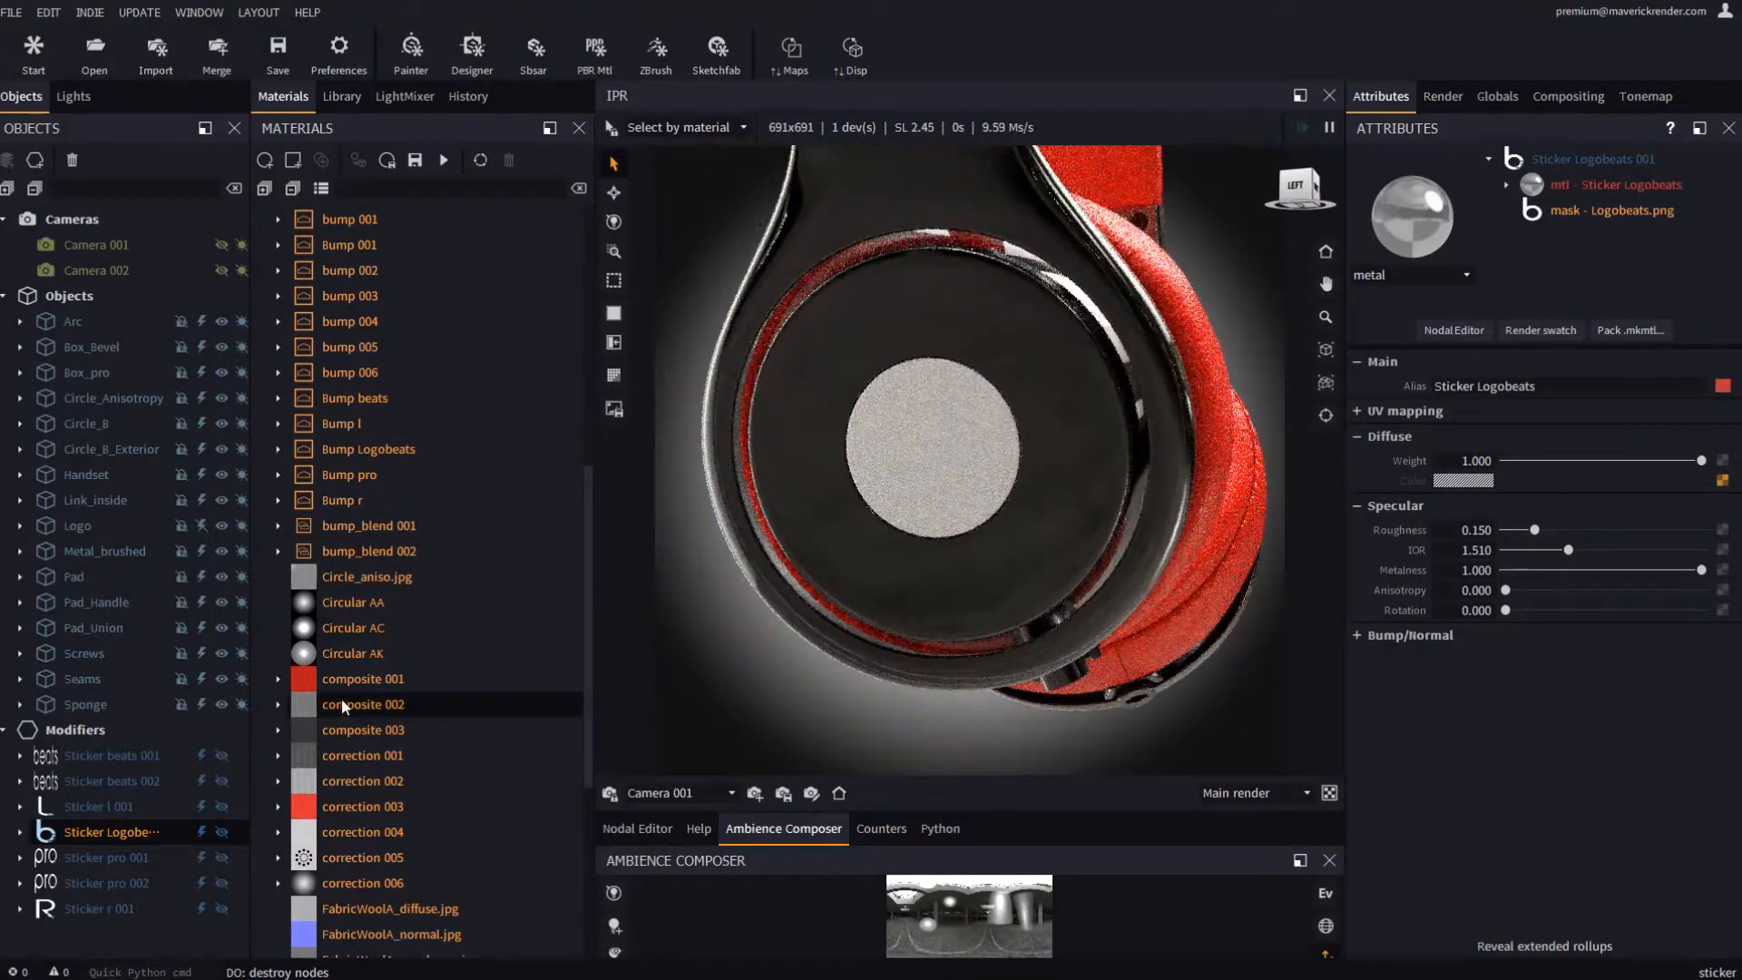
{"action": "left_click", "coordinate": [106, 832]}
{"action": "right_click", "coordinate": [106, 831]}
{"action": "left_click", "coordinate": [173, 792]}
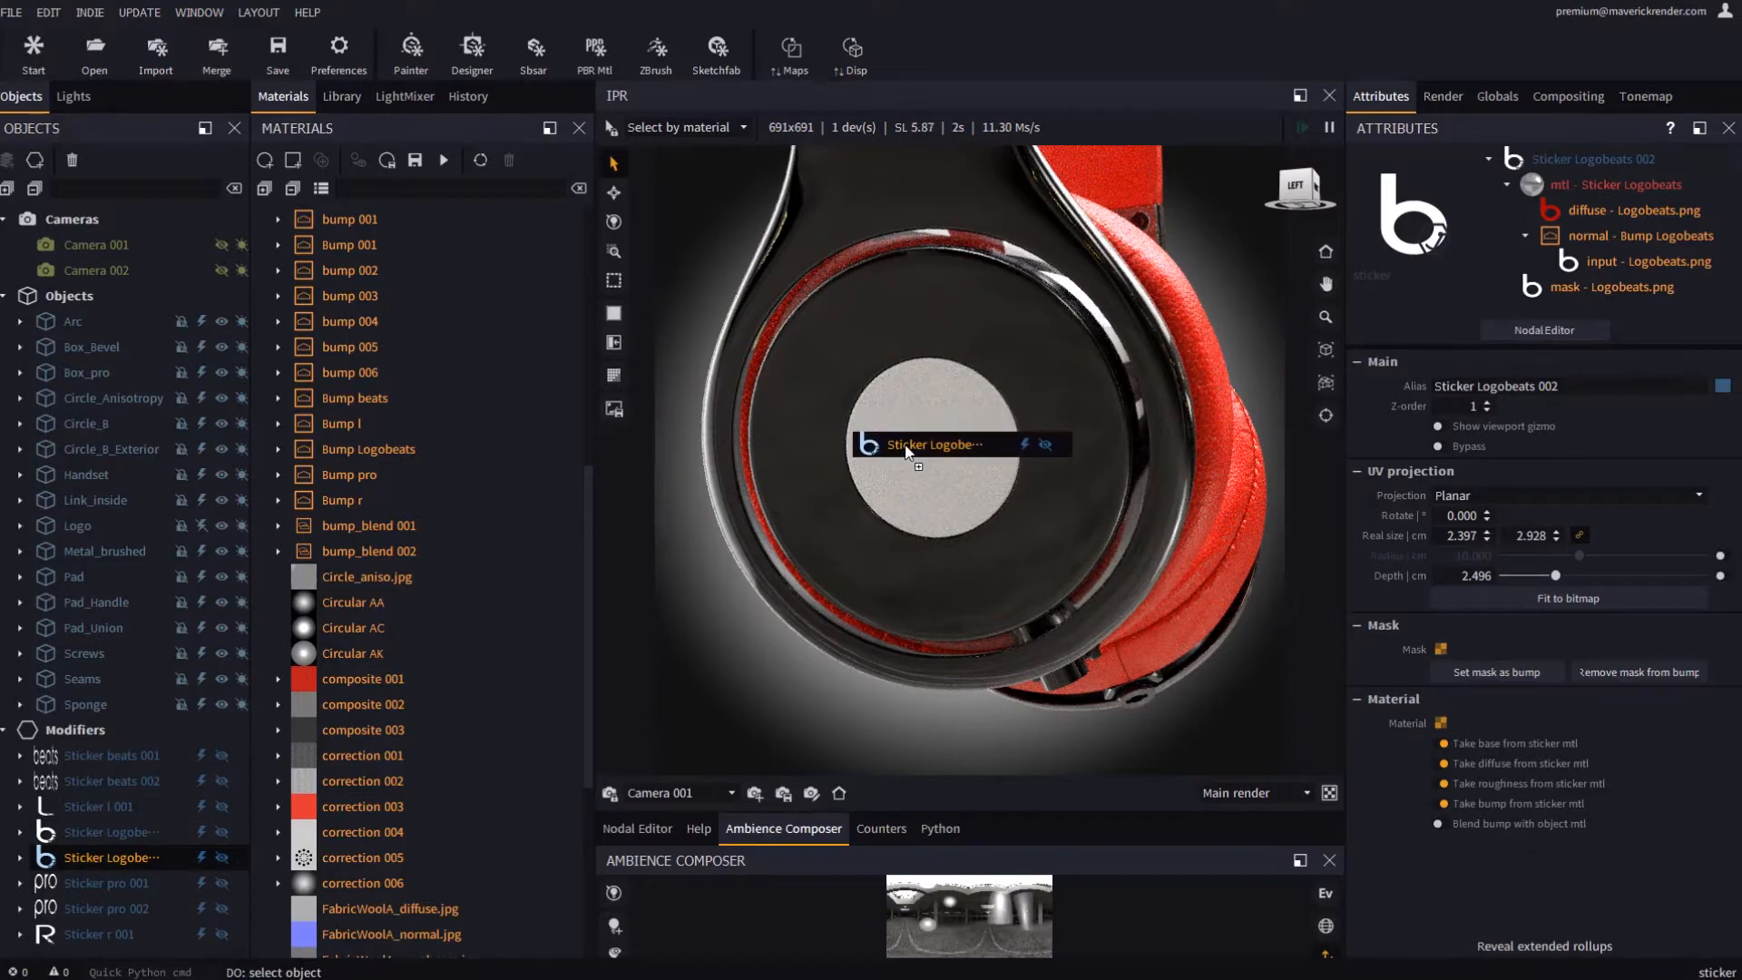
{"action": "left_click_drag", "start_coordinate": [906, 451], "coordinate": [905, 445]}
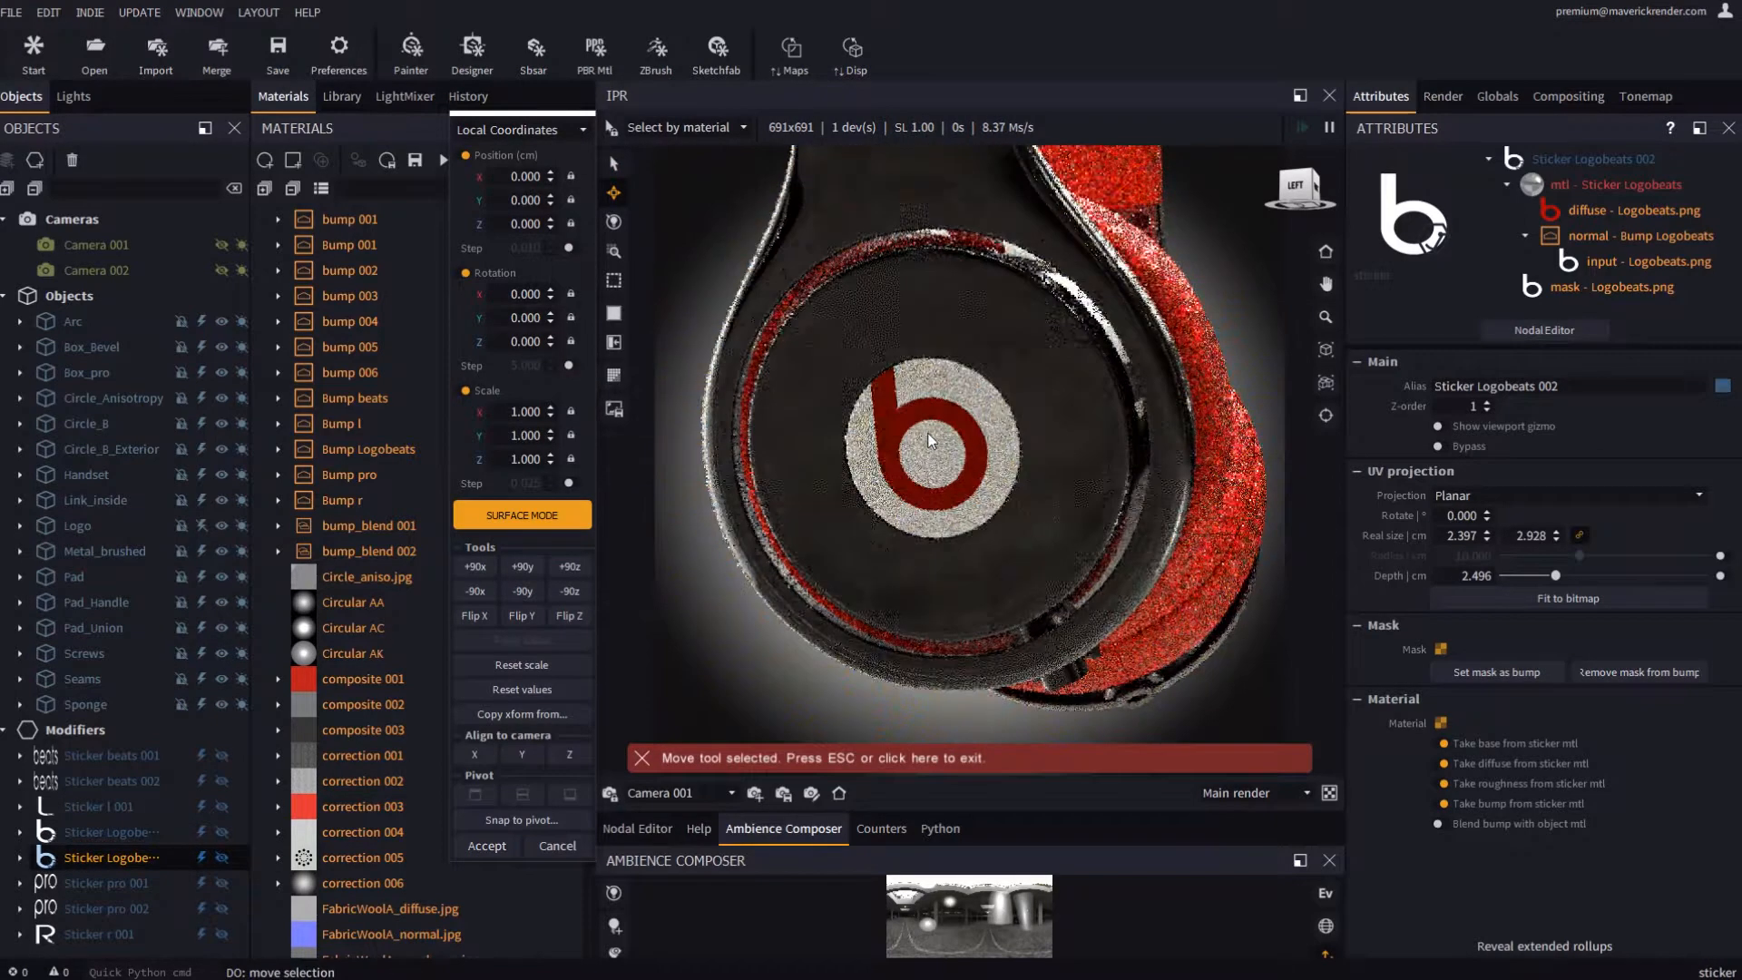
{"action": "left_click", "coordinate": [487, 845]}
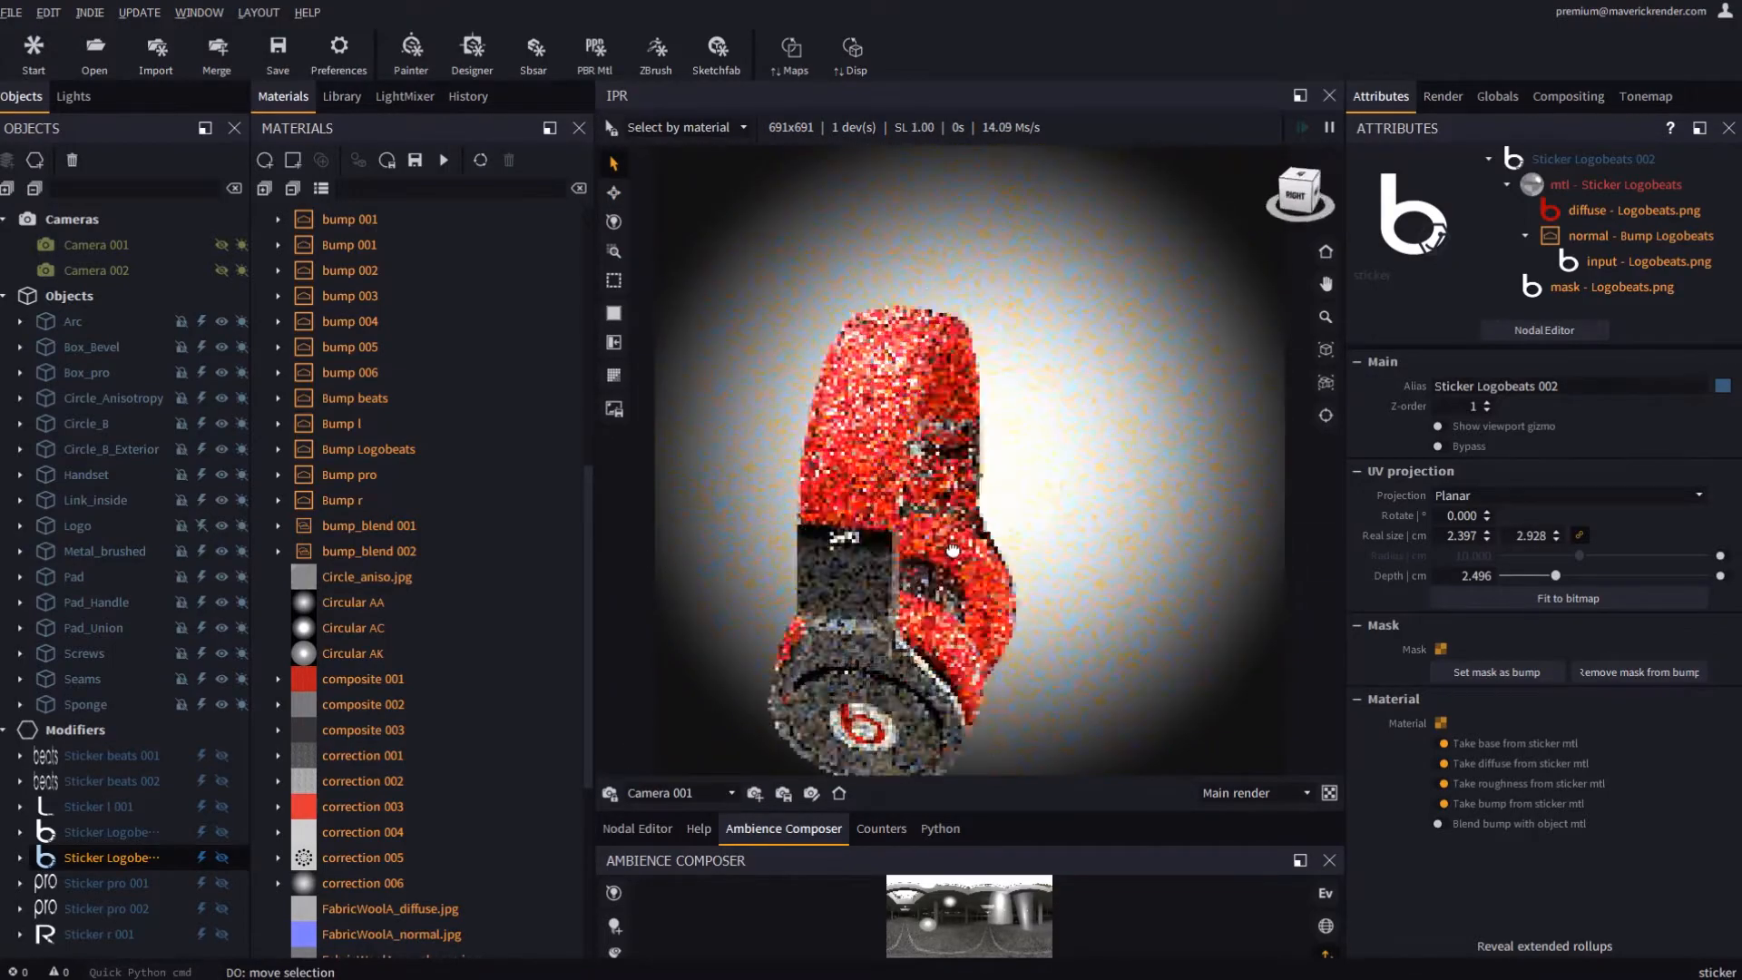
Add Beatsbydrdre.png as a sticker modifier on the outer top surface of the red headband
{"action": "mouse_move", "coordinate": [953, 549]}
{"action": "left_mouse_down"}
{"action": "mouse_move", "coordinate": [896, 582]}
{"action": "mouse_move", "coordinate": [1000, 492]}
{"action": "mouse_move", "coordinate": [924, 540]}
{"action": "left_mouse_up"}
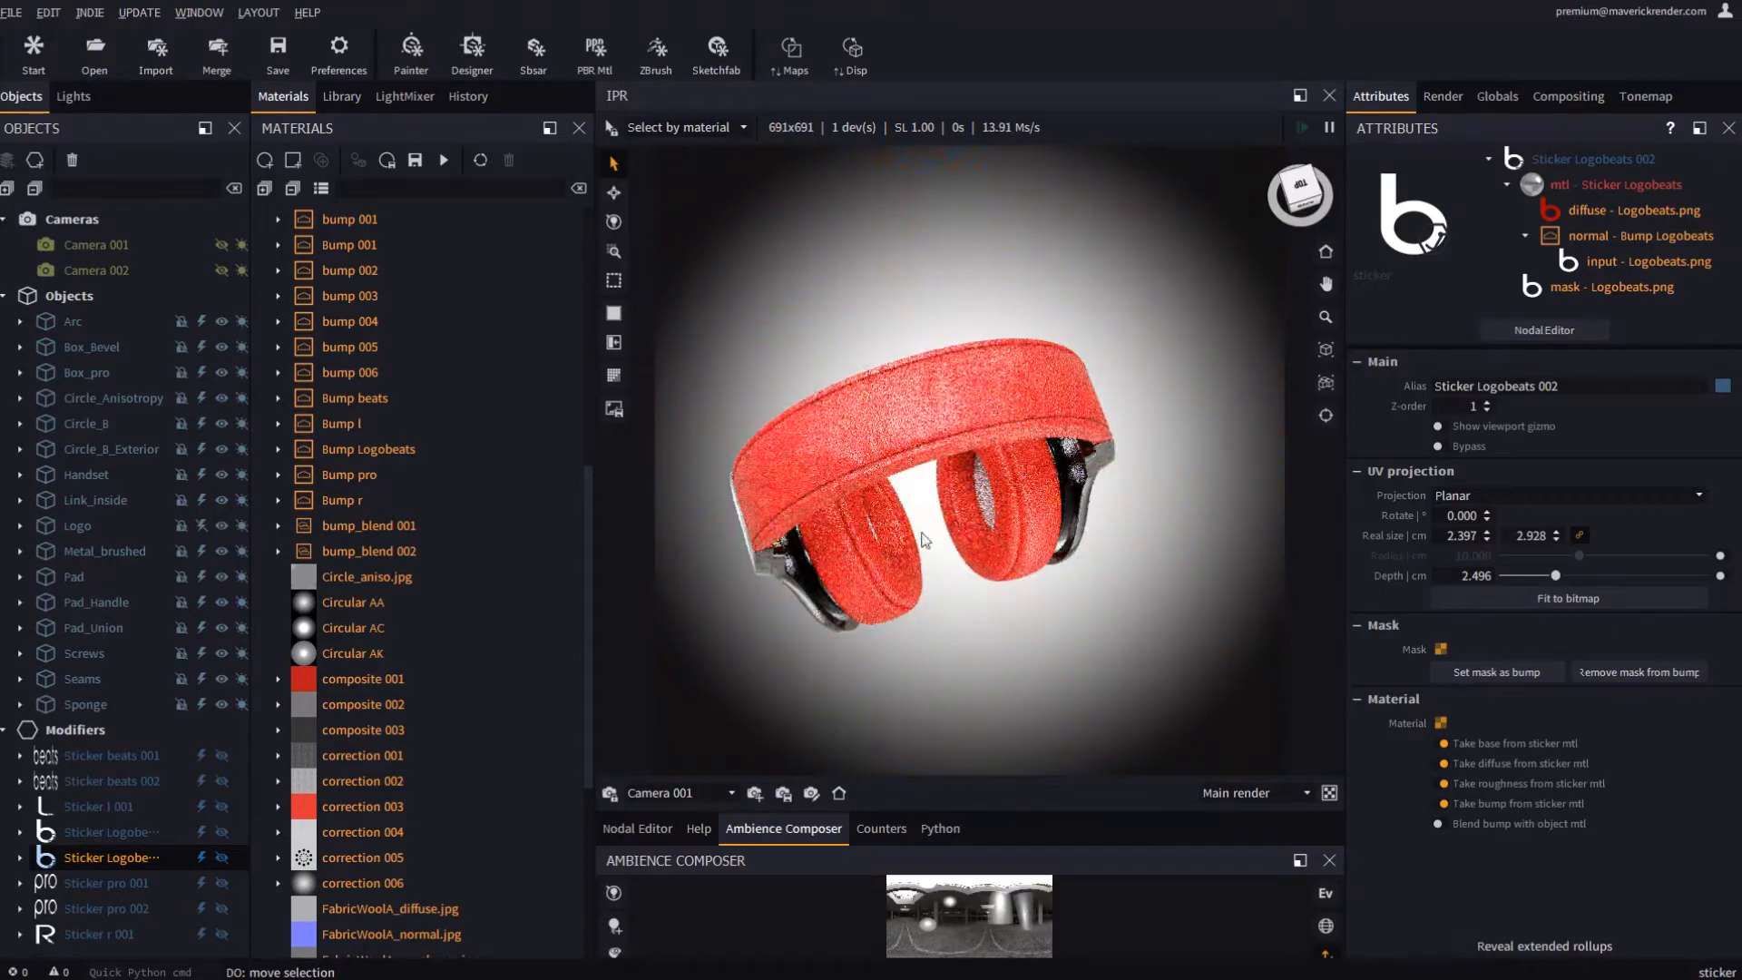
{"action": "middle_click_drag", "start_coordinate": [922, 533], "coordinate": [956, 584]}
{"action": "key", "text": "alt+Tab"}
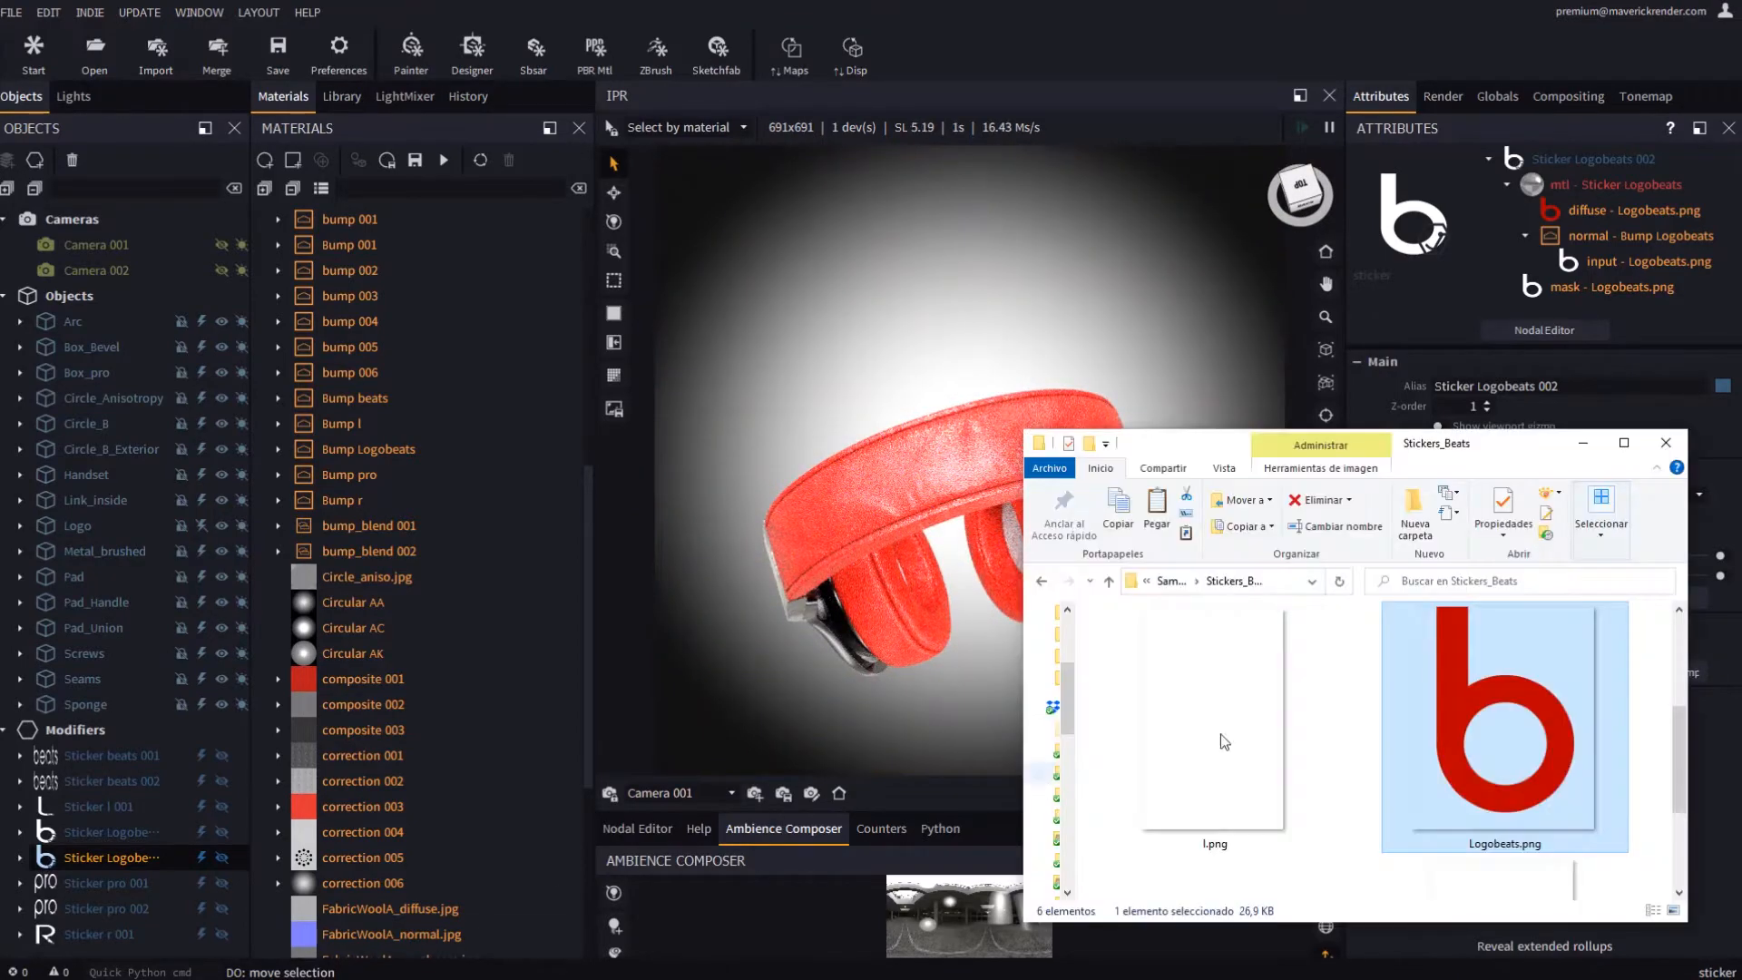
{"action": "left_click", "coordinate": [1270, 728]}
{"action": "scroll", "coordinate": [1276, 737], "scroll_direction": "up", "scroll_amount": 2}
{"action": "left_click", "coordinate": [1451, 685]}
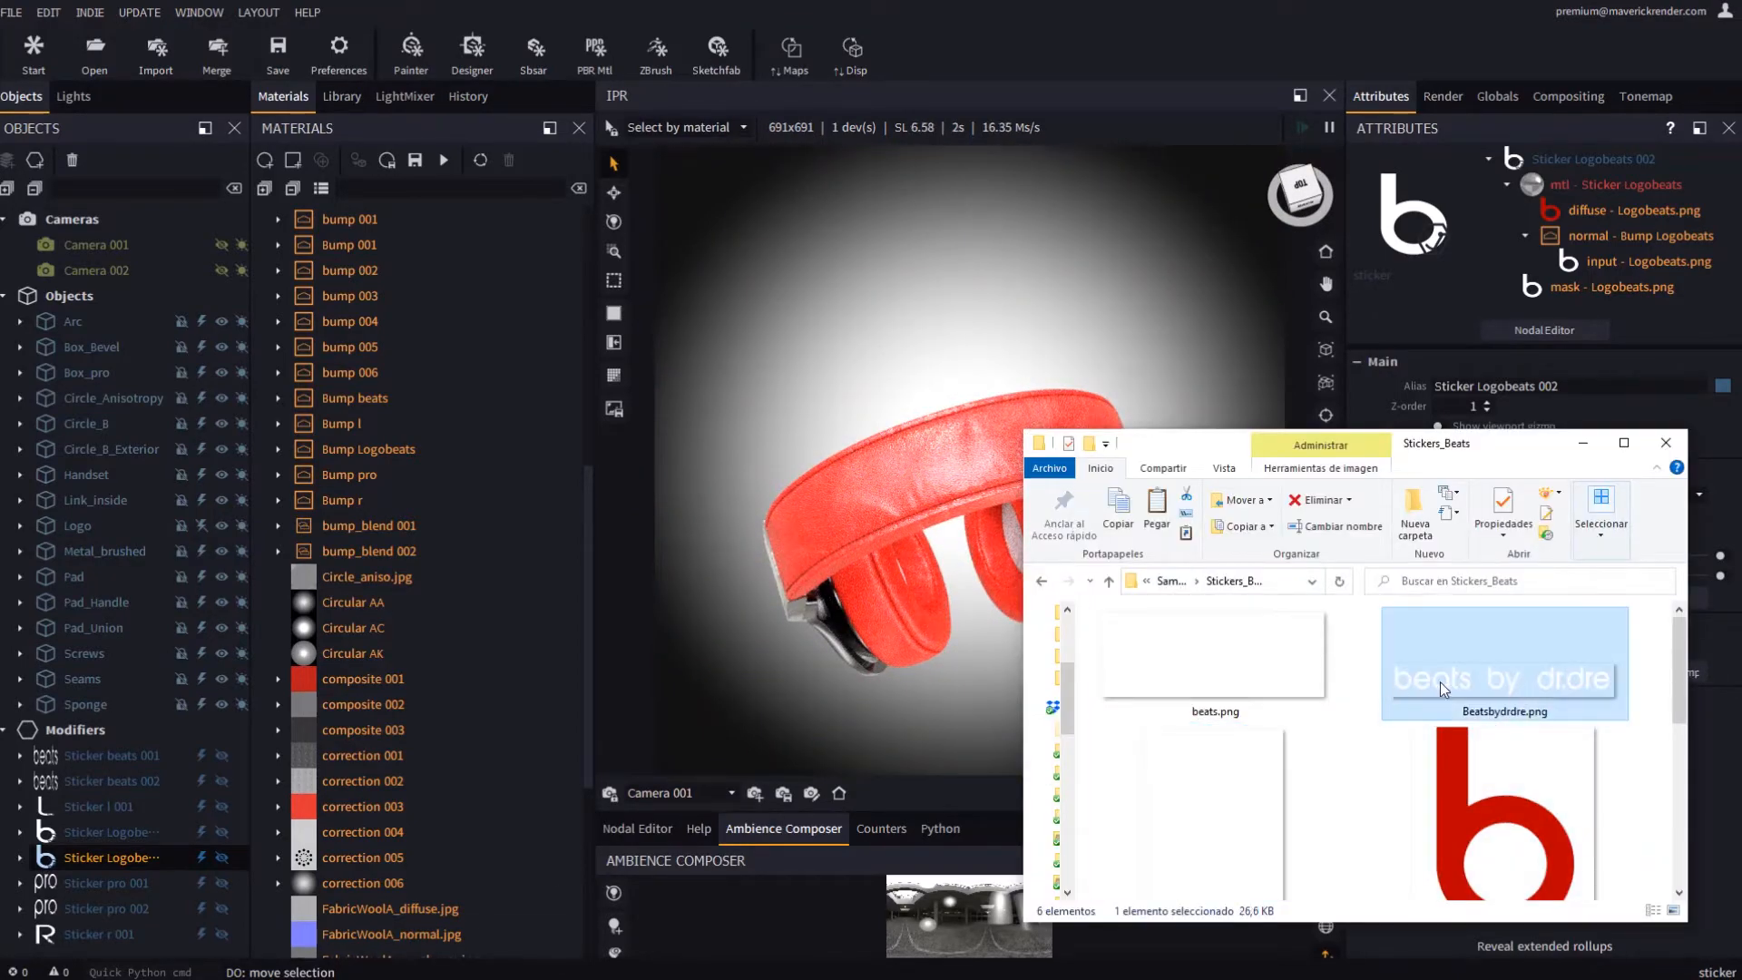
{"action": "left_click_drag", "start_coordinate": [1533, 690], "coordinate": [1098, 607]}
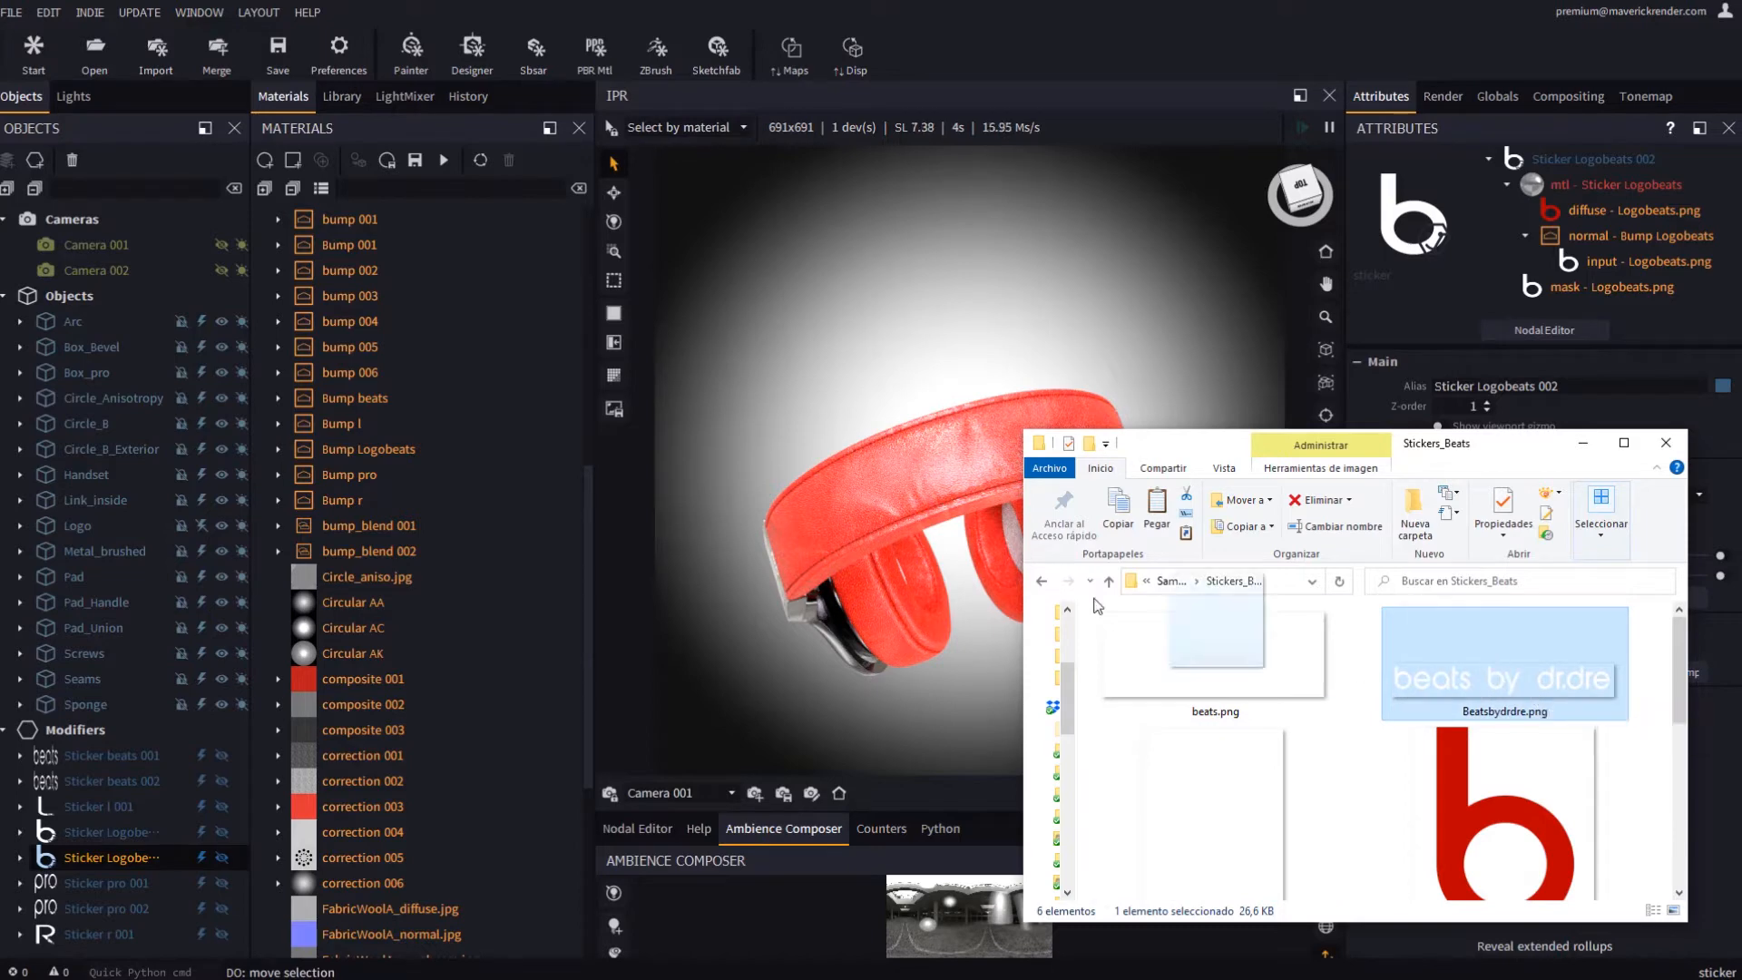
{"action": "left_click_drag", "start_coordinate": [942, 462], "coordinate": [940, 458]}
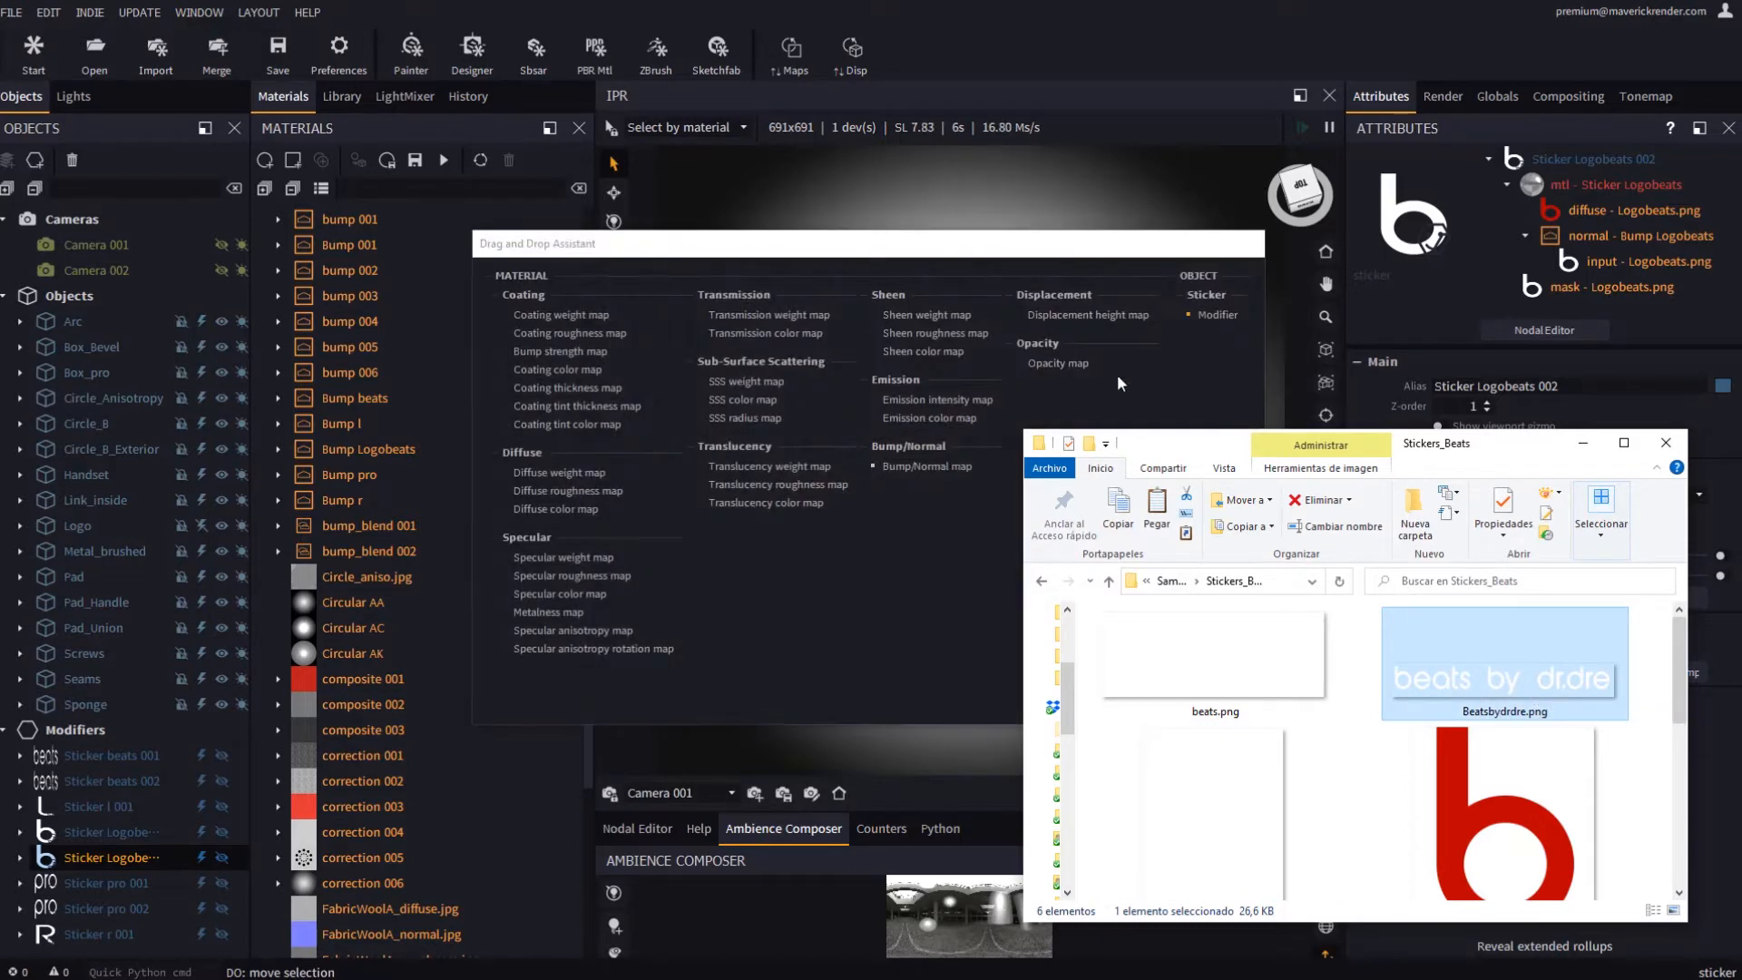
{"action": "left_click", "coordinate": [1143, 253]}
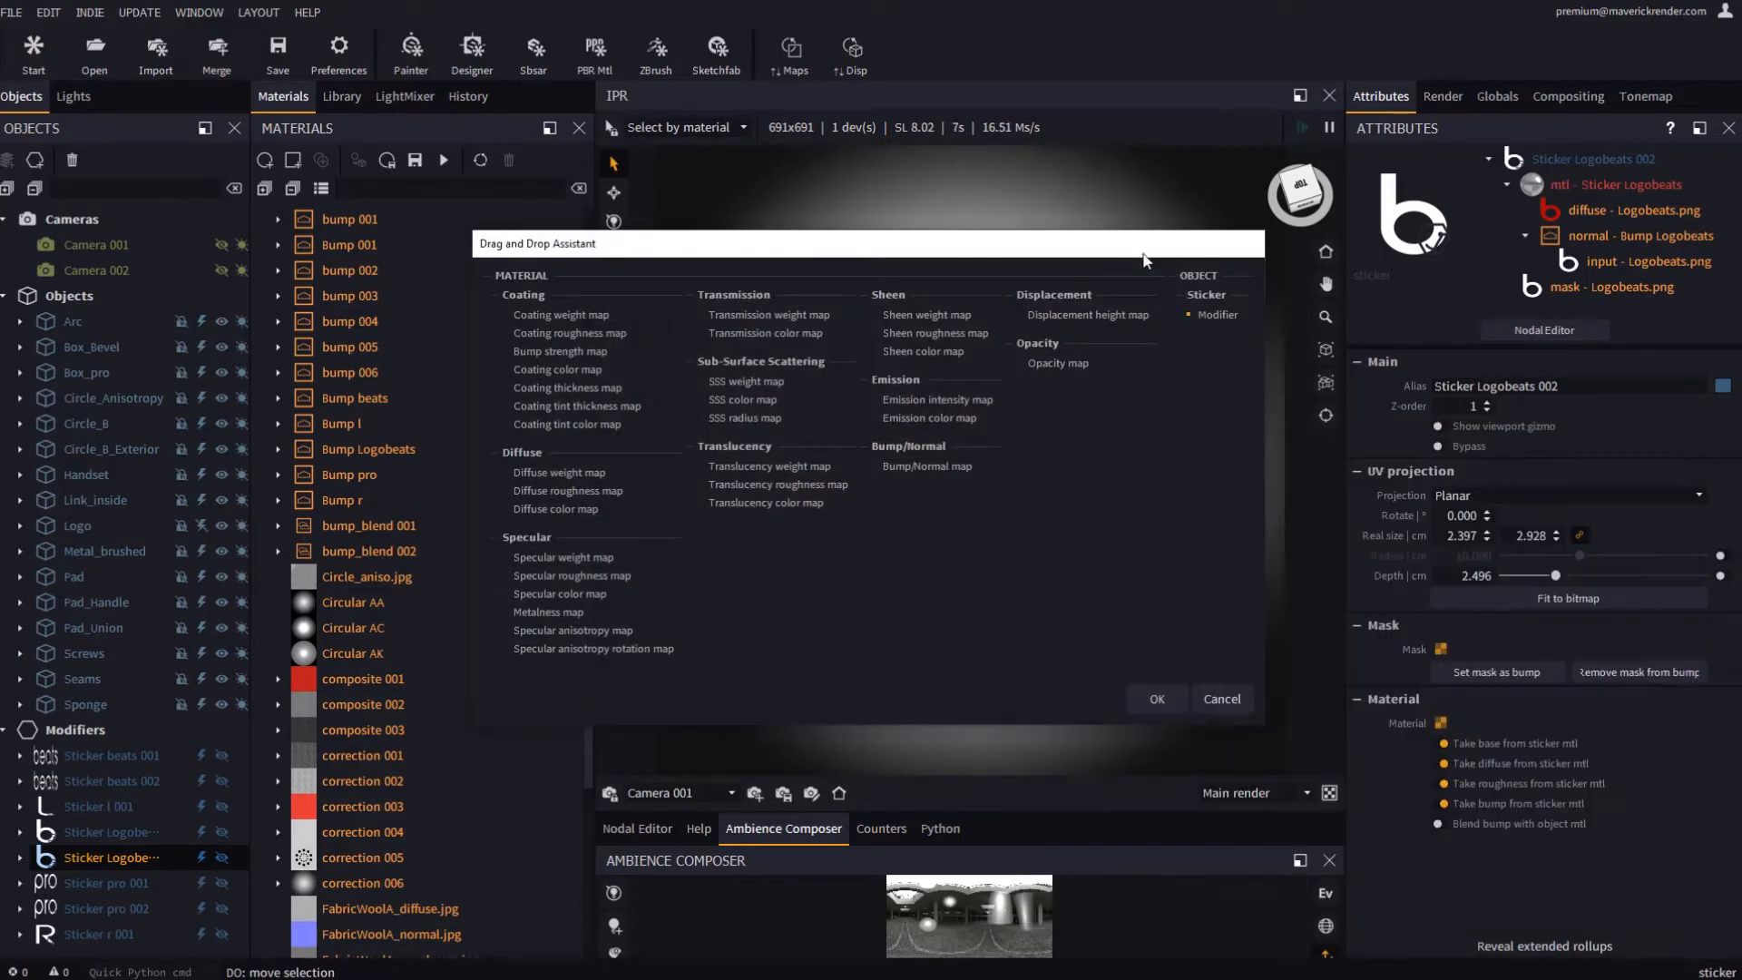
{"action": "left_click", "coordinate": [1168, 708]}
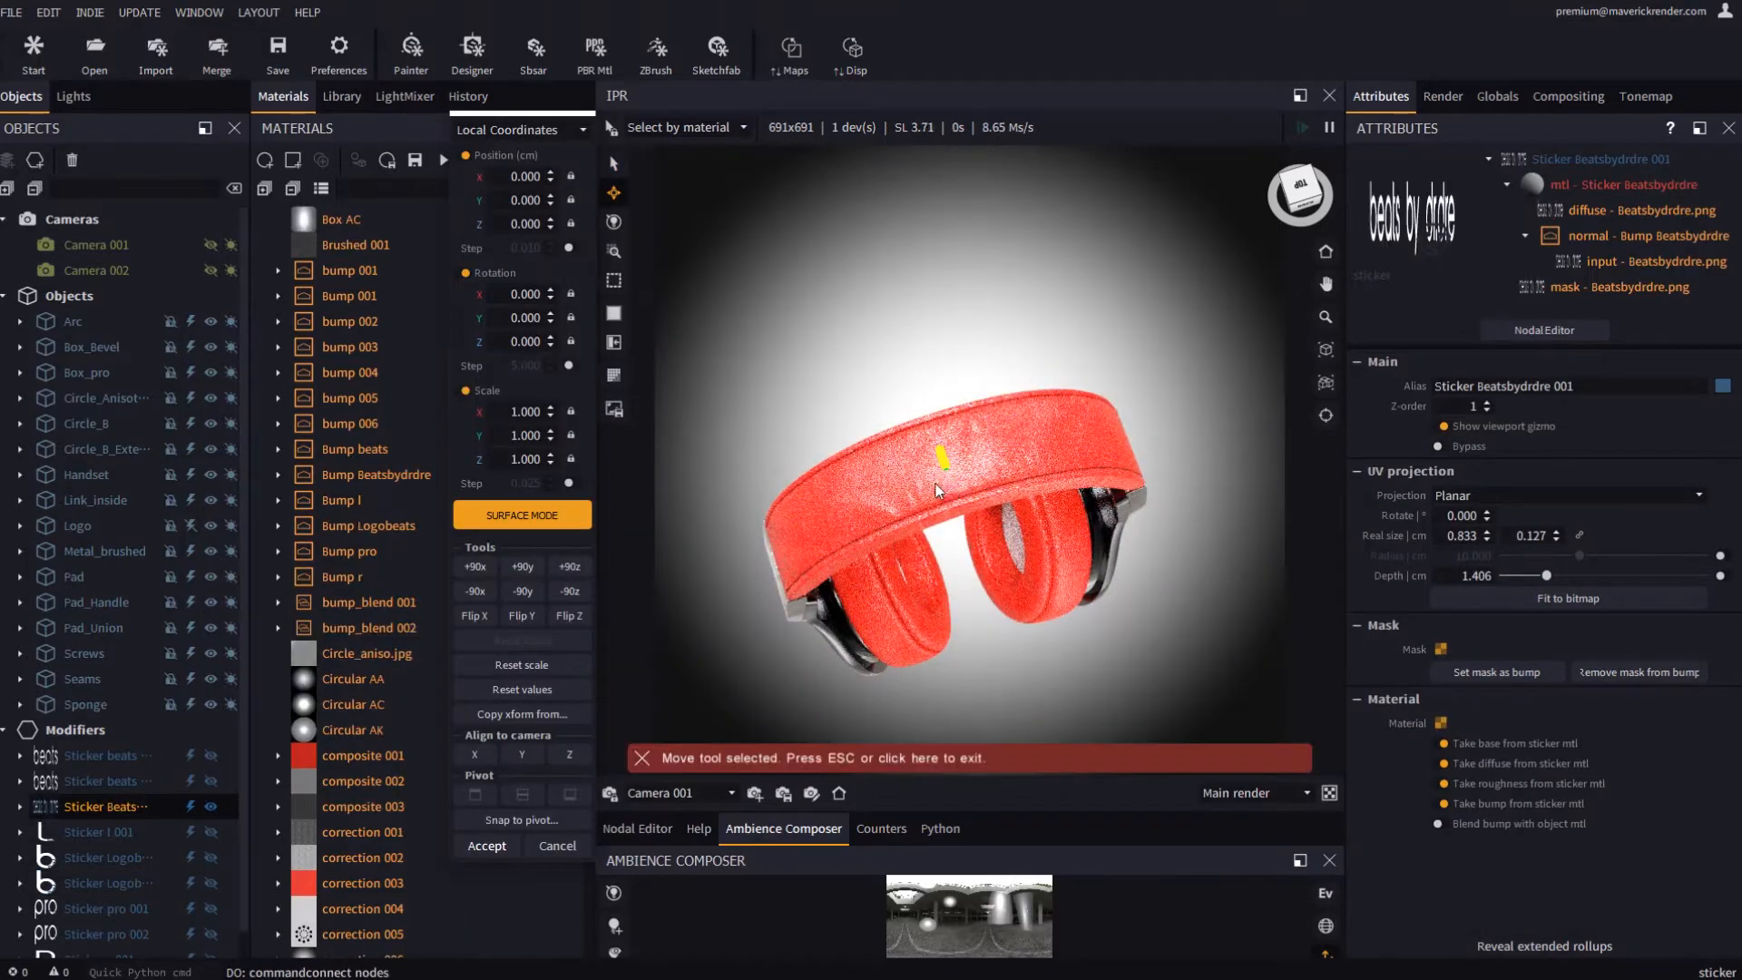
Scale the Beatsbydrdre sticker proportionally to about 12.413 by 1.890 cm and align it lengthwise along the headband
{"action": "scroll", "coordinate": [937, 490], "scroll_direction": "up", "scroll_amount": 5}
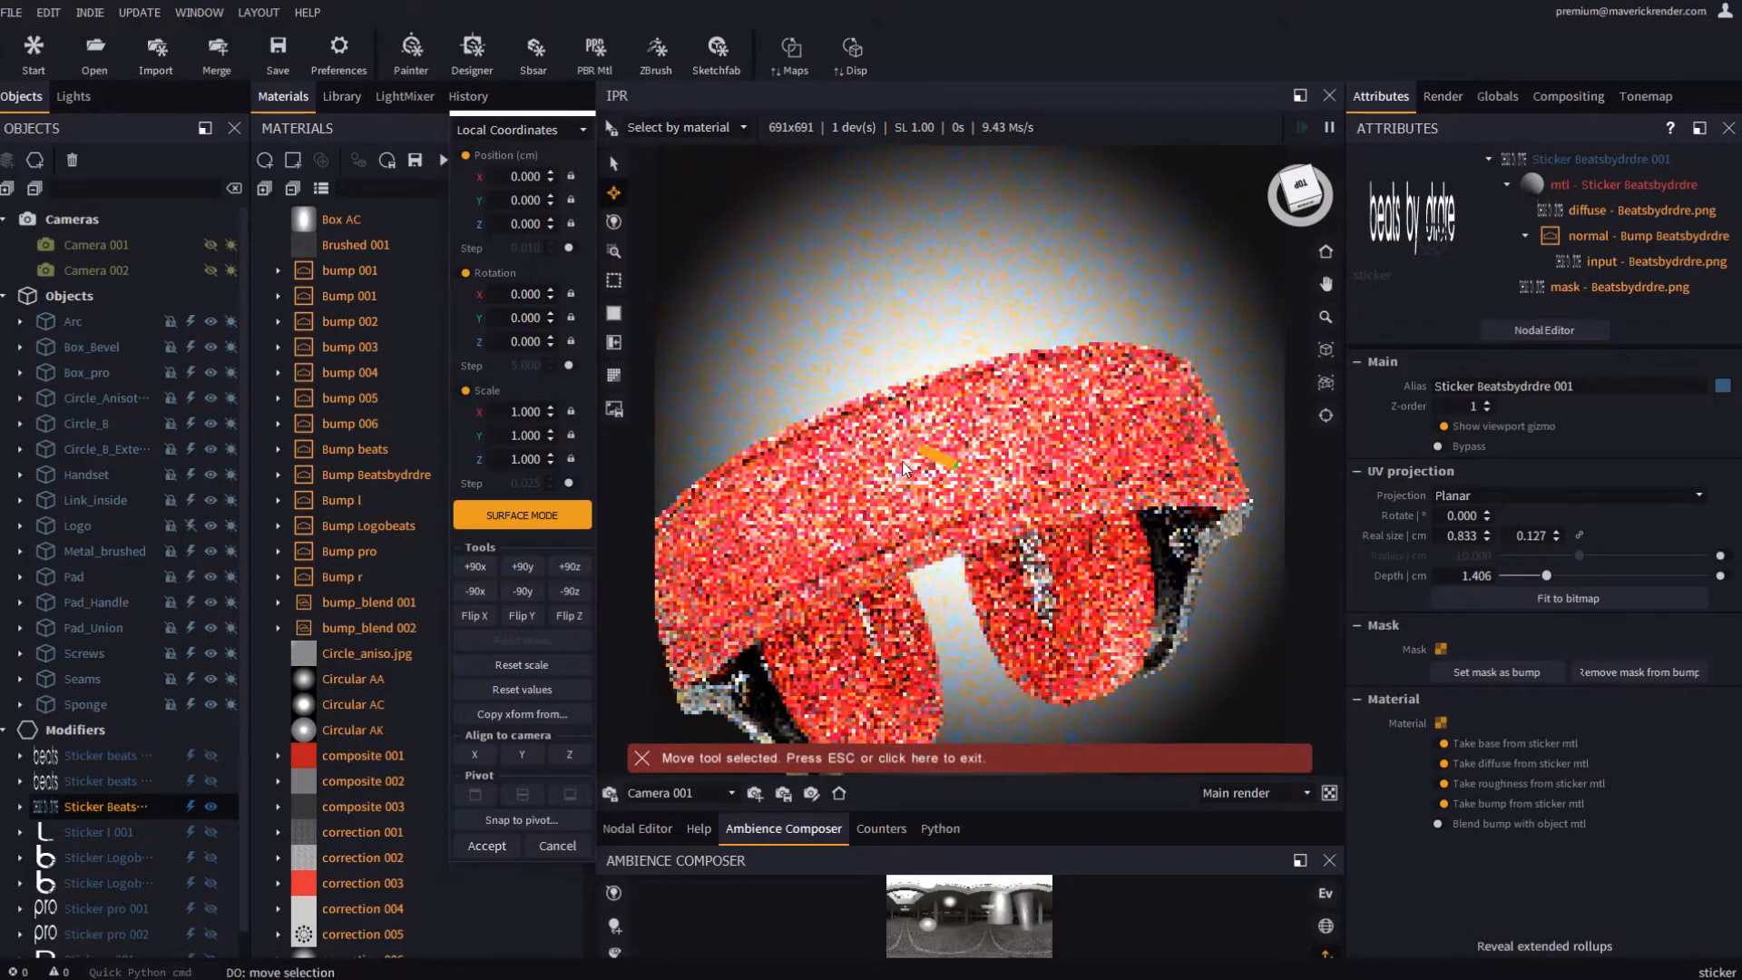
{"action": "mouse_move", "coordinate": [903, 462]}
{"action": "left_mouse_down"}
{"action": "mouse_move", "coordinate": [879, 470]}
{"action": "mouse_move", "coordinate": [942, 455]}
{"action": "mouse_move", "coordinate": [899, 451]}
{"action": "mouse_move", "coordinate": [932, 464]}
{"action": "left_mouse_up"}
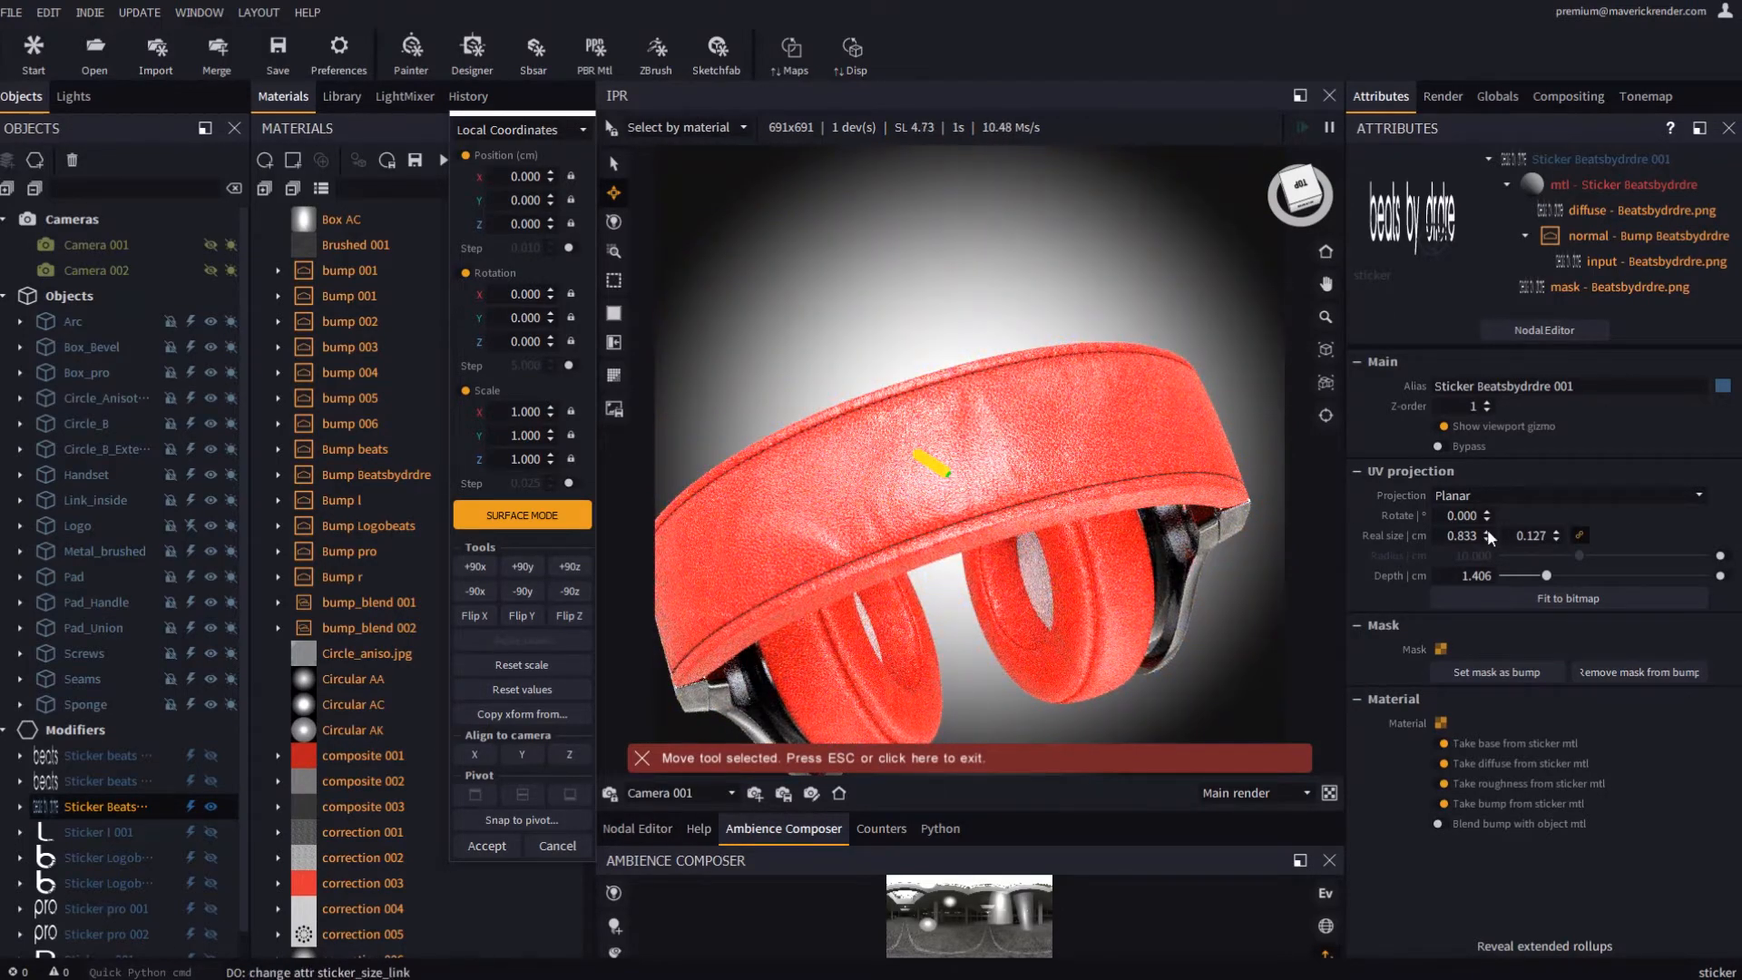
{"action": "left_click_drag", "start_coordinate": [1488, 535], "coordinate": [1501, 2]}
{"action": "left_click_drag", "start_coordinate": [926, 540], "coordinate": [1002, 538], "text": "alt"}
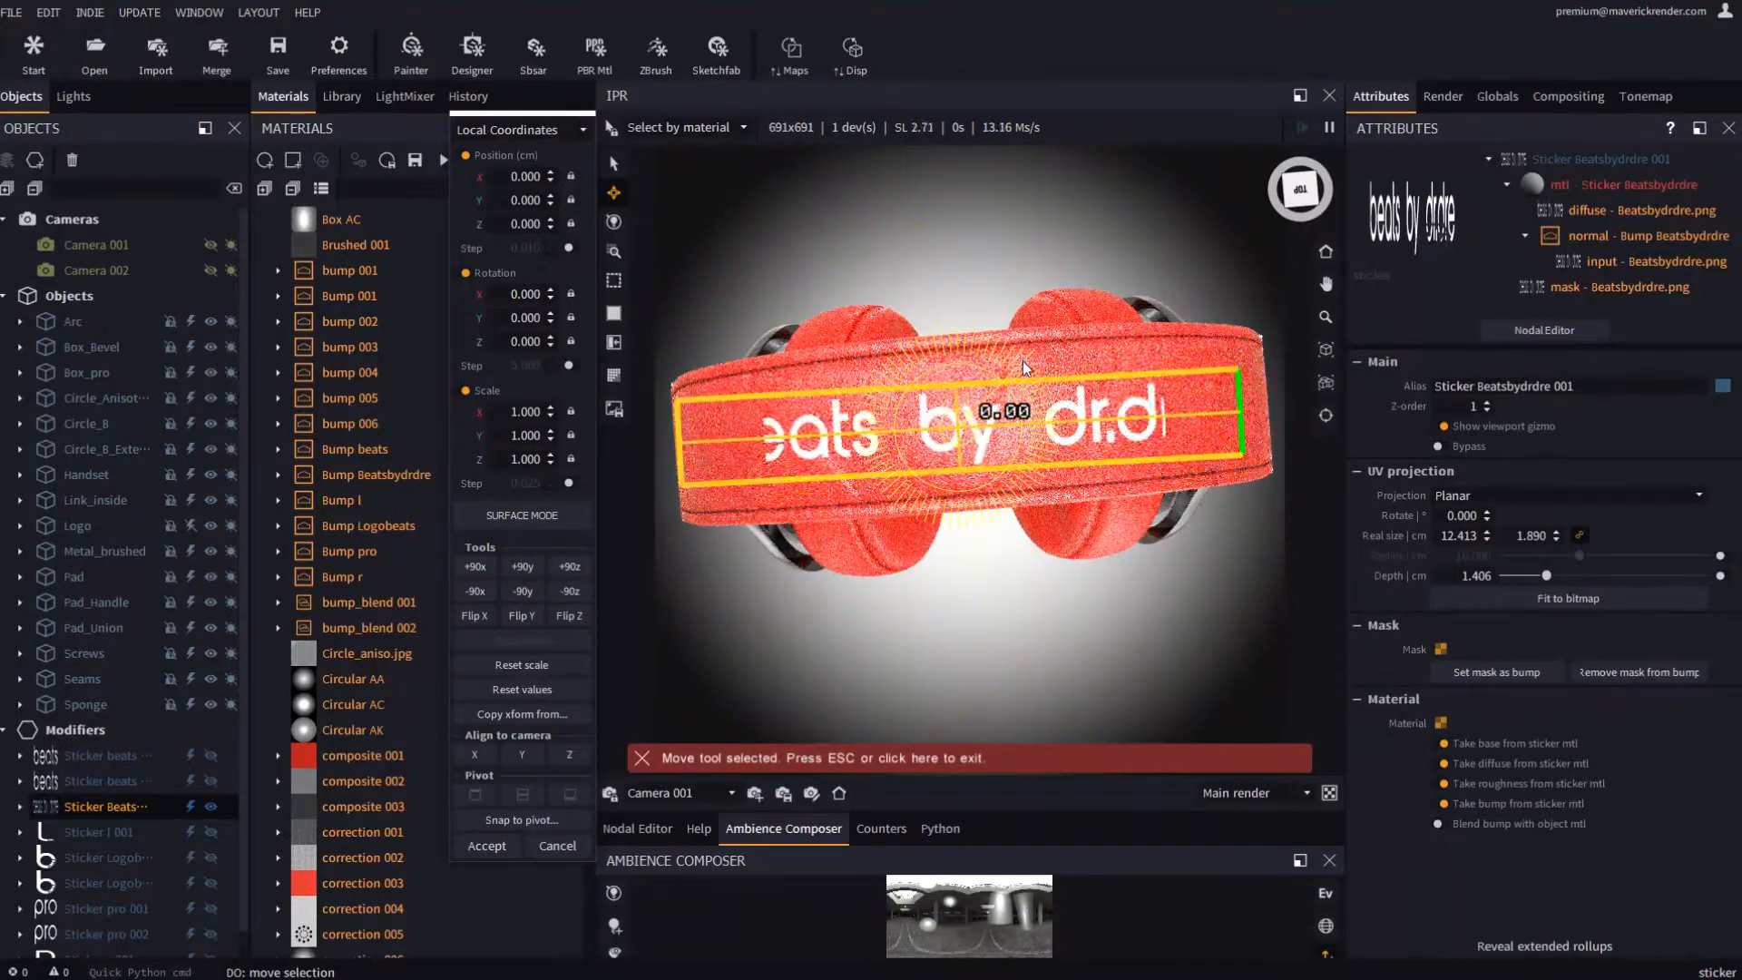
Wrap the Beatsbydrdre sticker around the headband with a cylindrical projection, about 8.377 cm radius and 8.829 cm depth
{"action": "left_click_drag", "start_coordinate": [1118, 267], "coordinate": [904, 568], "text": "alt"}
{"action": "left_click_drag", "start_coordinate": [983, 519], "coordinate": [1278, 519], "text": "alt"}
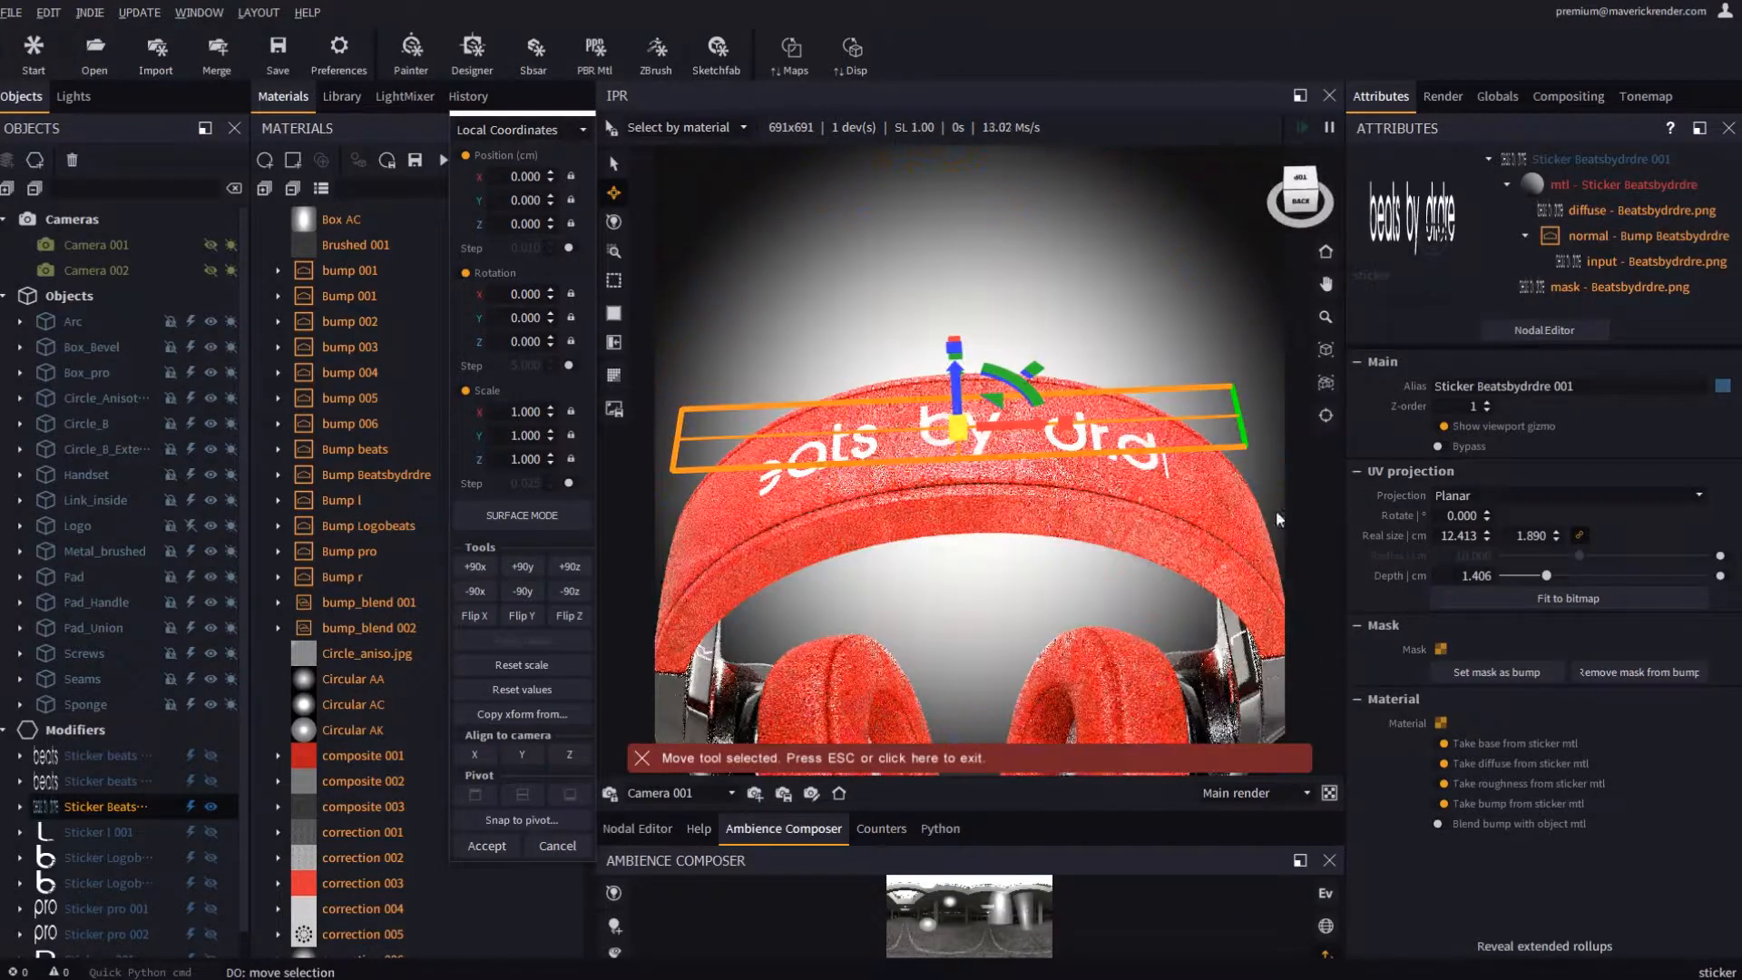
{"action": "left_click", "coordinate": [1488, 494]}
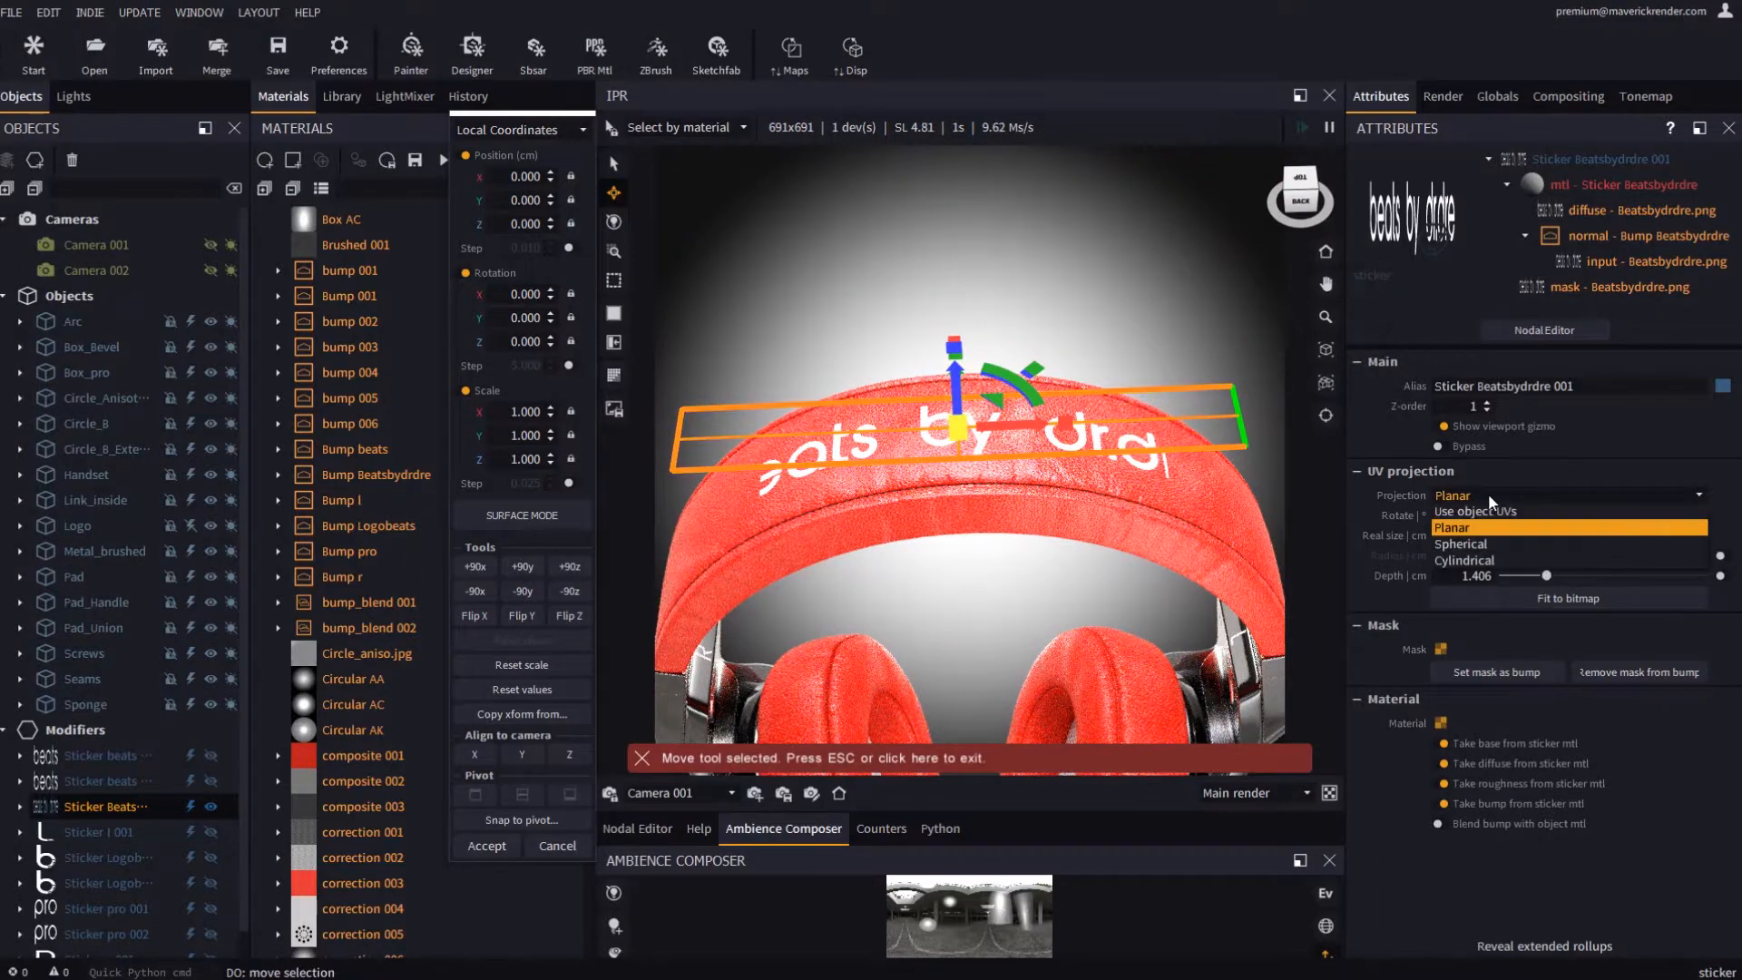
{"action": "left_click", "coordinate": [1483, 553]}
{"action": "left_click_drag", "start_coordinate": [1010, 548], "coordinate": [1008, 491], "text": "alt"}
{"action": "left_click_drag", "start_coordinate": [1581, 555], "coordinate": [1581, 558]}
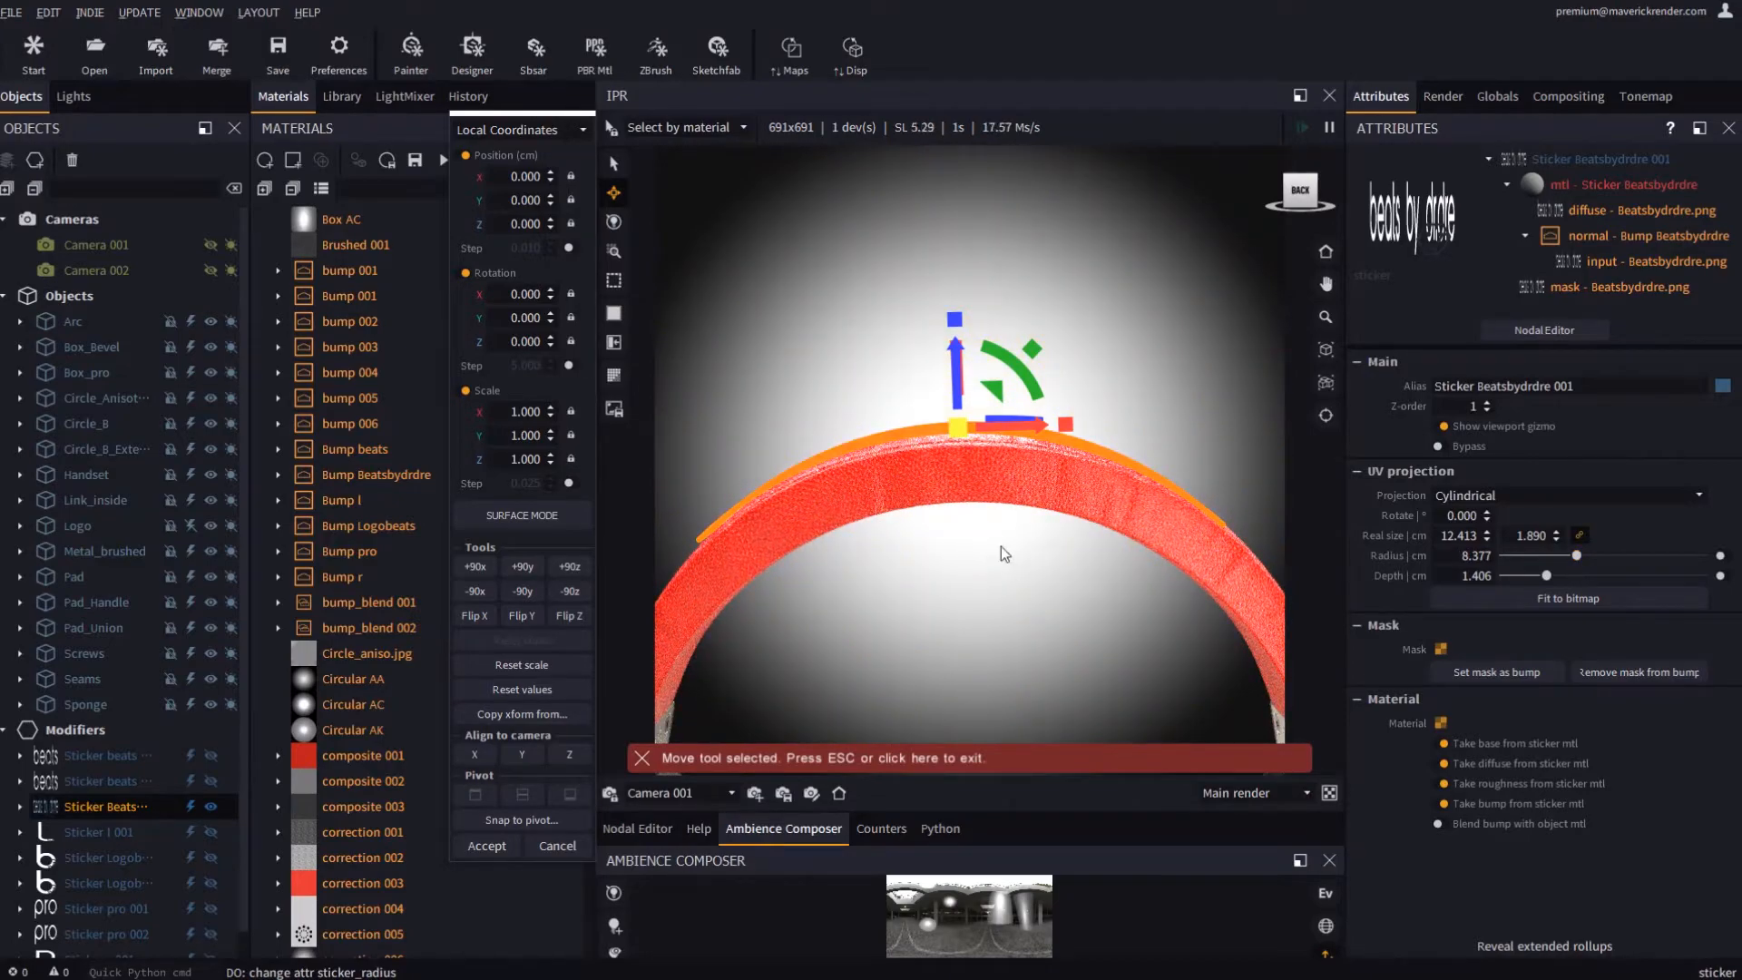
{"action": "left_click_drag", "start_coordinate": [1000, 546], "coordinate": [1019, 678], "text": "alt"}
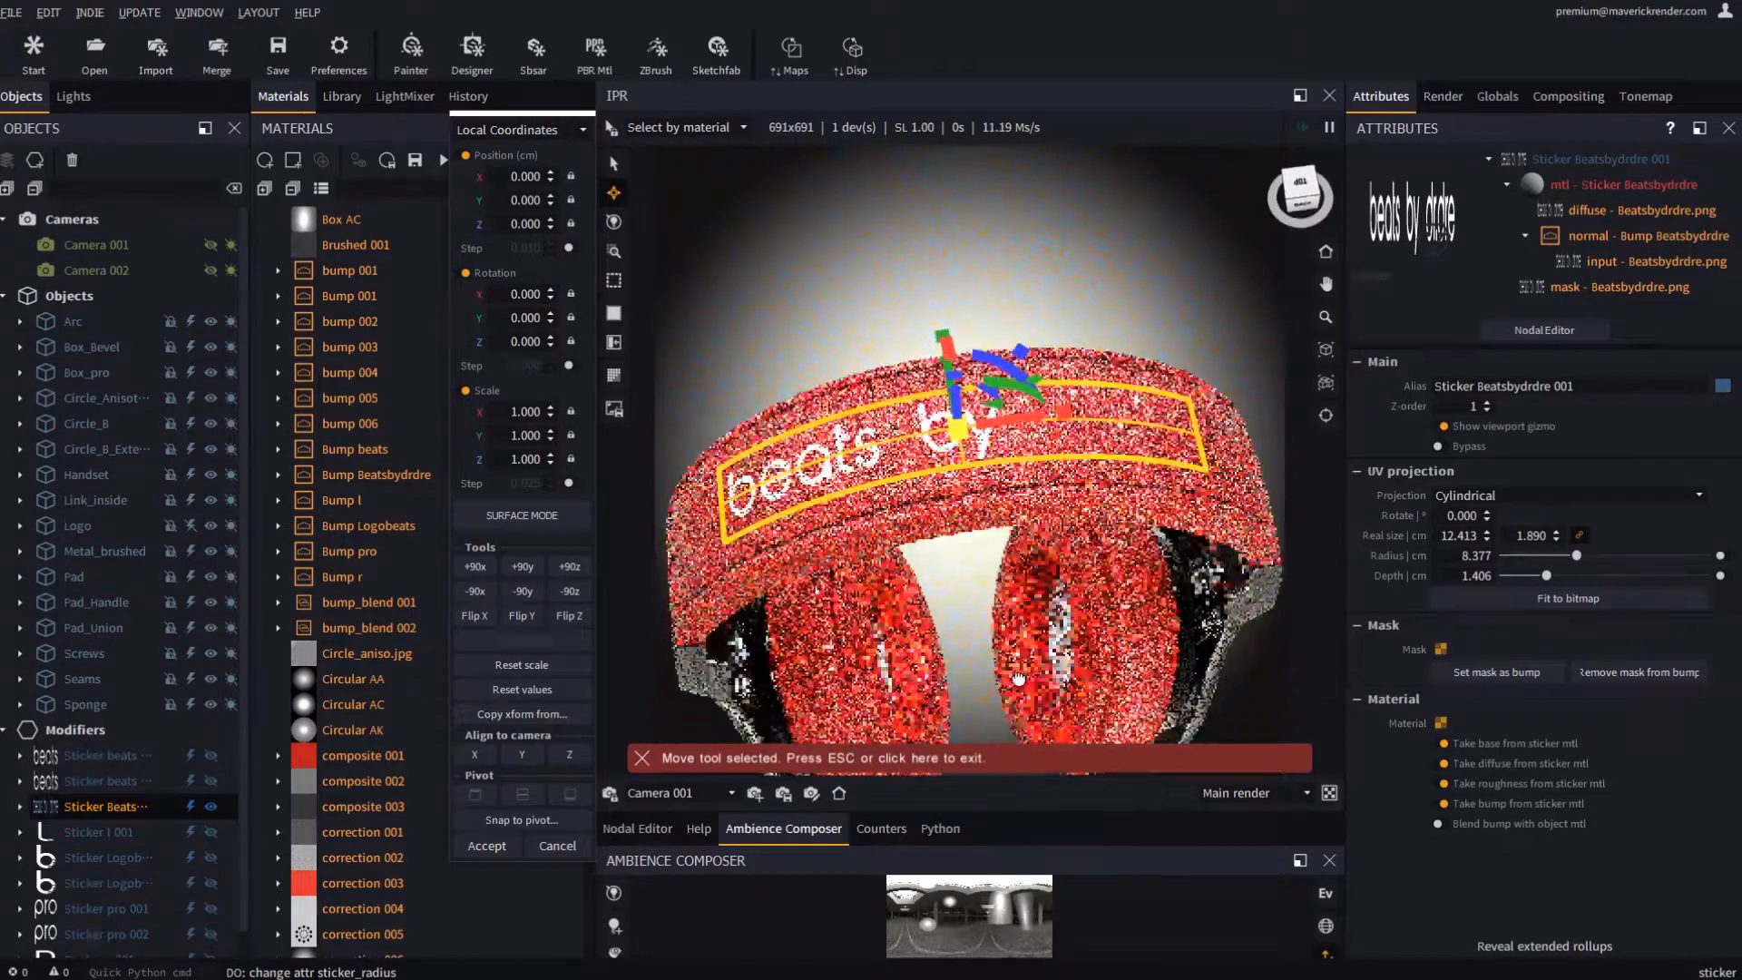
{"action": "left_click_drag", "start_coordinate": [1545, 577], "coordinate": [1578, 578]}
{"action": "left_click_drag", "start_coordinate": [944, 508], "coordinate": [885, 539], "text": "alt"}
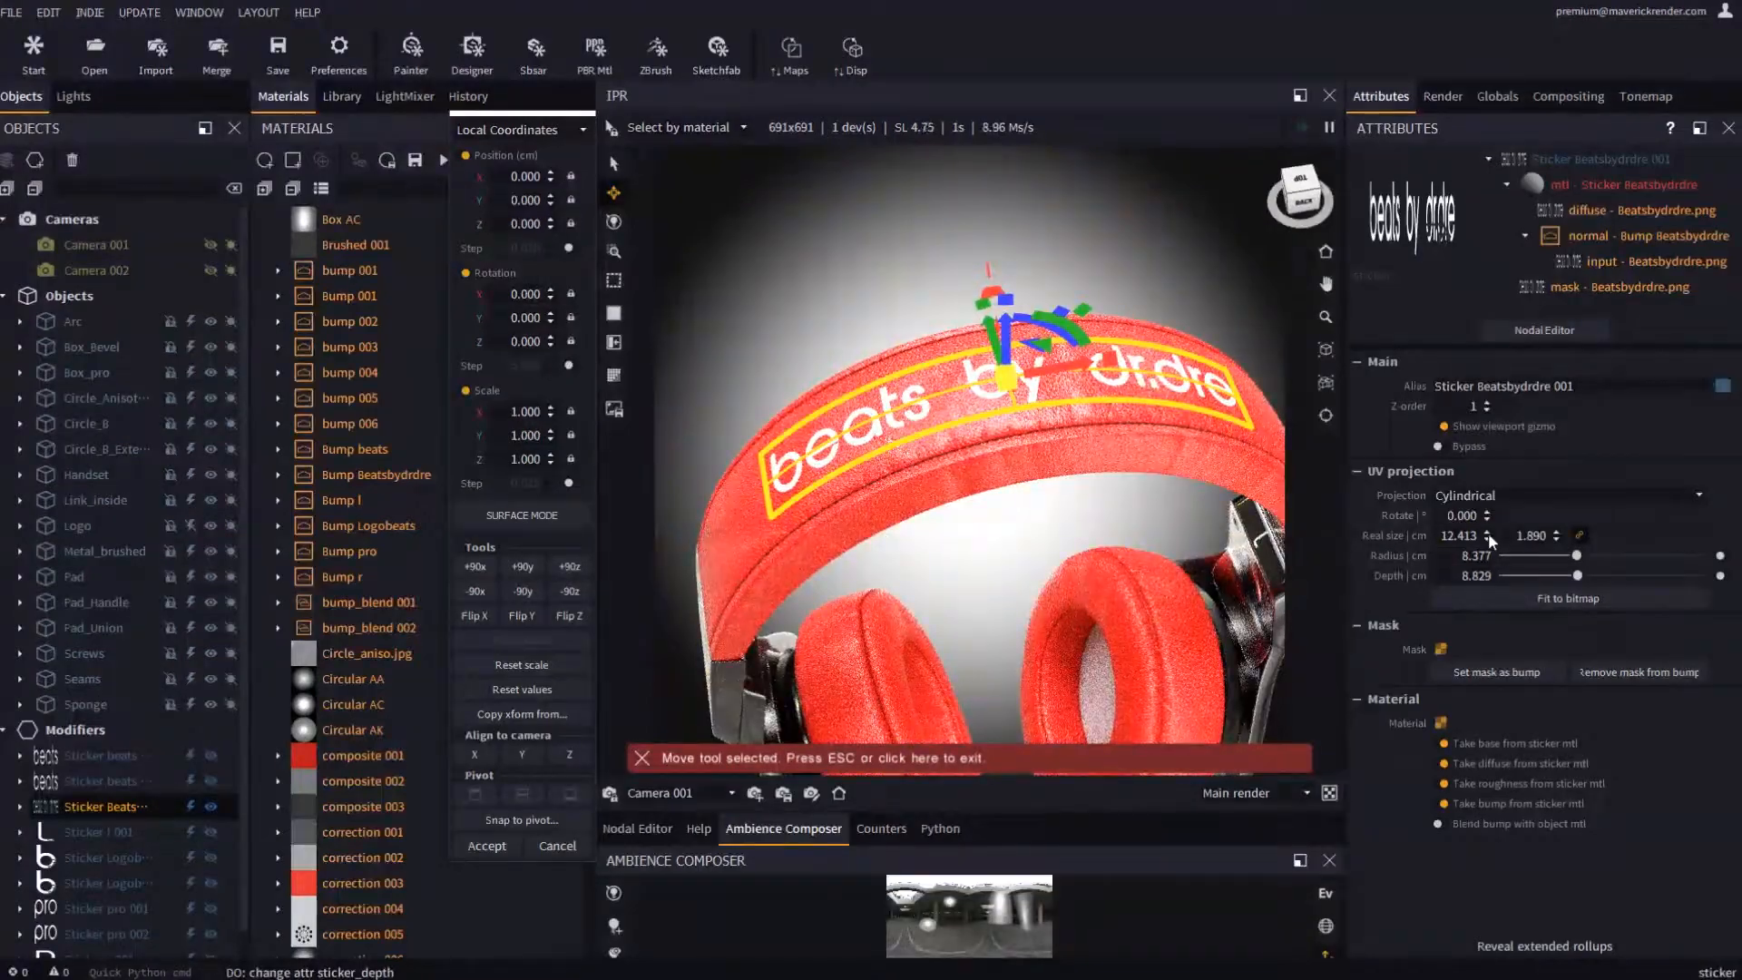
Enlarge the headband lettering sticker proportionally to about 17.987 by 2.738 cm and accept its placement
{"action": "left_click_drag", "start_coordinate": [1489, 536], "coordinate": [1492, 427]}
{"action": "left_click_drag", "start_coordinate": [1009, 562], "coordinate": [1026, 528], "text": "alt"}
{"action": "left_click_drag", "start_coordinate": [1556, 535], "coordinate": [1554, 510]}
{"action": "left_click_drag", "start_coordinate": [1107, 543], "coordinate": [998, 544], "text": "alt"}
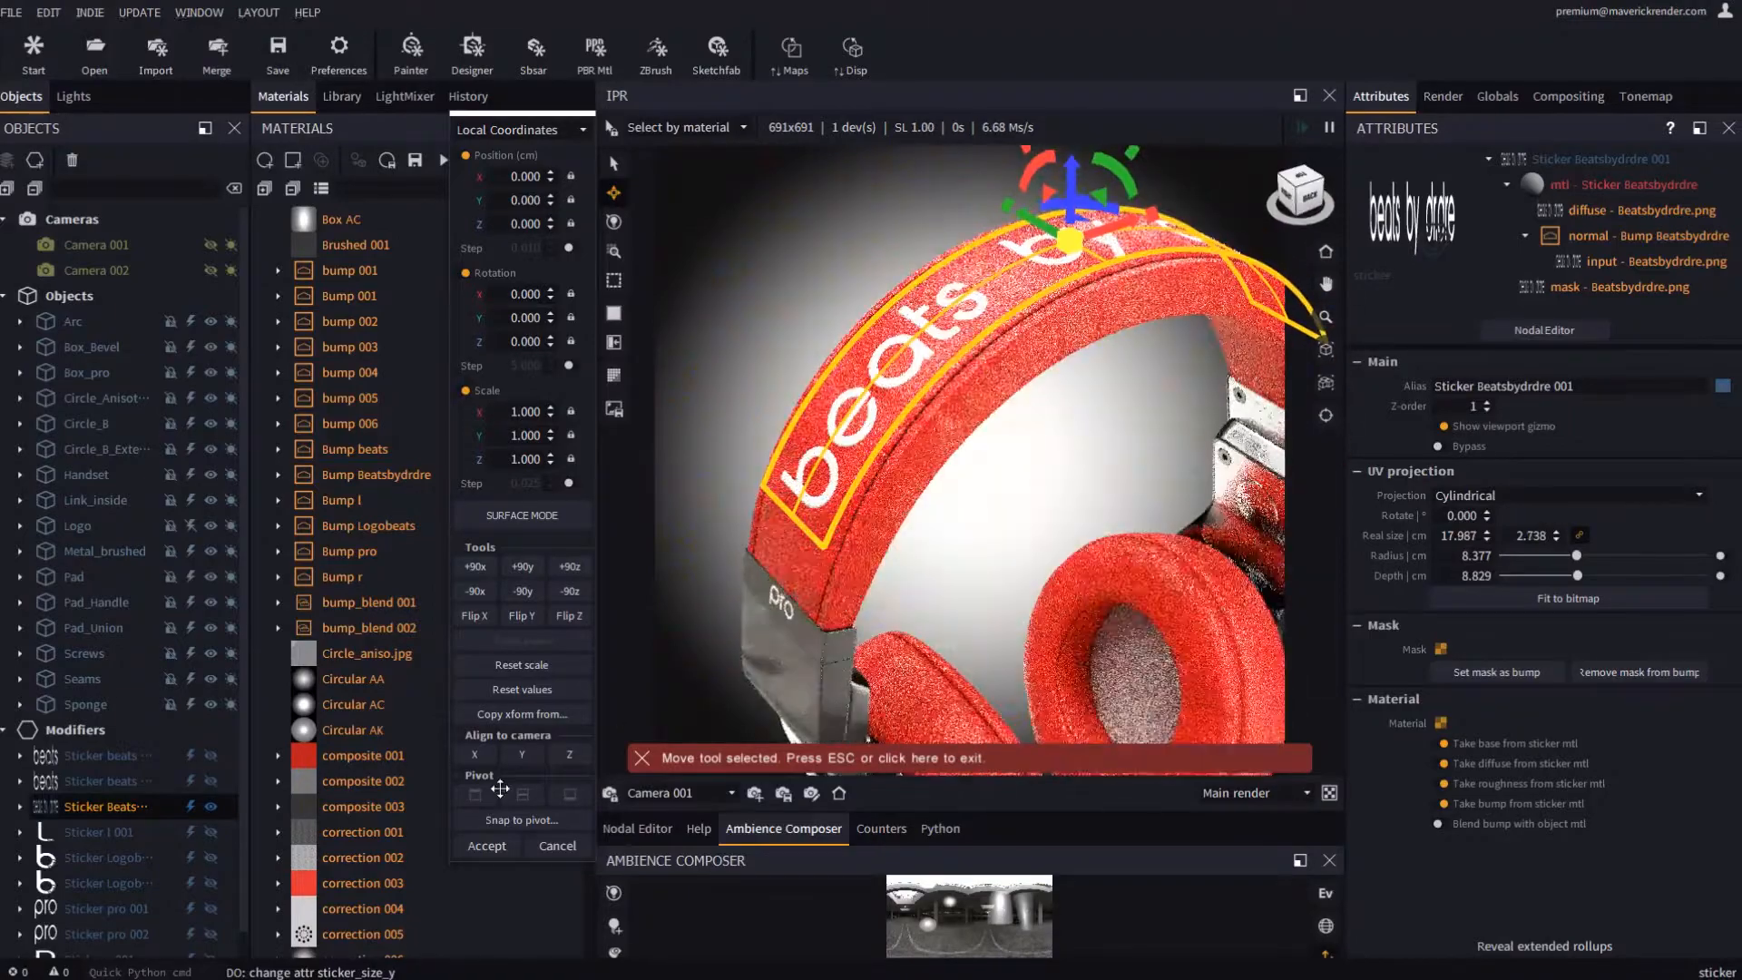
{"action": "left_click", "coordinate": [486, 845]}
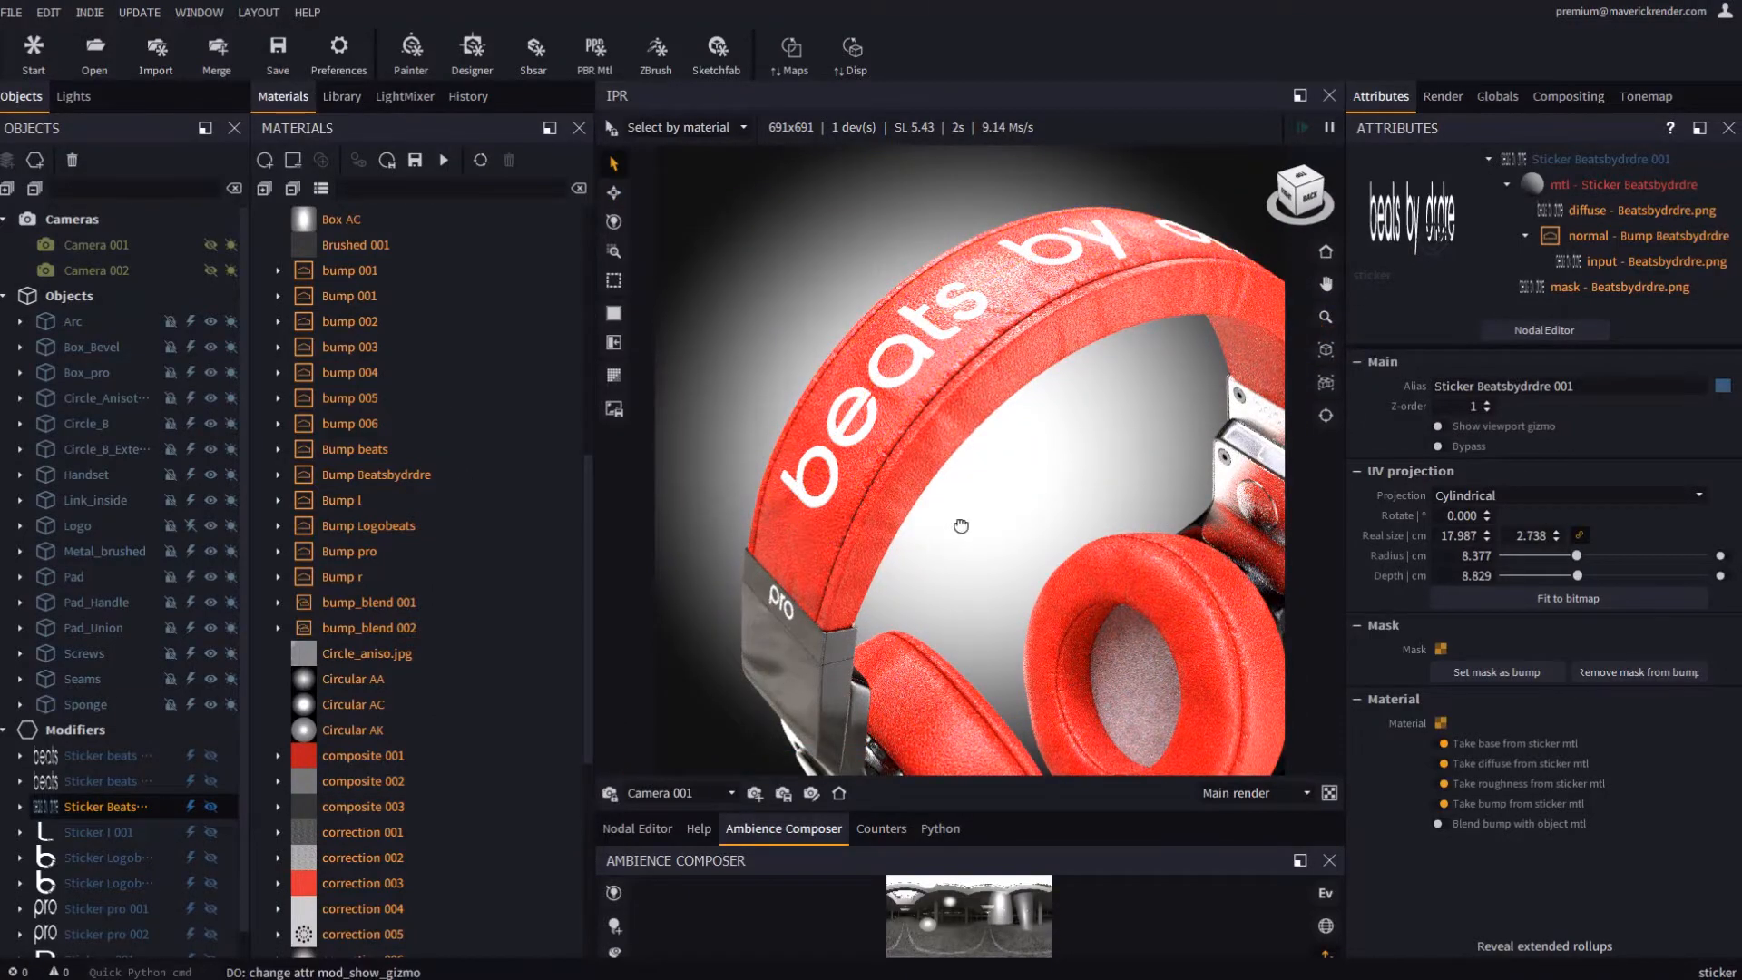
Change the Beatsbydrdre sticker's material type to plastic and lower its diffuse weight to about 0.451
{"action": "left_click_drag", "start_coordinate": [961, 526], "coordinate": [978, 566], "text": "alt"}
{"action": "scroll", "coordinate": [873, 582], "scroll_direction": "up", "scroll_amount": 3}
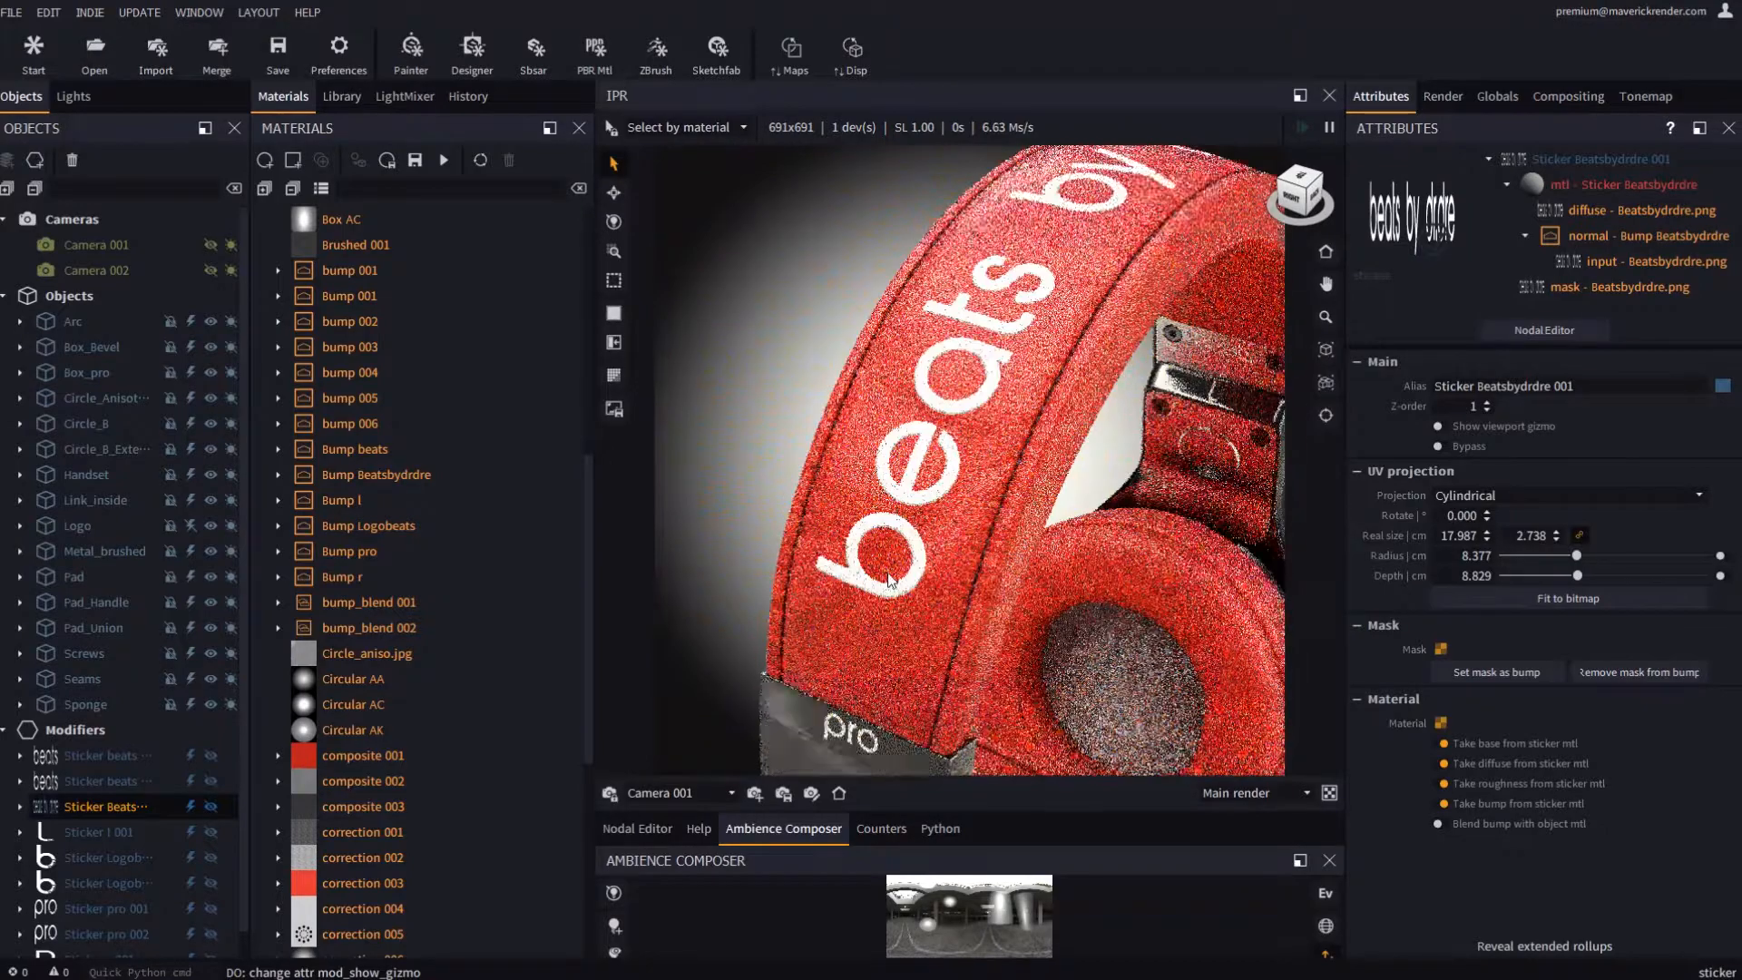
{"action": "scroll", "coordinate": [889, 581], "scroll_direction": "up", "scroll_amount": 6}
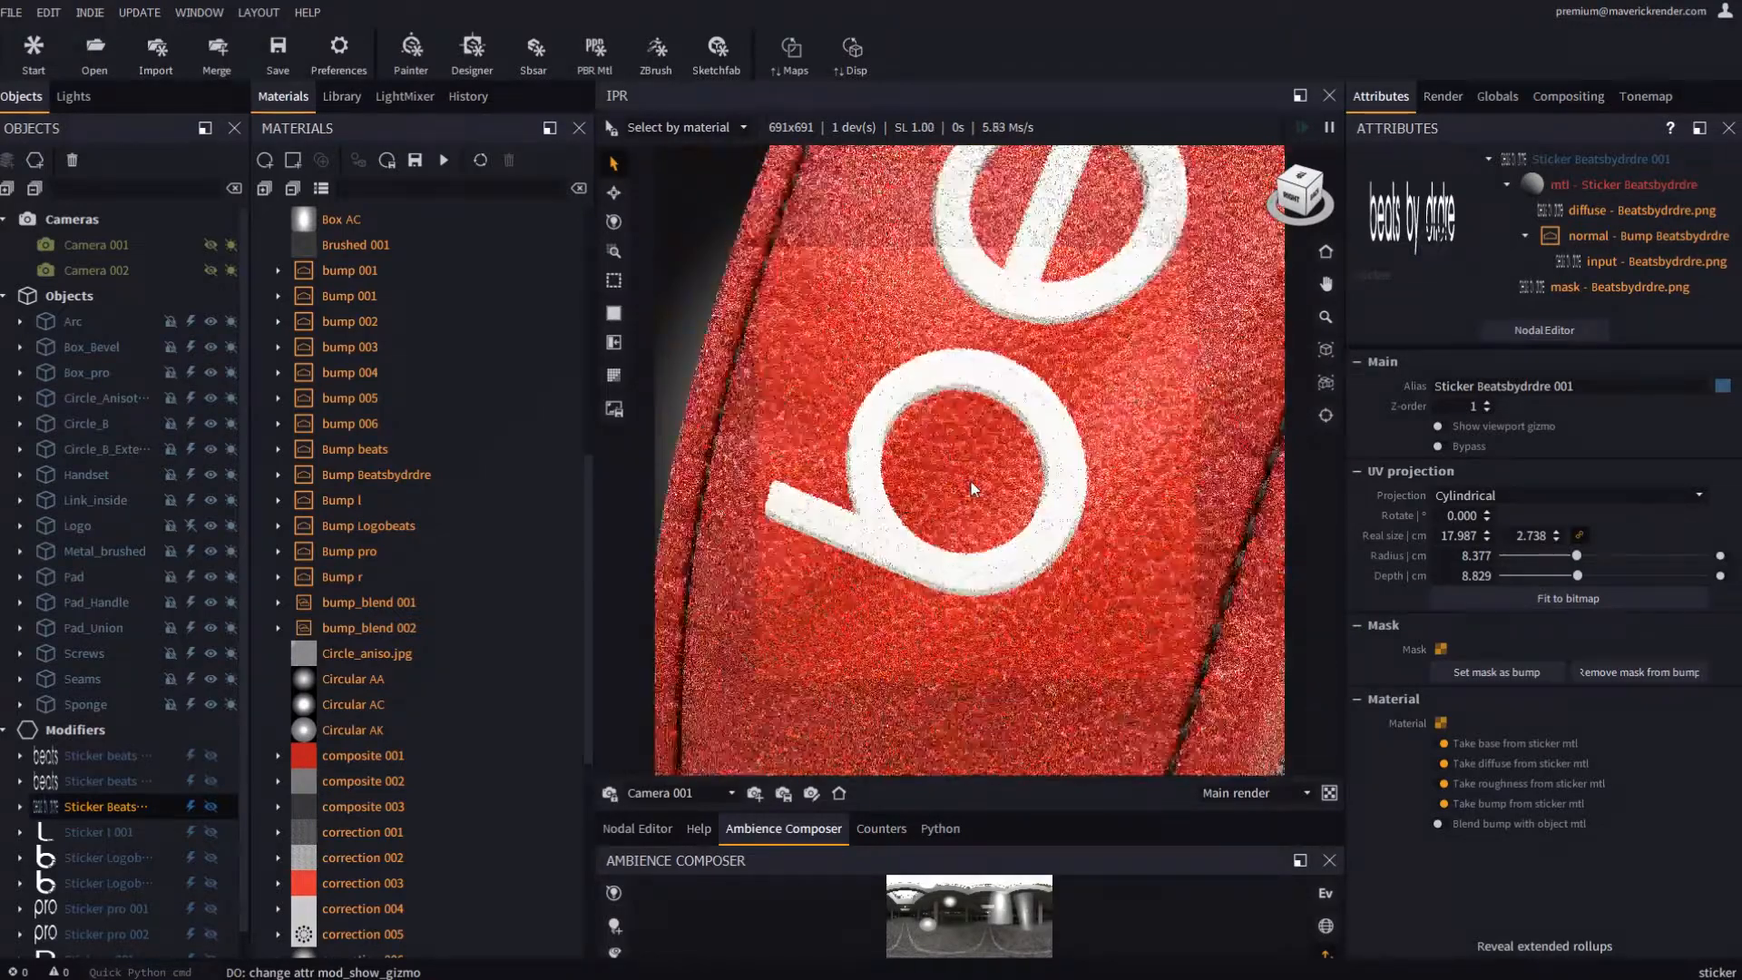
{"action": "left_click", "coordinate": [1583, 184]}
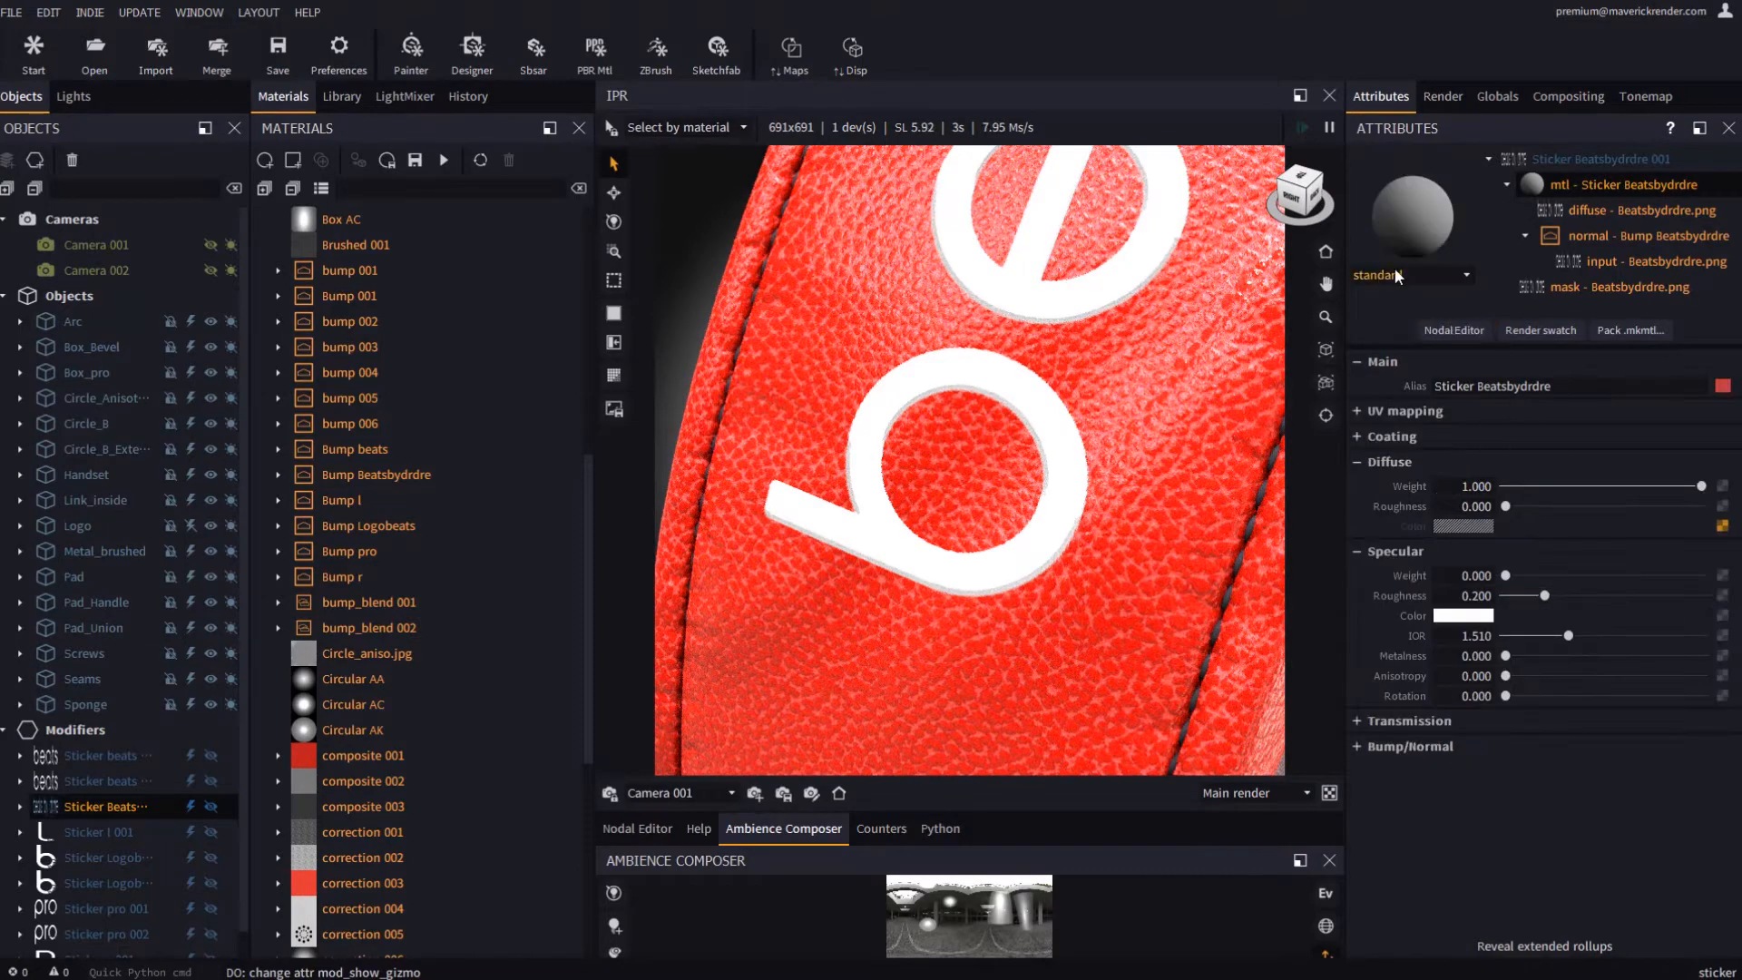
{"action": "left_click", "coordinate": [1409, 275]}
{"action": "left_click", "coordinate": [1386, 505]}
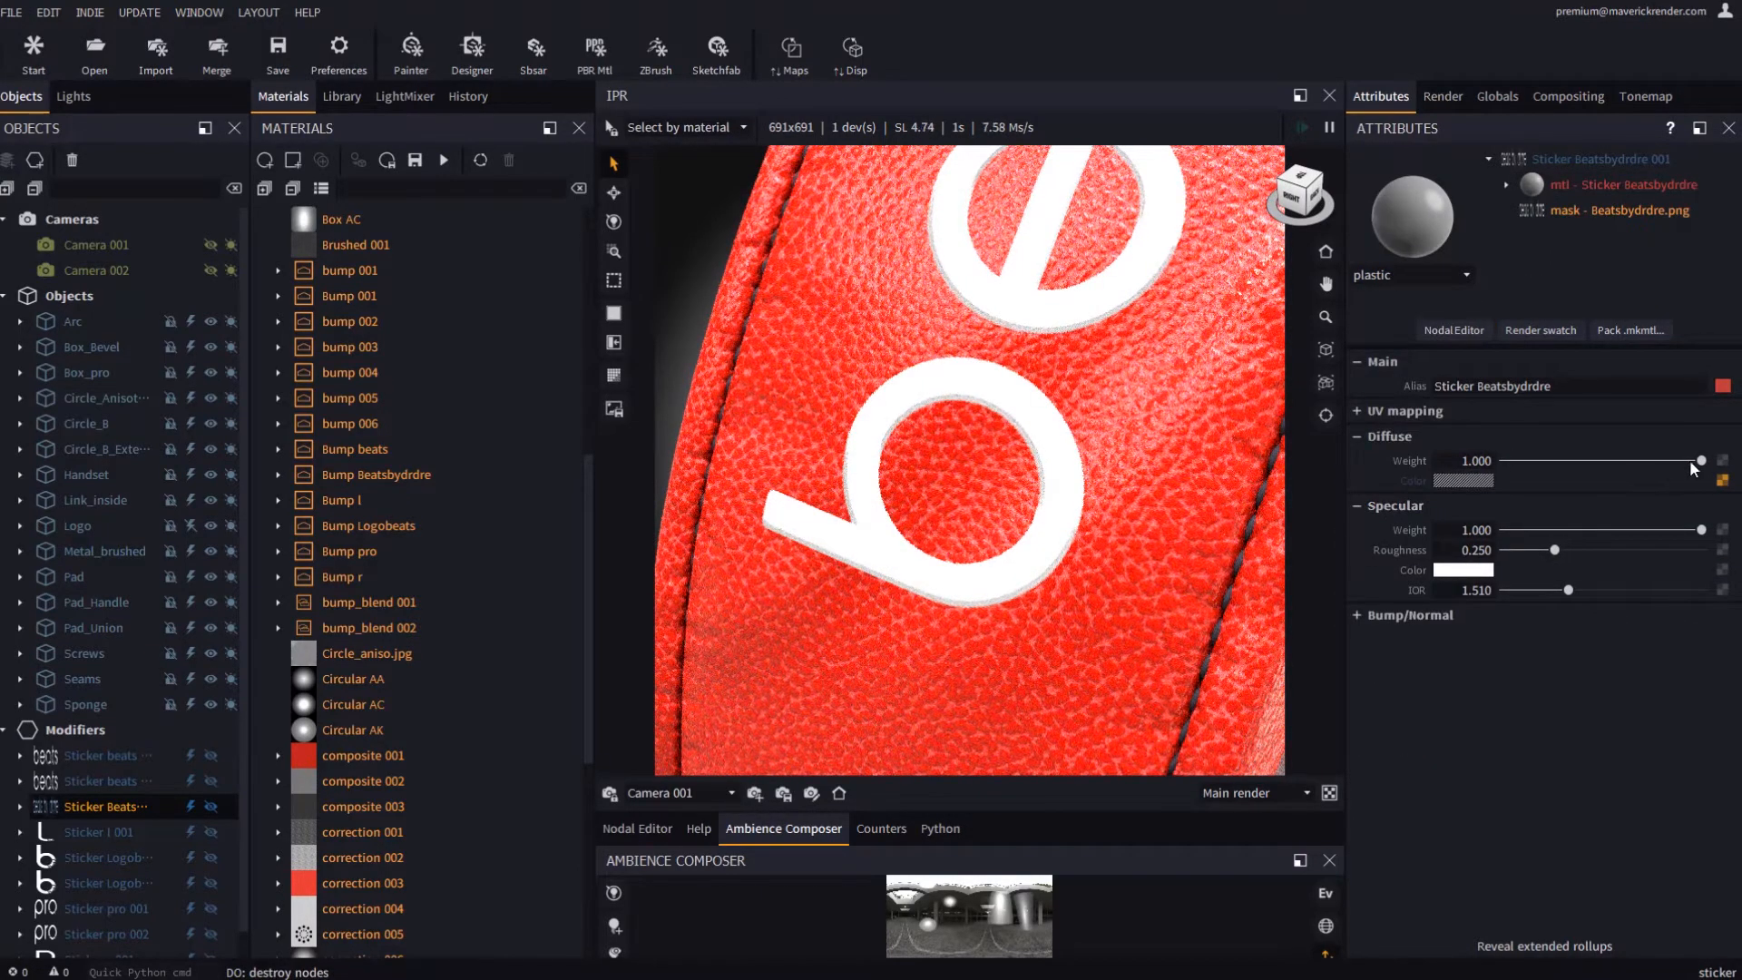
{"action": "left_click_drag", "start_coordinate": [1703, 462], "coordinate": [1595, 466]}
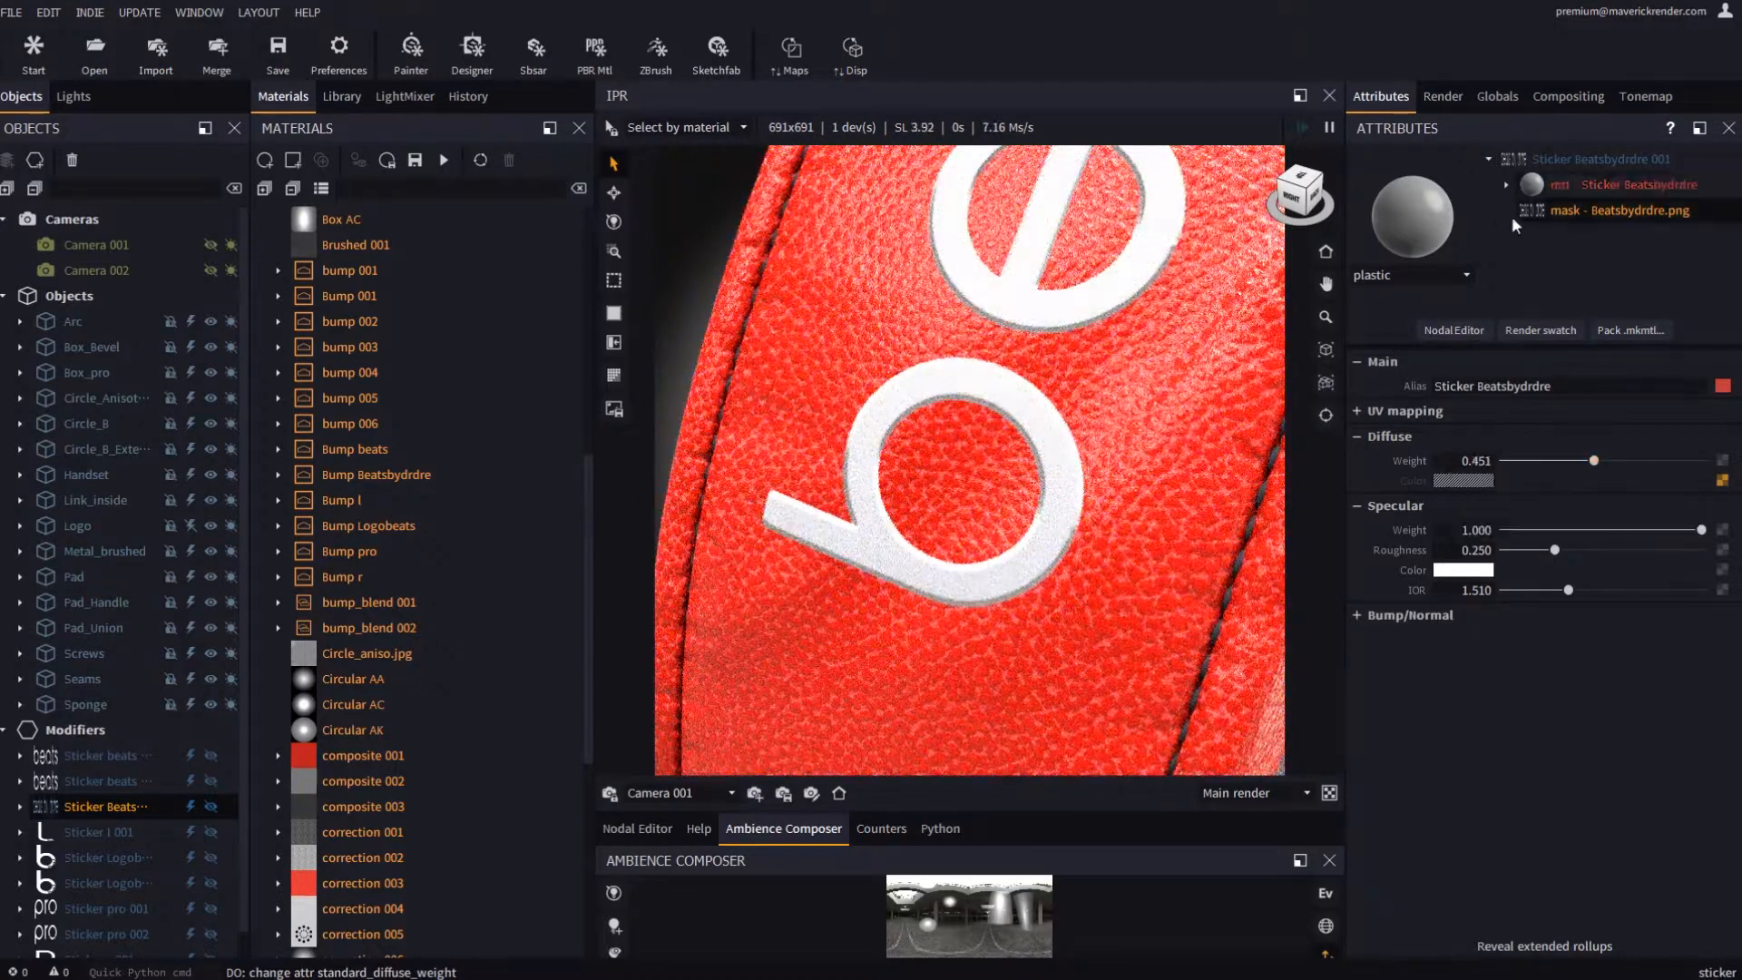
Adjust the lettering's bump strength and reduce the pixel blur radius of its bump input texture to about 0.321 px
{"action": "left_click", "coordinate": [1510, 186]}
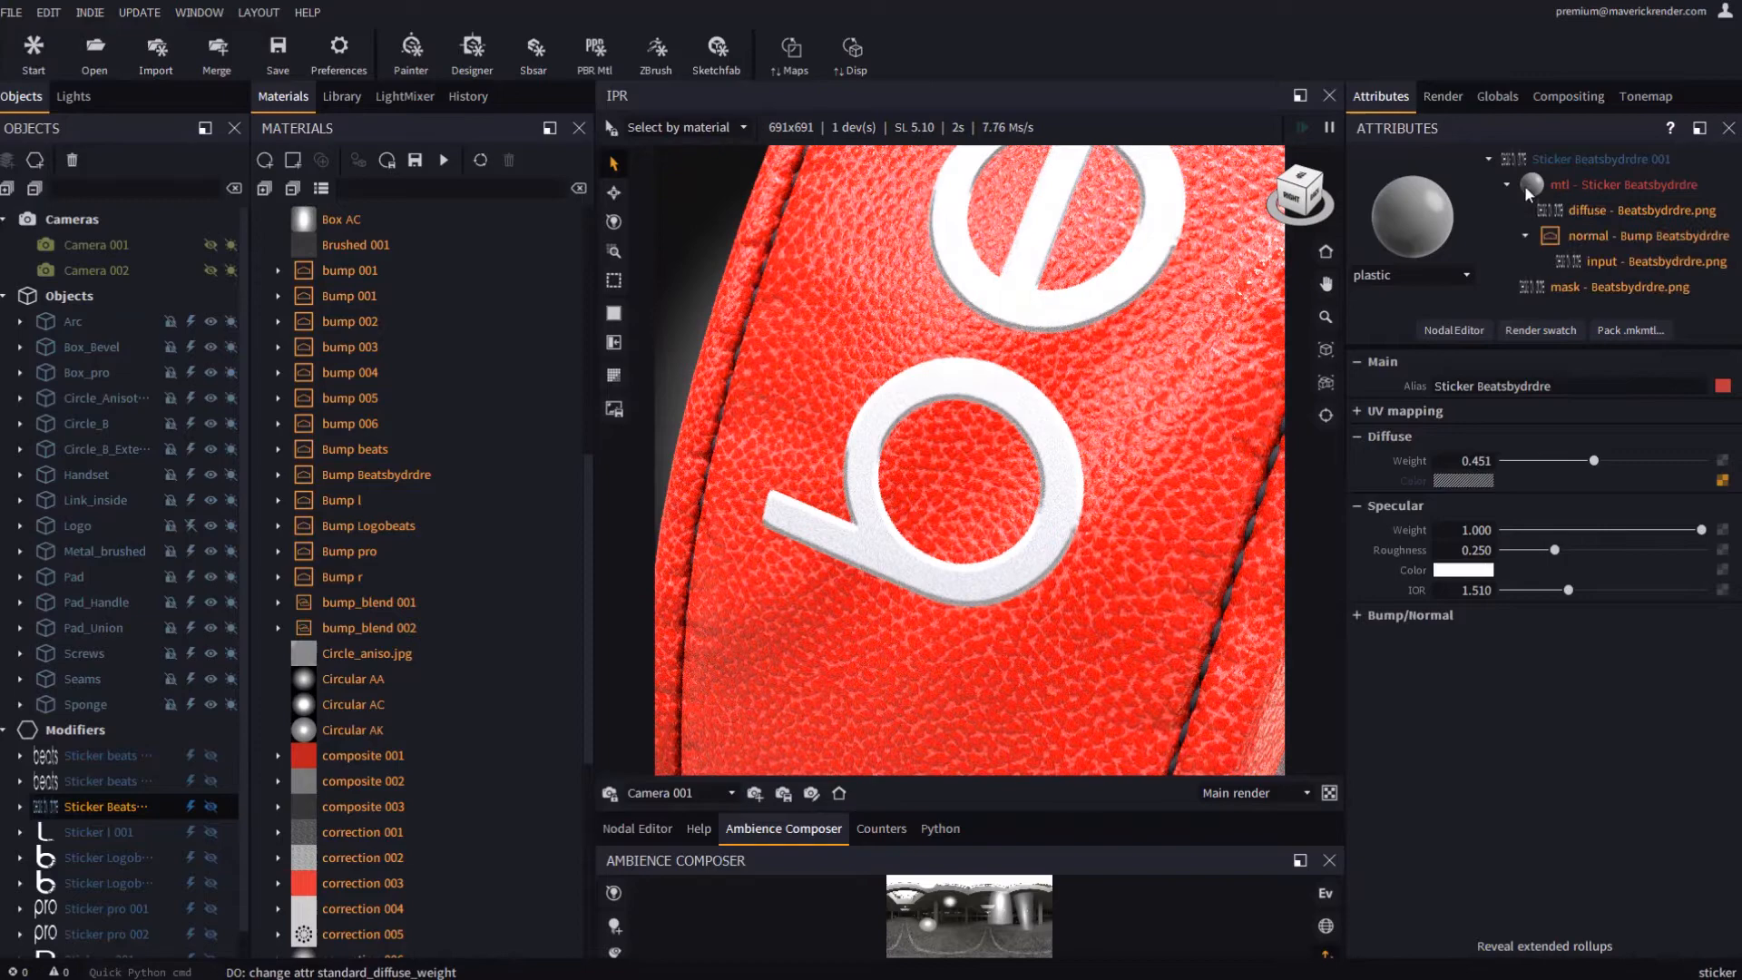
{"action": "left_click", "coordinate": [1640, 245]}
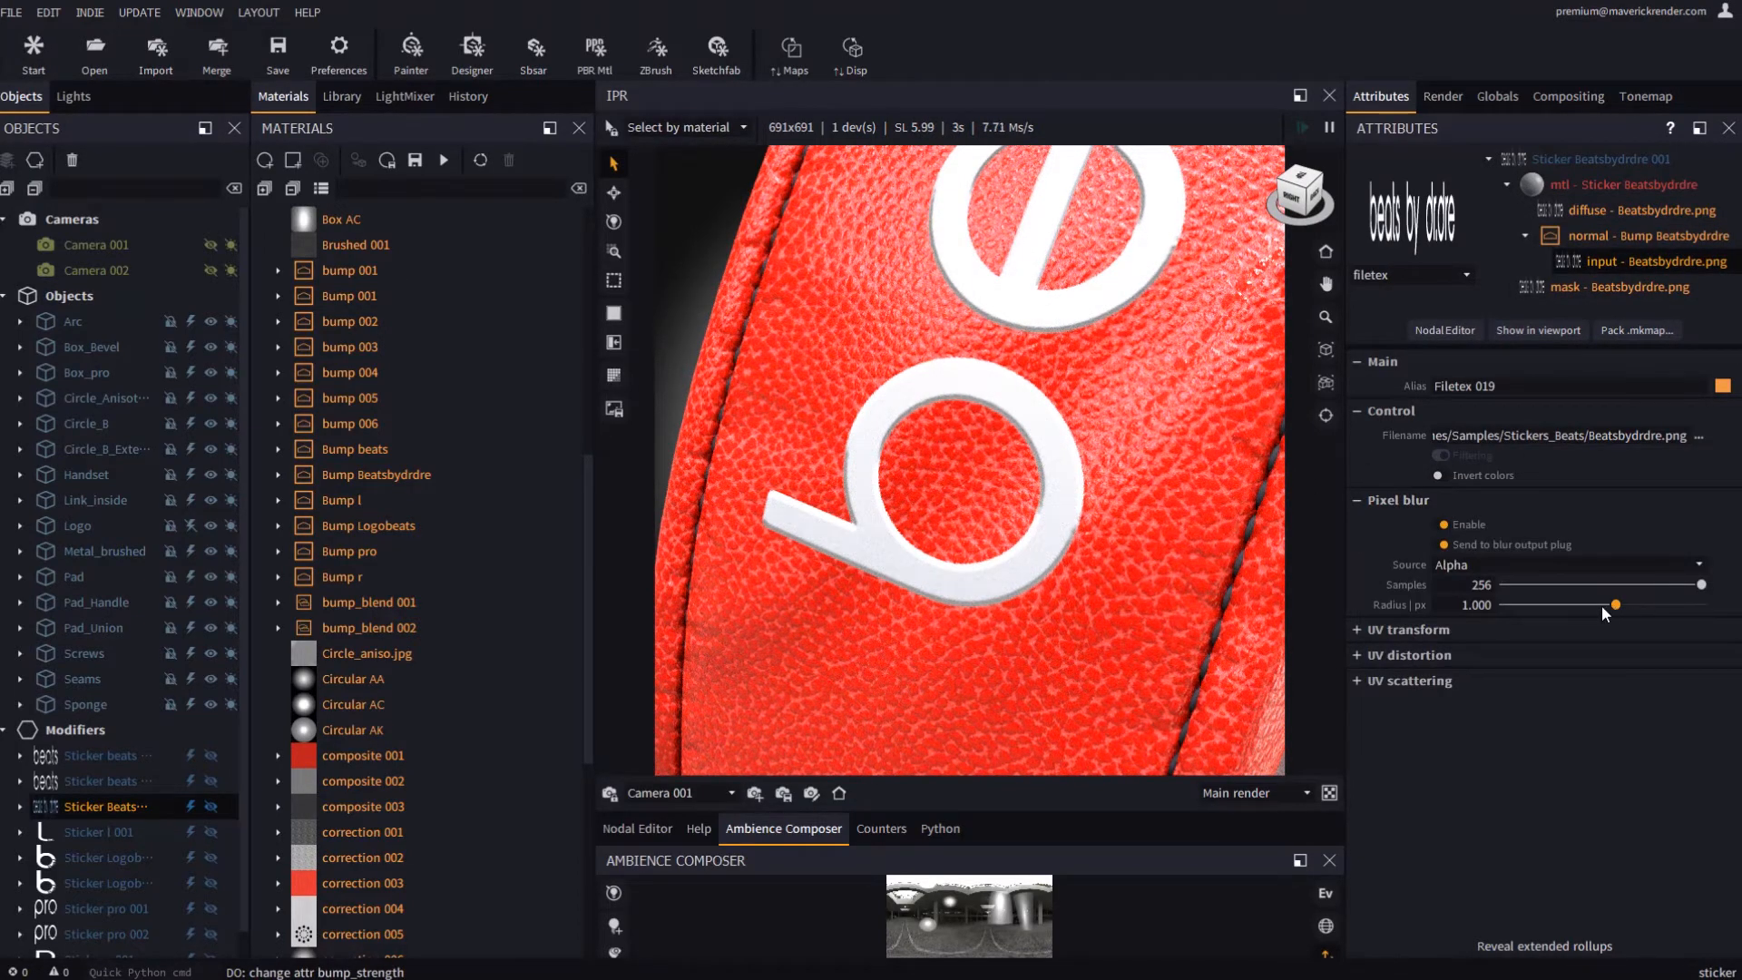
{"action": "left_click_drag", "start_coordinate": [1603, 606], "coordinate": [1597, 606]}
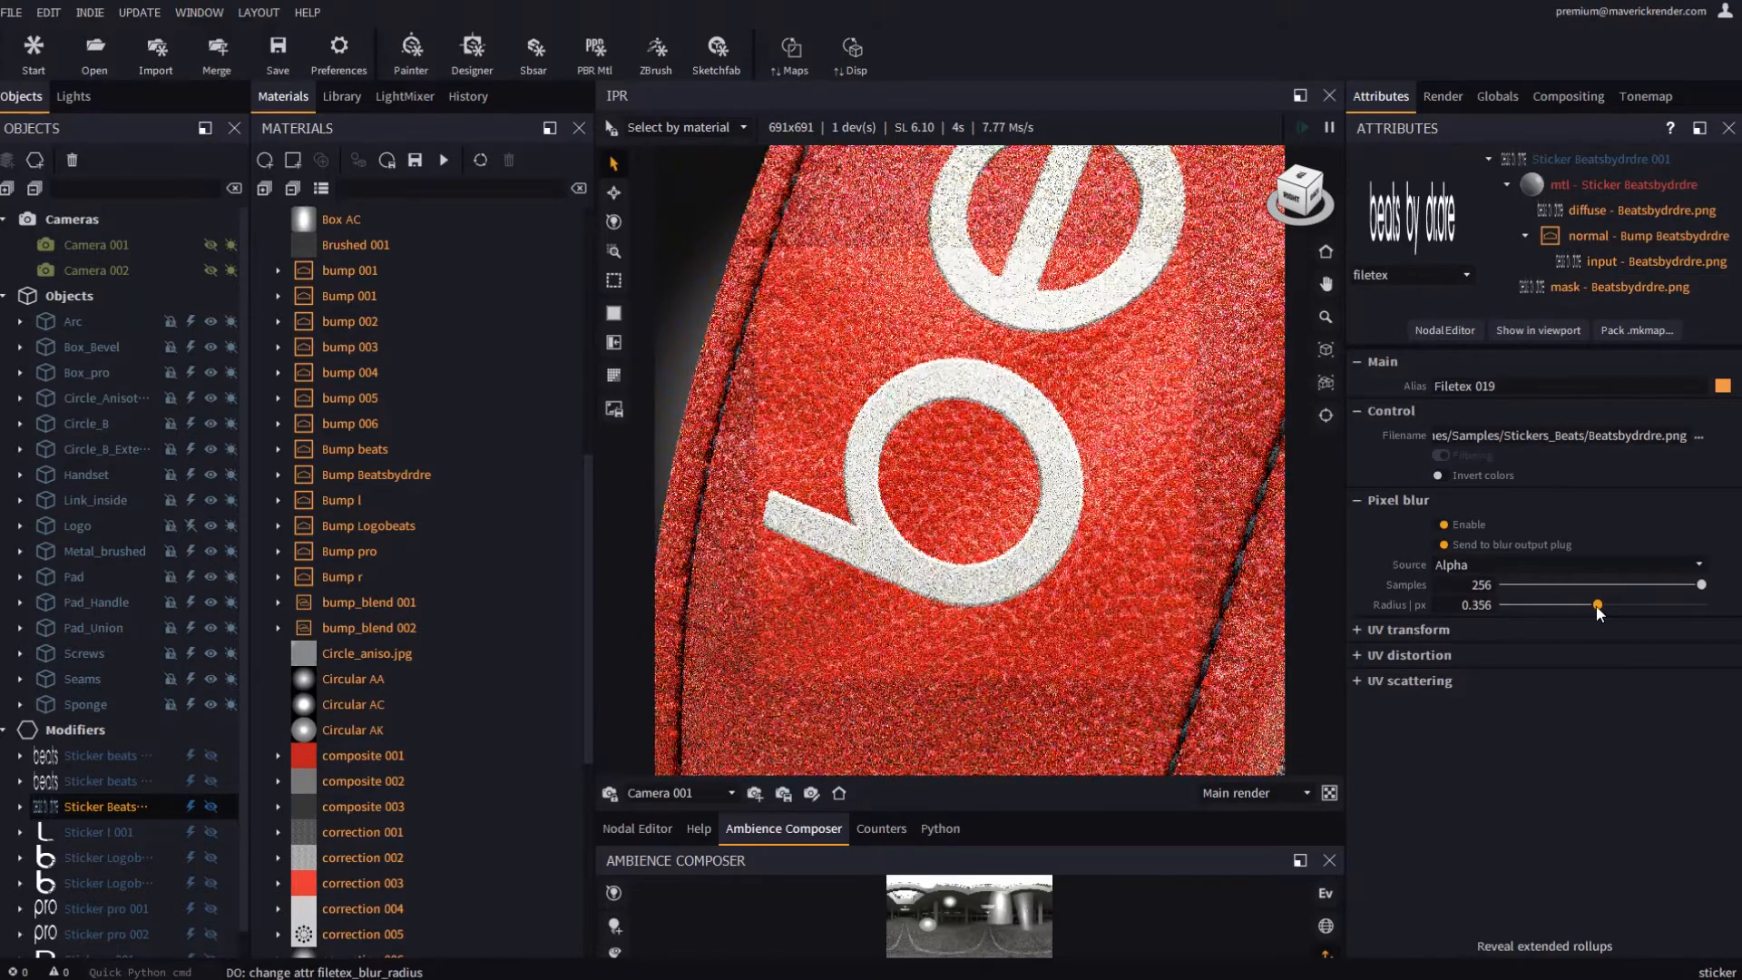
{"action": "left_click_drag", "start_coordinate": [1594, 606], "coordinate": [1591, 606]}
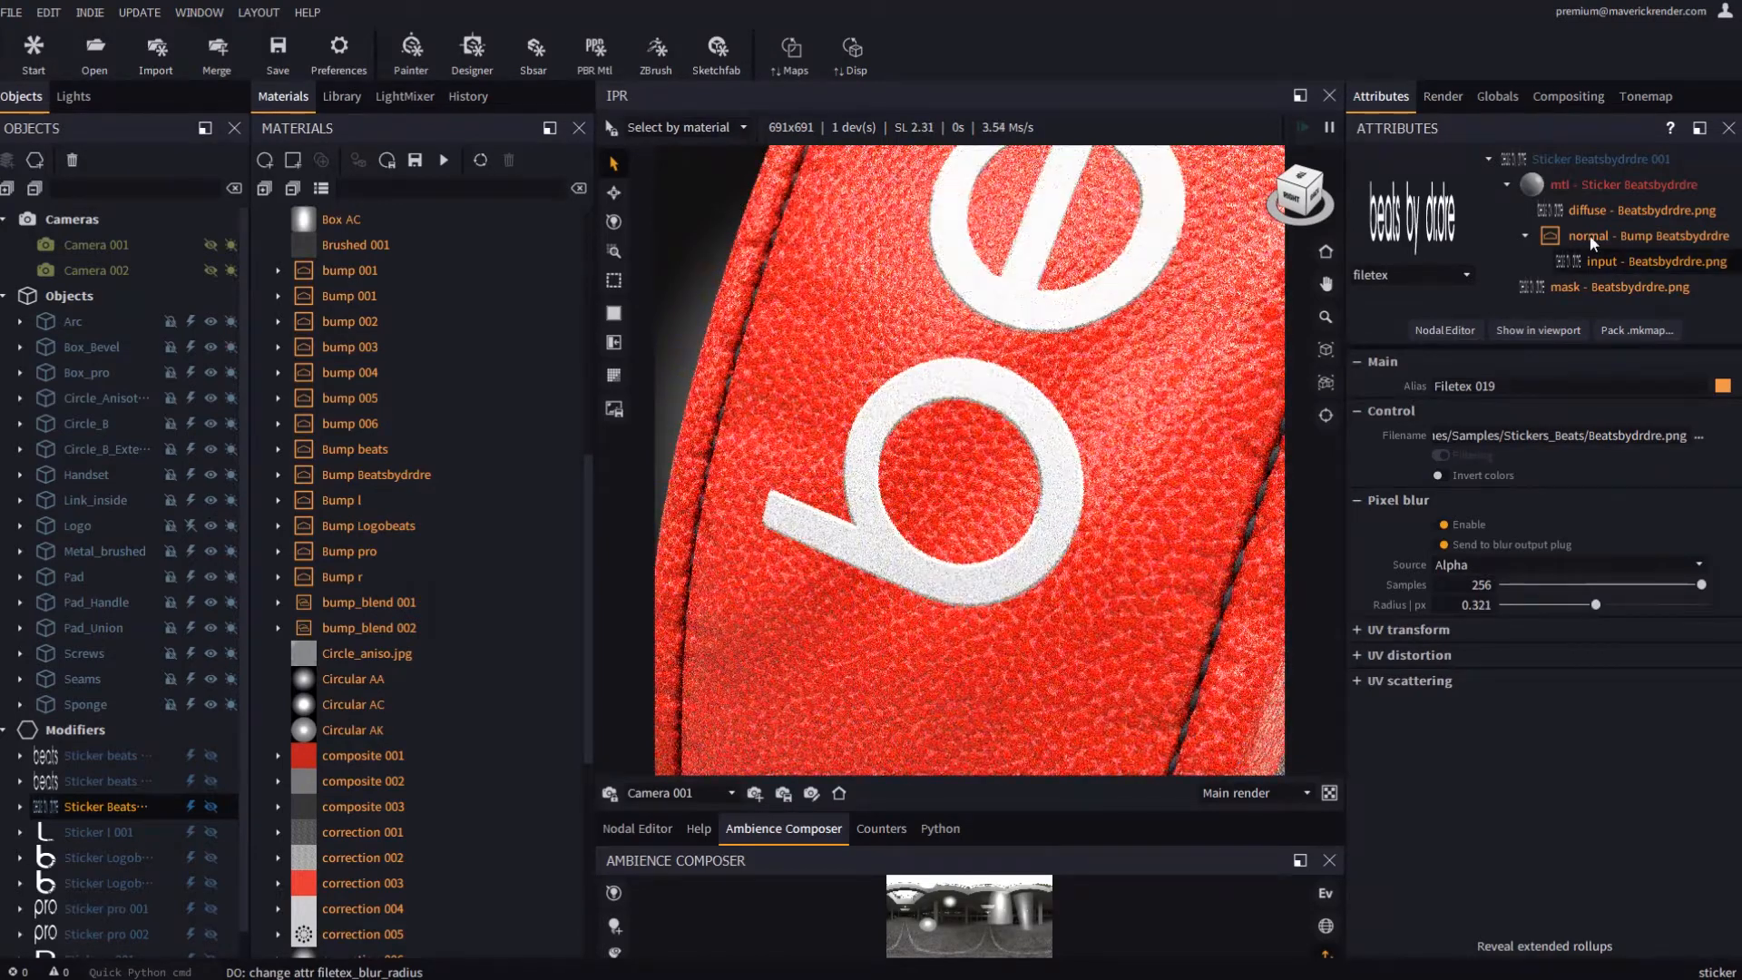
Blend the Beatsbydrdre sticker's bump with the object material so the leather grain carries through the lettering
{"action": "left_click", "coordinate": [1580, 162]}
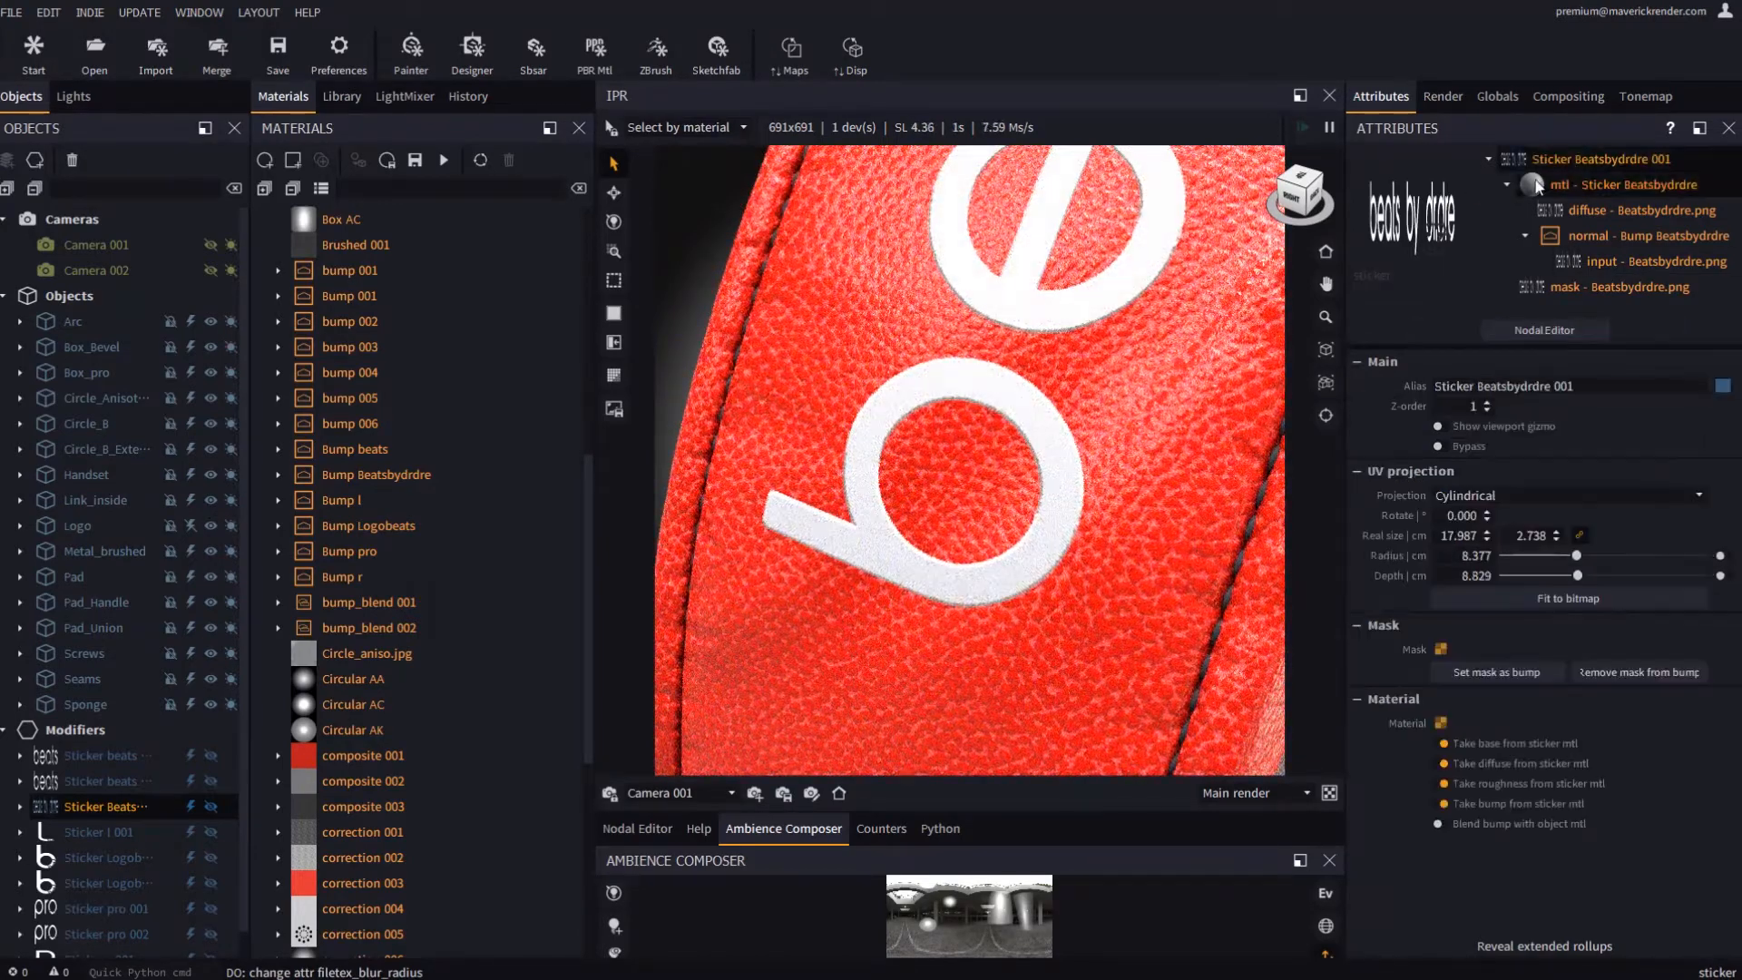
{"action": "left_click", "coordinate": [1438, 824]}
{"action": "scroll", "coordinate": [984, 618], "scroll_direction": "up", "scroll_amount": 5}
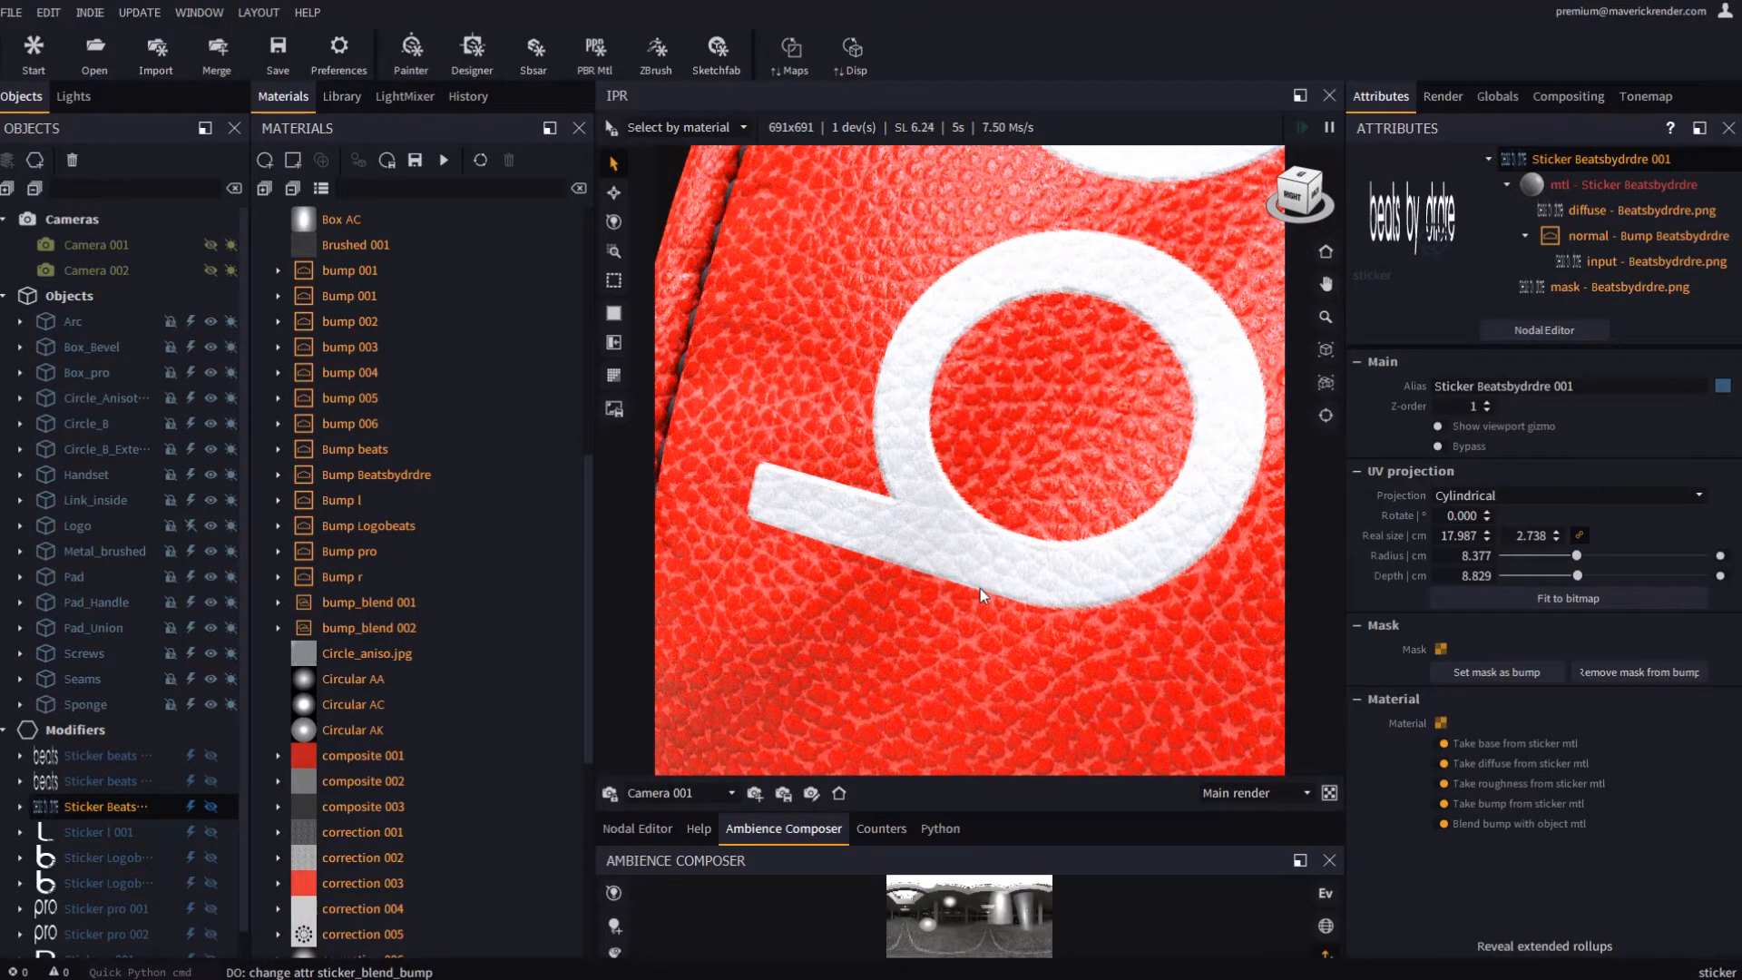
Examine the finished stickers across the headphones, including the headband lettering, pro, engraved beats, R and ear cup logos
{"action": "scroll", "coordinate": [980, 588], "scroll_direction": "down", "scroll_amount": 3}
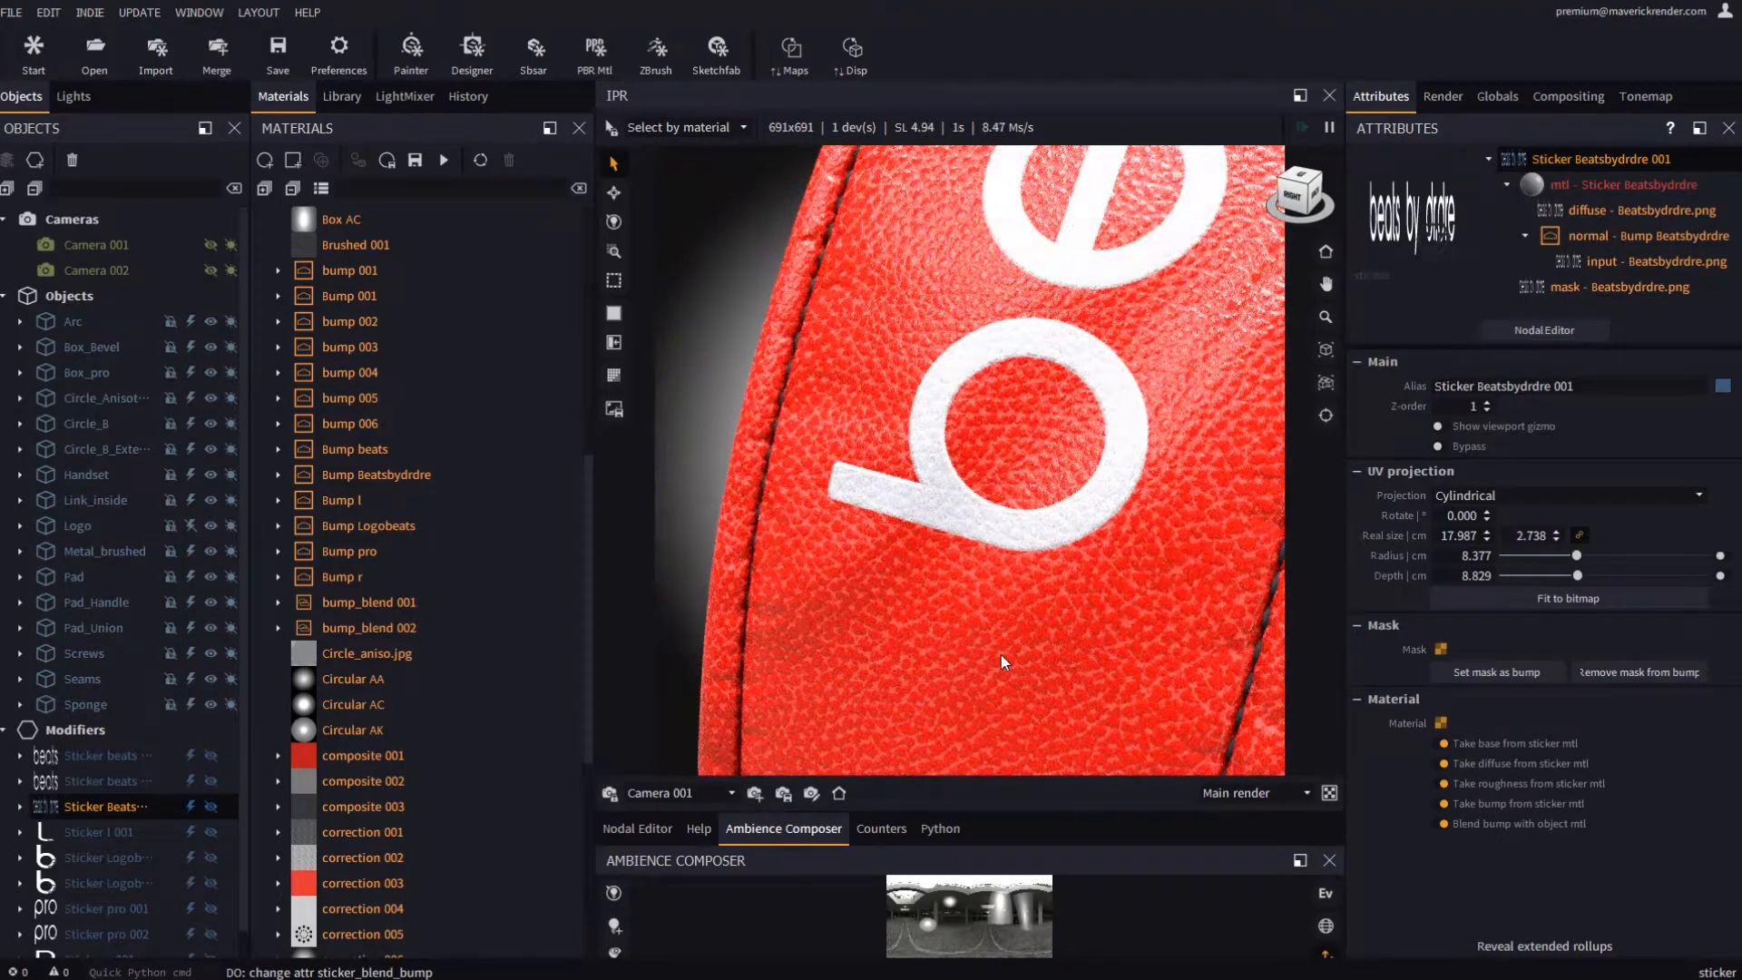
{"action": "scroll", "coordinate": [940, 614], "scroll_direction": "down", "scroll_amount": 3}
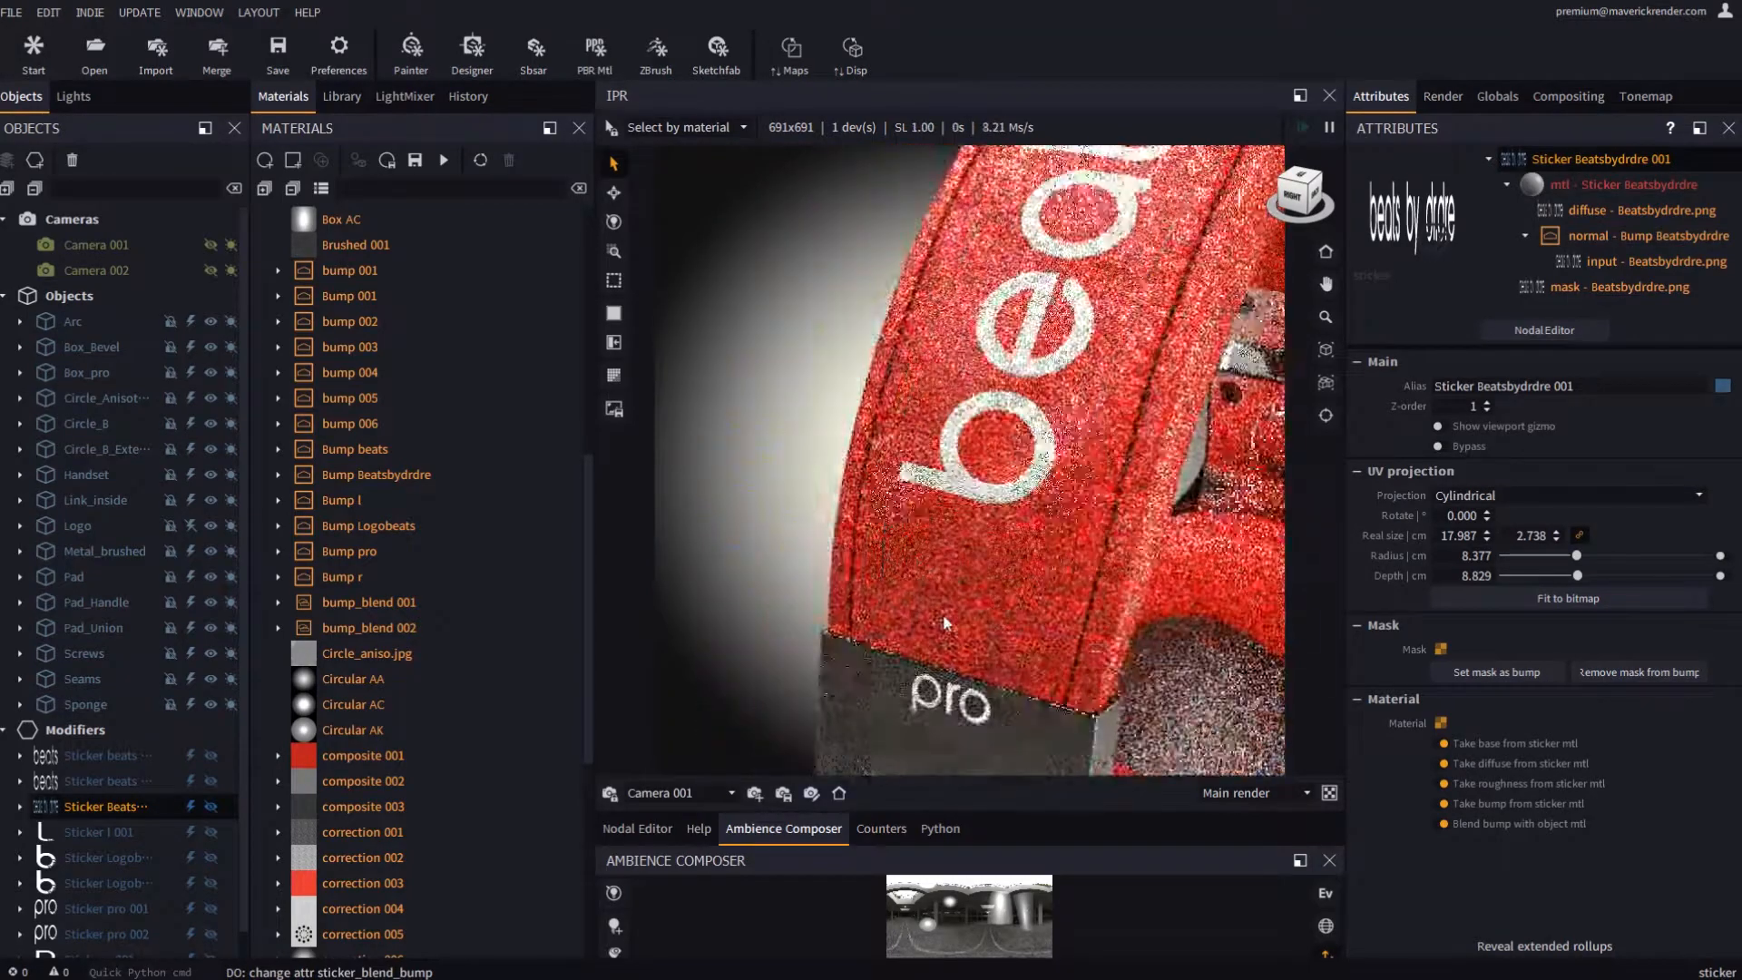
{"action": "scroll", "coordinate": [943, 617], "scroll_direction": "down", "scroll_amount": 3}
{"action": "middle_click_drag", "start_coordinate": [942, 618], "coordinate": [907, 497]}
{"action": "scroll", "coordinate": [825, 612], "scroll_direction": "down", "scroll_amount": 2}
{"action": "middle_click_drag", "start_coordinate": [1056, 564], "coordinate": [1150, 543]}
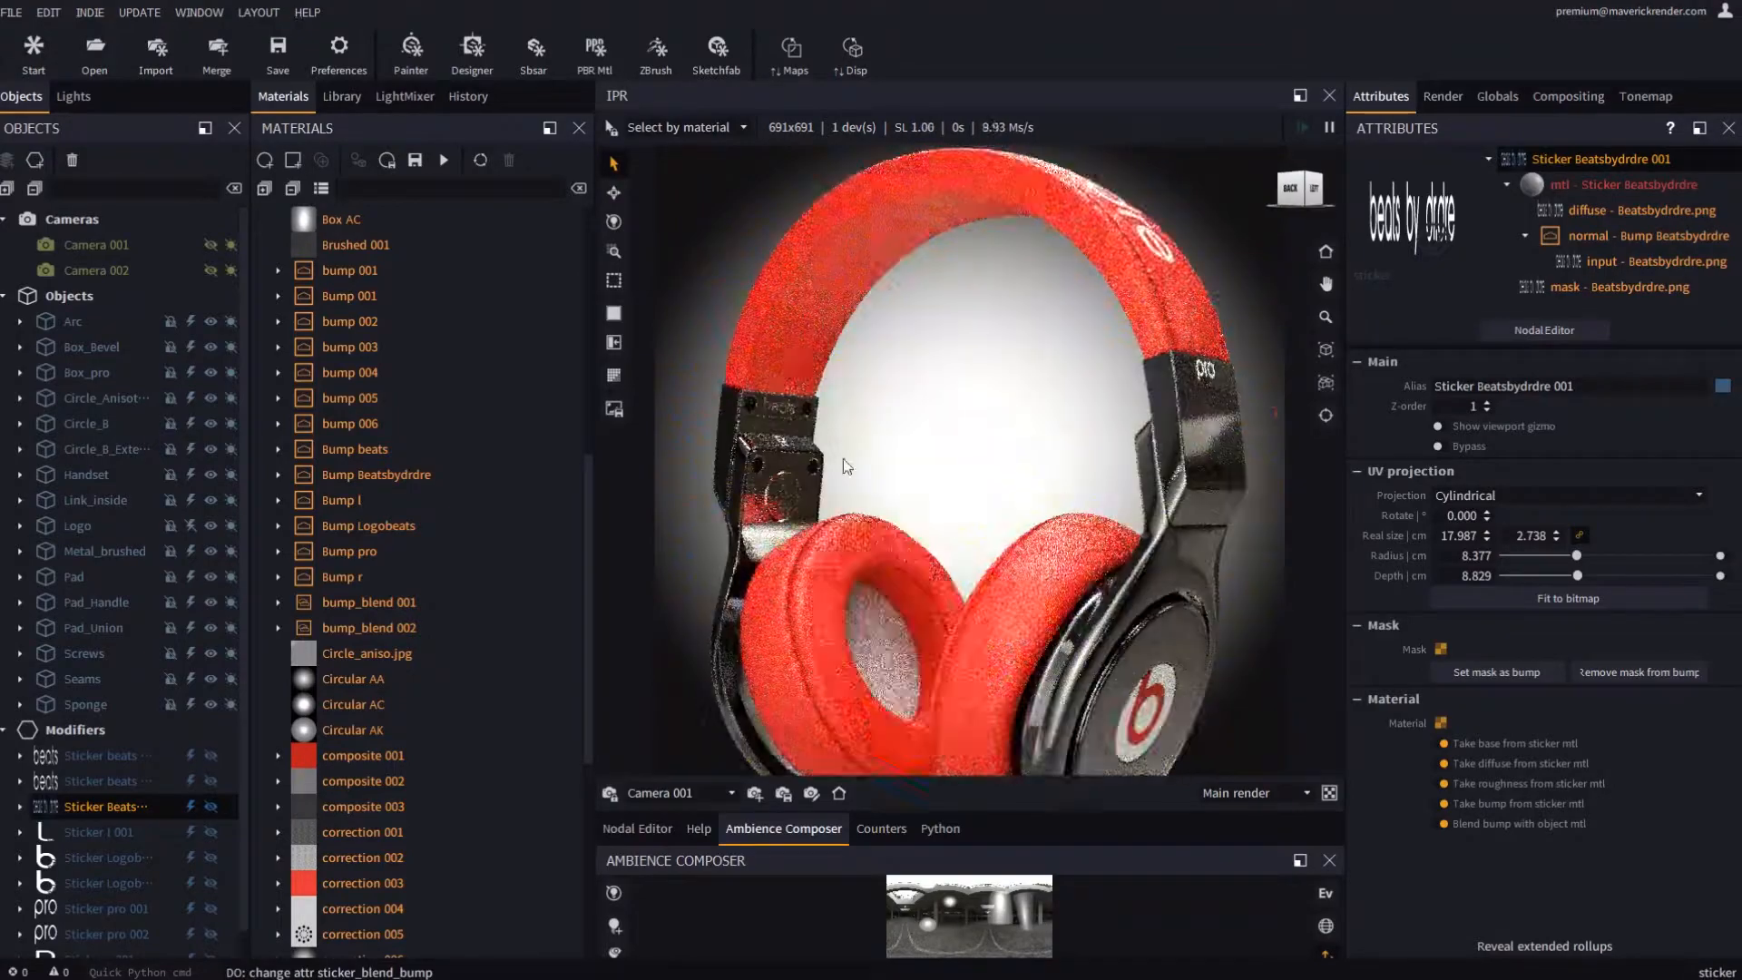
{"action": "scroll", "coordinate": [845, 465], "scroll_direction": "up", "scroll_amount": 4}
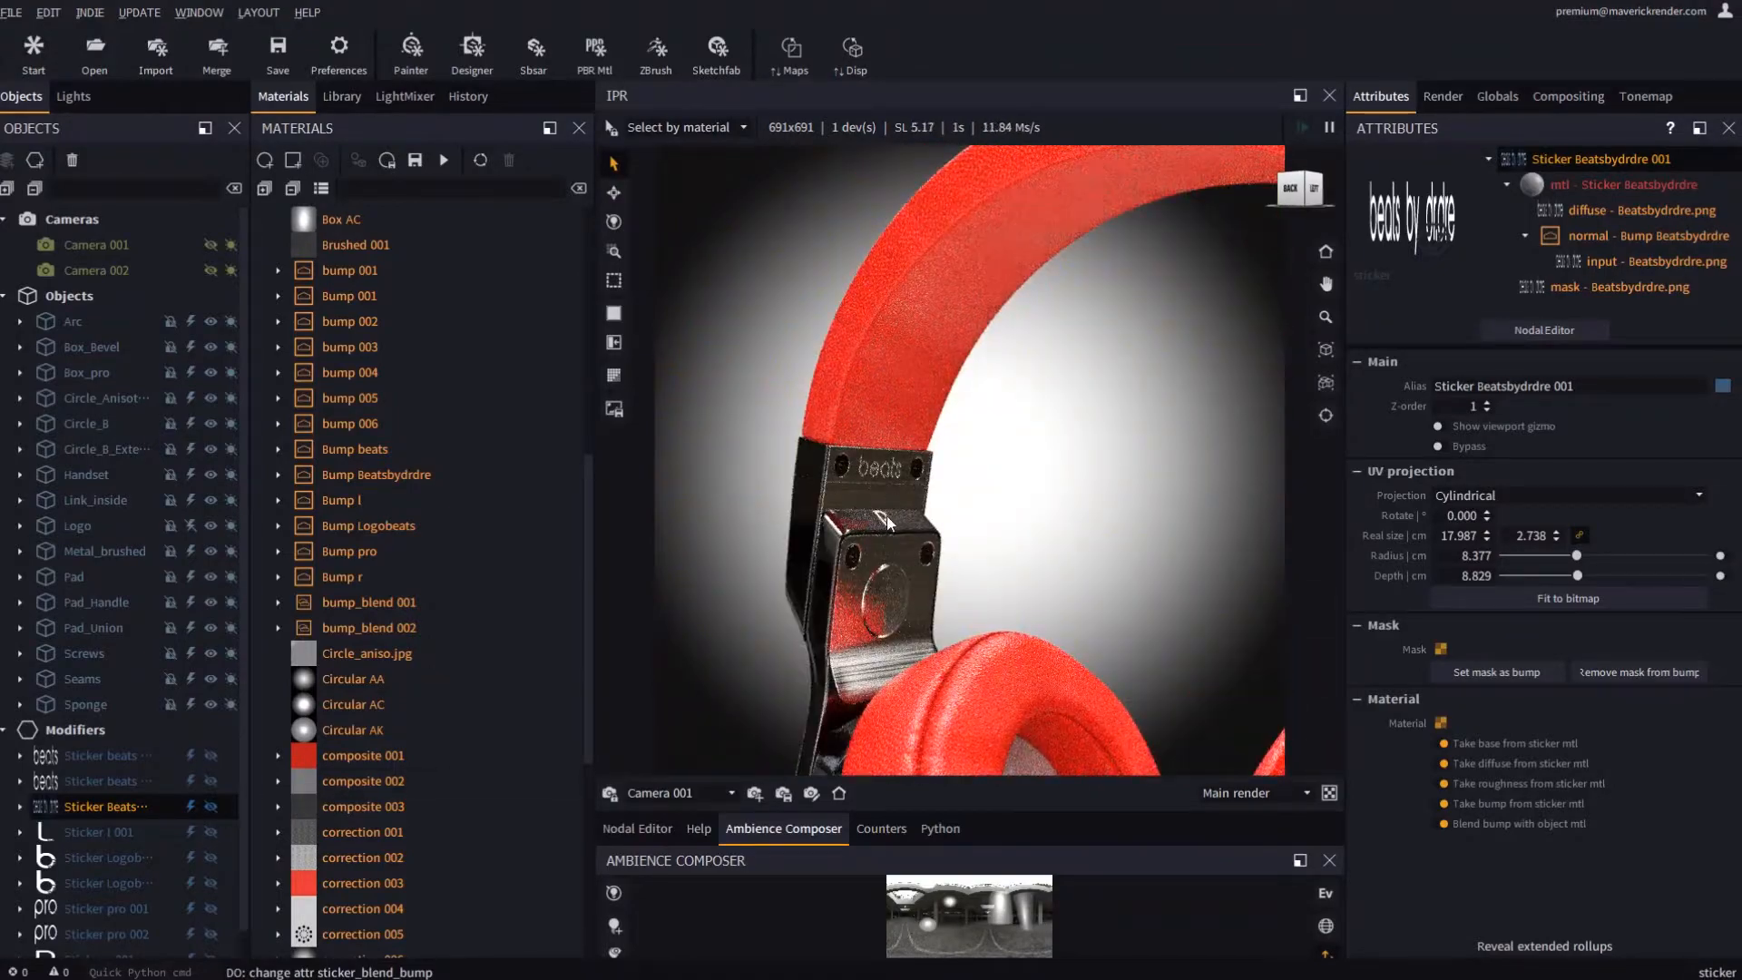
{"action": "middle_click_drag", "start_coordinate": [887, 524], "coordinate": [921, 562]}
{"action": "scroll", "coordinate": [925, 580], "scroll_direction": "up", "scroll_amount": 5}
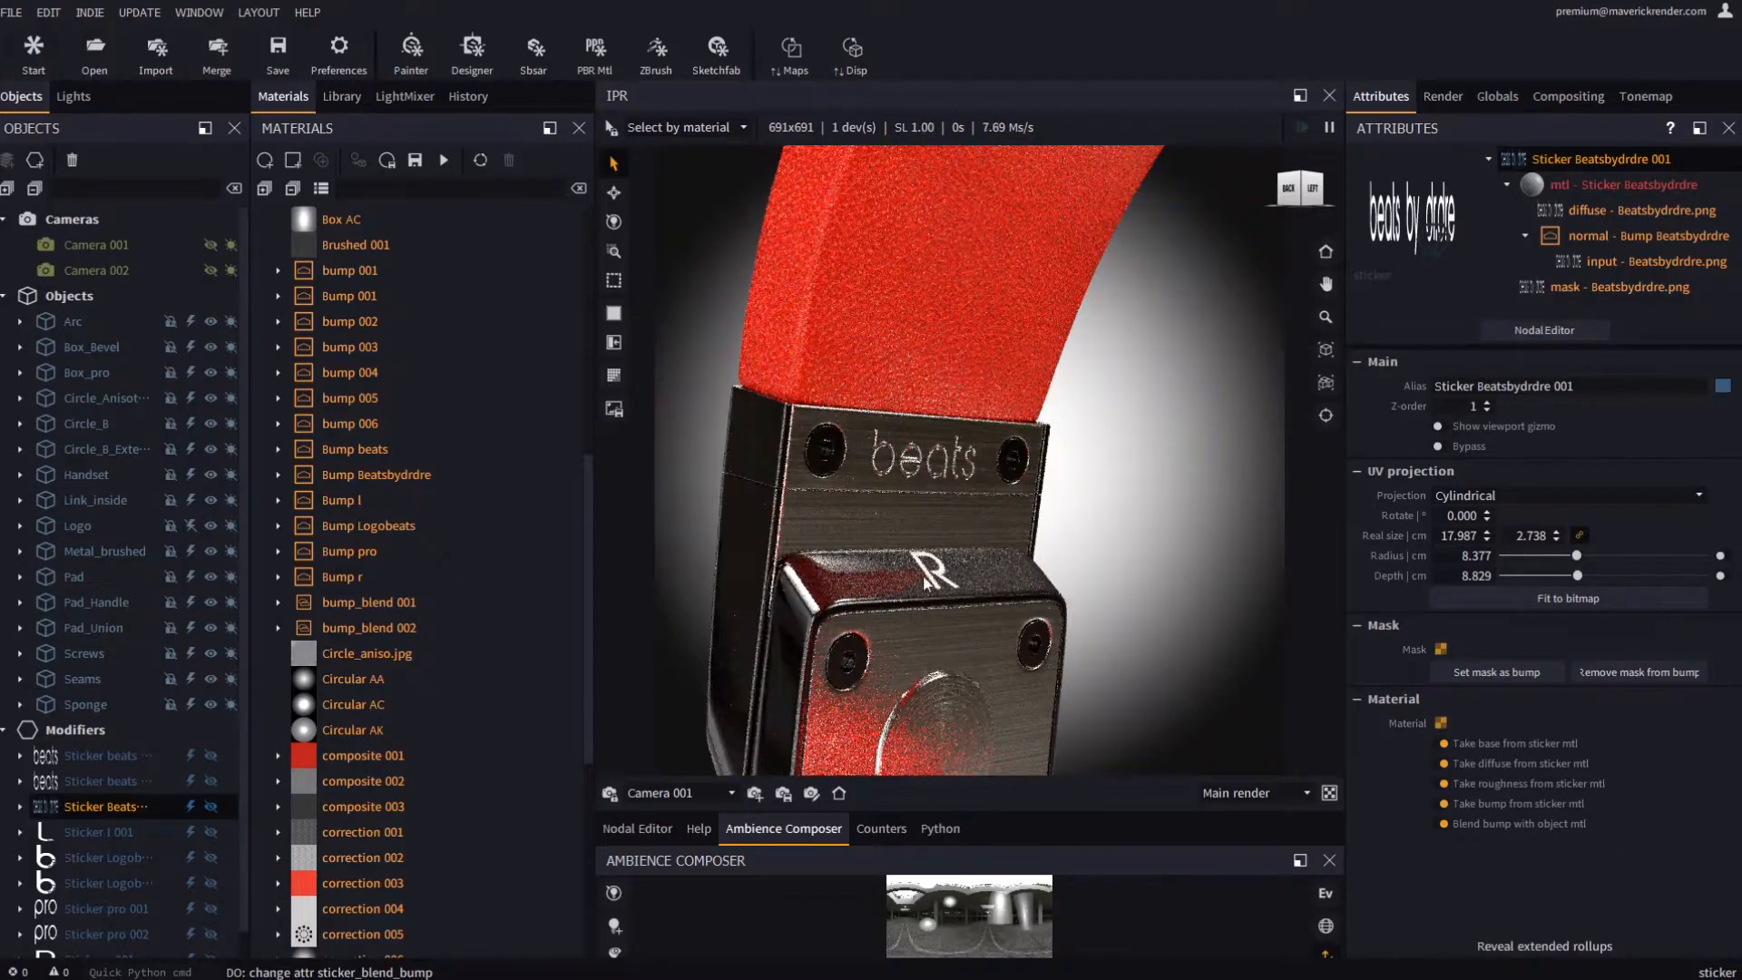
{"action": "scroll", "coordinate": [1003, 558], "scroll_direction": "down", "scroll_amount": 6}
{"action": "middle_click_drag", "start_coordinate": [1029, 572], "coordinate": [968, 526]}
{"action": "scroll", "coordinate": [975, 508], "scroll_direction": "down", "scroll_amount": 3}
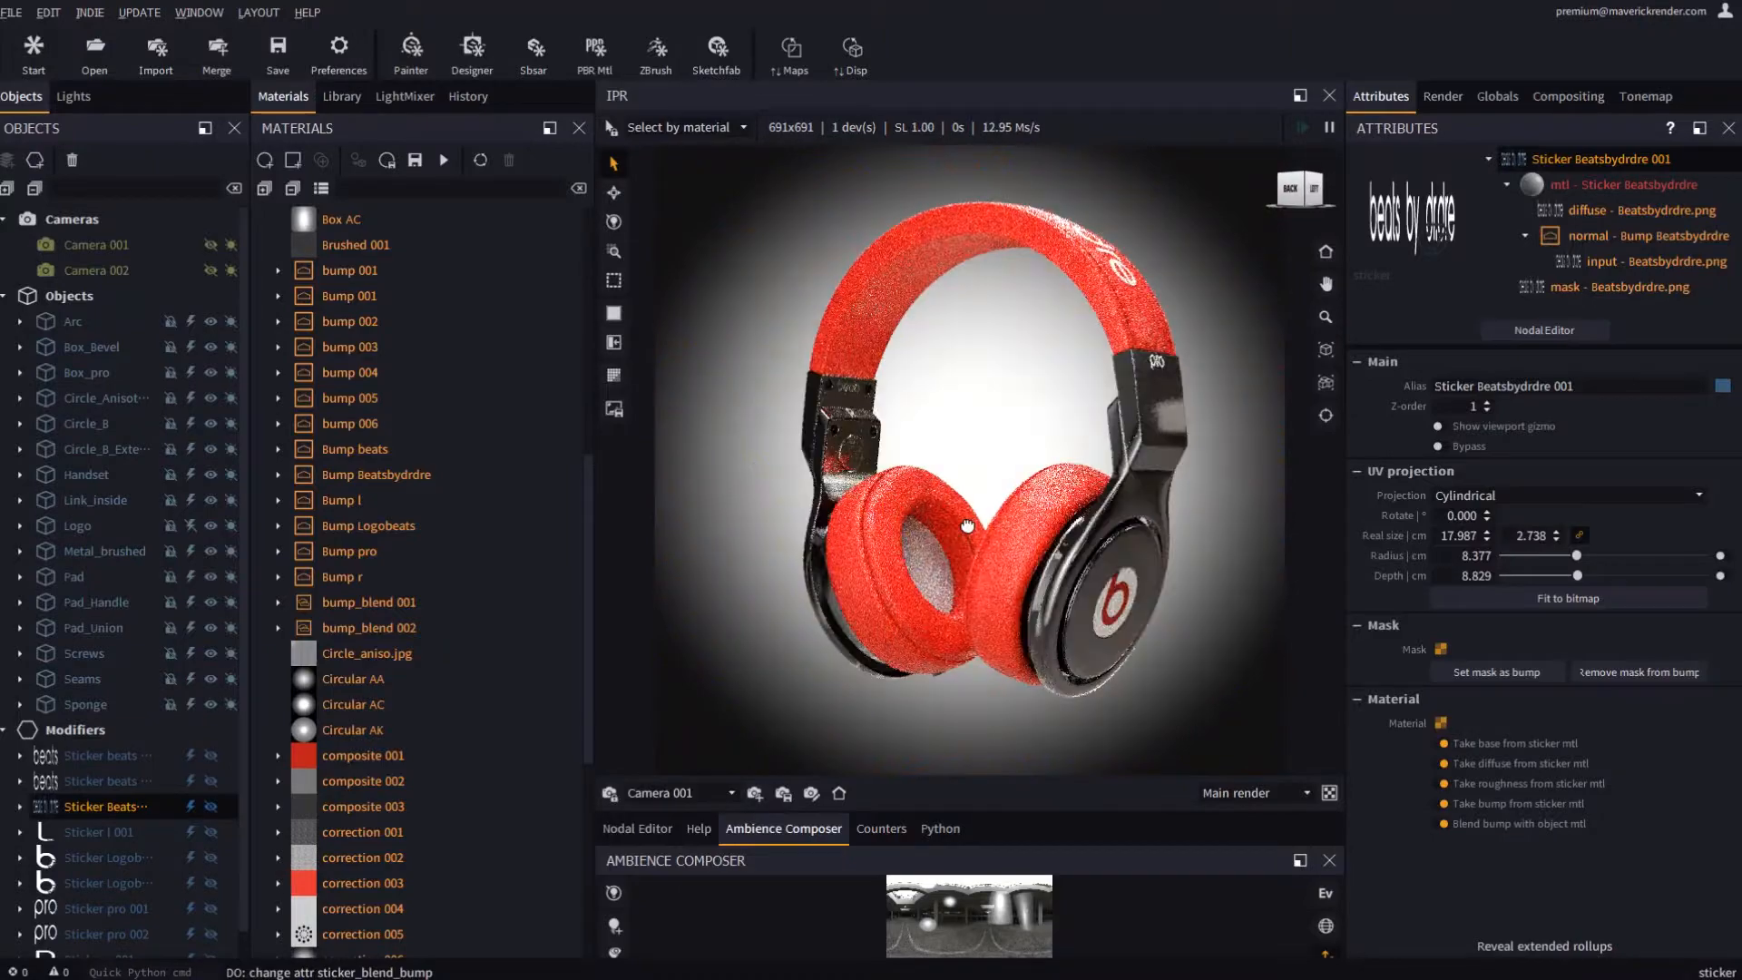